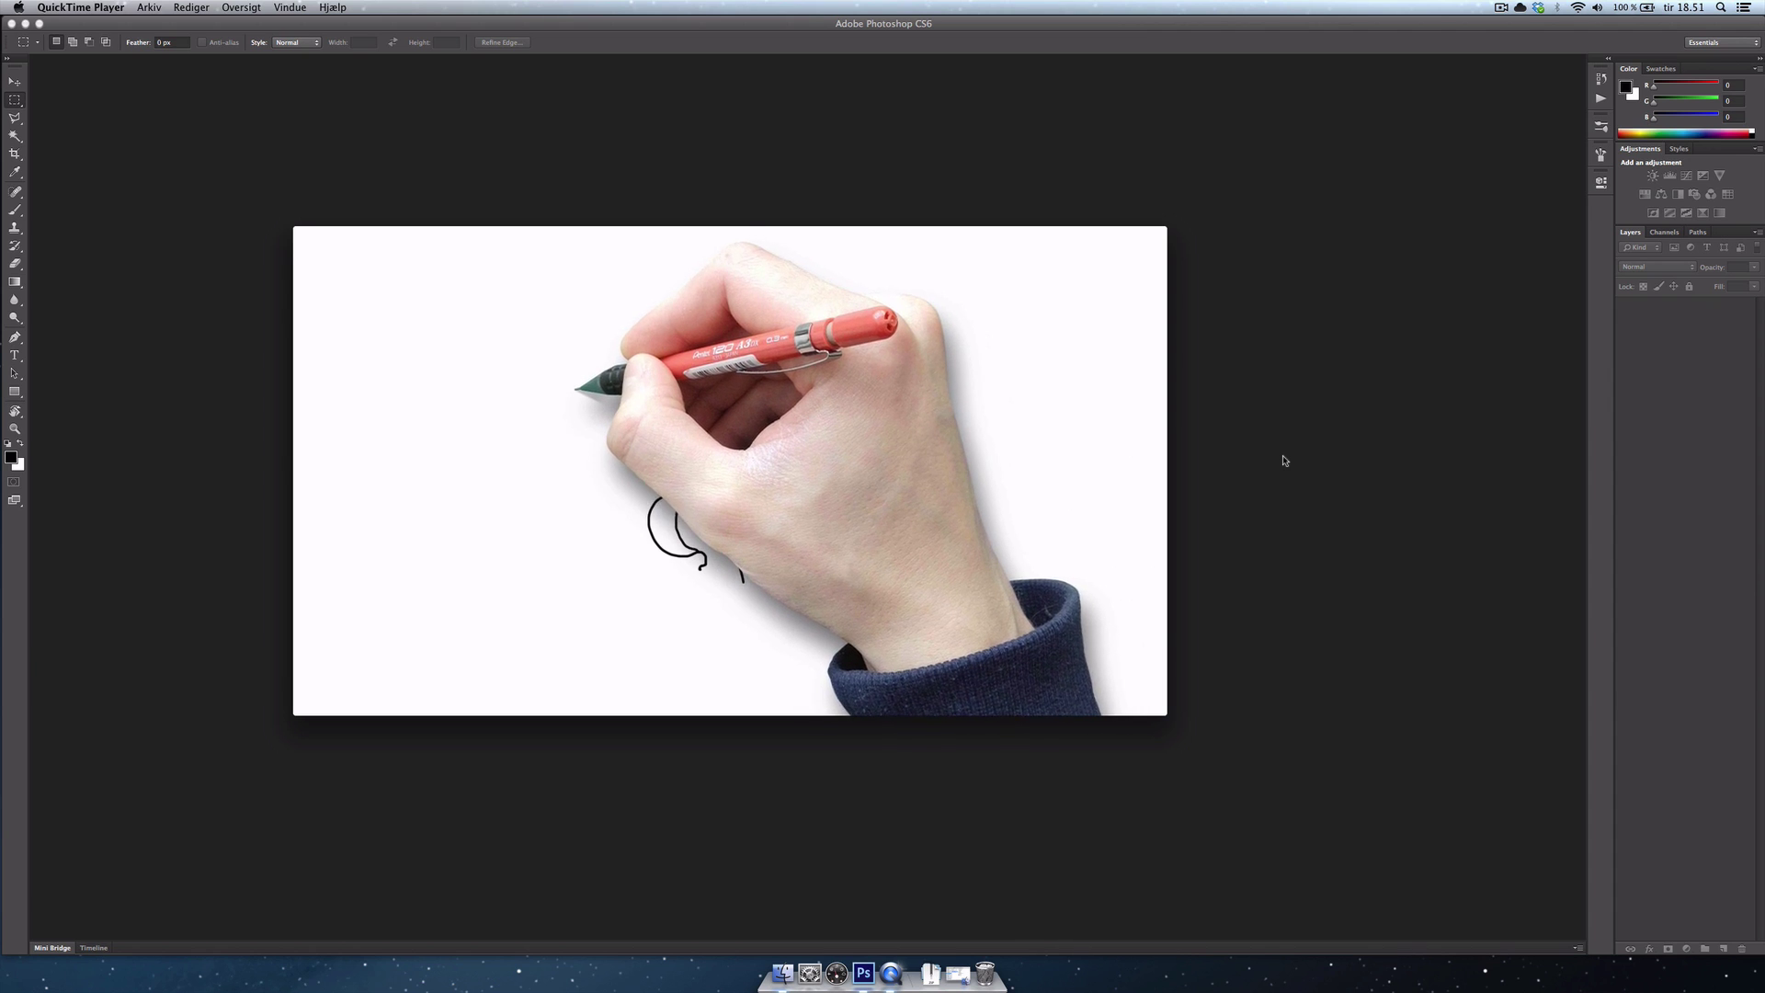
Step: Pause the 001.mp4 hand-drawing movie, scrub back to 00:32, and close its window
{"action": "key", "text": "space"}
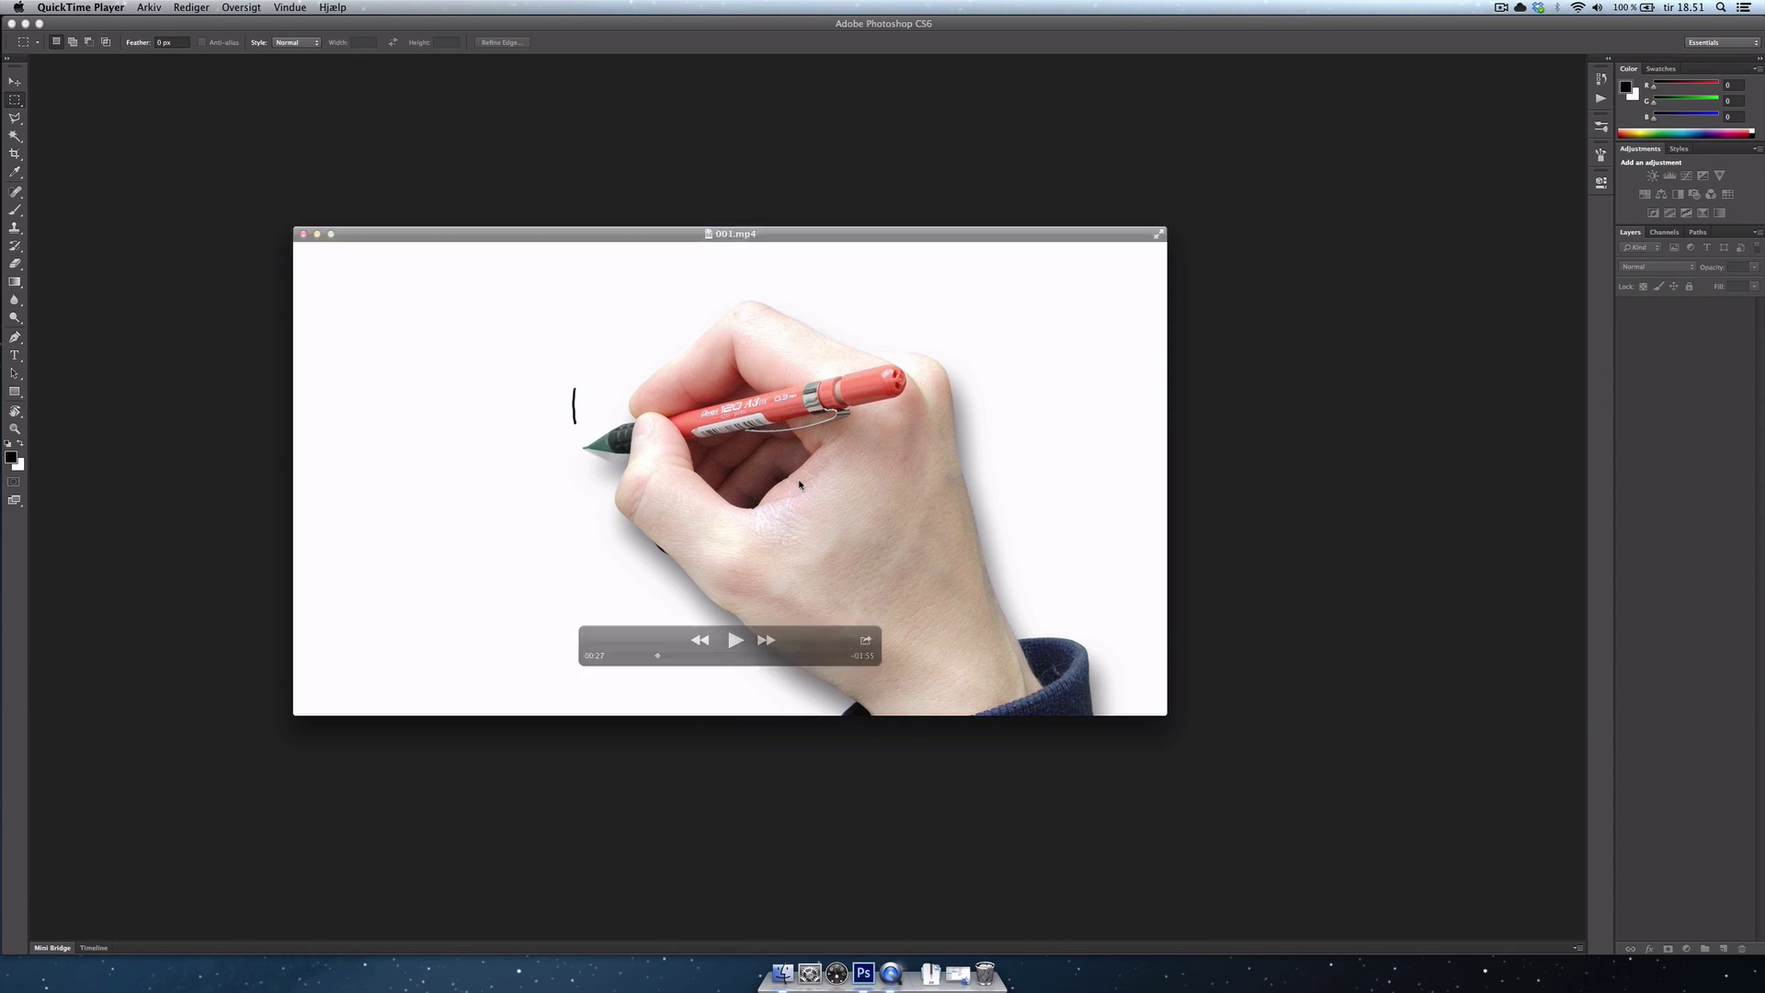
{"action": "left_click_drag", "start_coordinate": [662, 658], "coordinate": [696, 659]}
{"action": "key", "text": "super+w"}
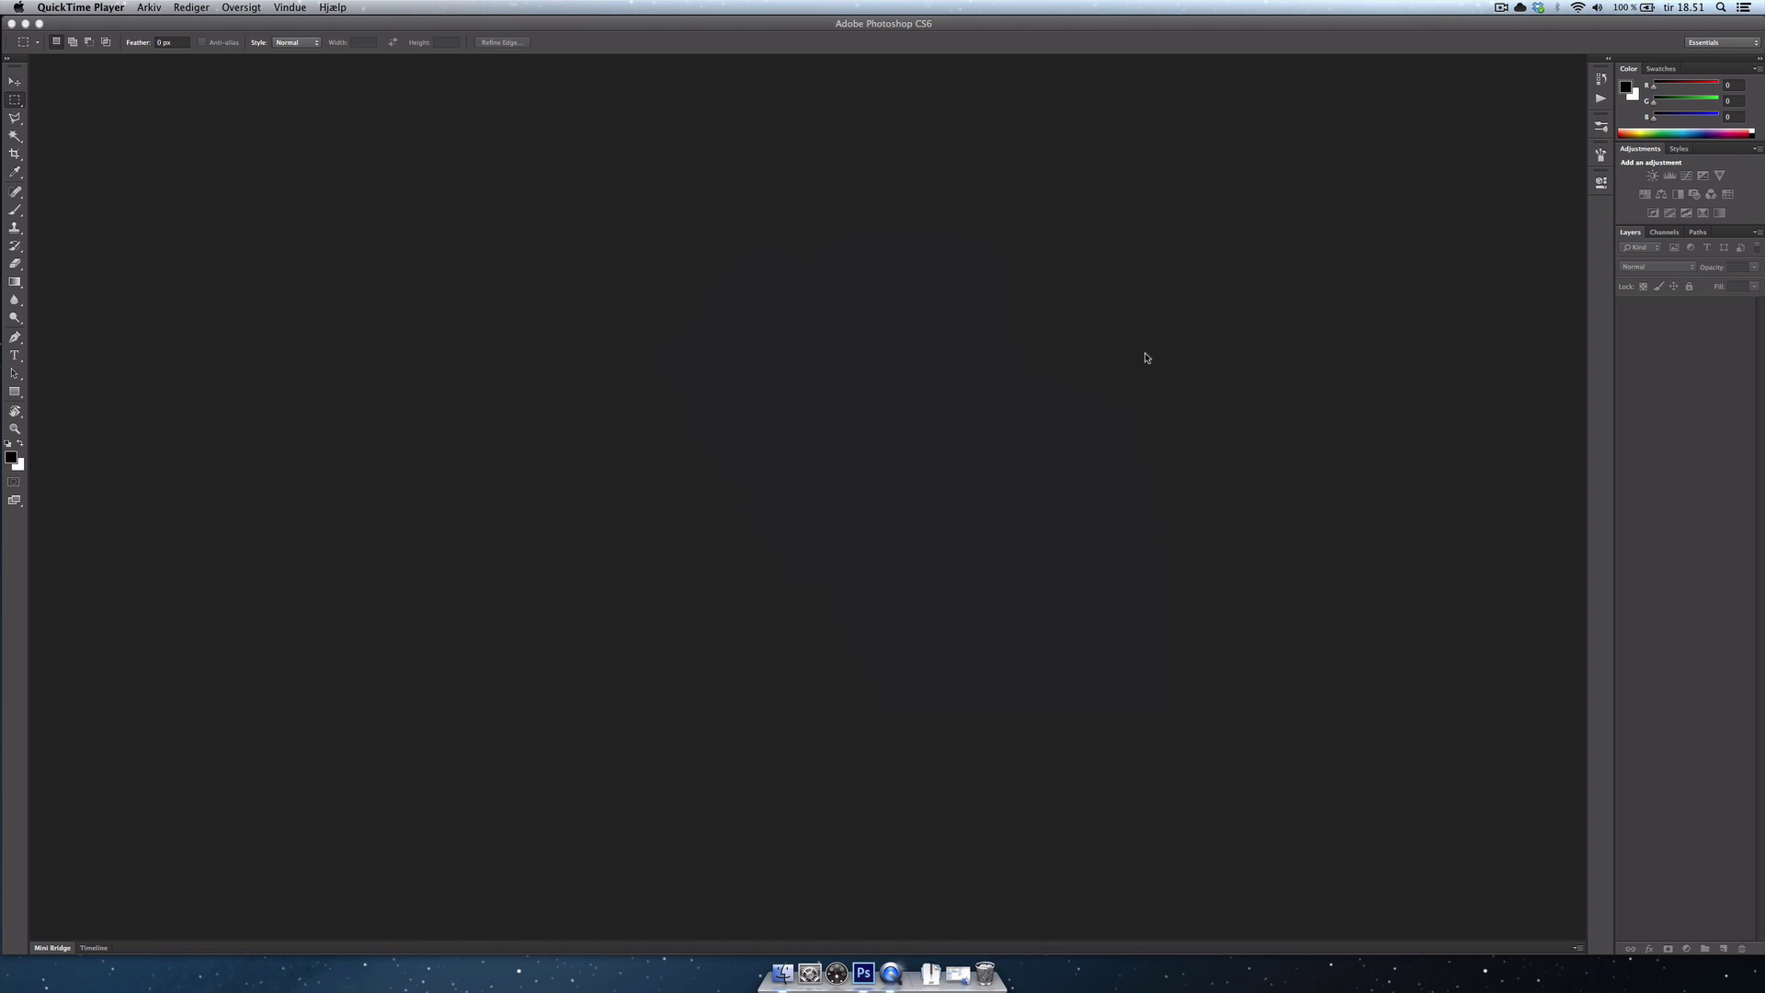
Step: Quit QuickTime Player and reposition the Photoshop application frame
{"action": "key", "text": "super+q"}
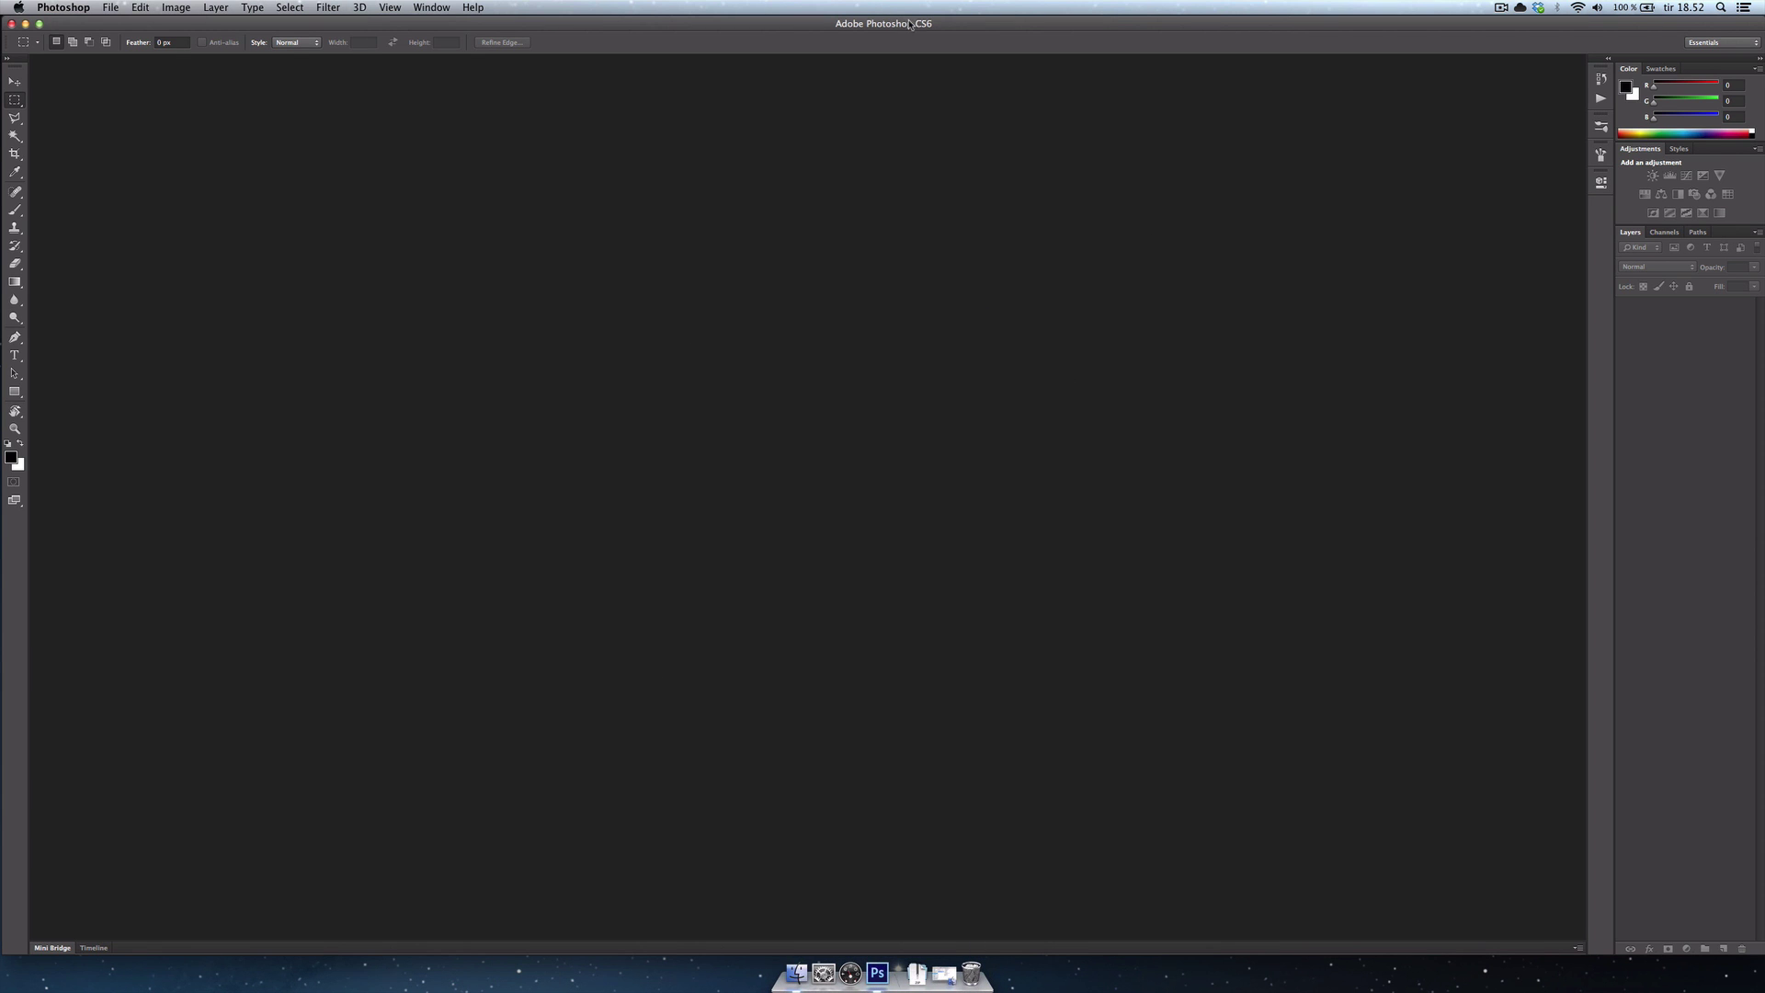
{"action": "mouse_move", "coordinate": [911, 26]}
{"action": "left_mouse_down"}
{"action": "mouse_move", "coordinate": [913, 121]}
{"action": "mouse_move", "coordinate": [910, 26]}
{"action": "left_mouse_up"}
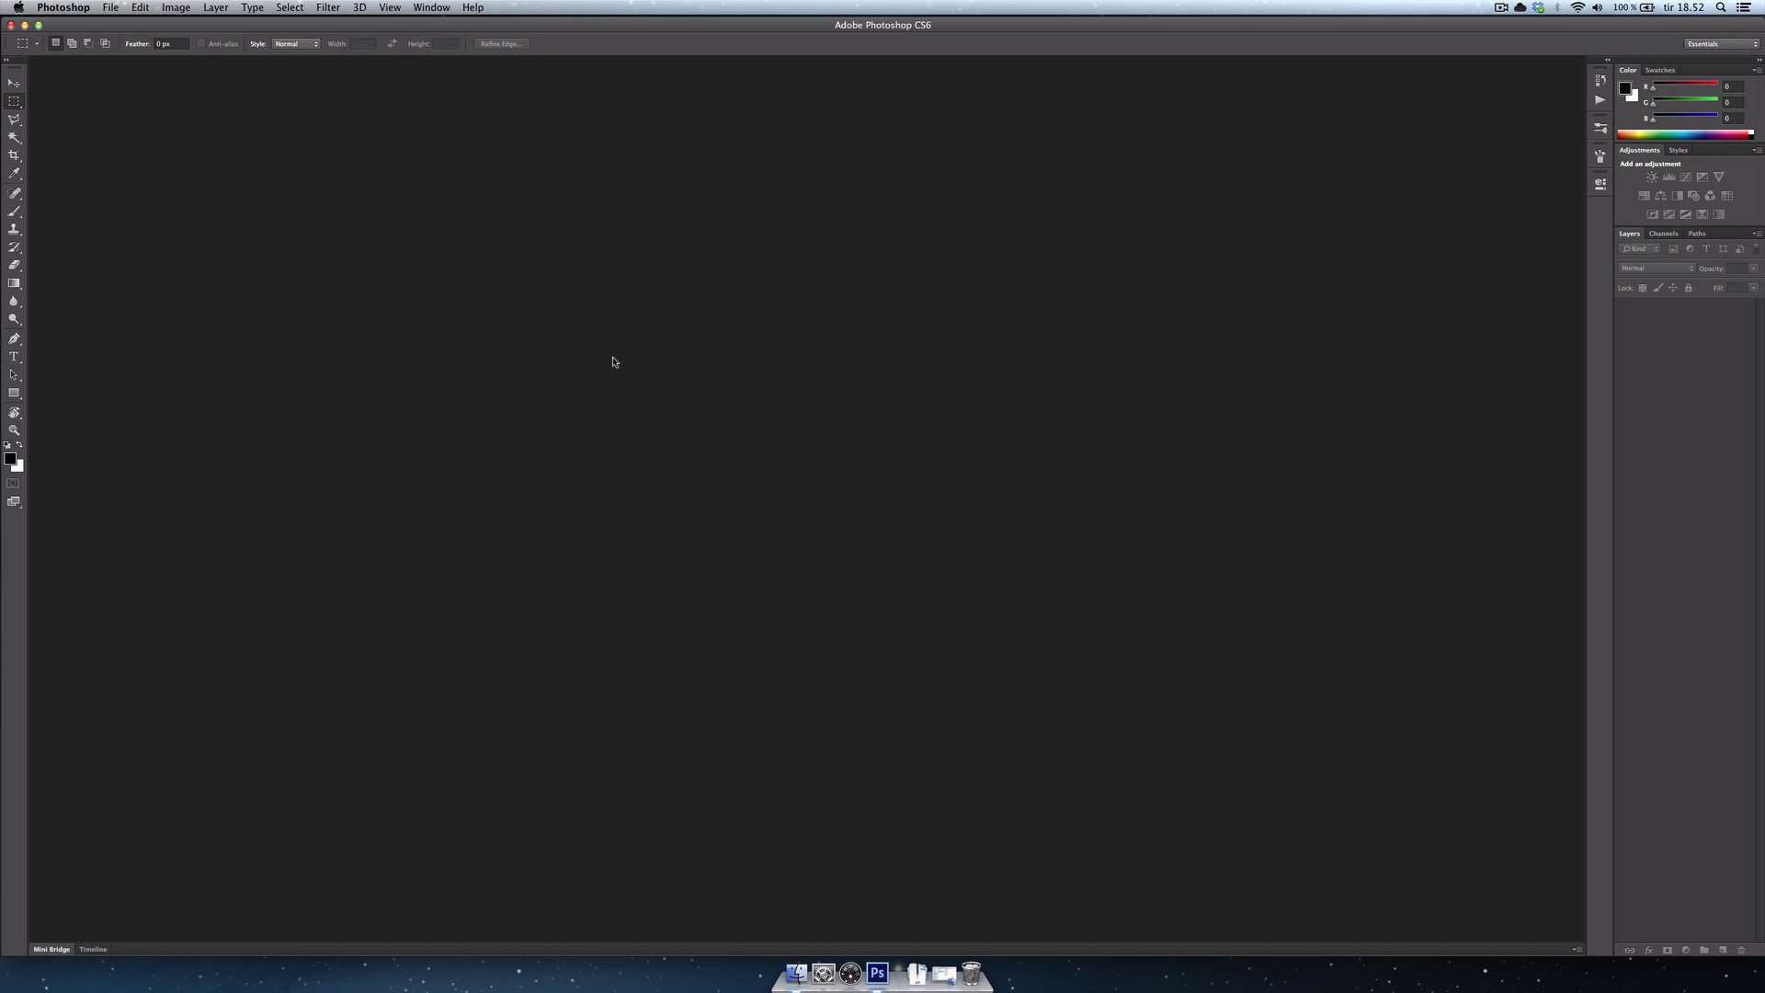
Step: Create a blank white 1920×1080 Untitled-1 document
{"action": "key", "text": "super+n"}
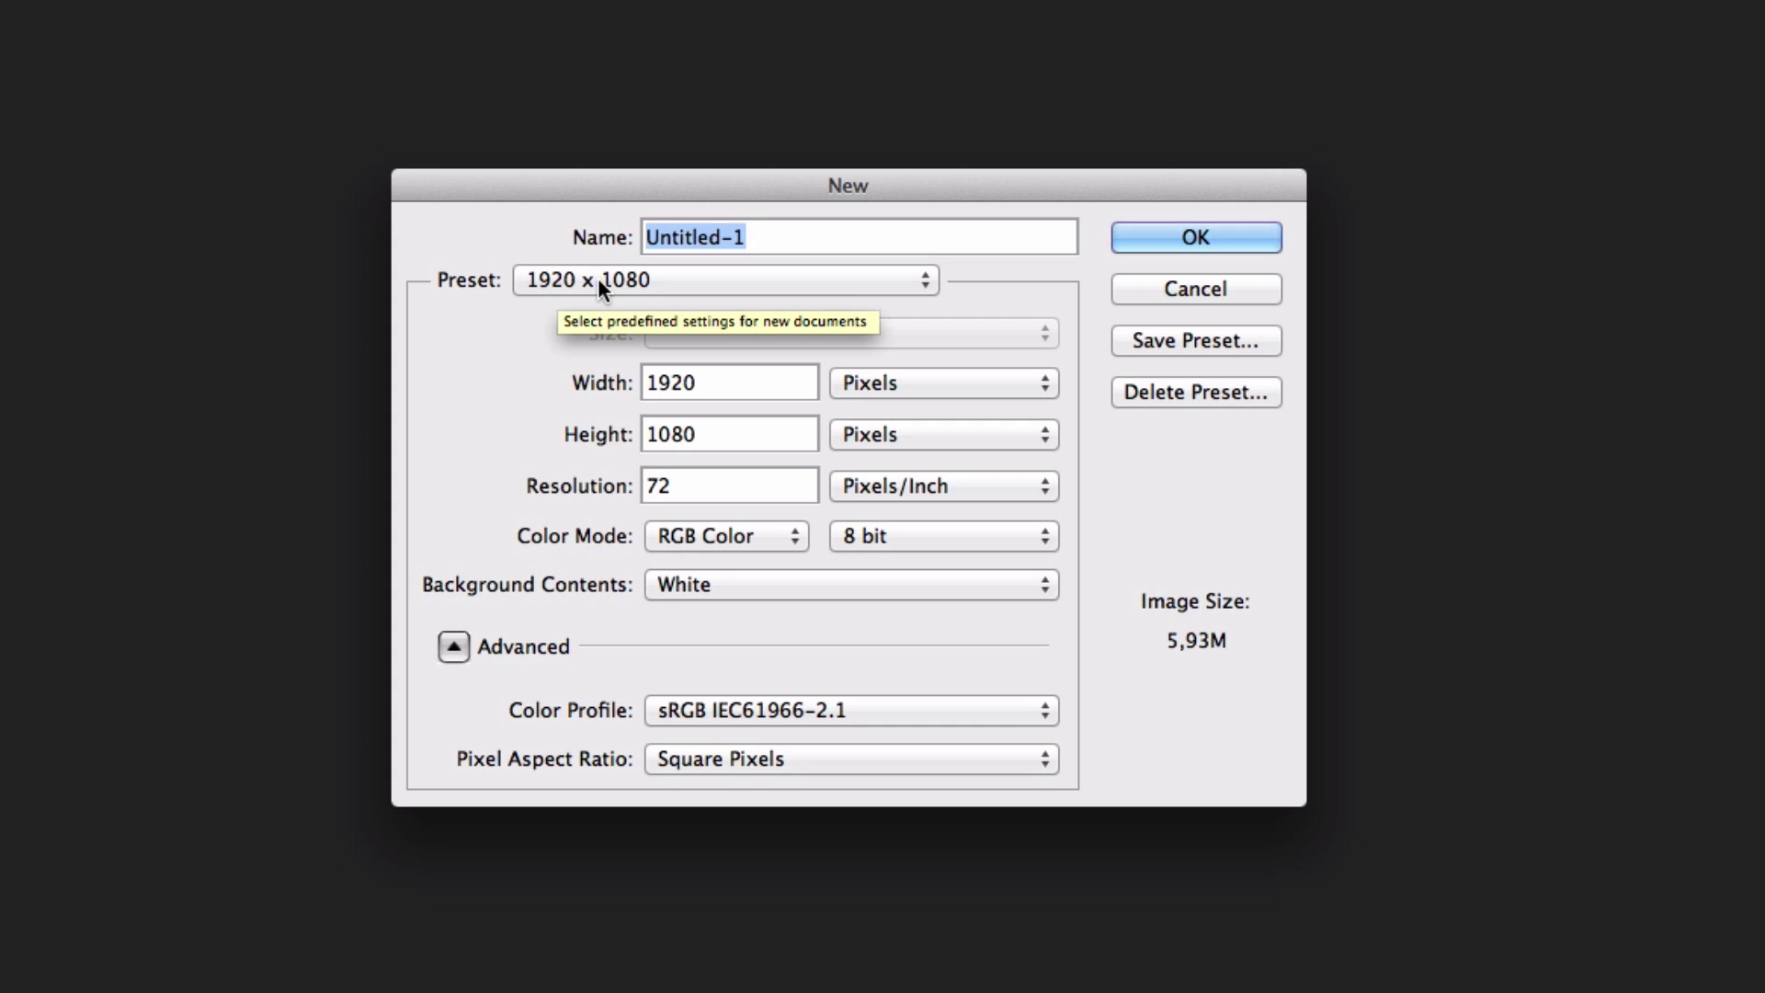
{"action": "key", "text": "Return"}
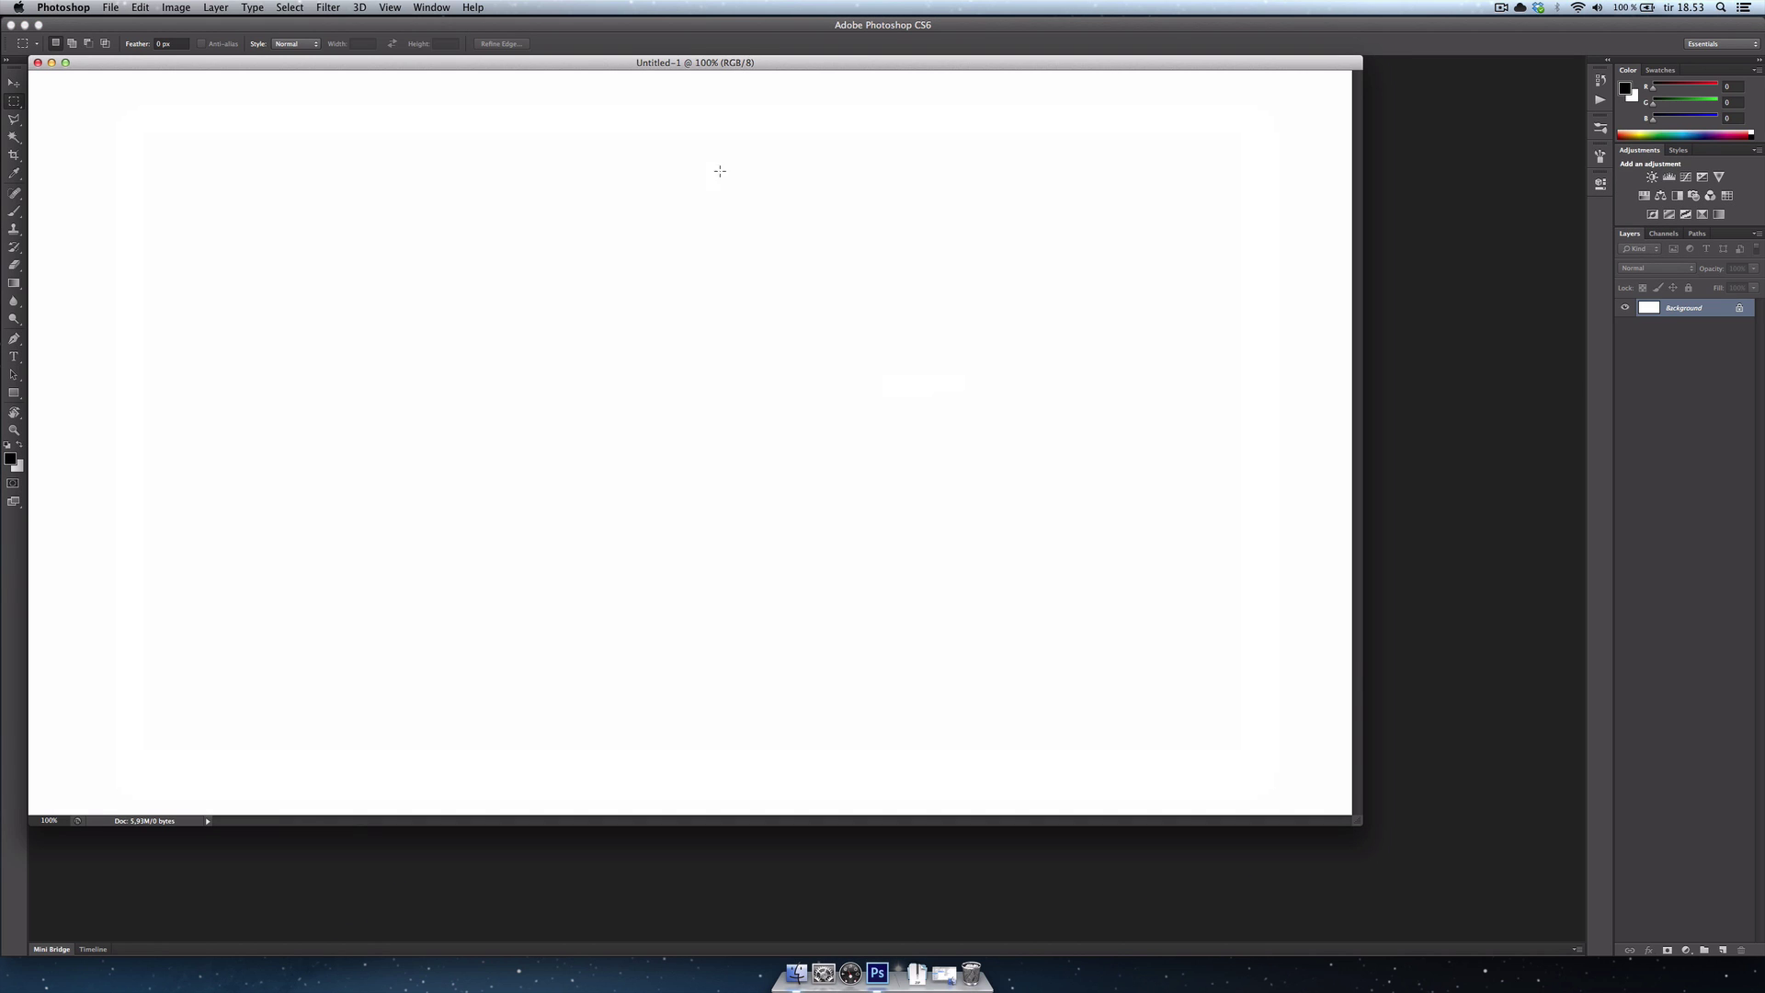
{"action": "left_click_drag", "start_coordinate": [749, 64], "coordinate": [810, 121]}
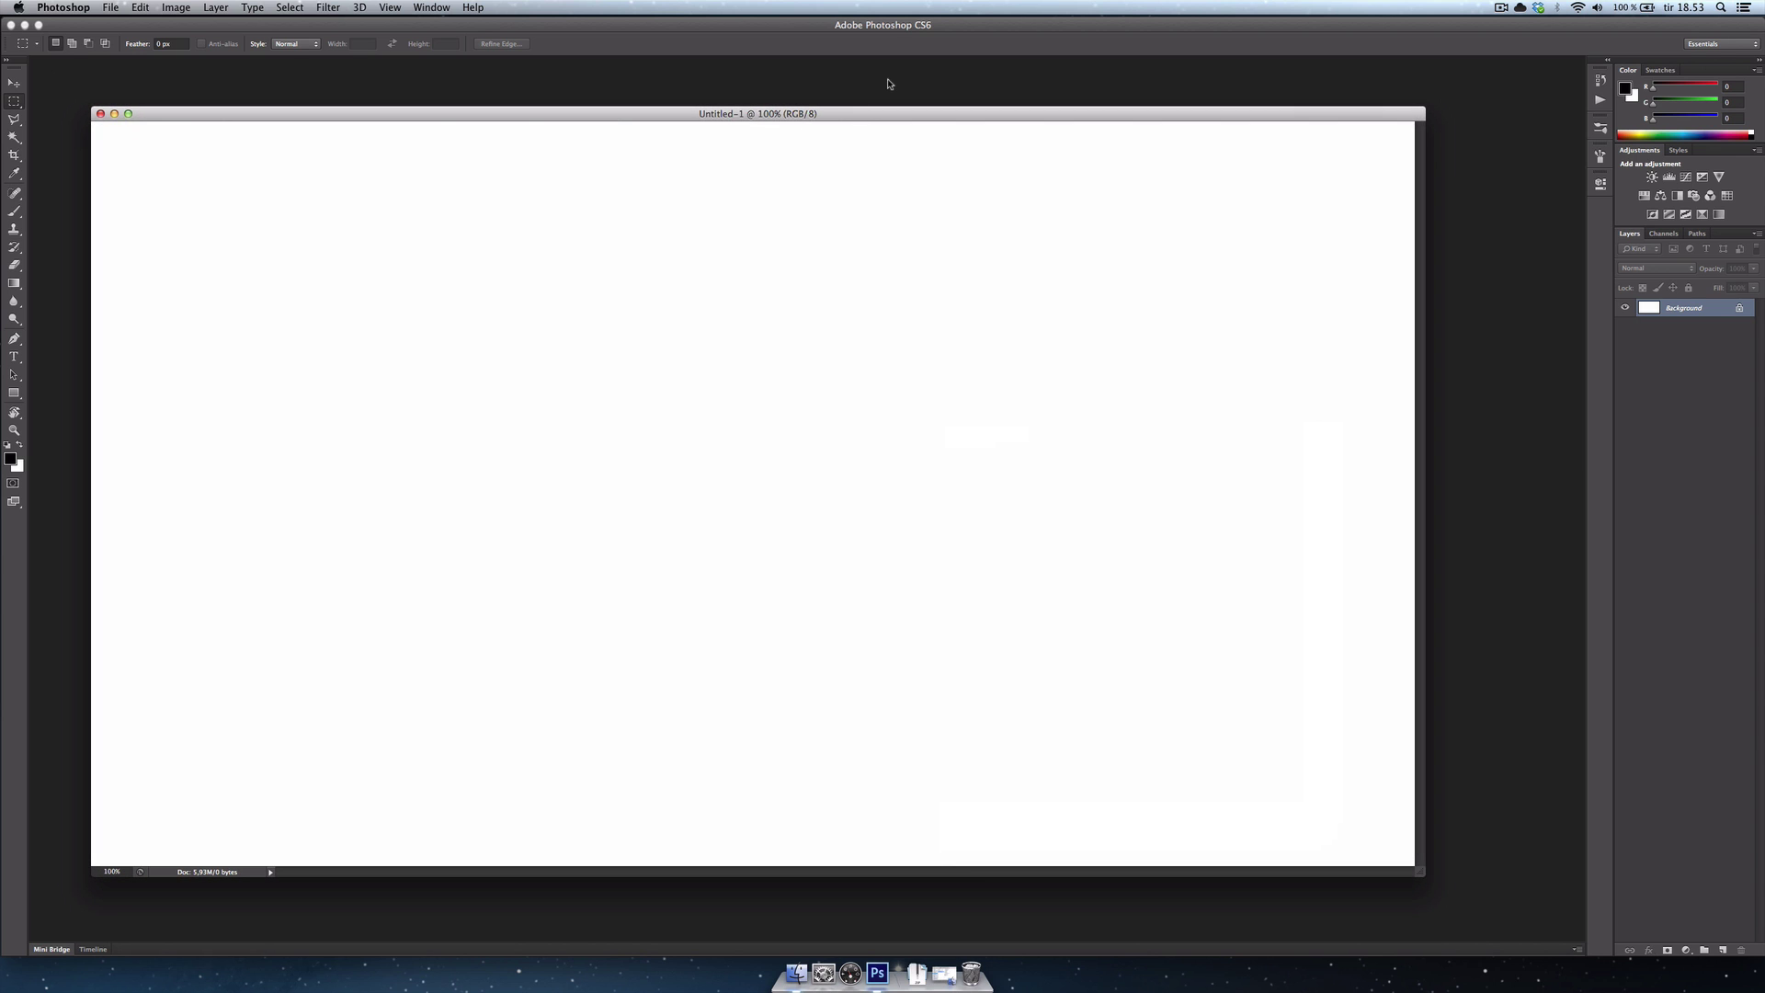
Step: Add an empty Layer 1 above Background and pick the Brush tool
{"action": "key", "text": "super+shift+n"}
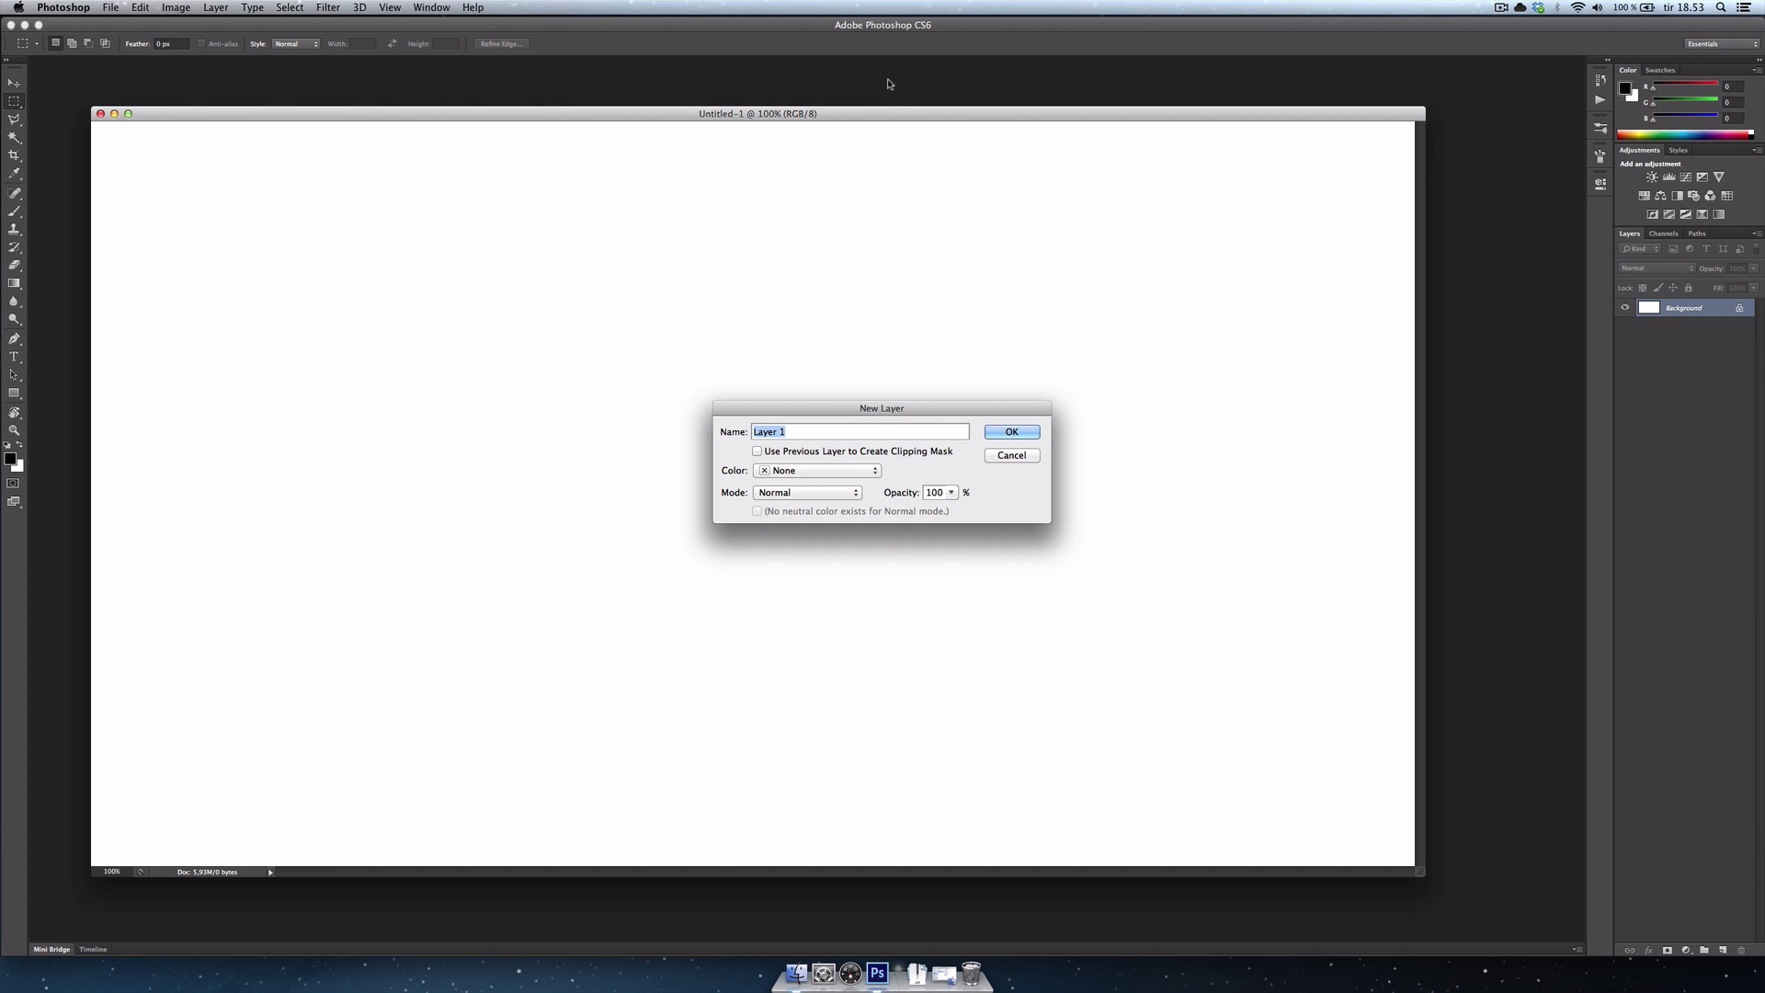
{"action": "key", "text": "Return"}
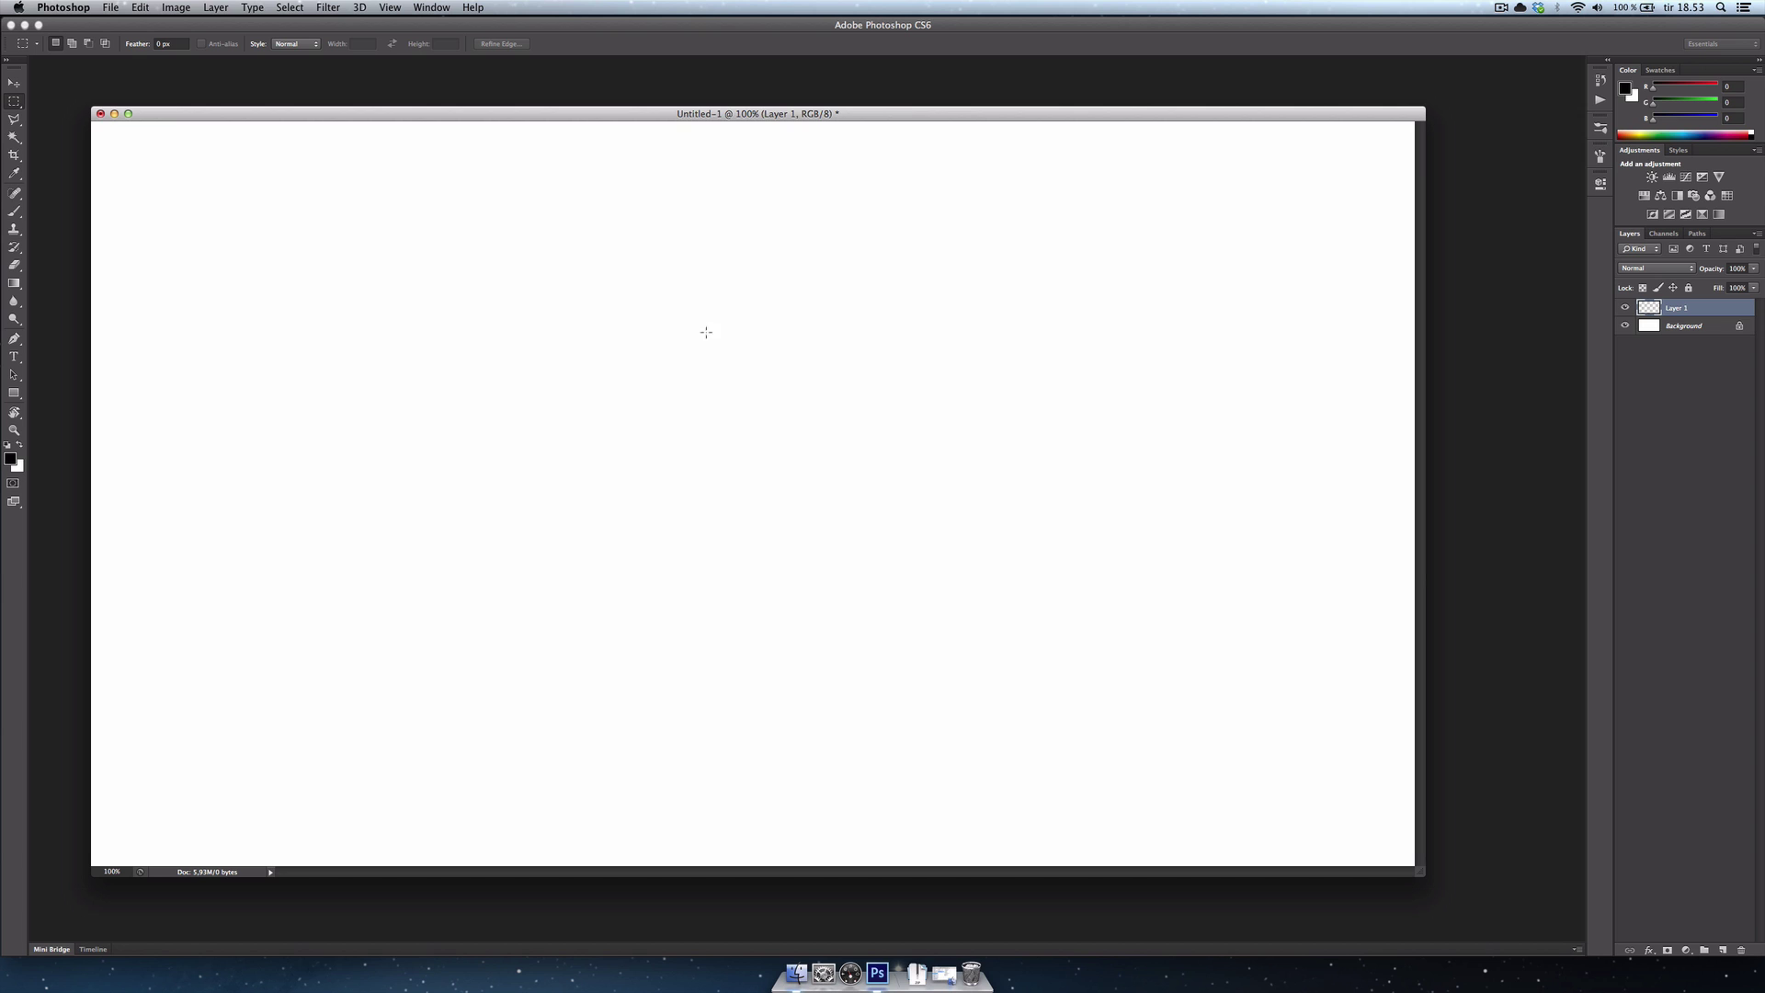
{"action": "key", "text": "b"}
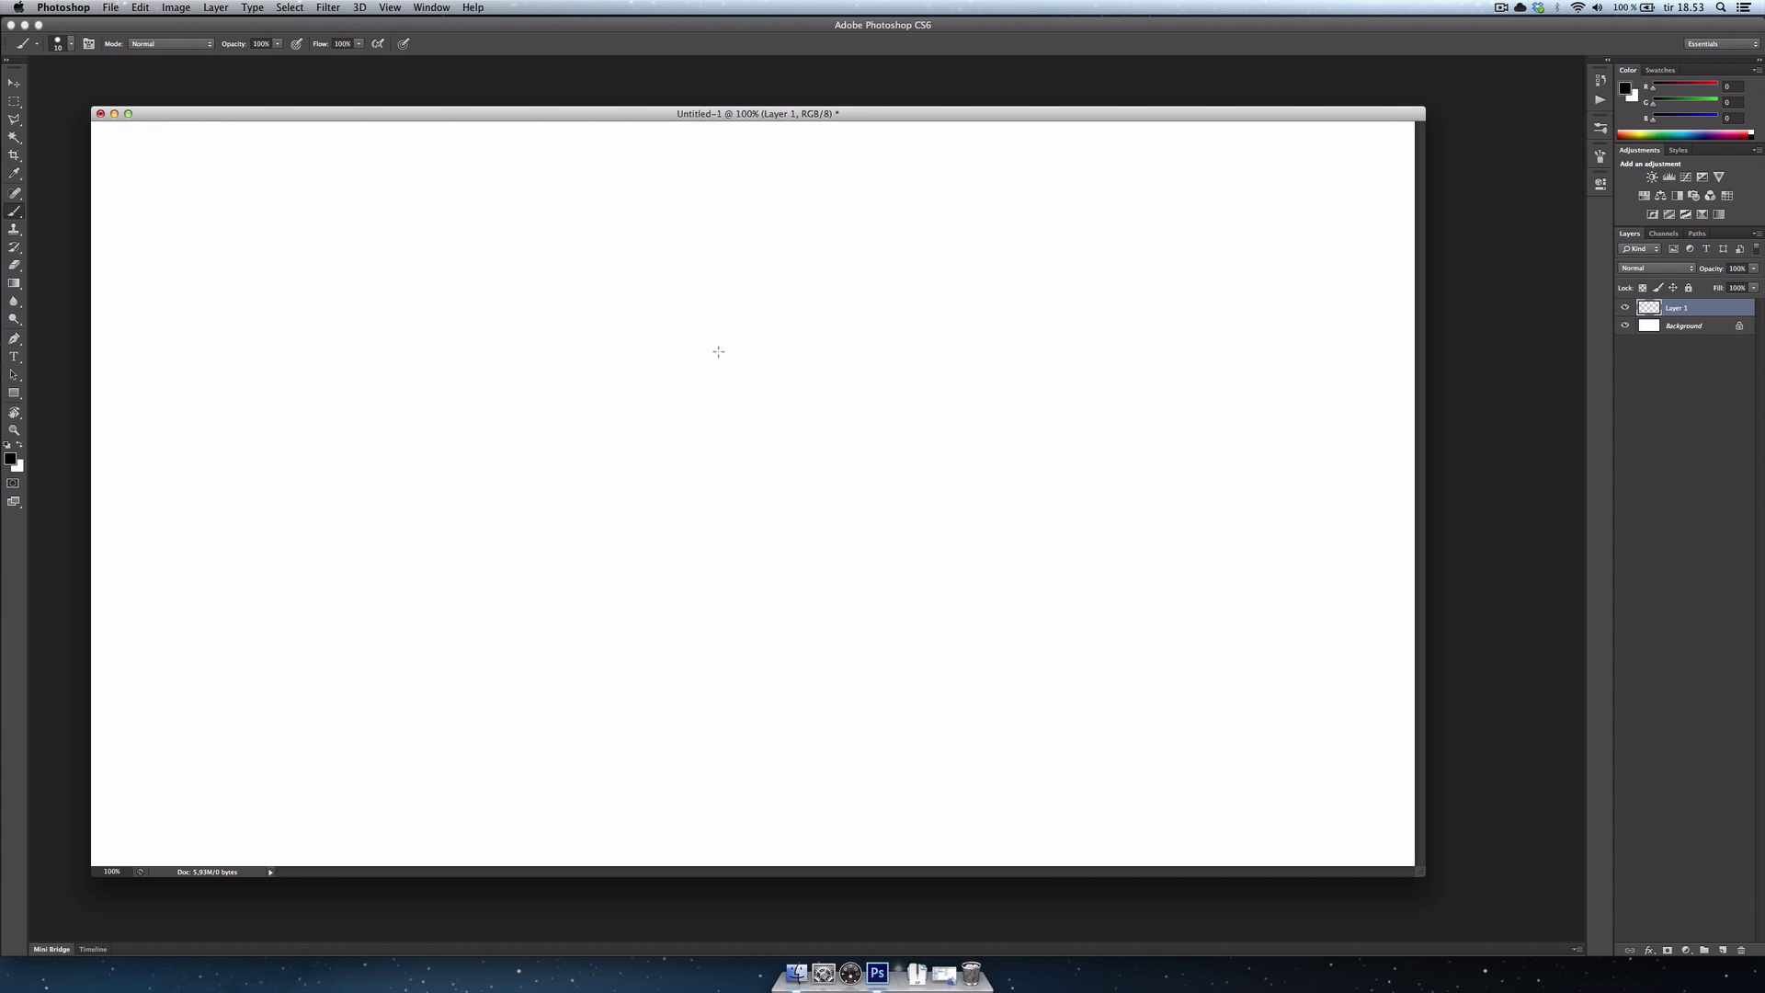
{"action": "right_click", "coordinate": [688, 342]}
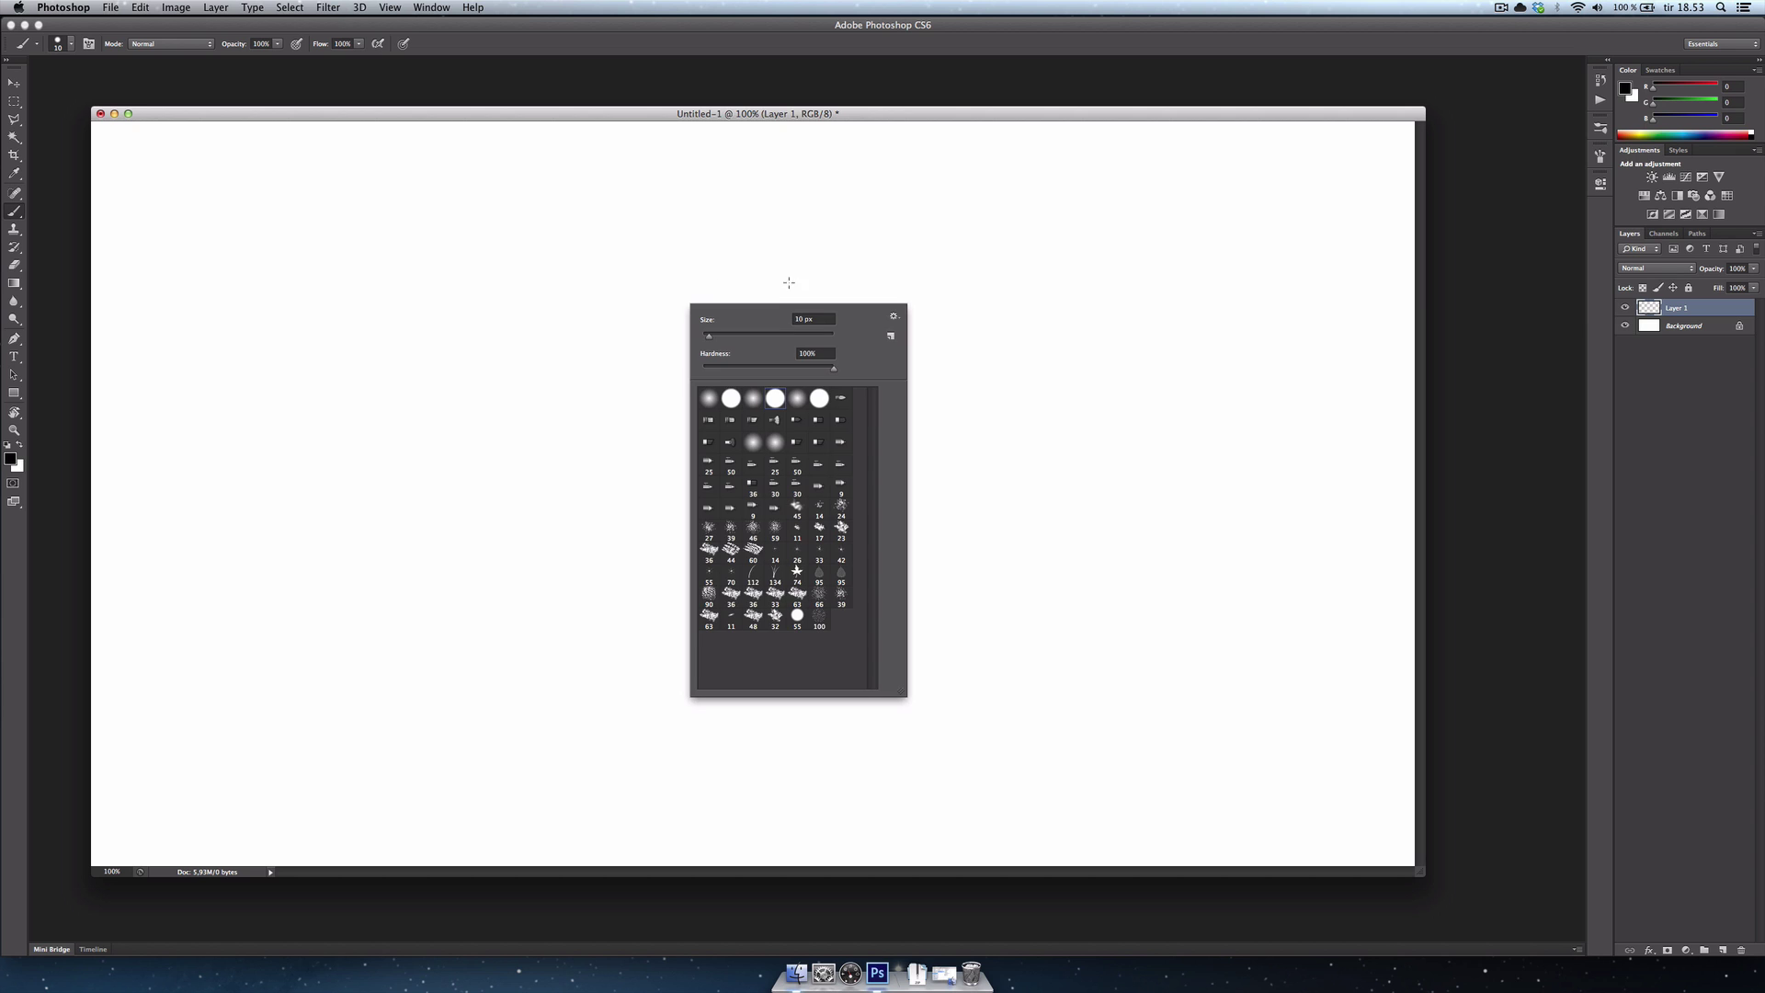
{"action": "key", "text": "Escape"}
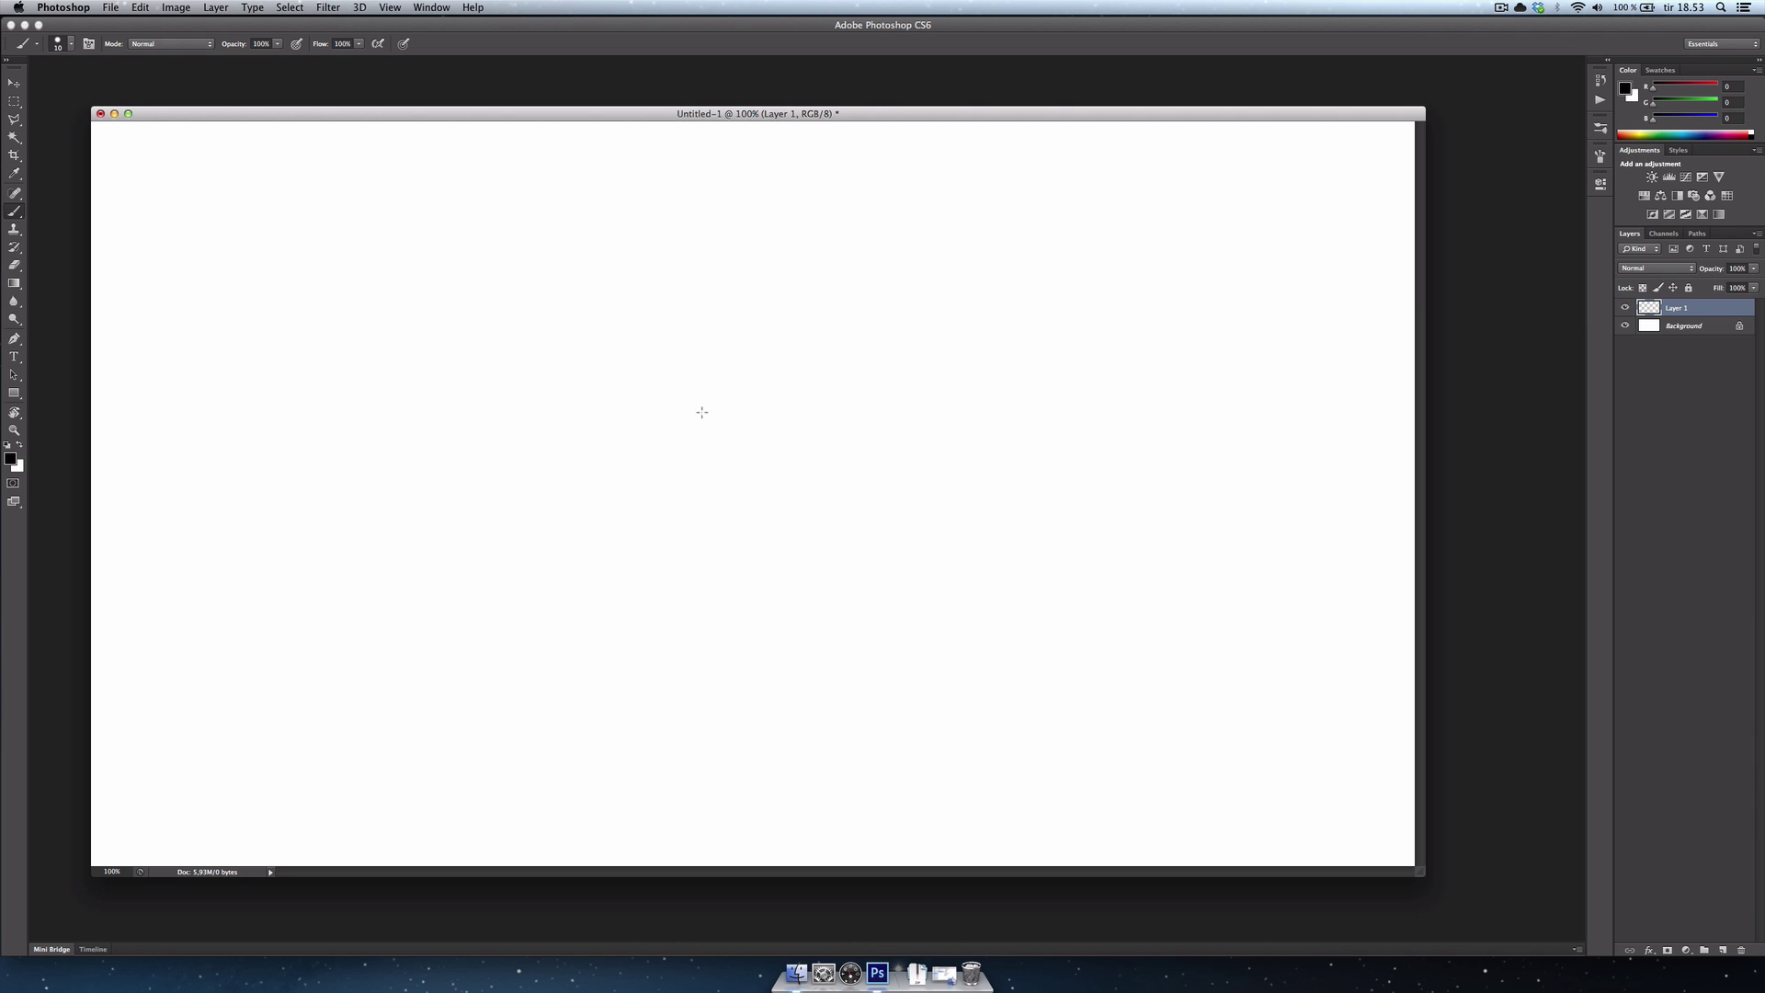
{"action": "right_click", "coordinate": [716, 412]}
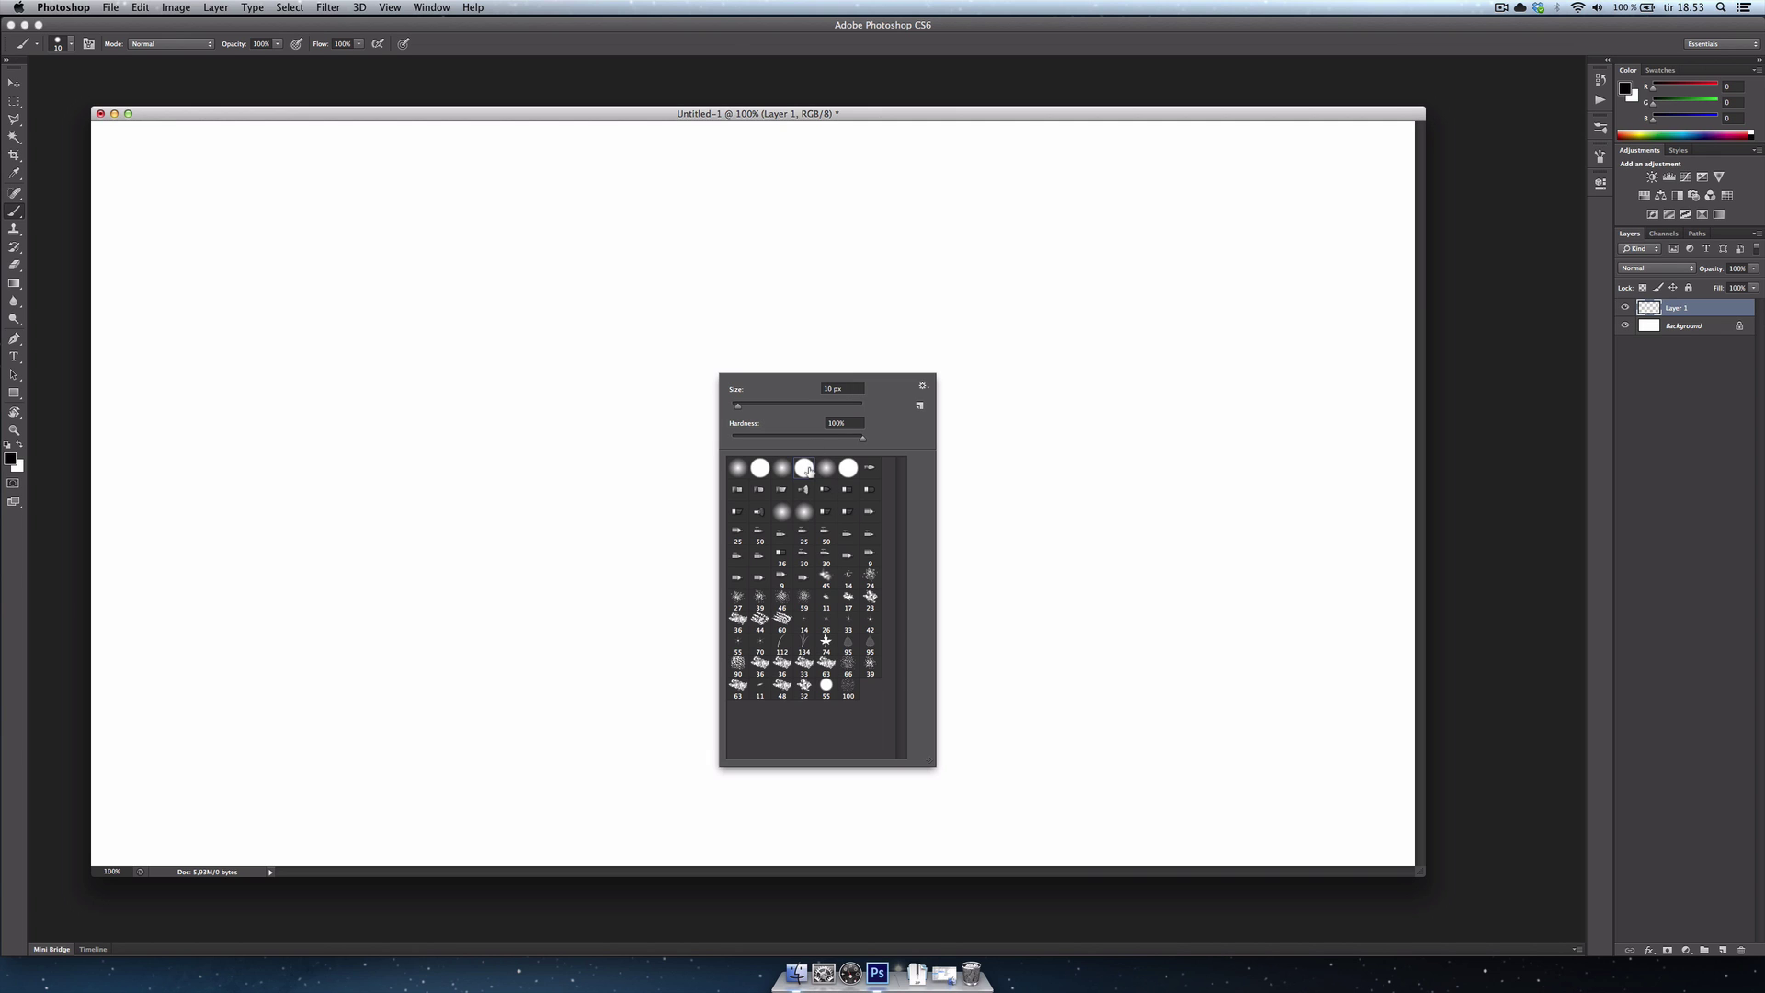
{"action": "key", "text": "Escape"}
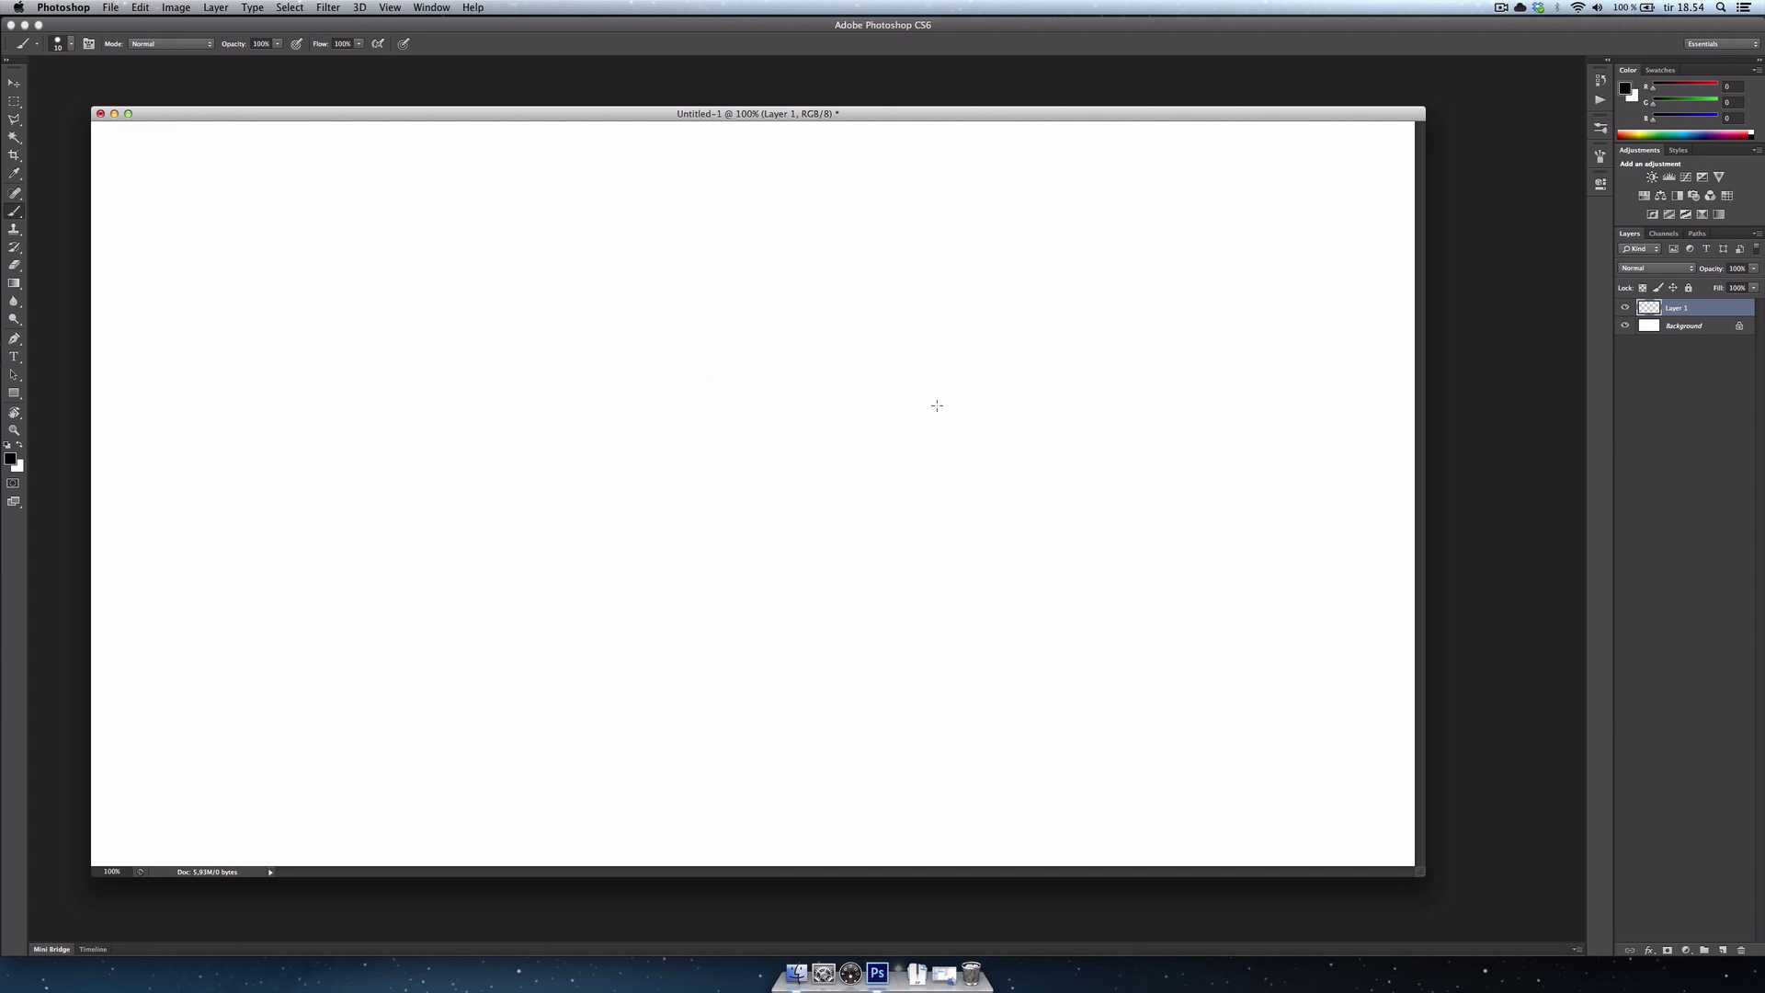
Step: Brush the cartoon's eyes with pupils, long nose, open mouth and under-eye bags
{"action": "mouse_move", "coordinate": [668, 366]}
{"action": "left_mouse_down"}
{"action": "mouse_move", "coordinate": [625, 404]}
{"action": "mouse_move", "coordinate": [642, 428]}
{"action": "mouse_move", "coordinate": [673, 426]}
{"action": "mouse_move", "coordinate": [664, 363]}
{"action": "left_mouse_up"}
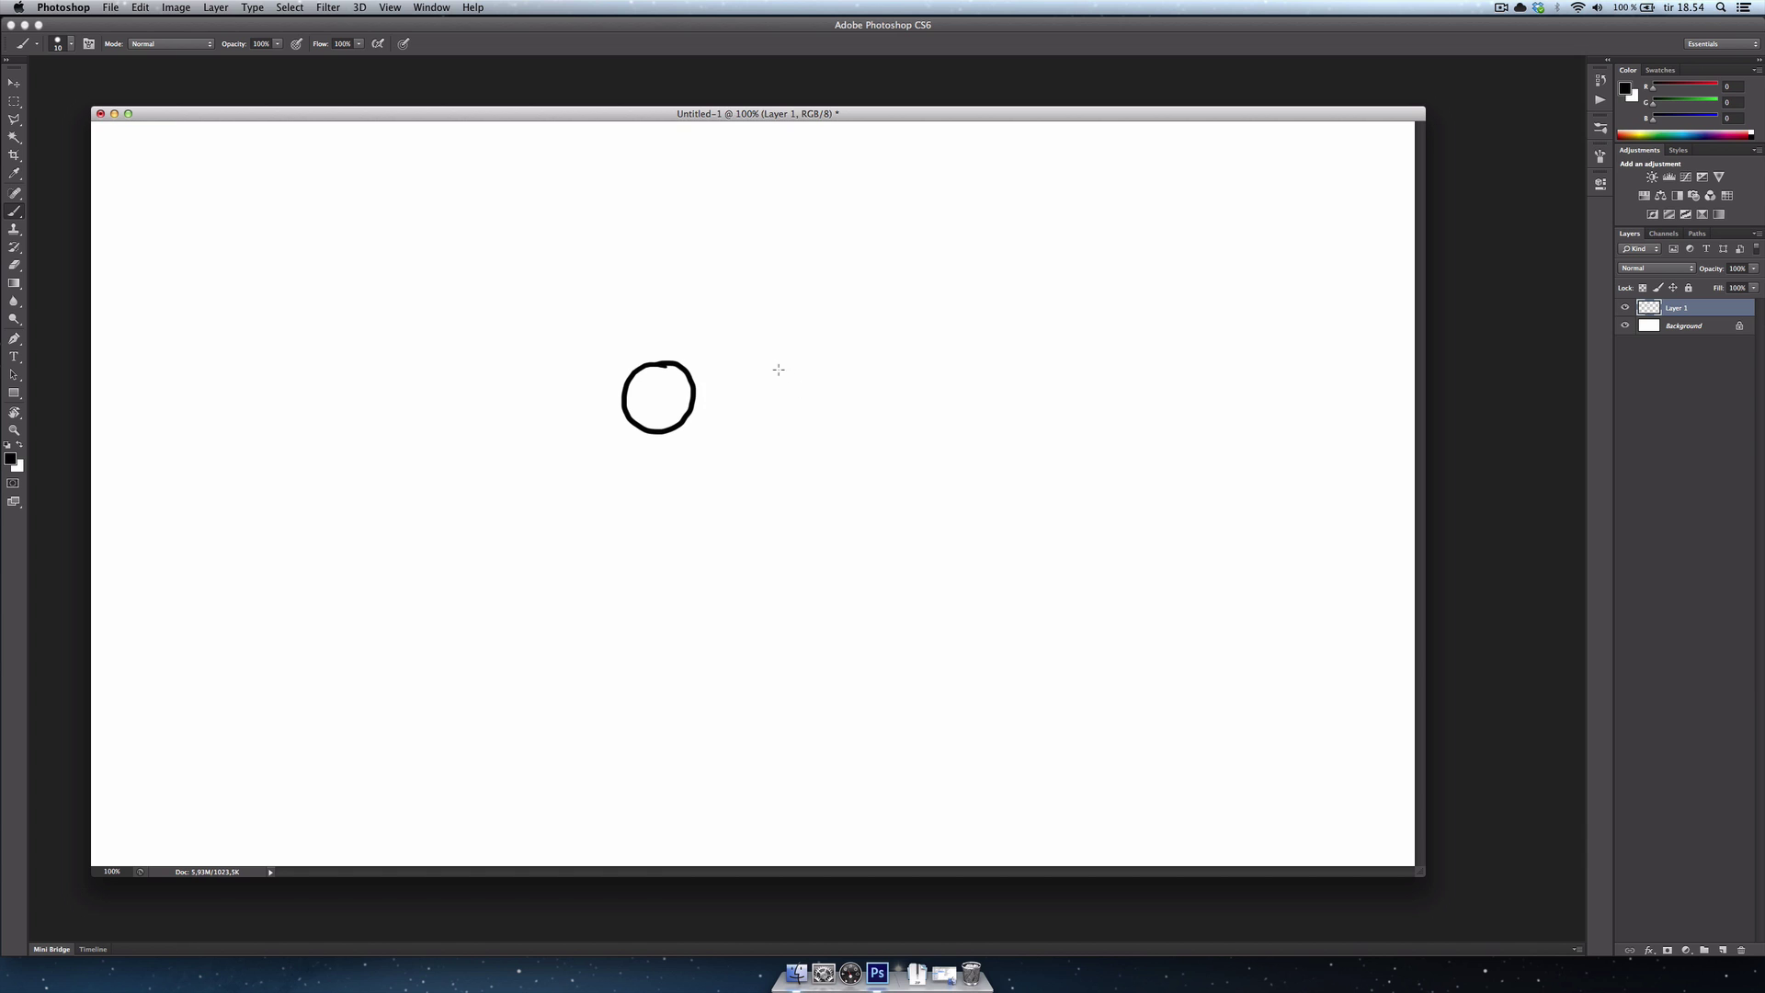
{"action": "mouse_move", "coordinate": [777, 361]}
{"action": "left_mouse_down"}
{"action": "mouse_move", "coordinate": [751, 427]}
{"action": "mouse_move", "coordinate": [788, 429]}
{"action": "mouse_move", "coordinate": [811, 395]}
{"action": "mouse_move", "coordinate": [795, 362]}
{"action": "mouse_move", "coordinate": [759, 361]}
{"action": "left_mouse_up"}
{"action": "left_click", "coordinate": [656, 398]}
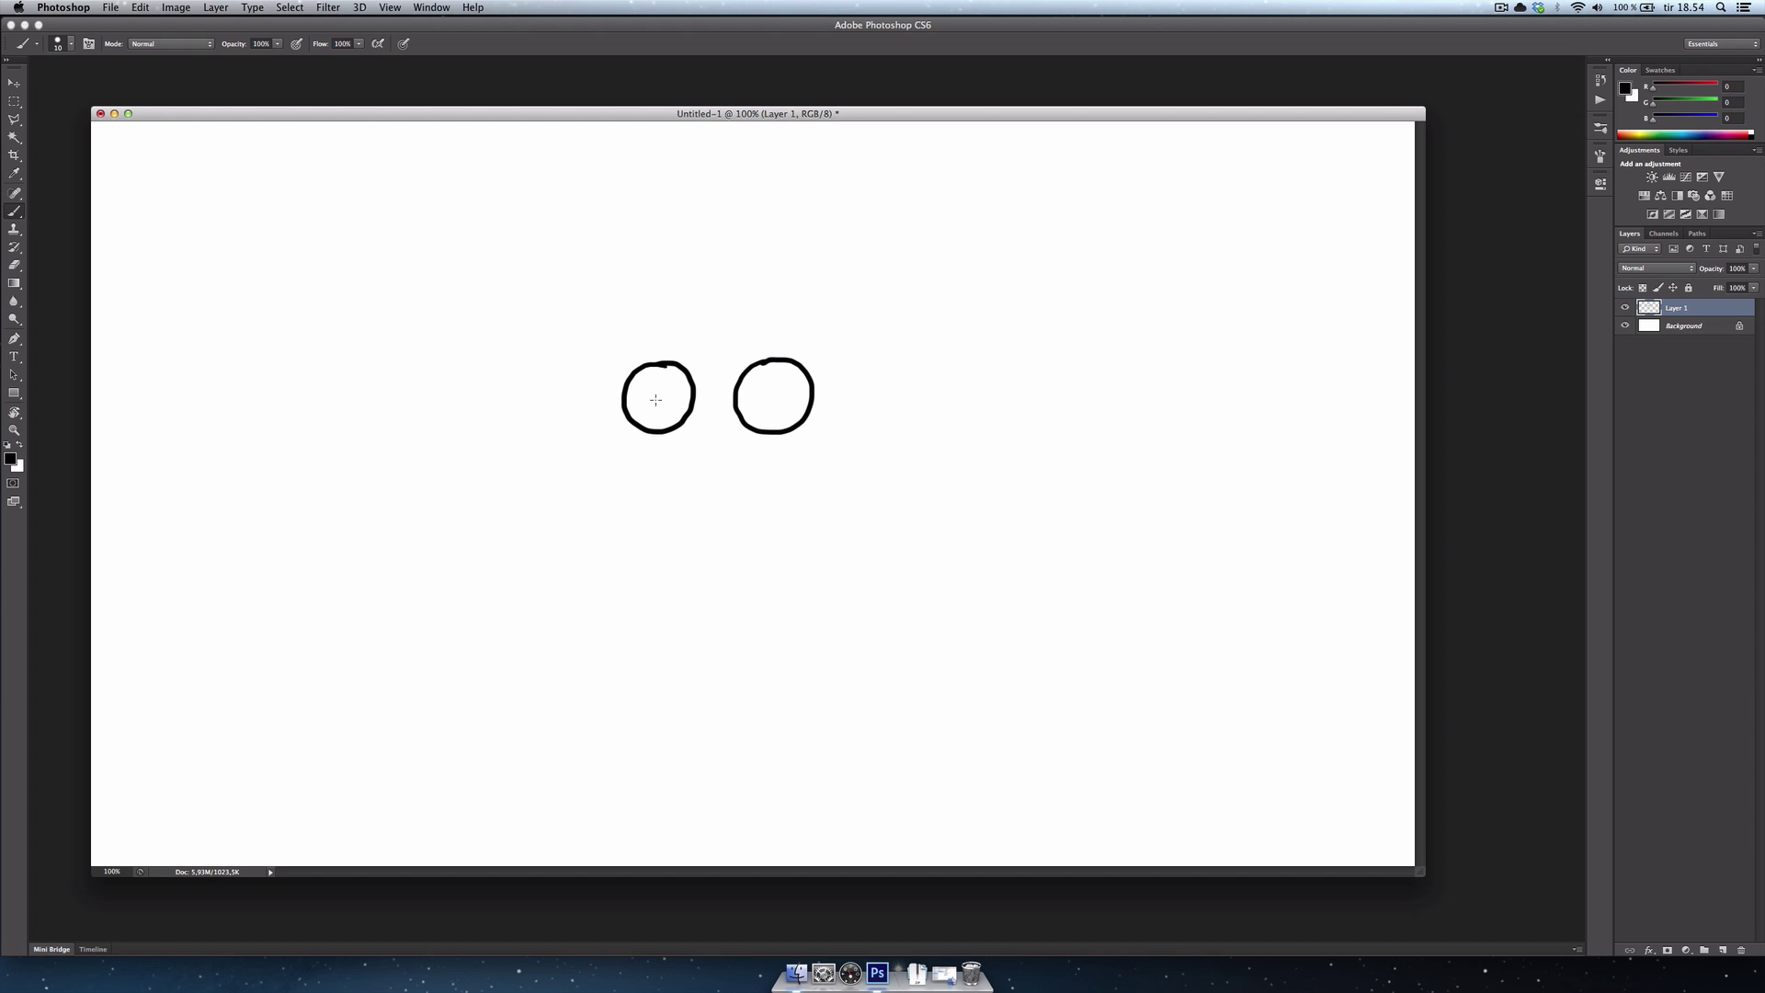
{"action": "left_click", "coordinate": [774, 396]}
{"action": "mouse_move", "coordinate": [732, 429]}
{"action": "left_mouse_down"}
{"action": "mouse_move", "coordinate": [809, 462]}
{"action": "mouse_move", "coordinate": [815, 491]}
{"action": "mouse_move", "coordinate": [696, 456]}
{"action": "mouse_move", "coordinate": [796, 541]}
{"action": "mouse_move", "coordinate": [733, 546]}
{"action": "mouse_move", "coordinate": [626, 510]}
{"action": "mouse_move", "coordinate": [596, 587]}
{"action": "mouse_move", "coordinate": [741, 623]}
{"action": "mouse_move", "coordinate": [726, 652]}
{"action": "left_mouse_up"}
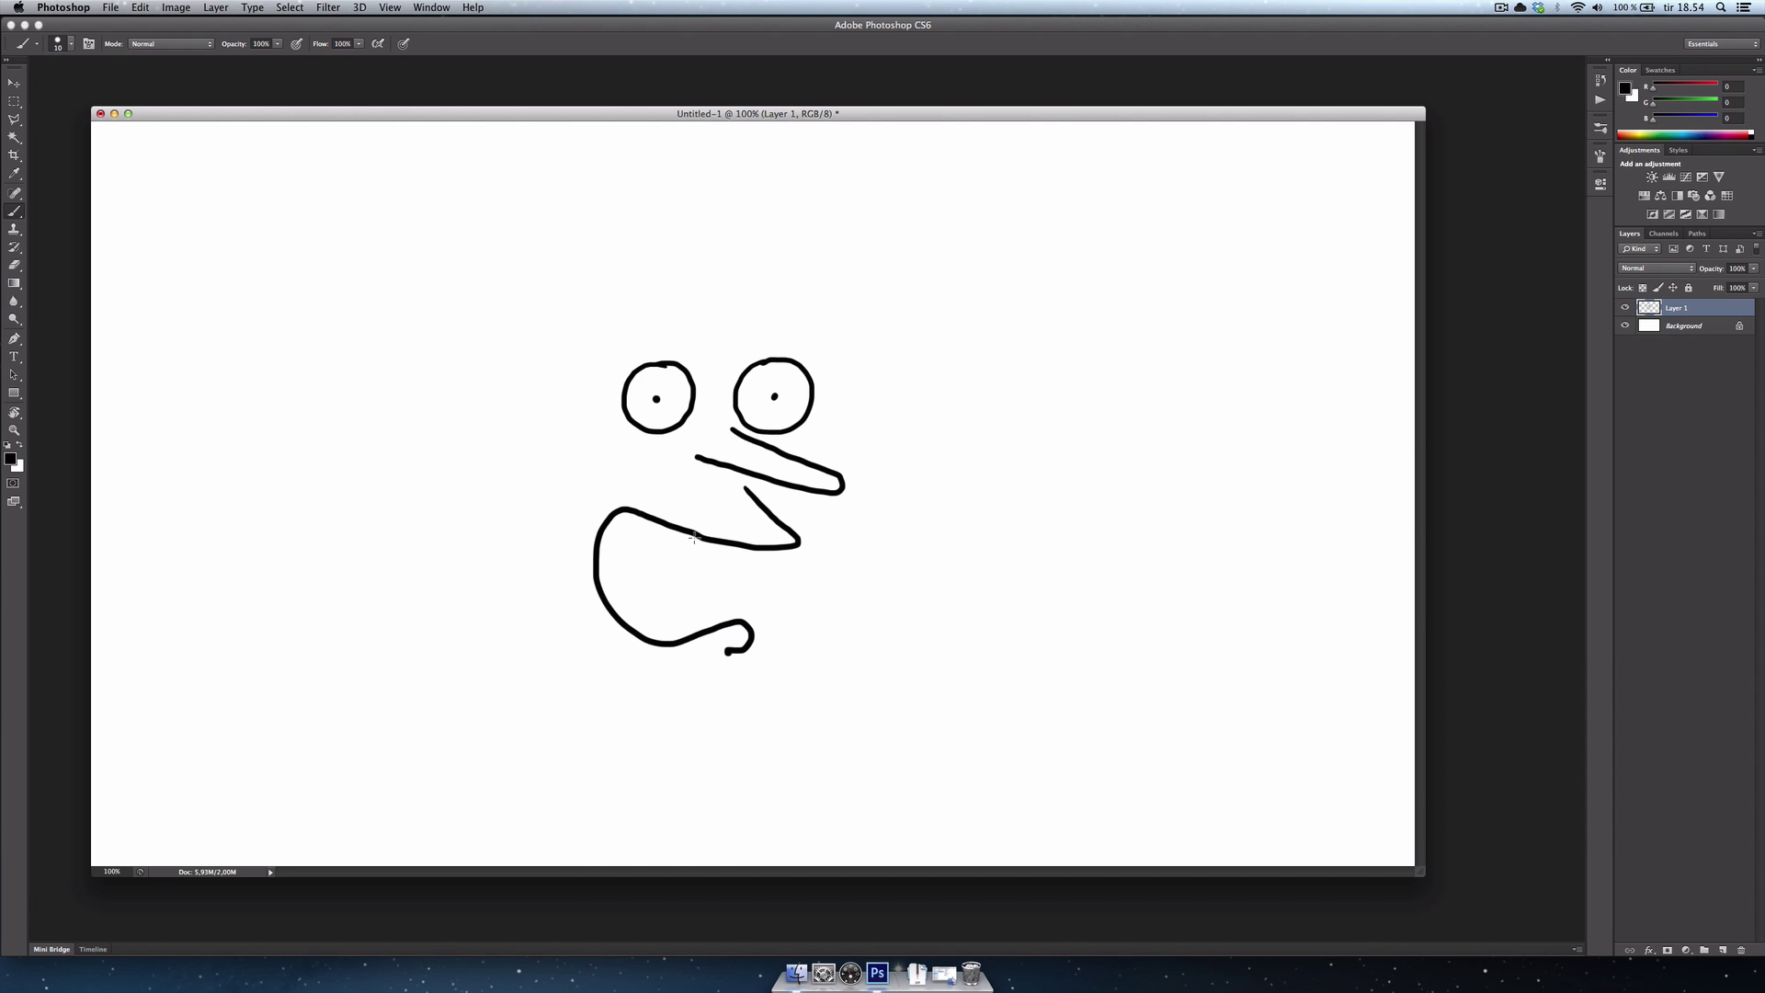
{"action": "mouse_move", "coordinate": [704, 541]}
{"action": "left_mouse_down"}
{"action": "mouse_move", "coordinate": [682, 576]}
{"action": "mouse_move", "coordinate": [705, 630]}
{"action": "left_mouse_up"}
{"action": "mouse_move", "coordinate": [617, 426]}
{"action": "left_mouse_down"}
{"action": "mouse_move", "coordinate": [665, 440]}
{"action": "mouse_move", "coordinate": [641, 452]}
{"action": "left_mouse_up"}
{"action": "left_click_drag", "start_coordinate": [777, 434], "coordinate": [811, 439]}
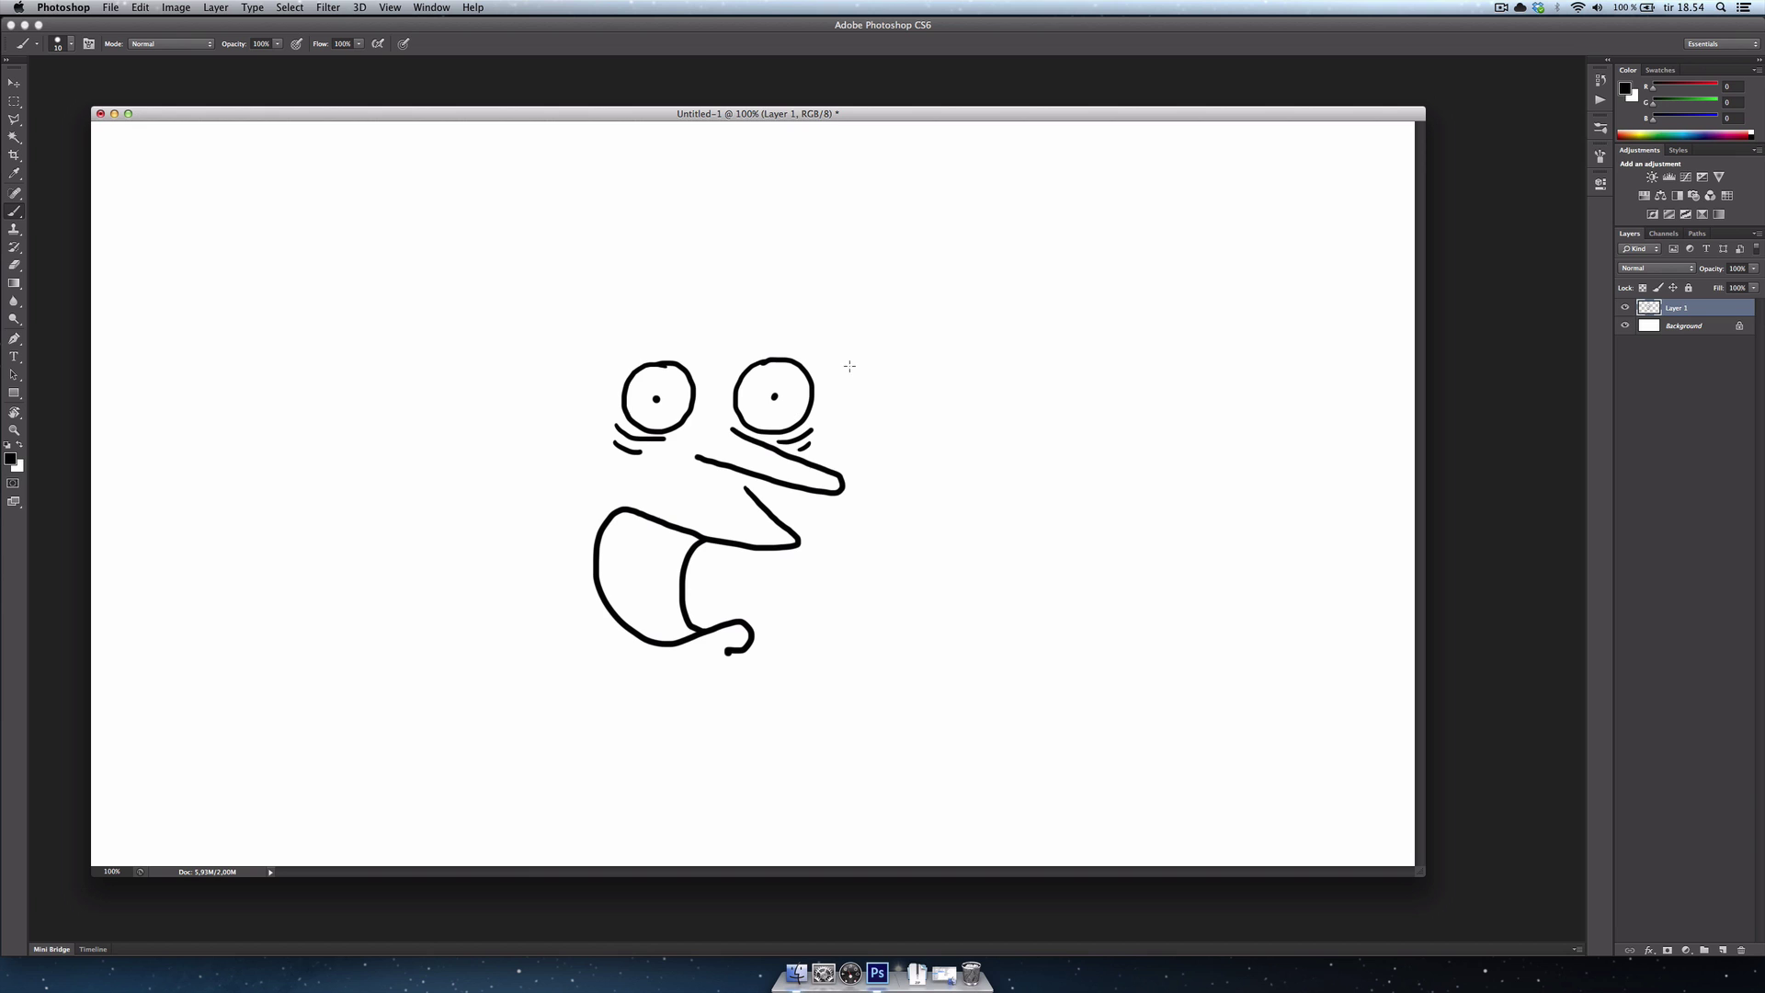
Step: Draw the left and right face edges and hair strokes down the head's right side
{"action": "left_click_drag", "start_coordinate": [849, 356], "coordinate": [772, 698]}
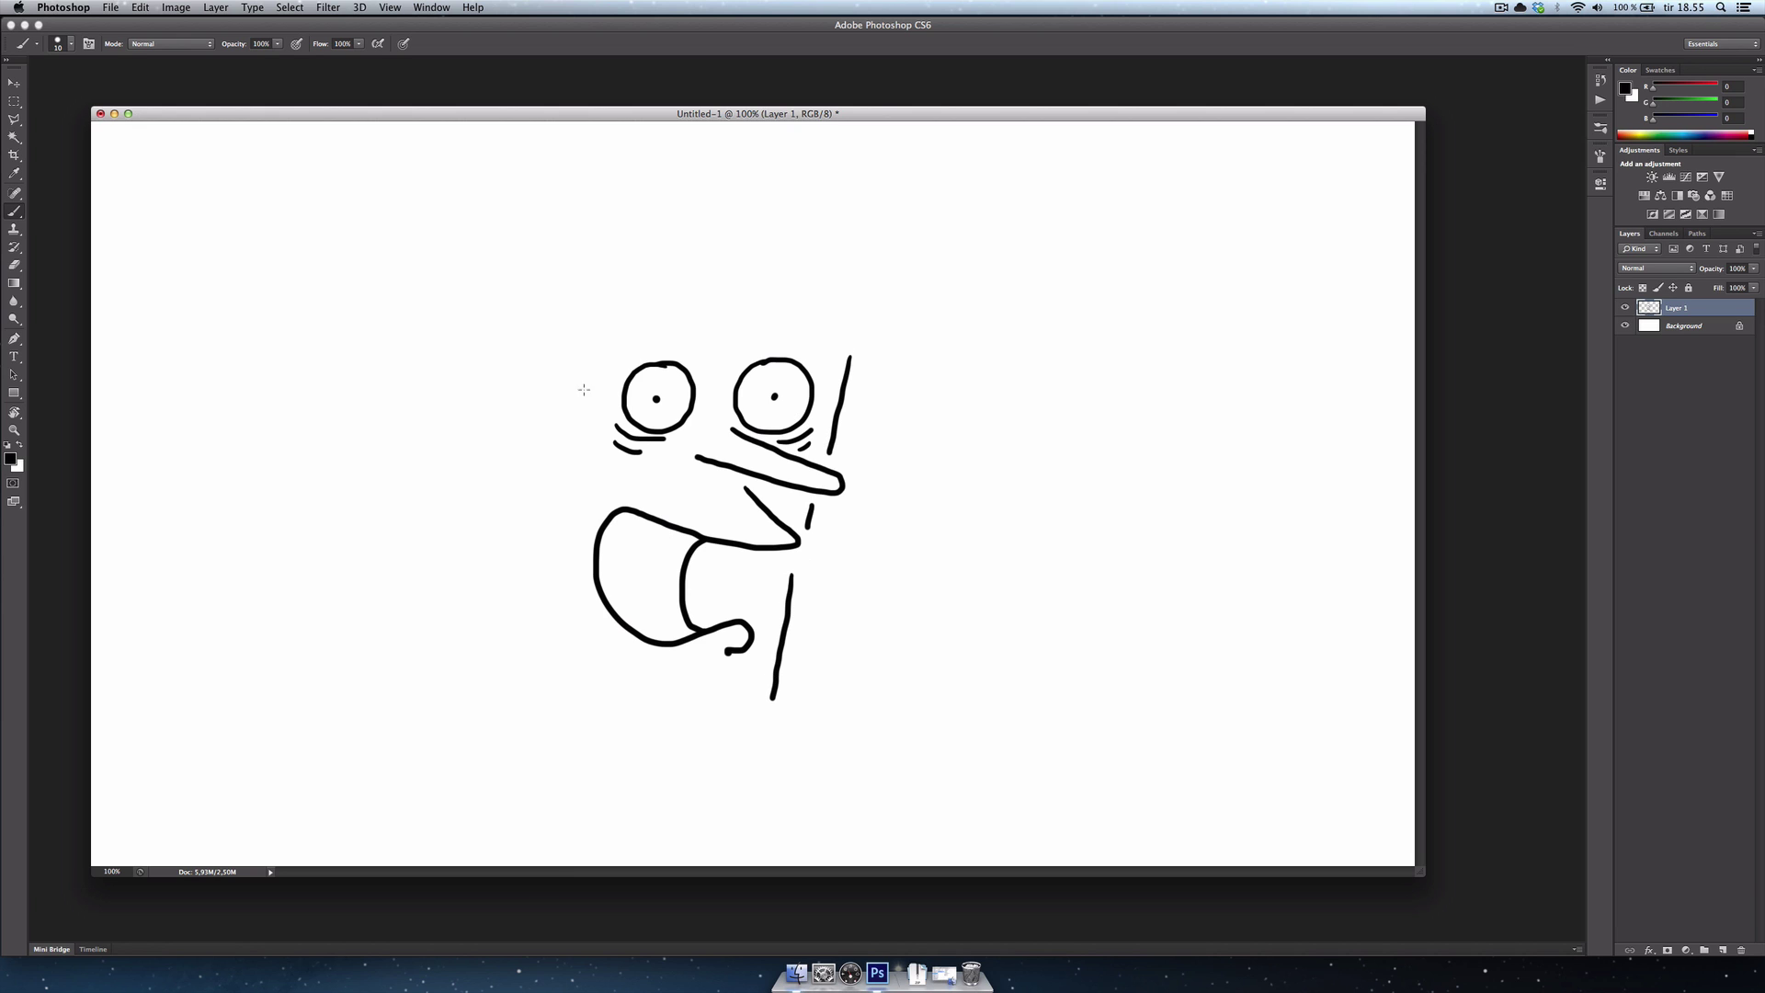
{"action": "mouse_move", "coordinate": [567, 315]}
{"action": "left_mouse_down"}
{"action": "mouse_move", "coordinate": [537, 417]}
{"action": "mouse_move", "coordinate": [536, 401]}
{"action": "mouse_move", "coordinate": [533, 697]}
{"action": "left_mouse_up"}
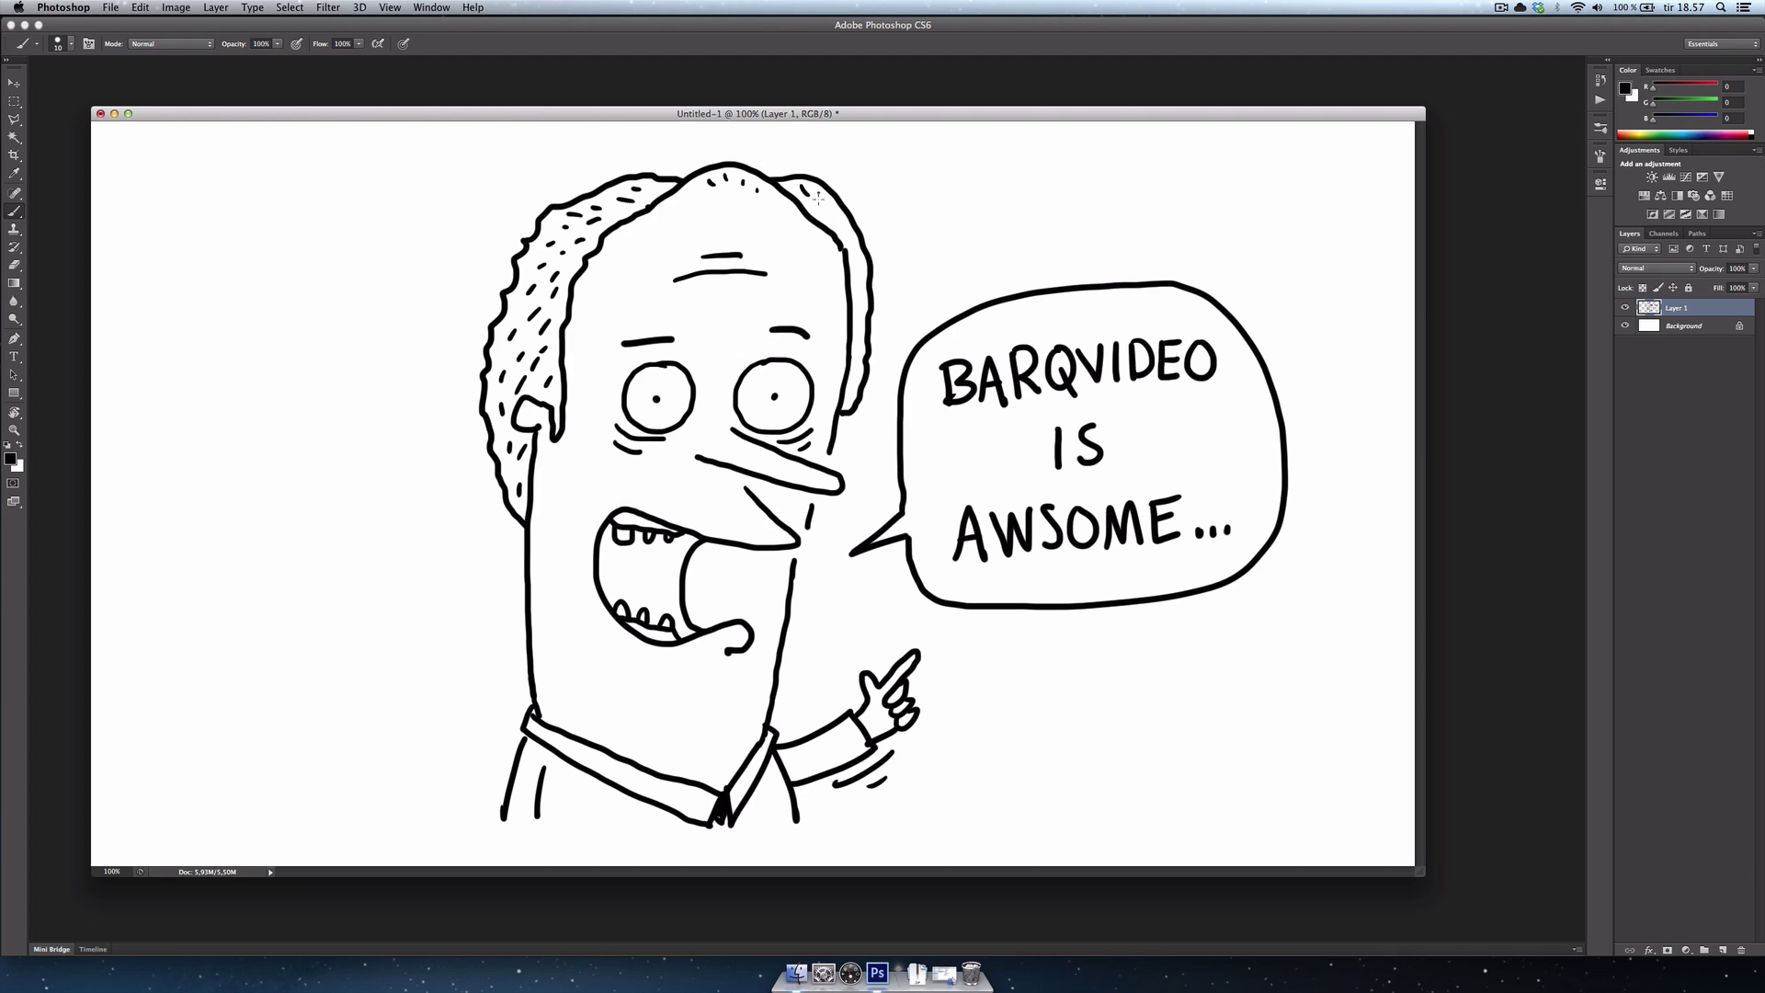
{"action": "left_click_drag", "start_coordinate": [813, 192], "coordinate": [821, 204]}
{"action": "left_click_drag", "start_coordinate": [821, 213], "coordinate": [831, 227]}
{"action": "left_click_drag", "start_coordinate": [833, 220], "coordinate": [857, 272]}
{"action": "left_click_drag", "start_coordinate": [859, 283], "coordinate": [862, 293]}
{"action": "left_click_drag", "start_coordinate": [863, 321], "coordinate": [863, 350]}
{"action": "left_click_drag", "start_coordinate": [861, 363], "coordinate": [855, 396]}
Step: Stop the screen recording and rewind the preview to the blank canvas at 2:47
{"action": "left_click", "coordinate": [1501, 9]}
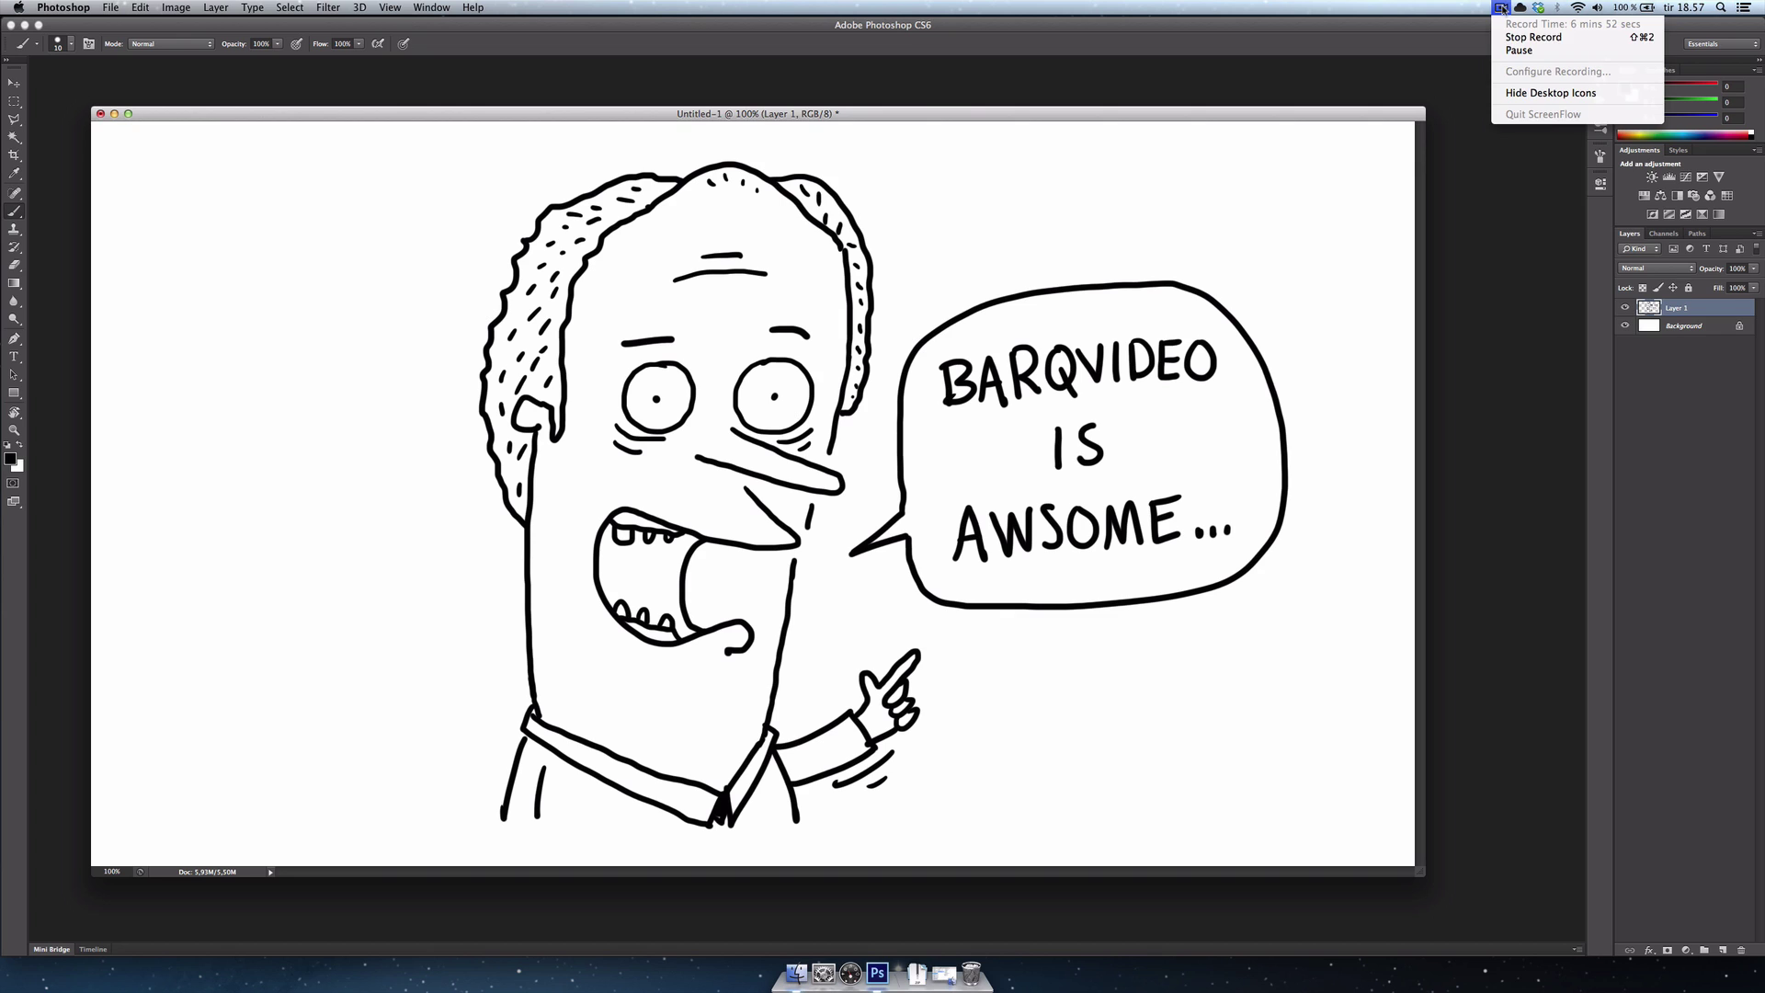
{"action": "left_click", "coordinate": [1502, 8]}
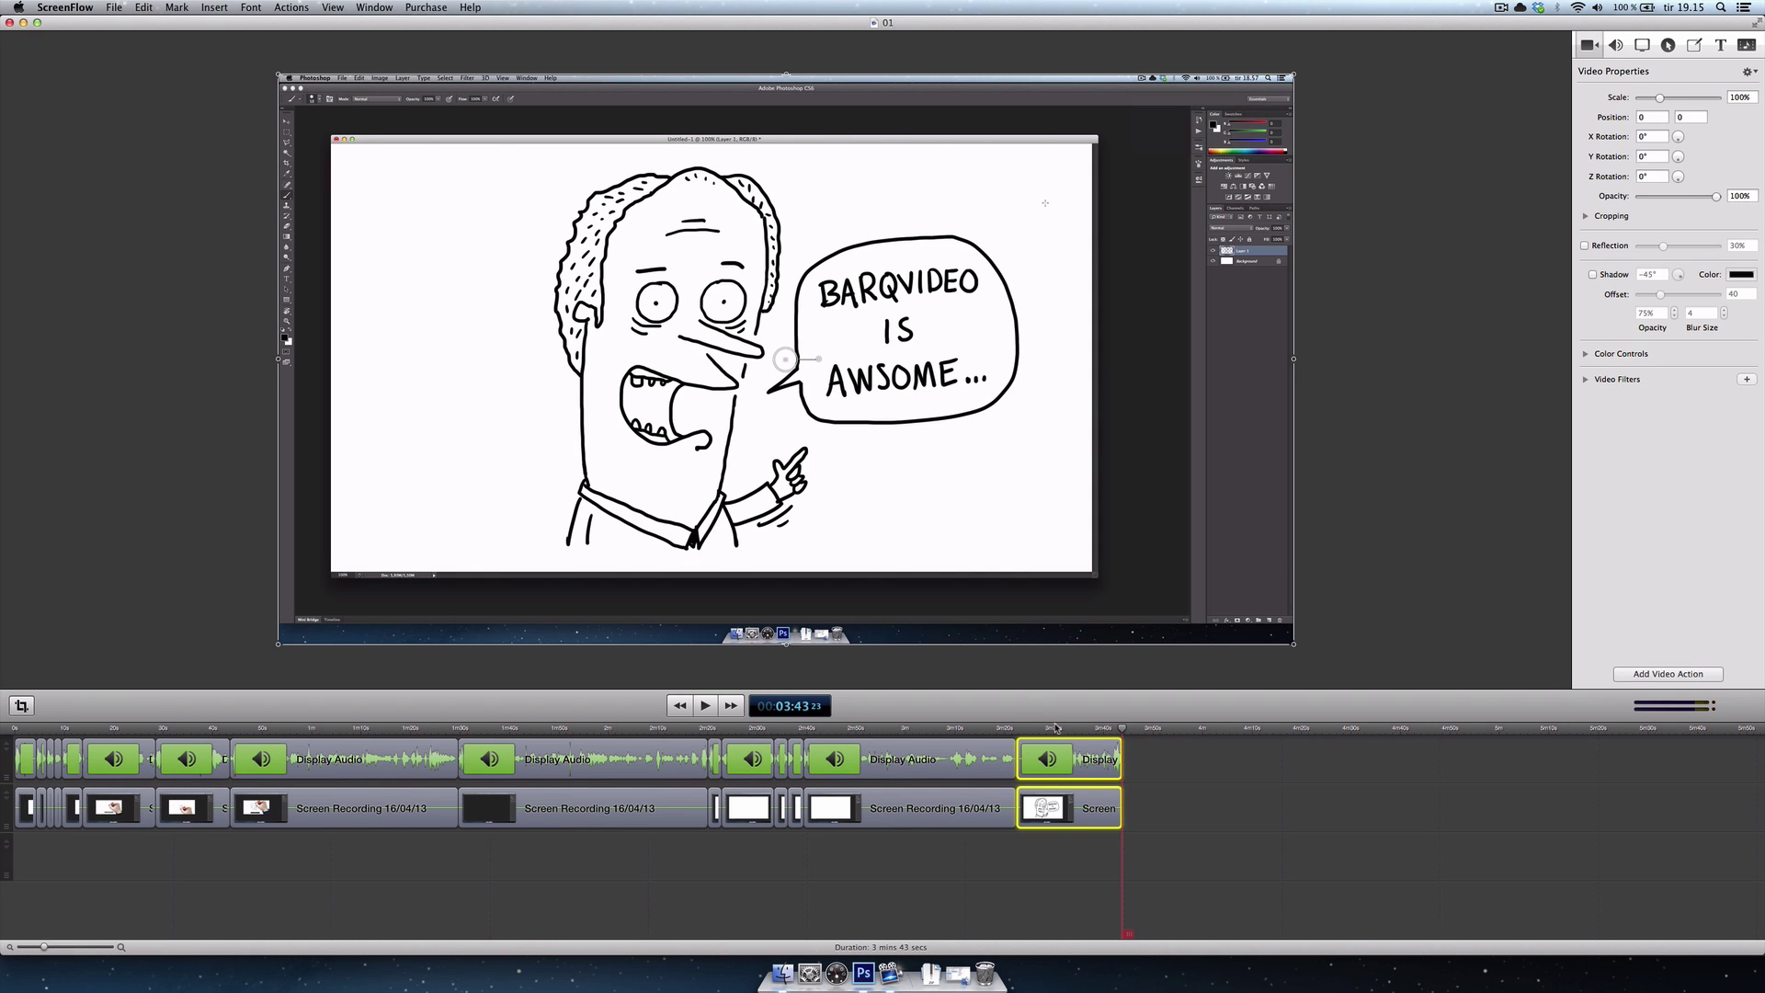
{"action": "left_click", "coordinate": [1149, 759]}
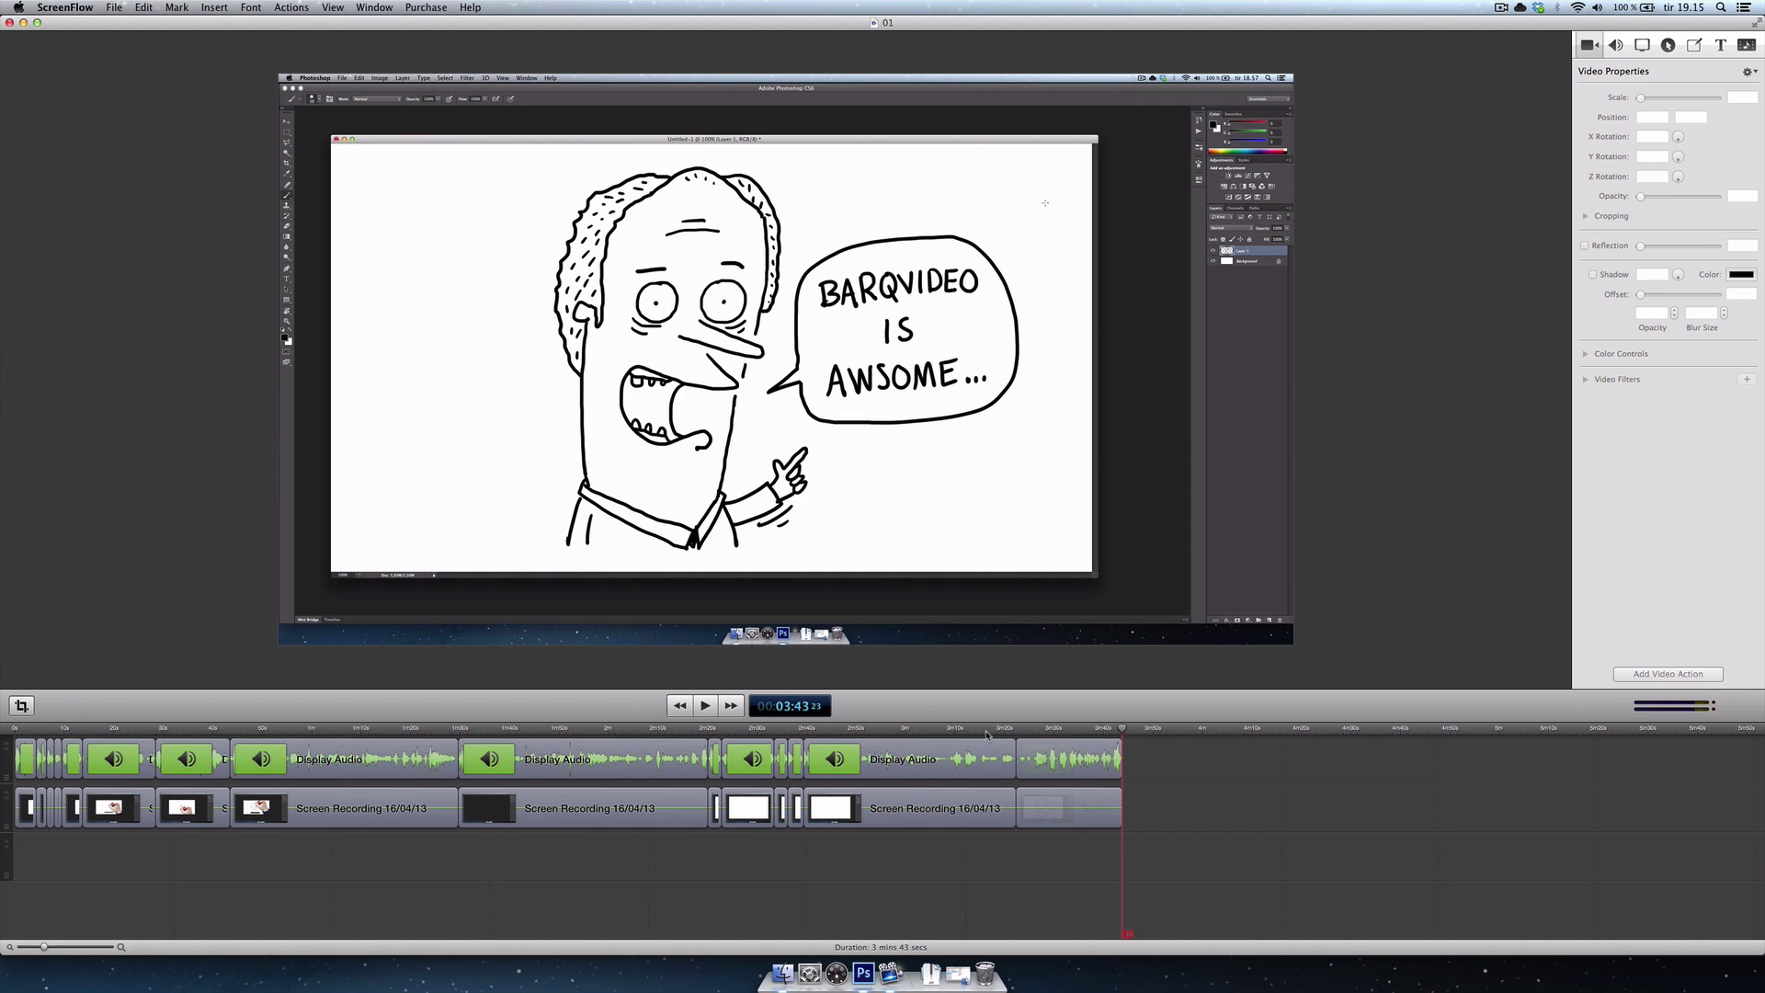
{"action": "left_click", "coordinate": [1054, 729]}
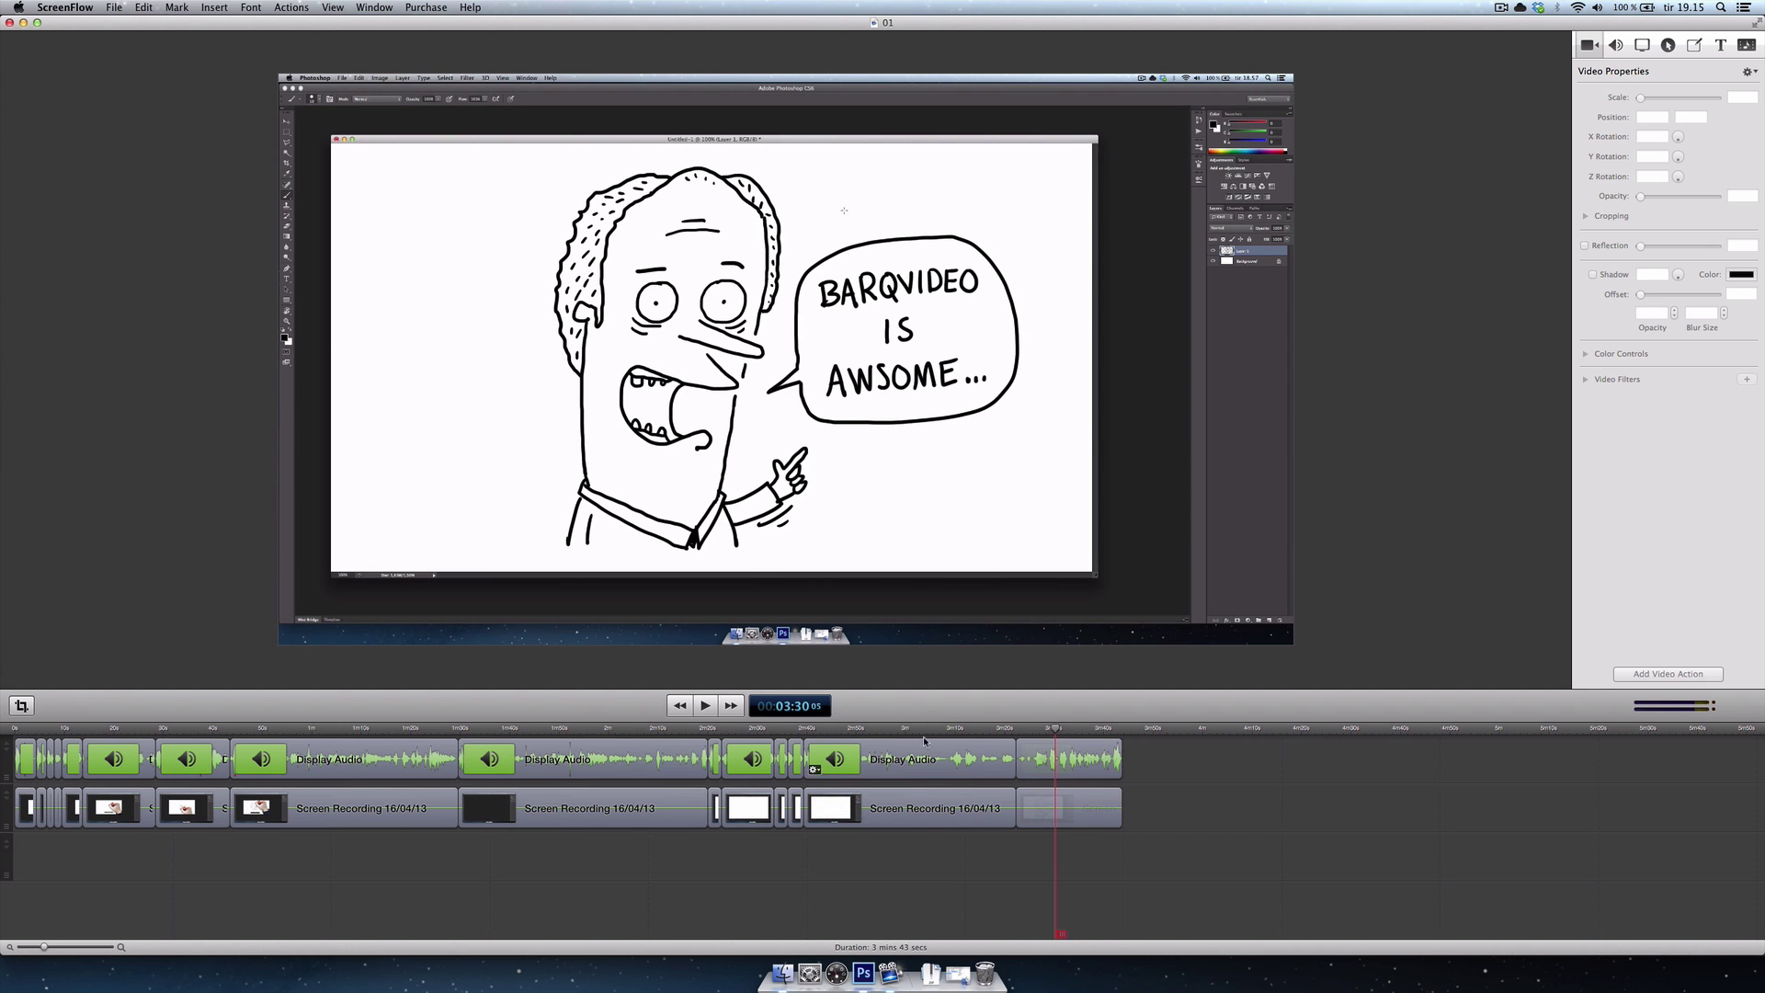
{"action": "left_click_drag", "start_coordinate": [866, 729], "coordinate": [843, 733]}
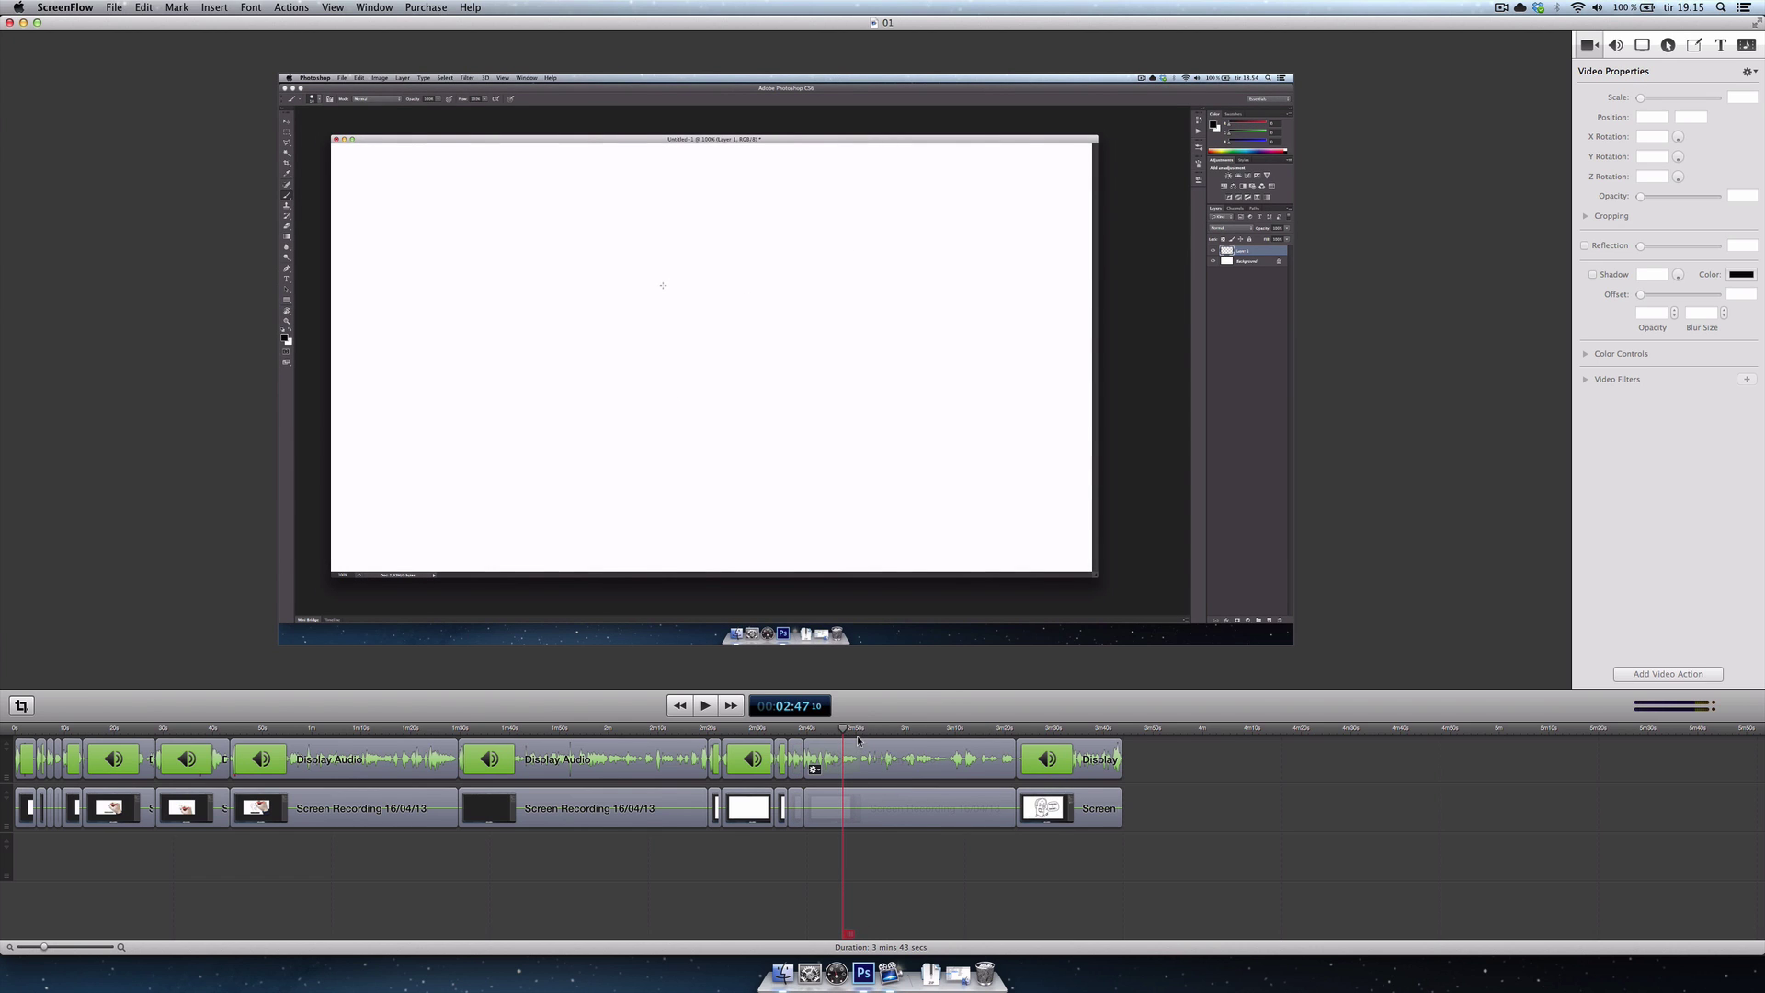
Step: Mark an in point at 2:47 and an out point at 3:11, then save
{"action": "key", "text": "i"}
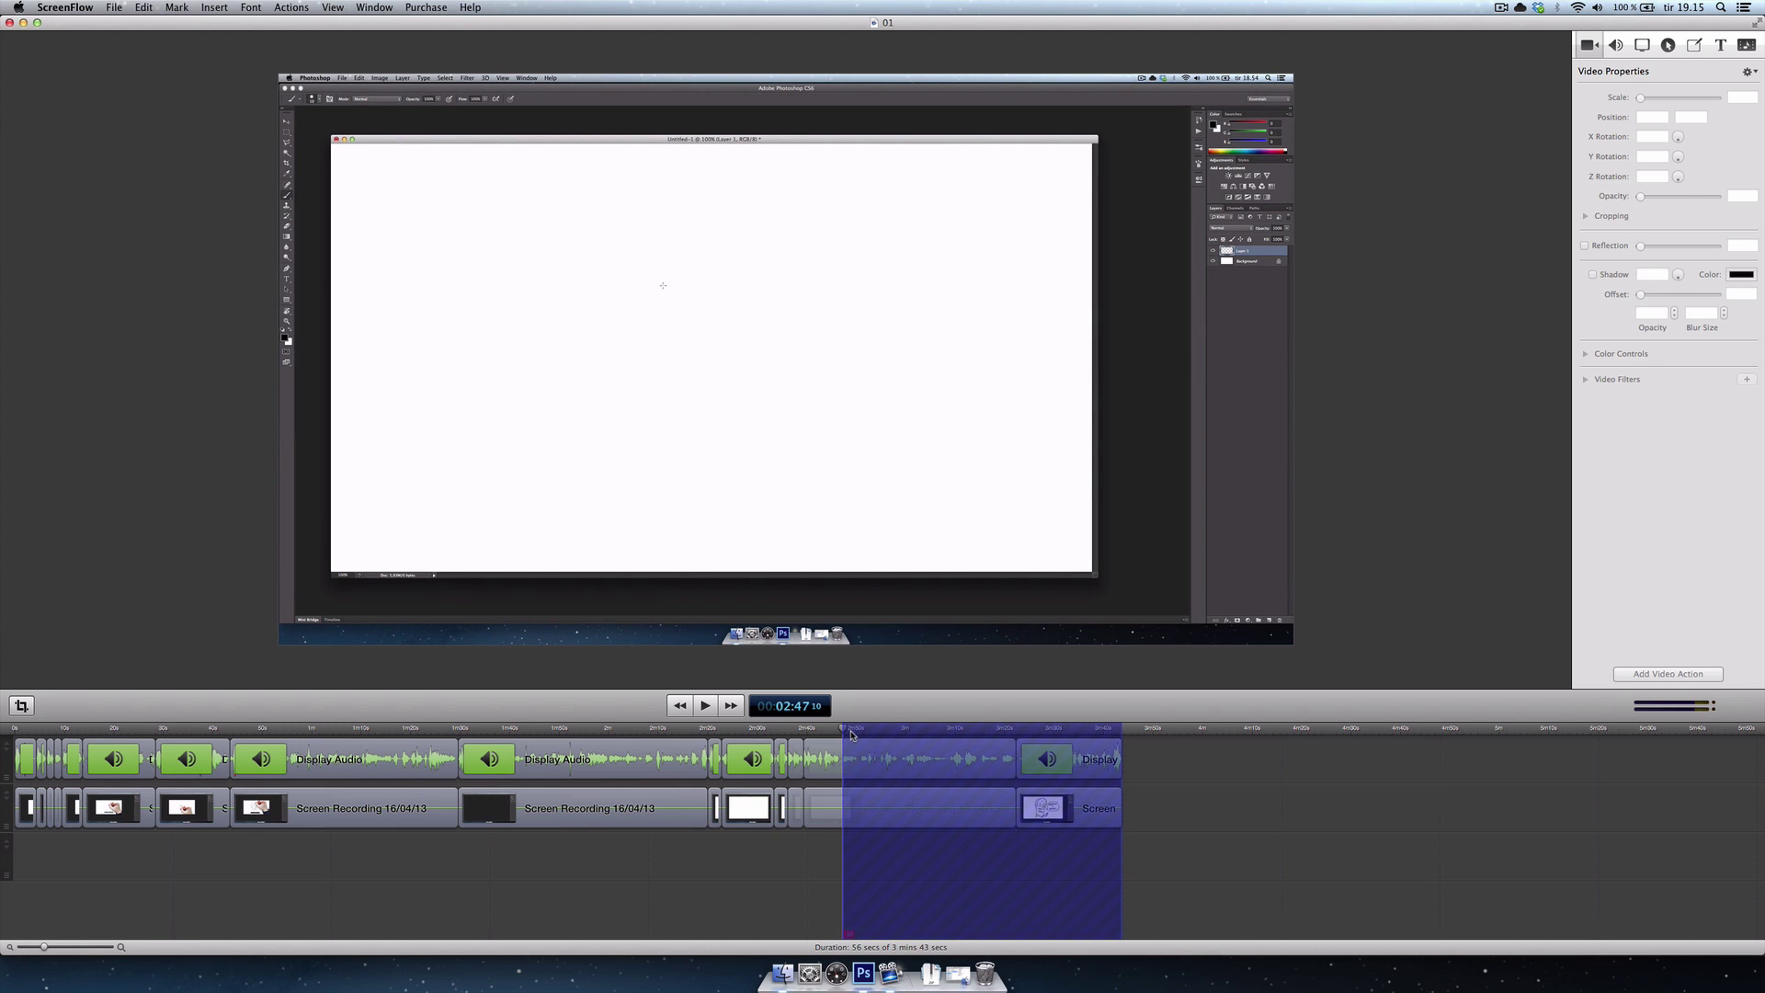
{"action": "key", "text": "space"}
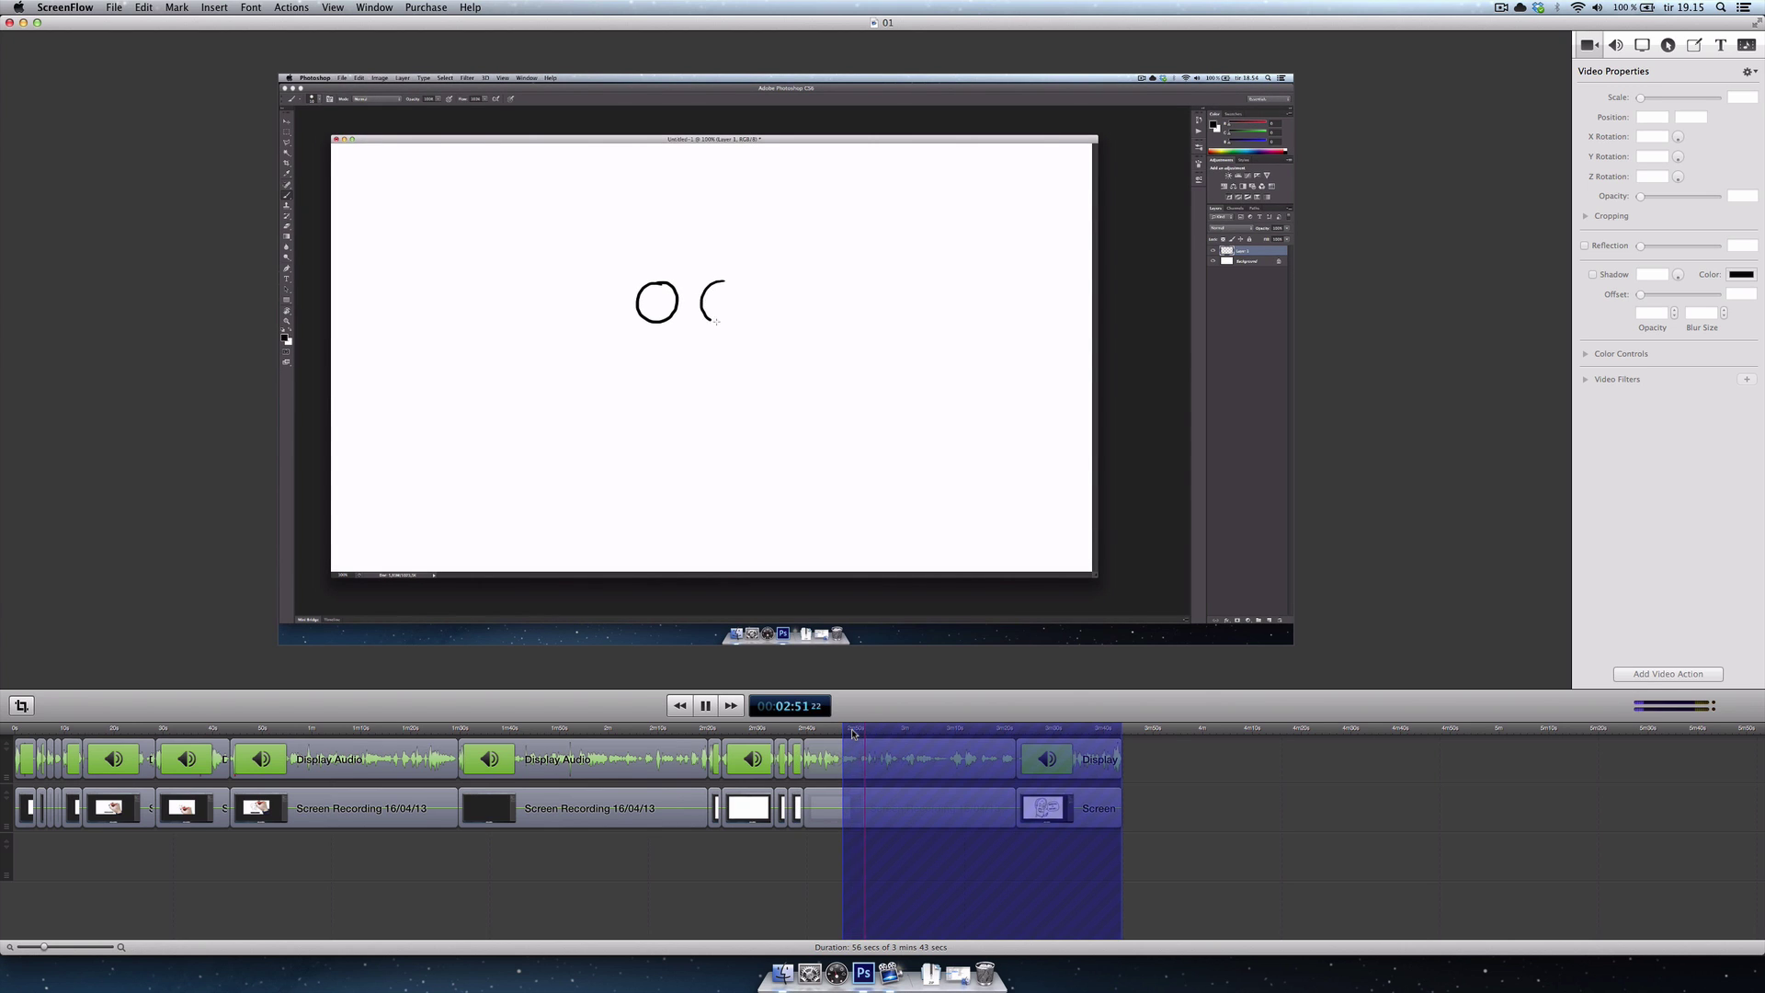
{"action": "key", "text": "space"}
{"action": "mouse_move", "coordinate": [876, 732]}
{"action": "left_mouse_down"}
{"action": "mouse_move", "coordinate": [997, 733]}
{"action": "mouse_move", "coordinate": [958, 738]}
{"action": "left_mouse_up"}
{"action": "key", "text": "o"}
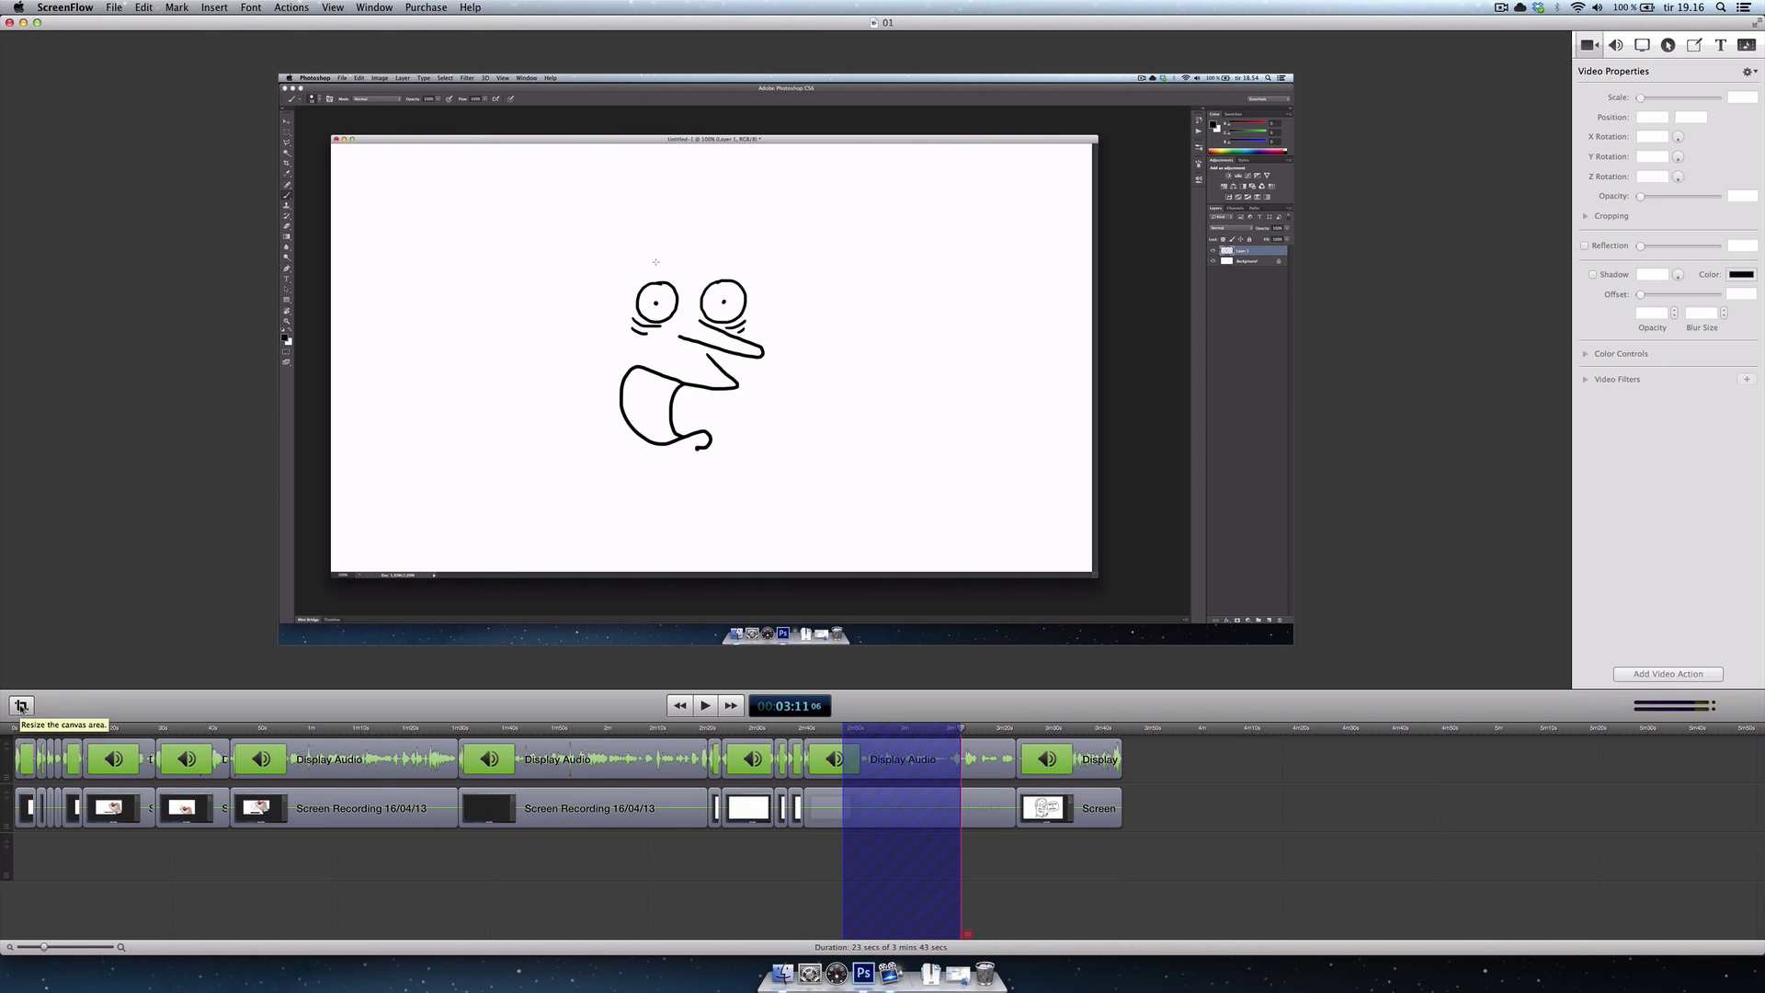
{"action": "key", "text": "super+s"}
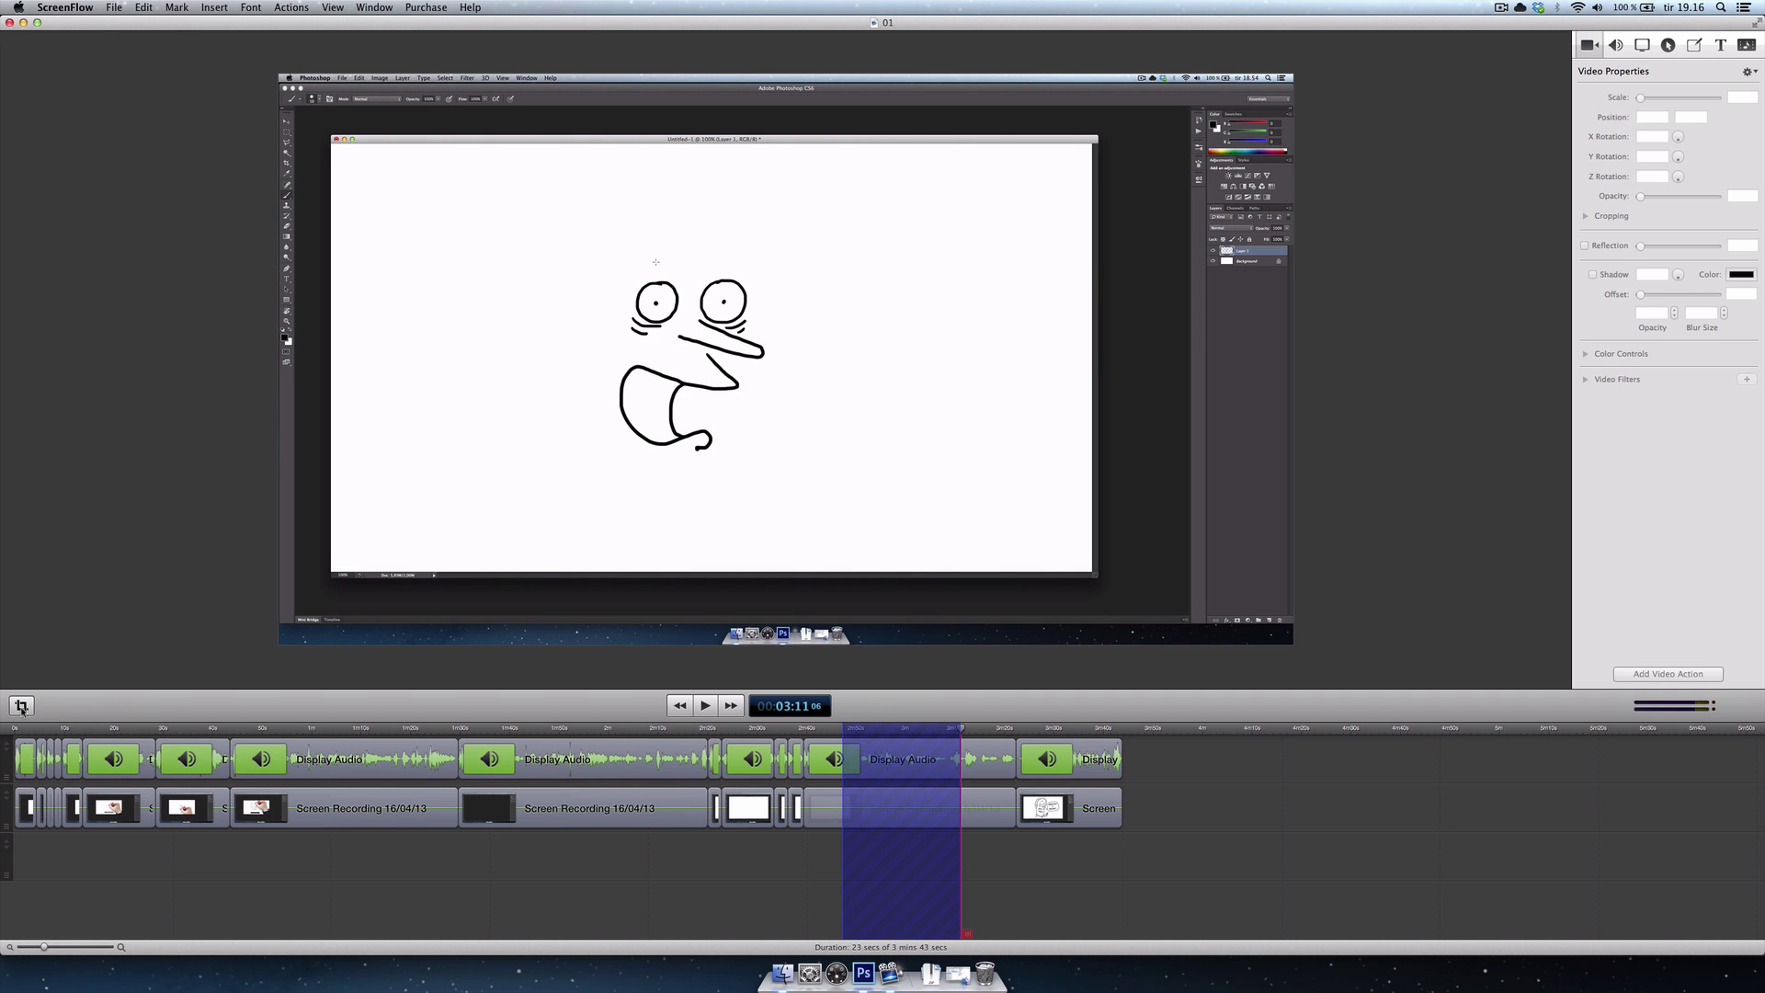
Step: Set the canvas to 1920×1080 and fit the crop frame over the drawing, snapping off
{"action": "left_click", "coordinate": [21, 705]}
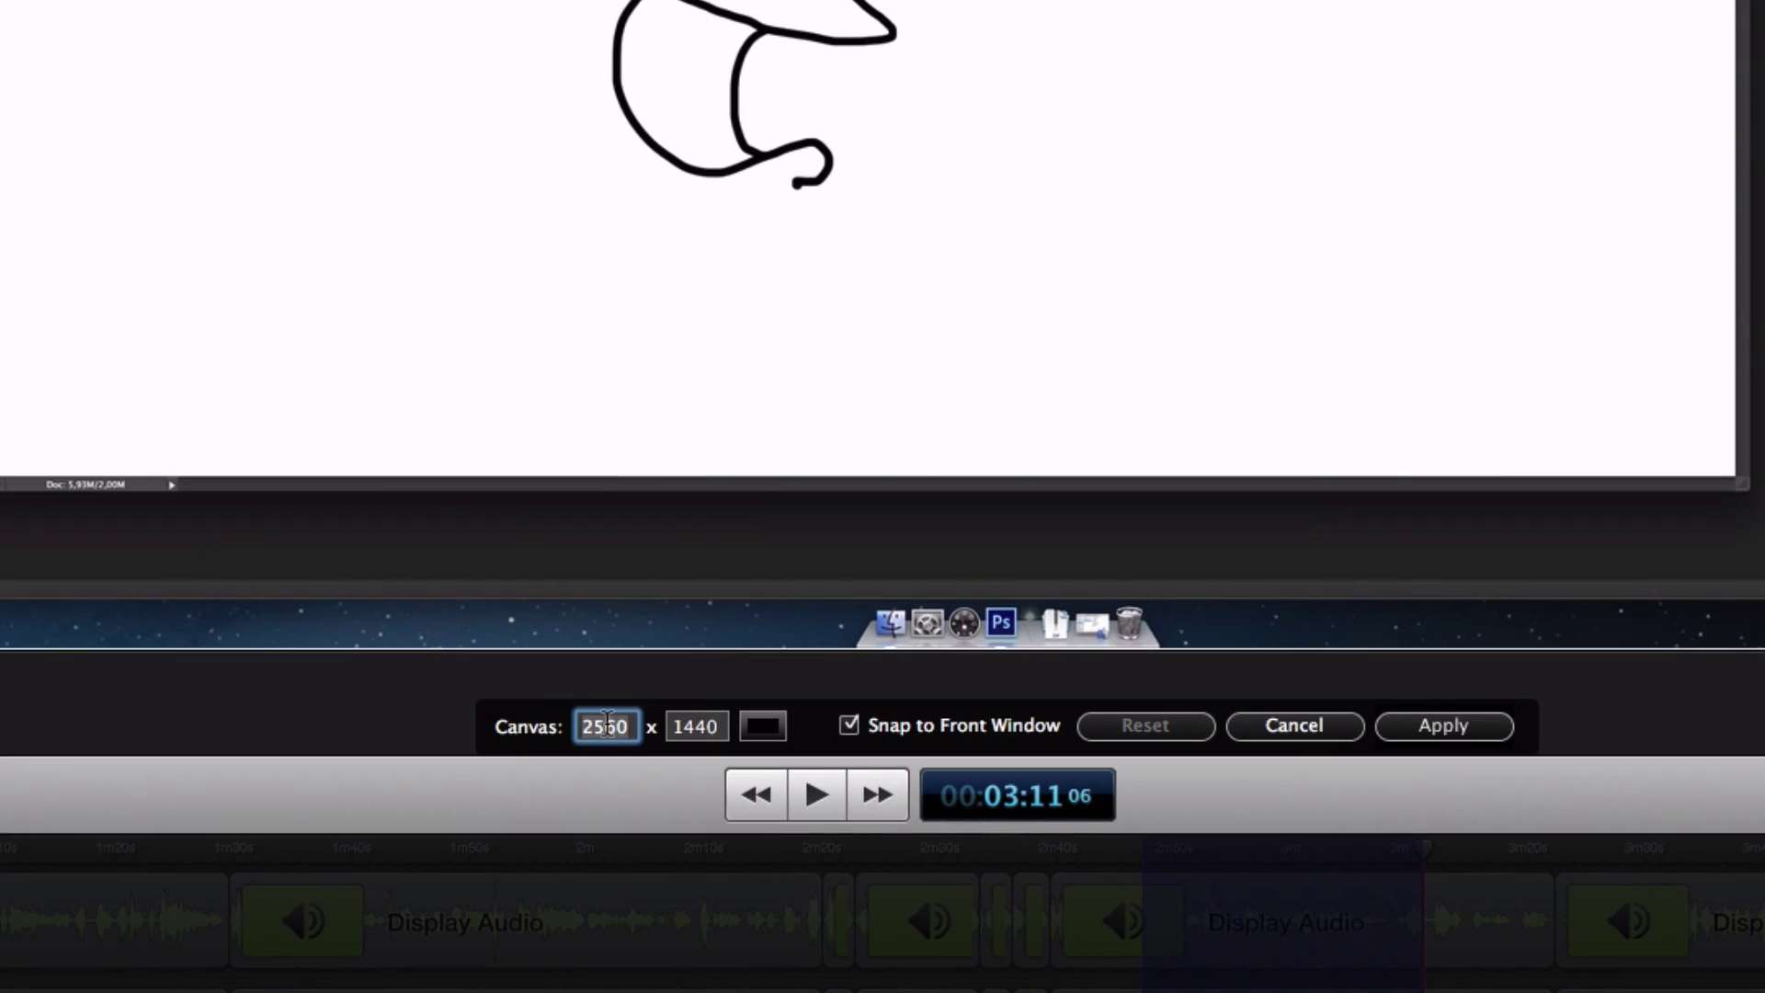
{"action": "type", "text": "1920"}
{"action": "key", "text": "Tab"}
{"action": "type", "text": "1080"}
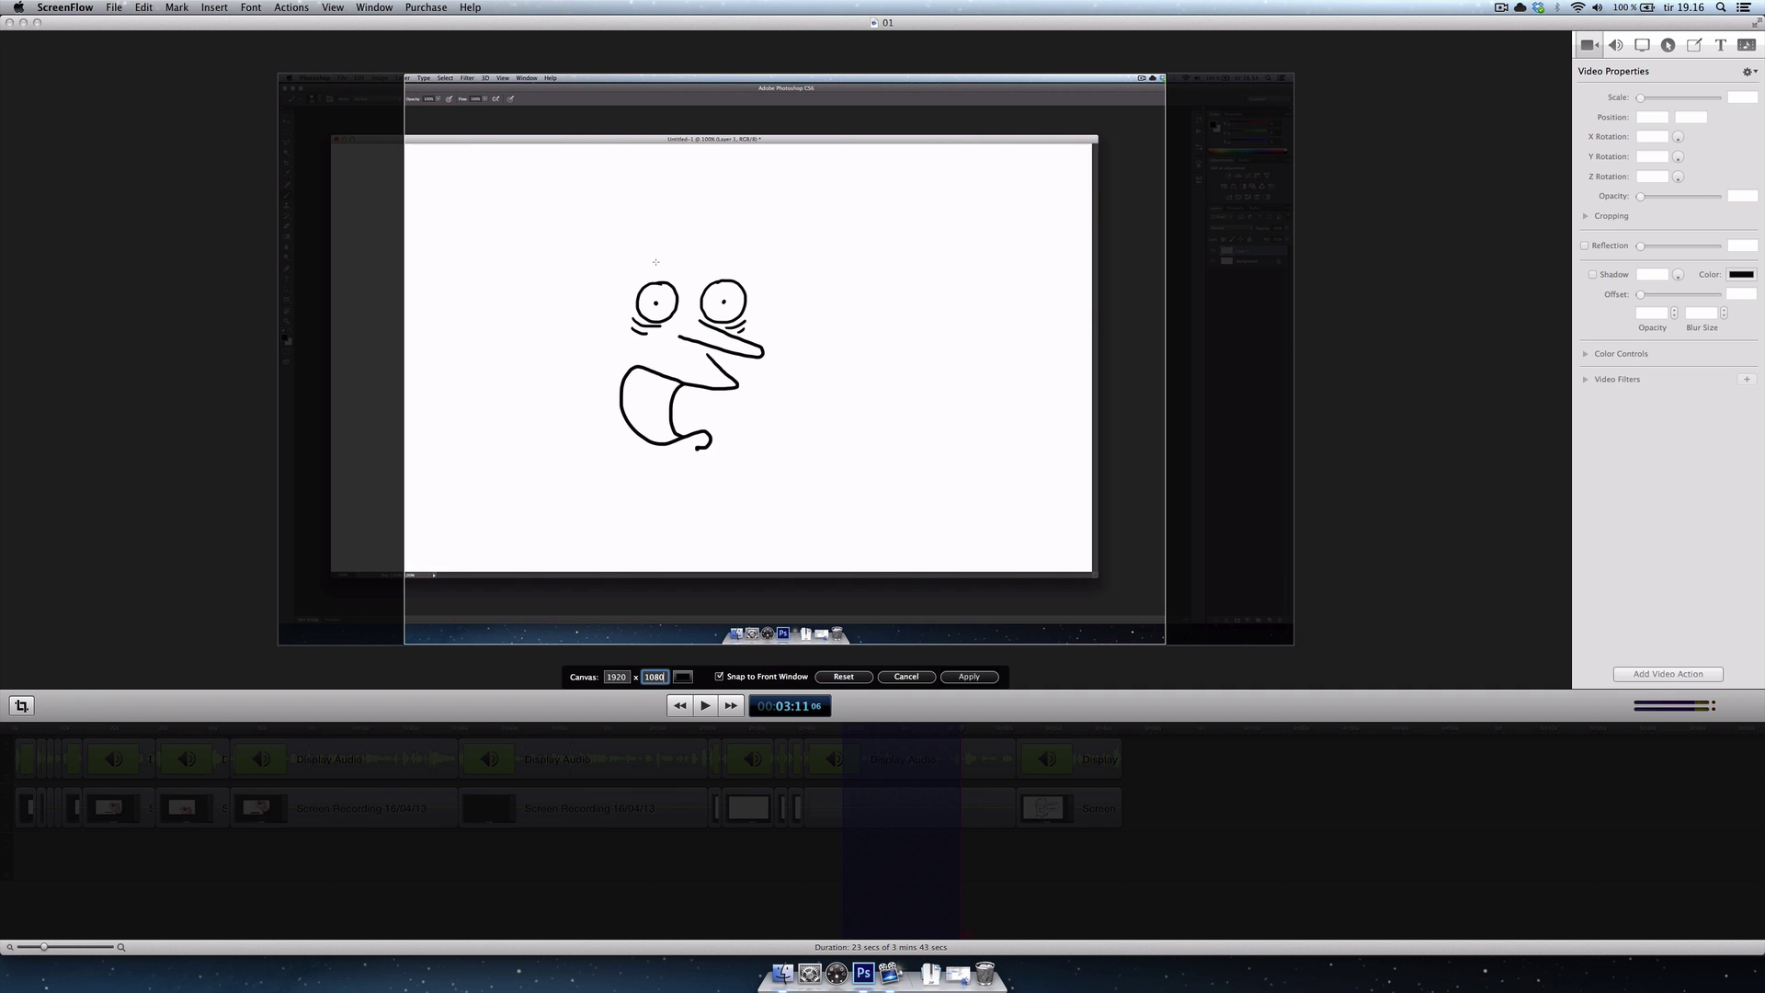
{"action": "key", "text": "Tab"}
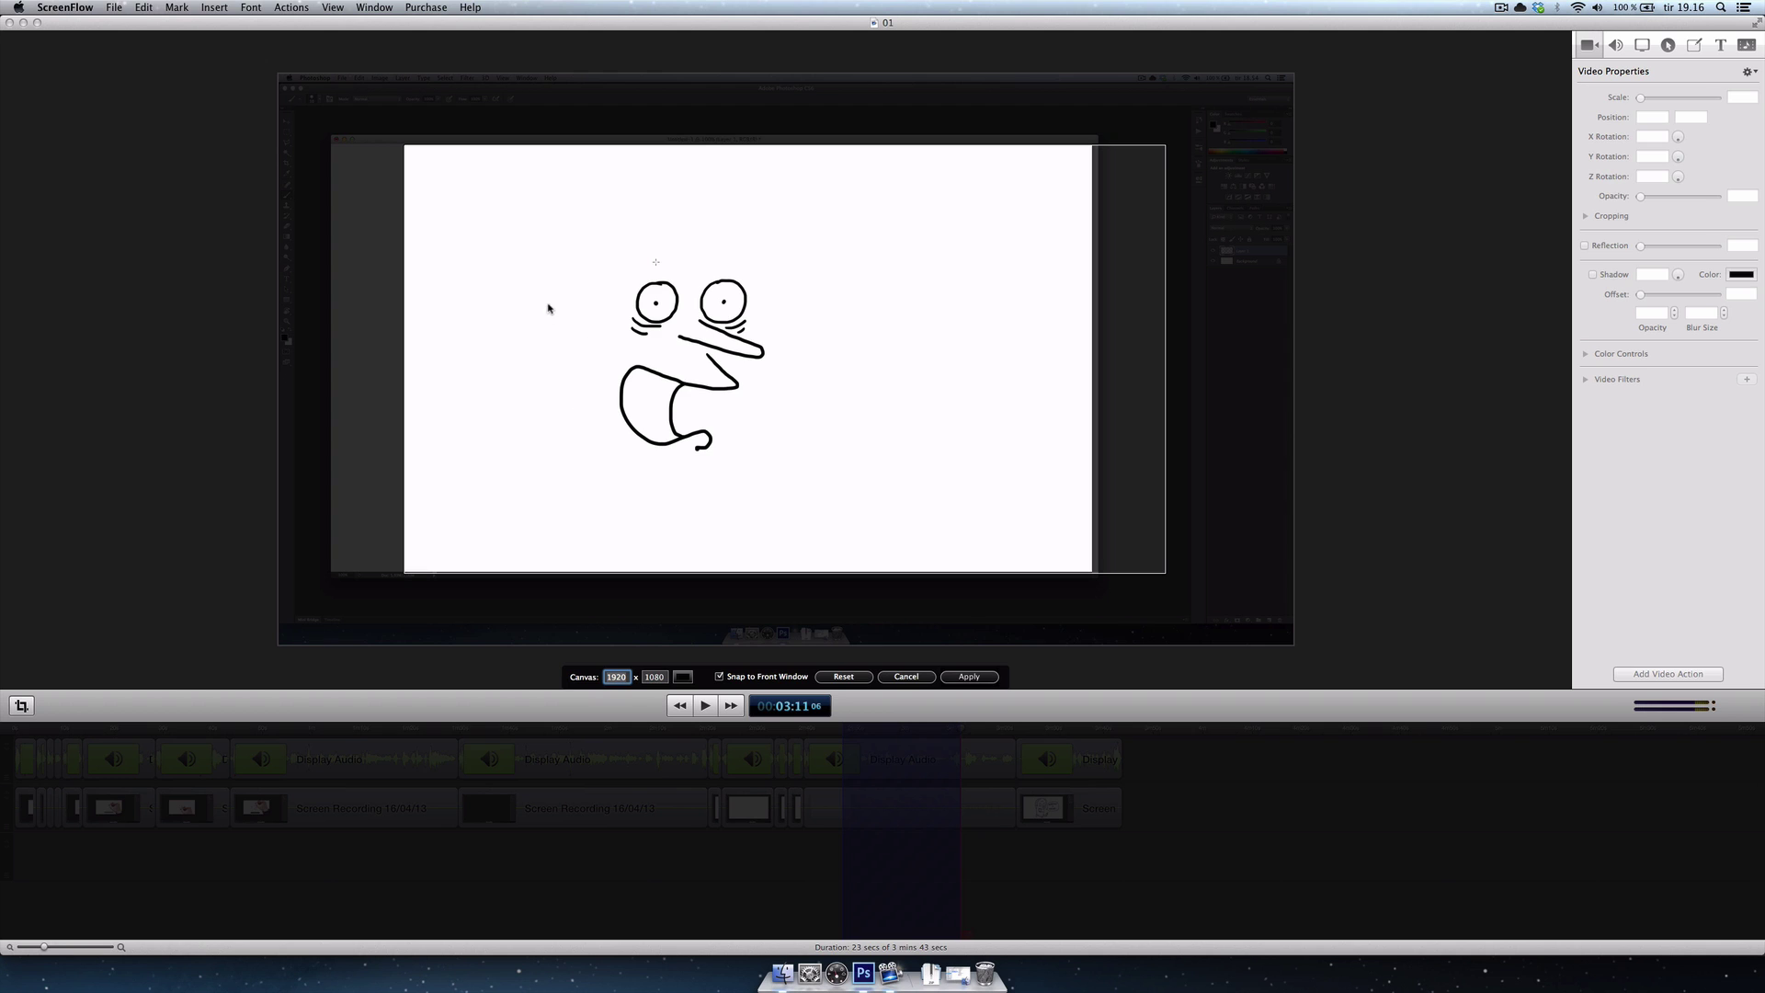
{"action": "left_click_drag", "start_coordinate": [571, 296], "coordinate": [503, 302]}
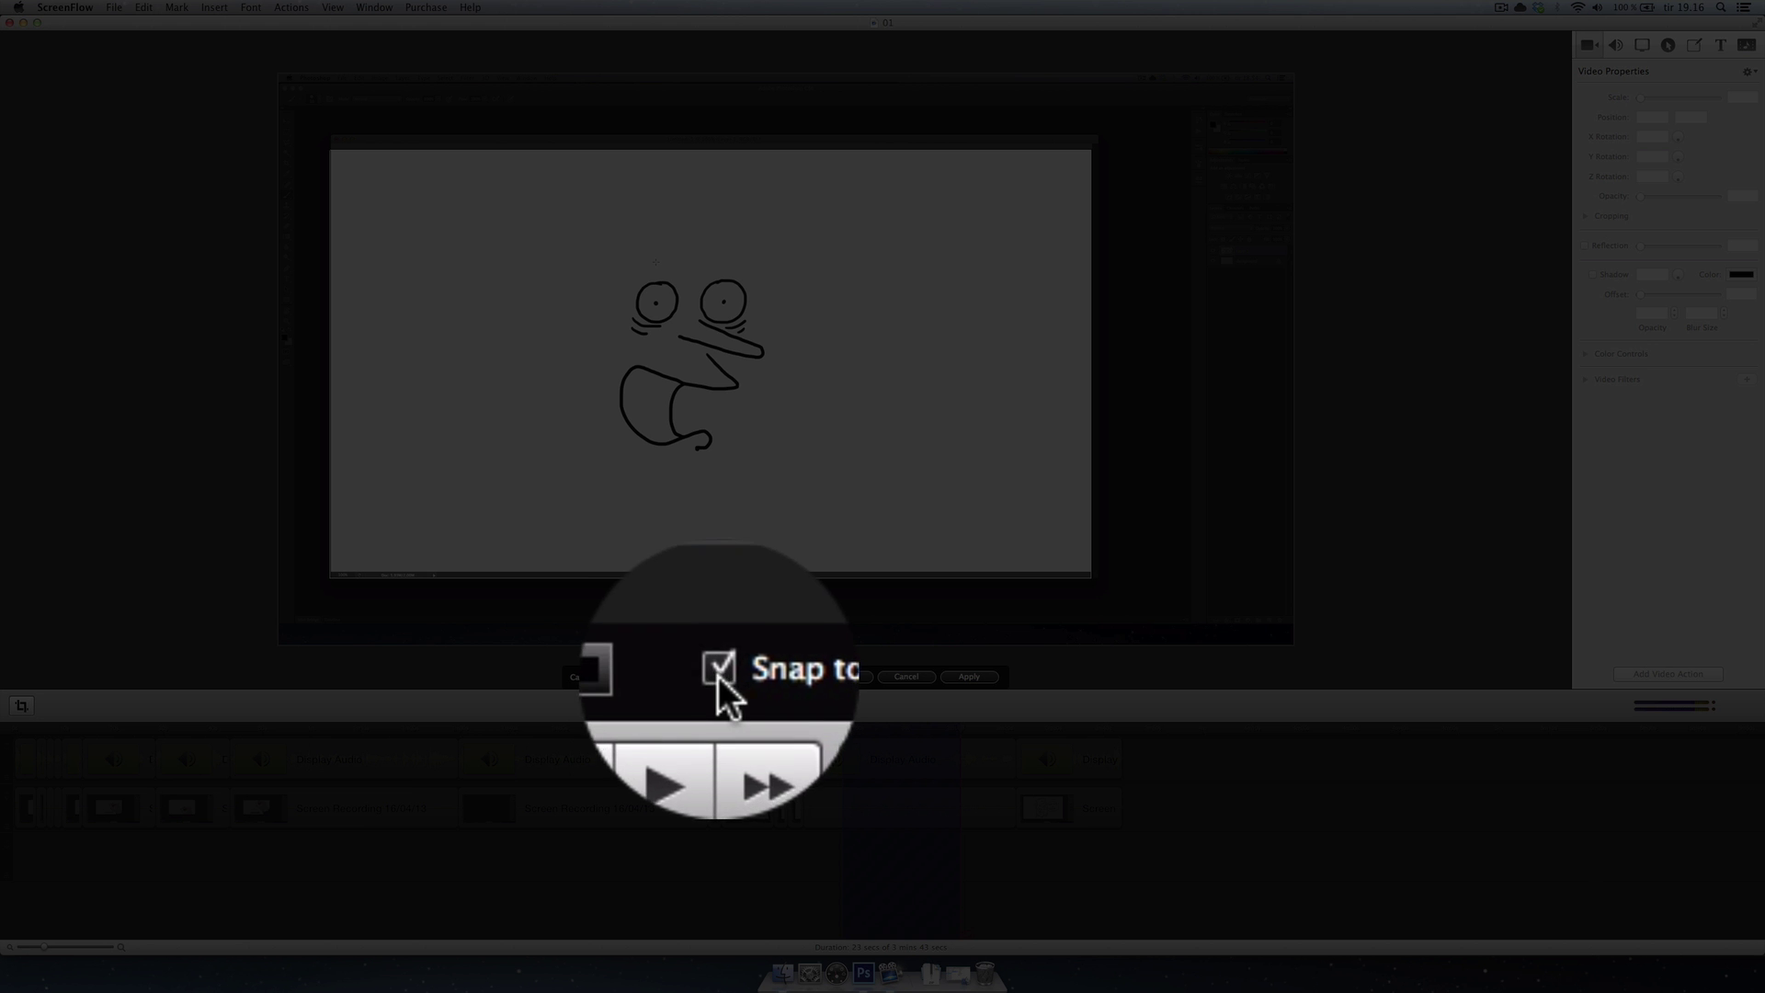
{"action": "left_click", "coordinate": [719, 675]}
{"action": "left_click_drag", "start_coordinate": [461, 352], "coordinate": [463, 350]}
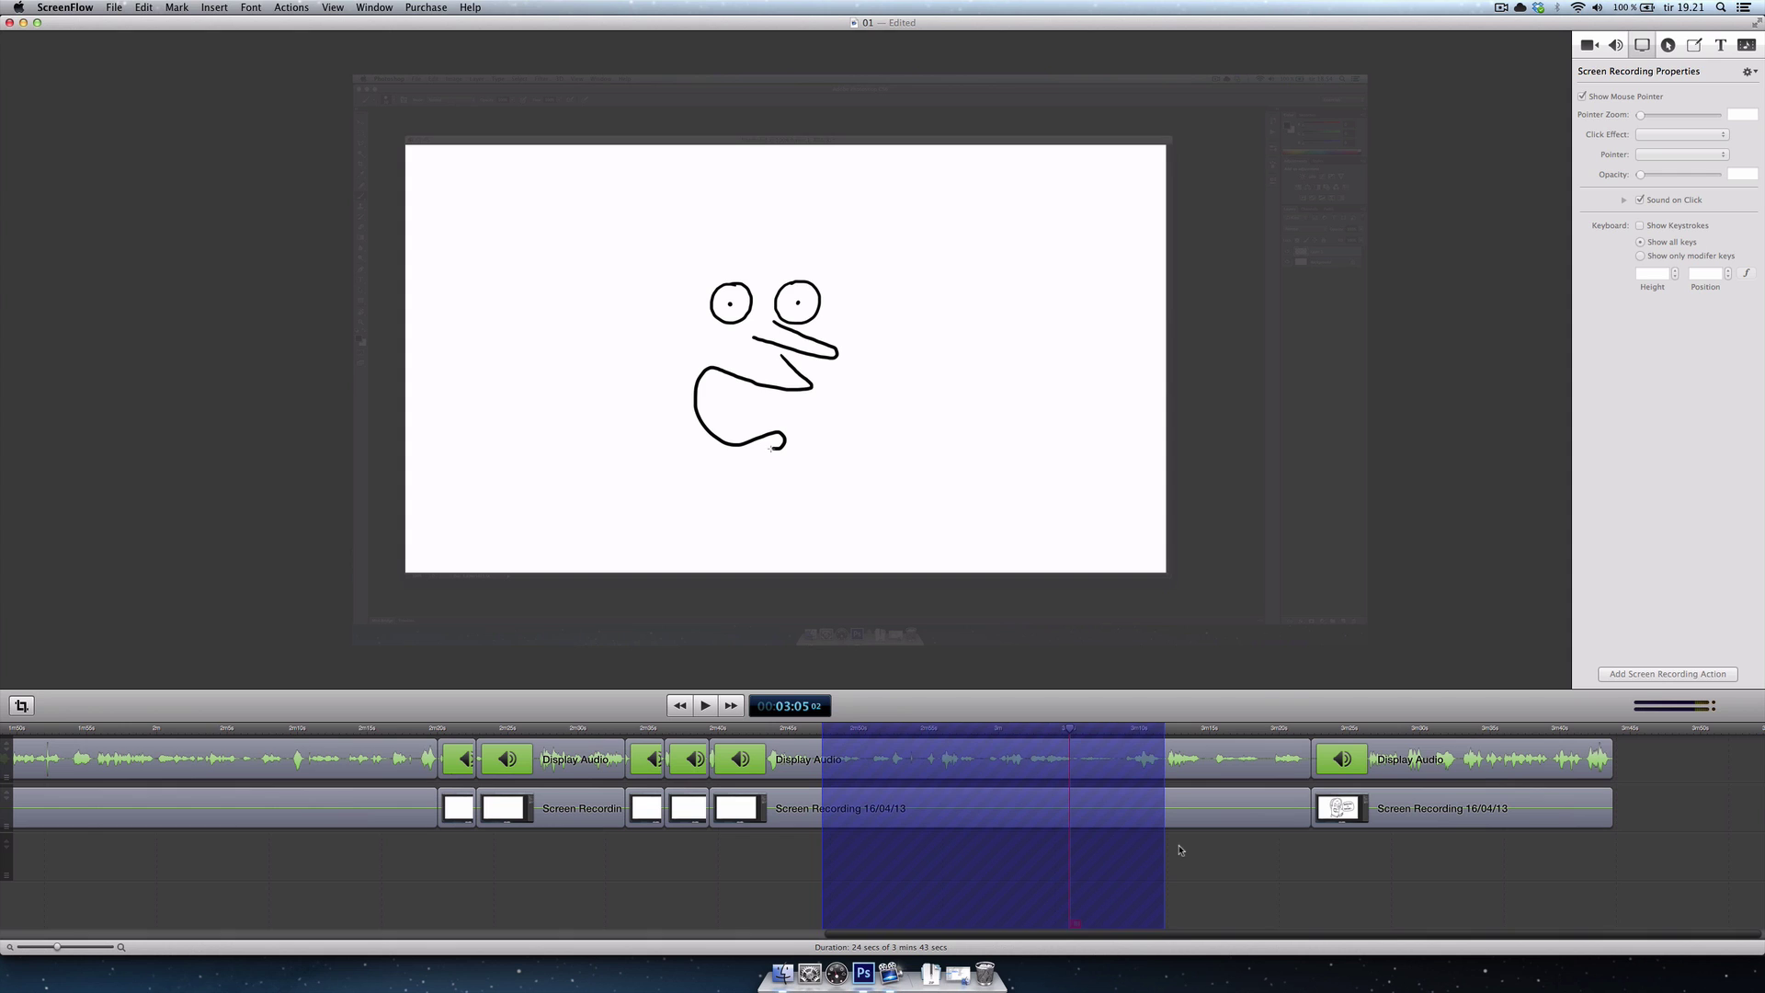
Step: Show the recording's mouse pointer using the green Custom-Curser.png ring image
{"action": "left_click", "coordinate": [1114, 817]}
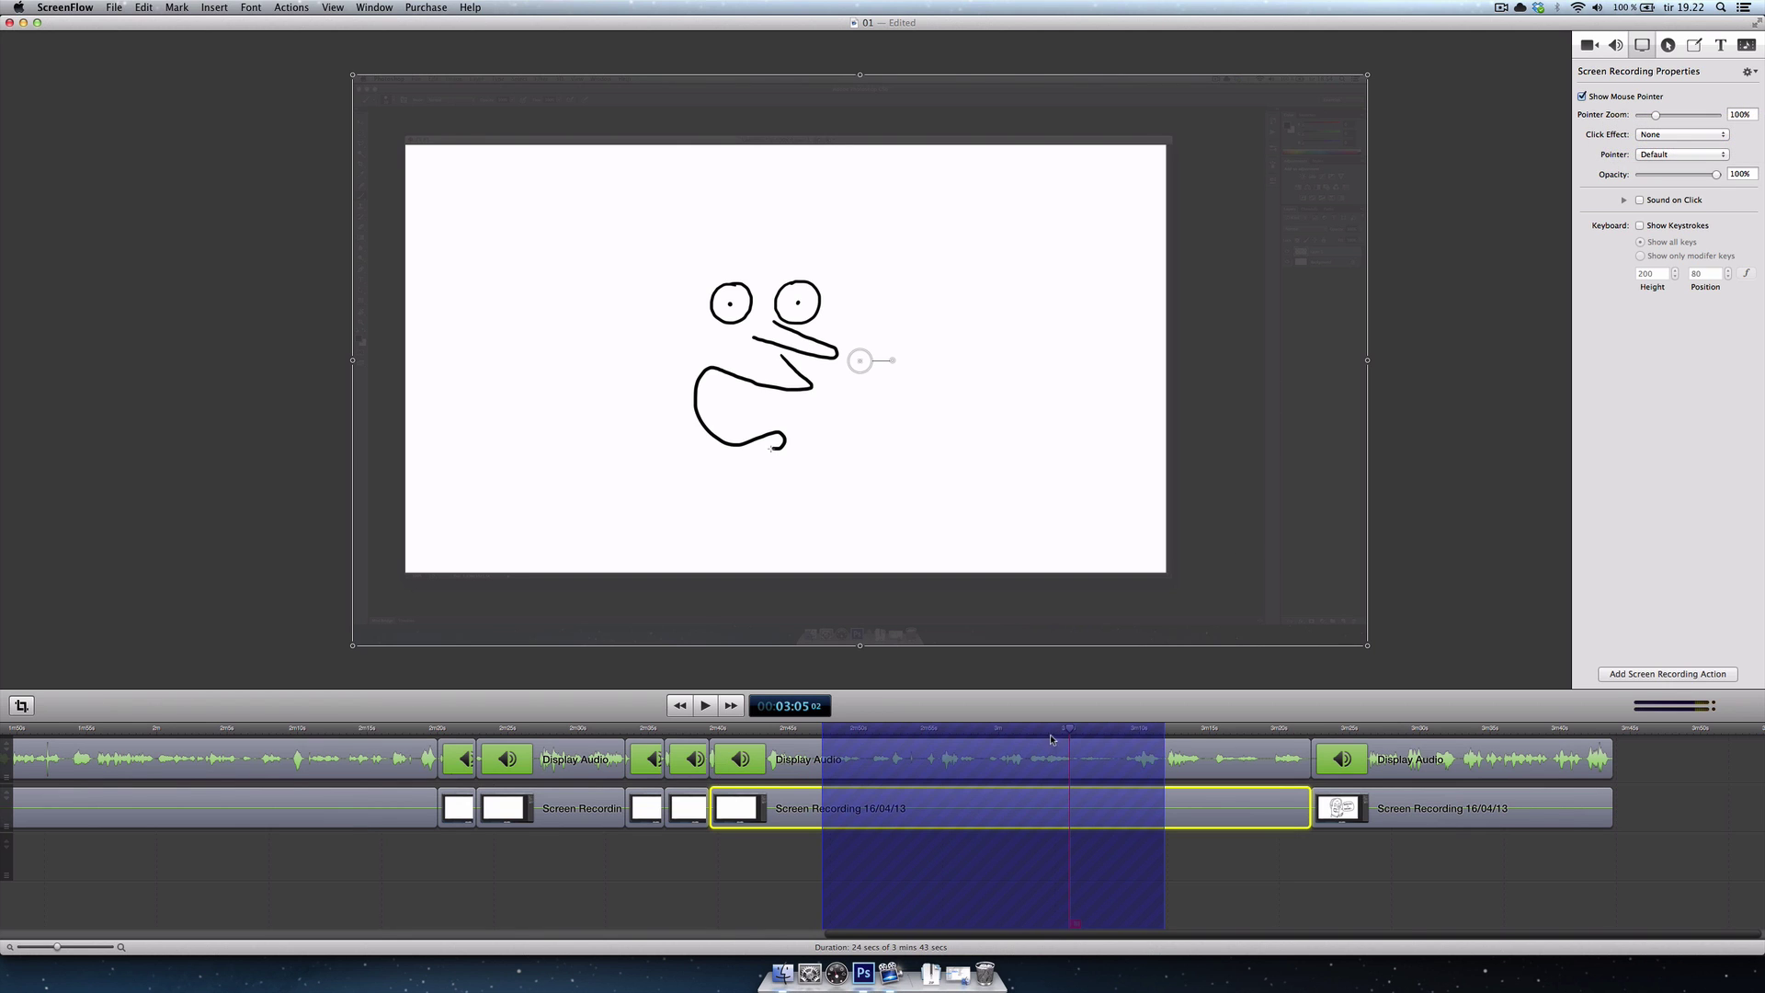
{"action": "left_click_drag", "start_coordinate": [1069, 733], "coordinate": [1062, 733]}
{"action": "left_click", "coordinate": [1582, 97]}
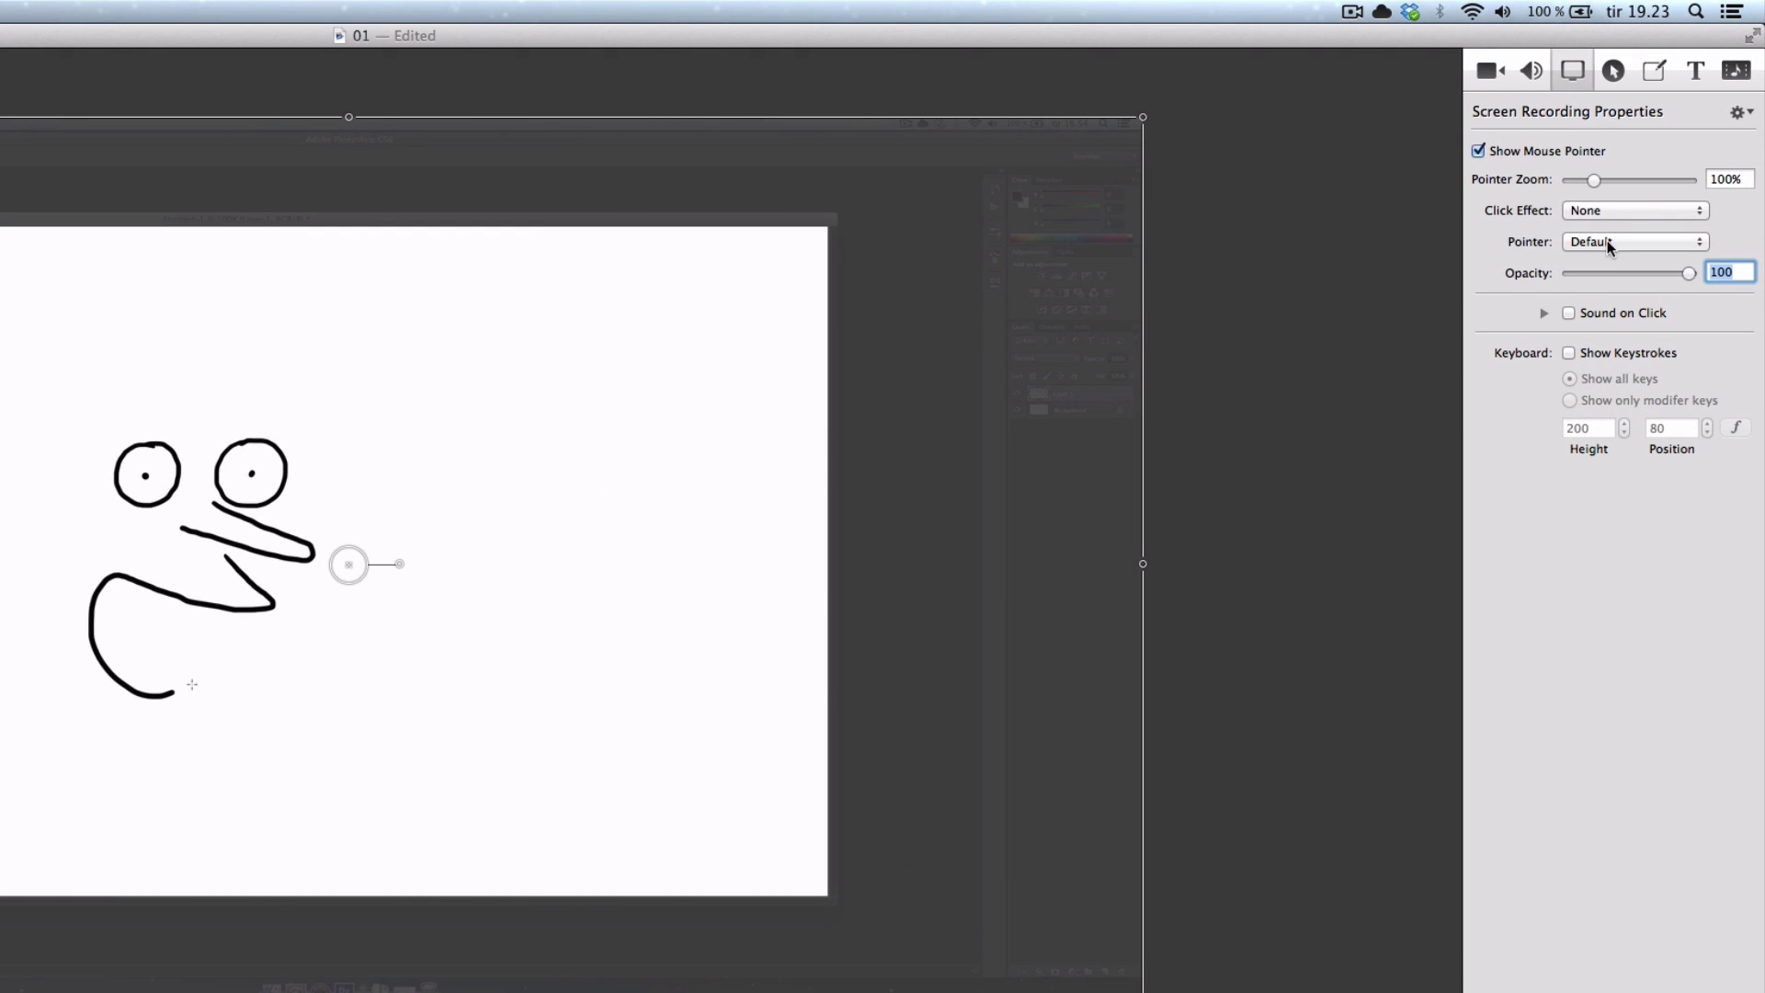
{"action": "left_click", "coordinate": [1609, 241]}
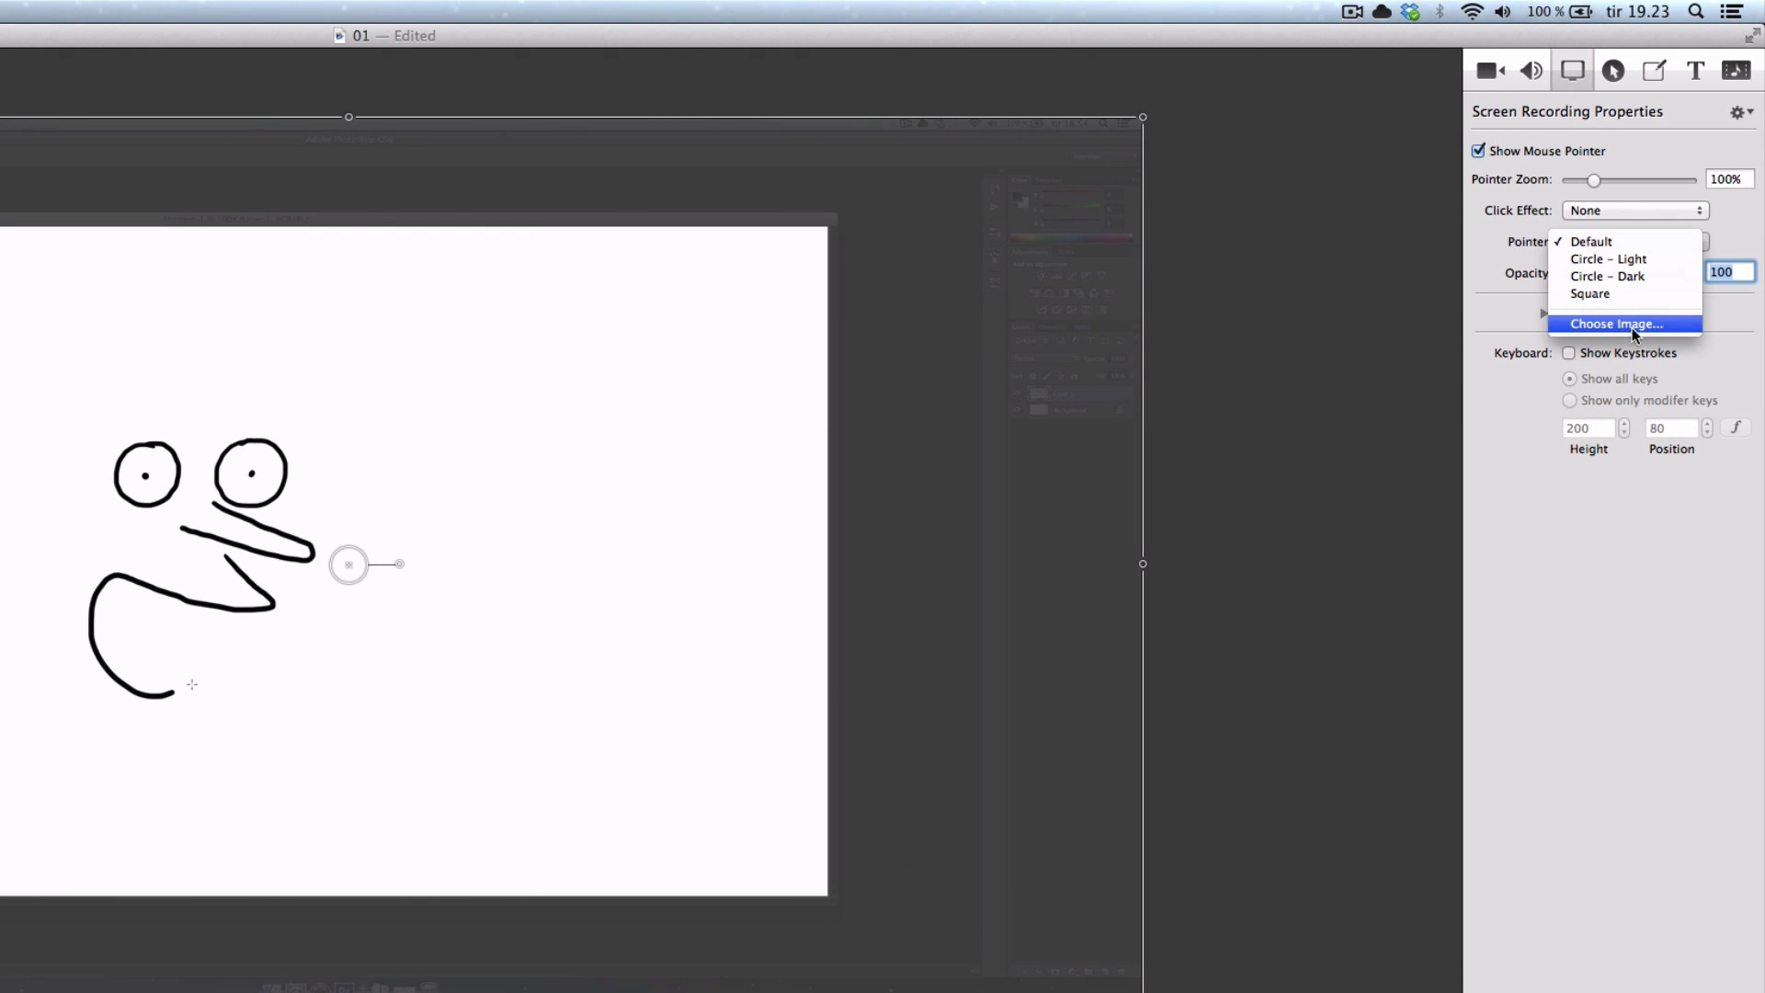
{"action": "left_click", "coordinate": [1602, 326]}
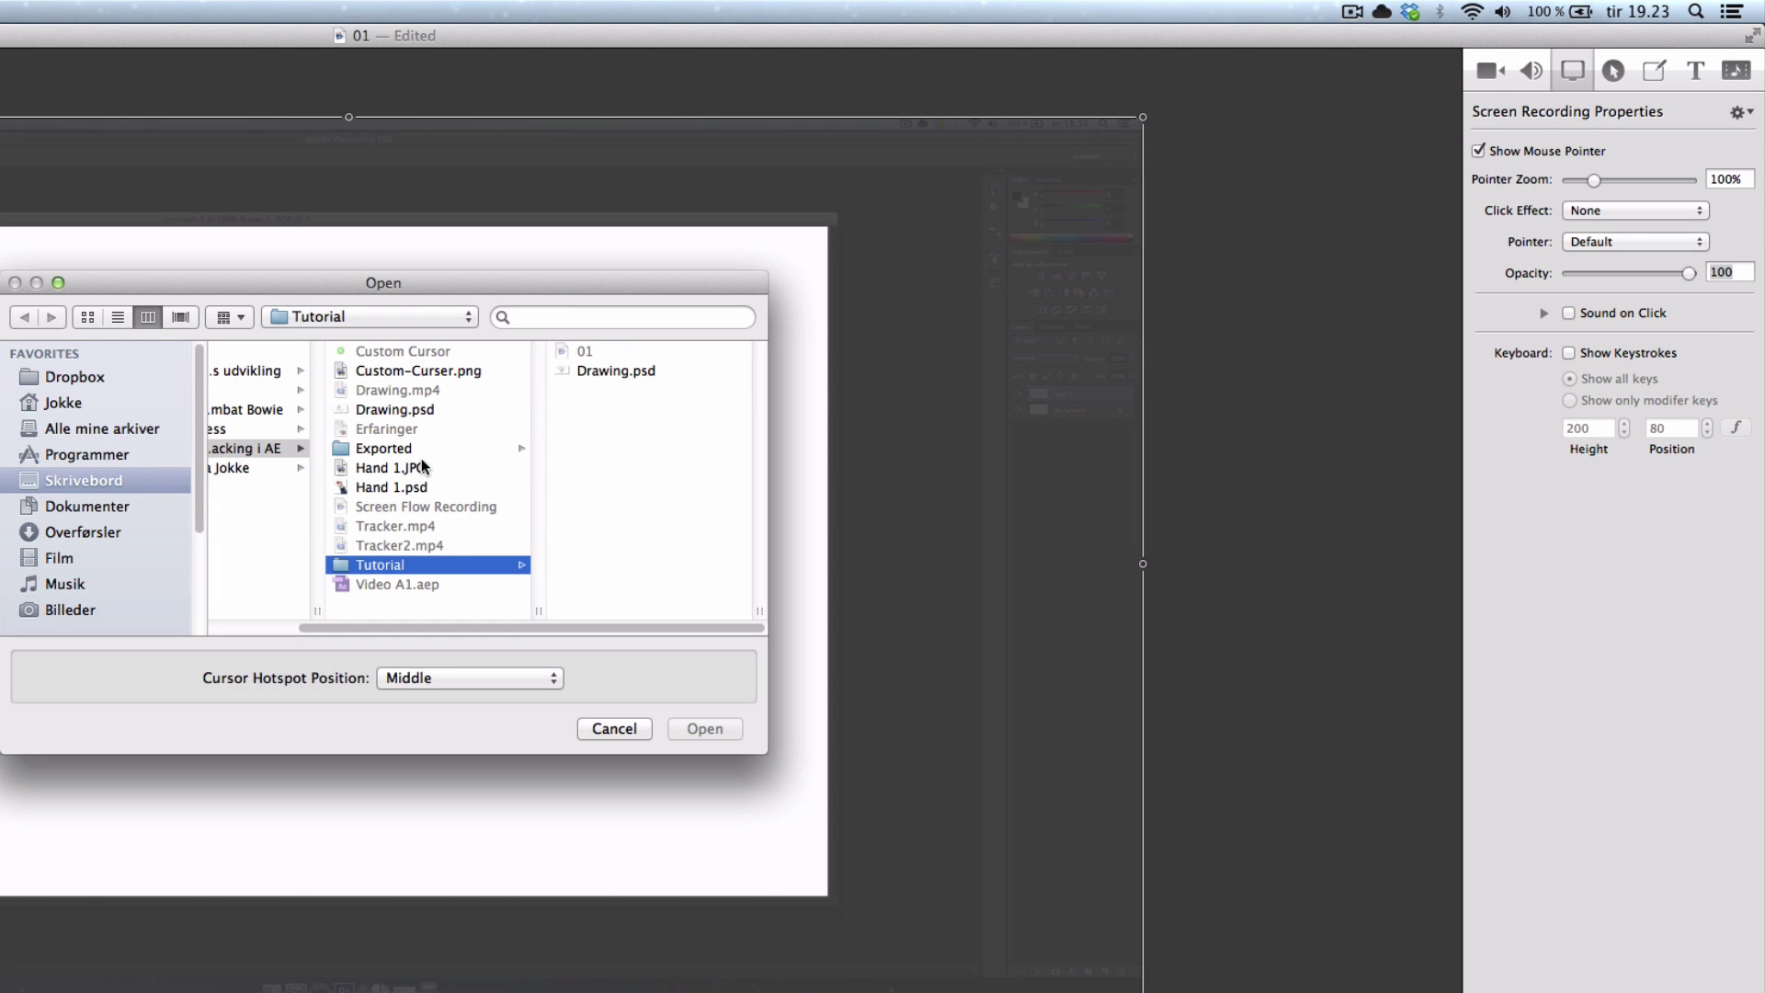
{"action": "left_click", "coordinate": [390, 372]}
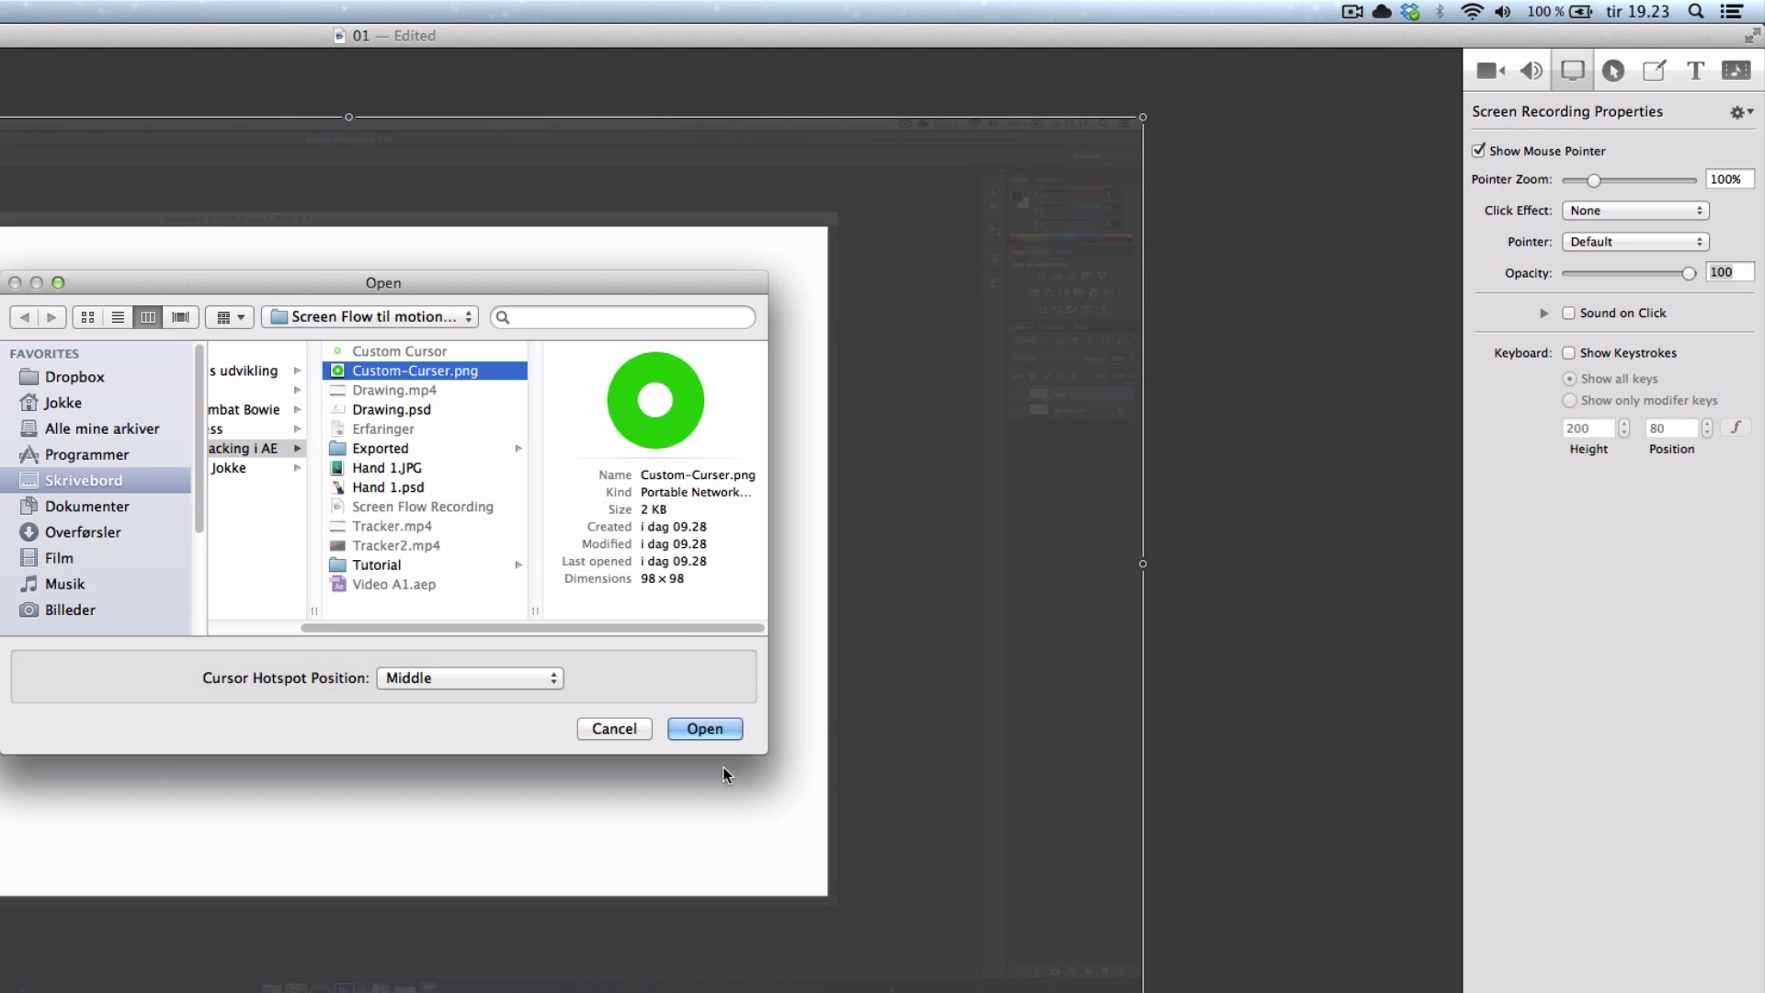
{"action": "left_click", "coordinate": [705, 729]}
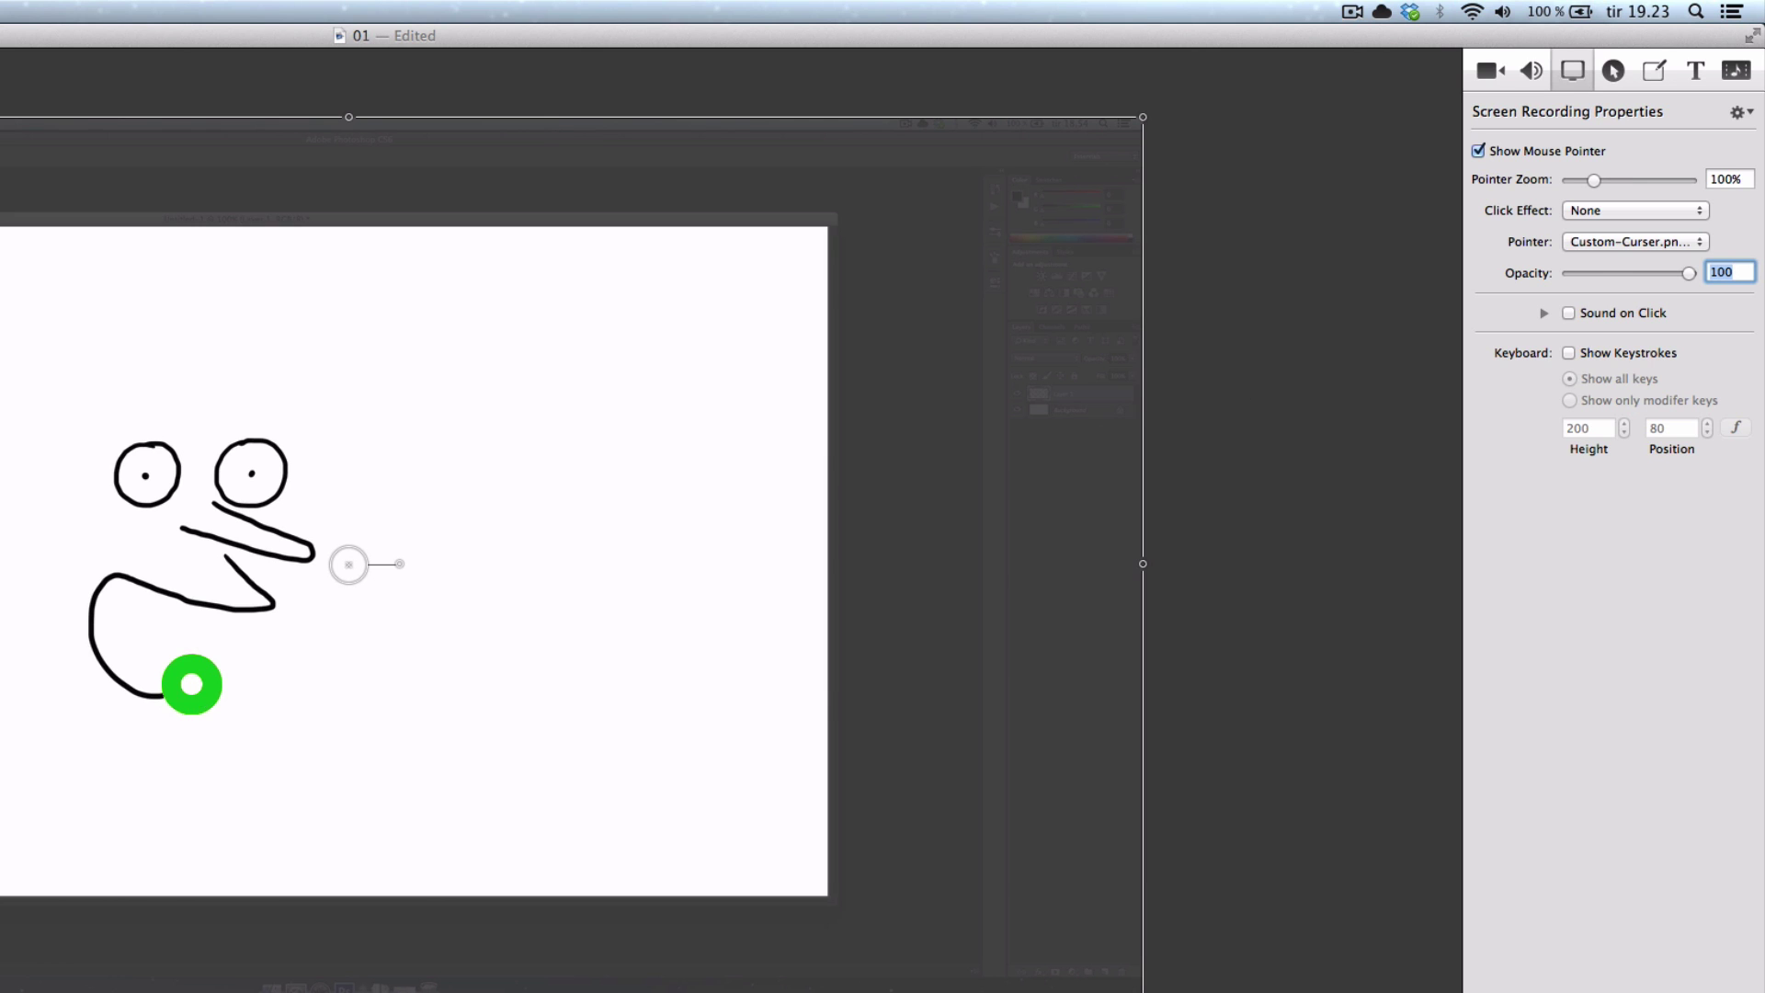
{"action": "mouse_move", "coordinate": [1057, 733]}
{"action": "left_mouse_down"}
{"action": "mouse_move", "coordinate": [958, 736]}
{"action": "mouse_move", "coordinate": [1110, 741]}
{"action": "left_mouse_up"}
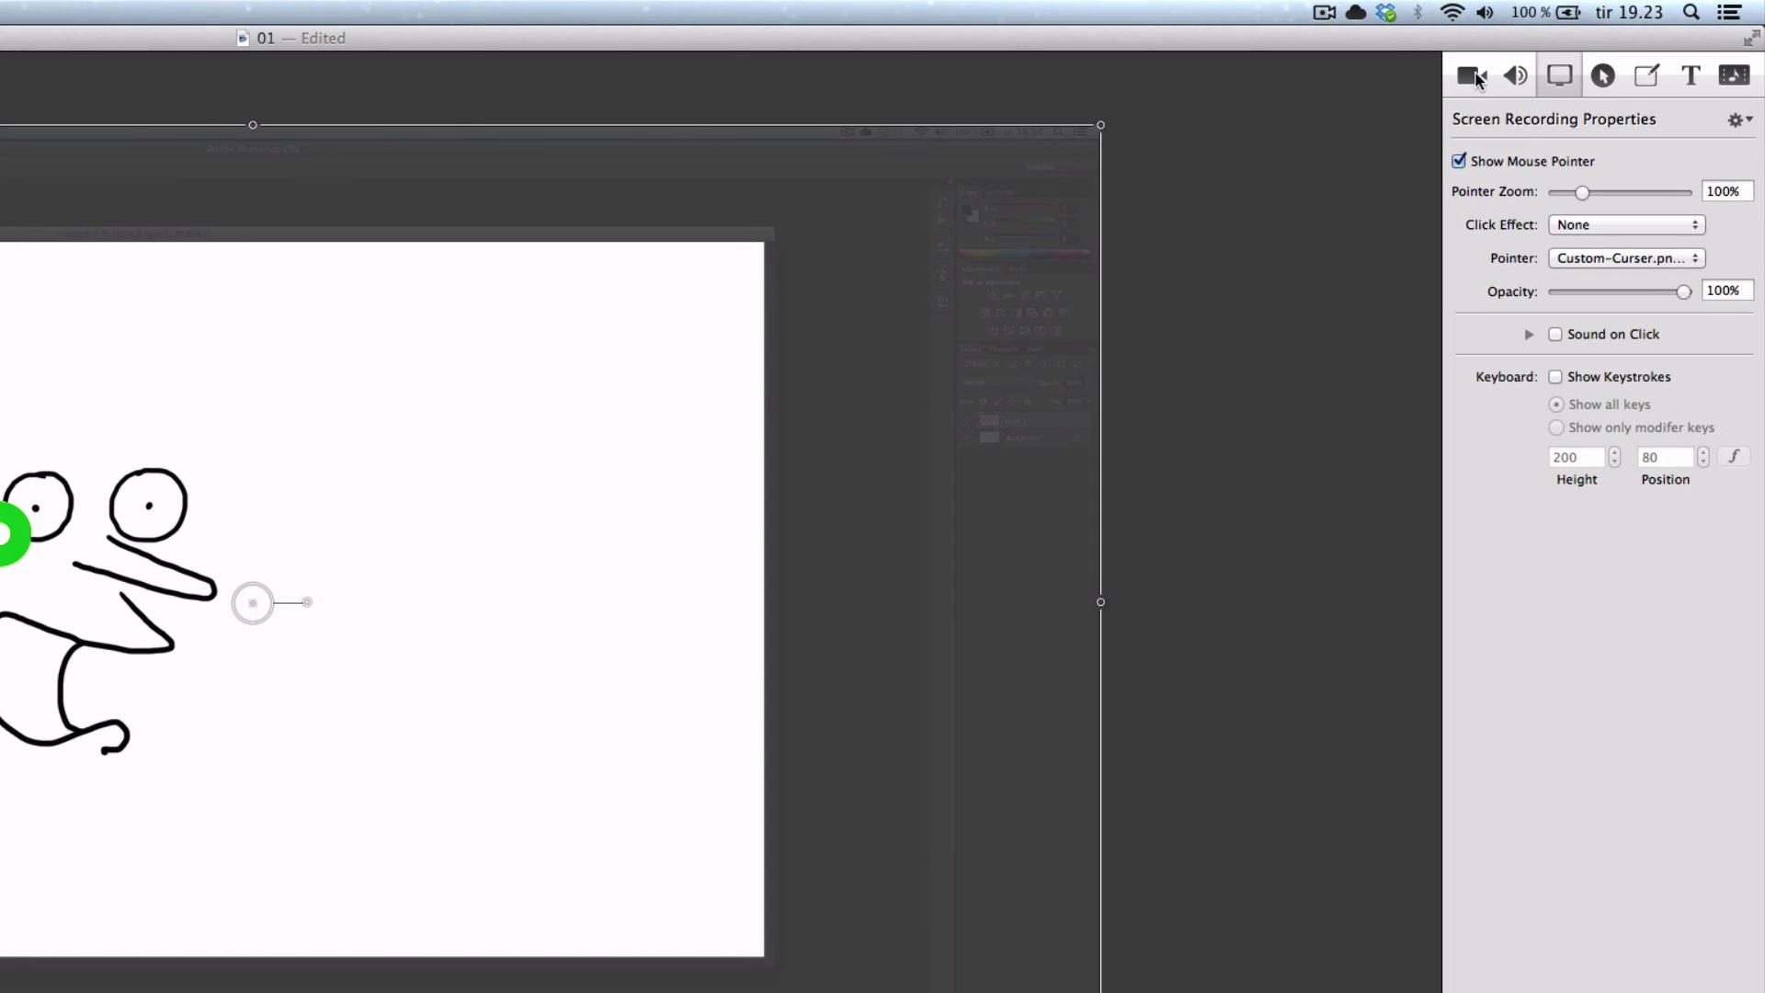
Step: Drop the screen recording's Color Controls brightness to 0, then select the Display Audio clip
{"action": "left_click", "coordinate": [1472, 76]}
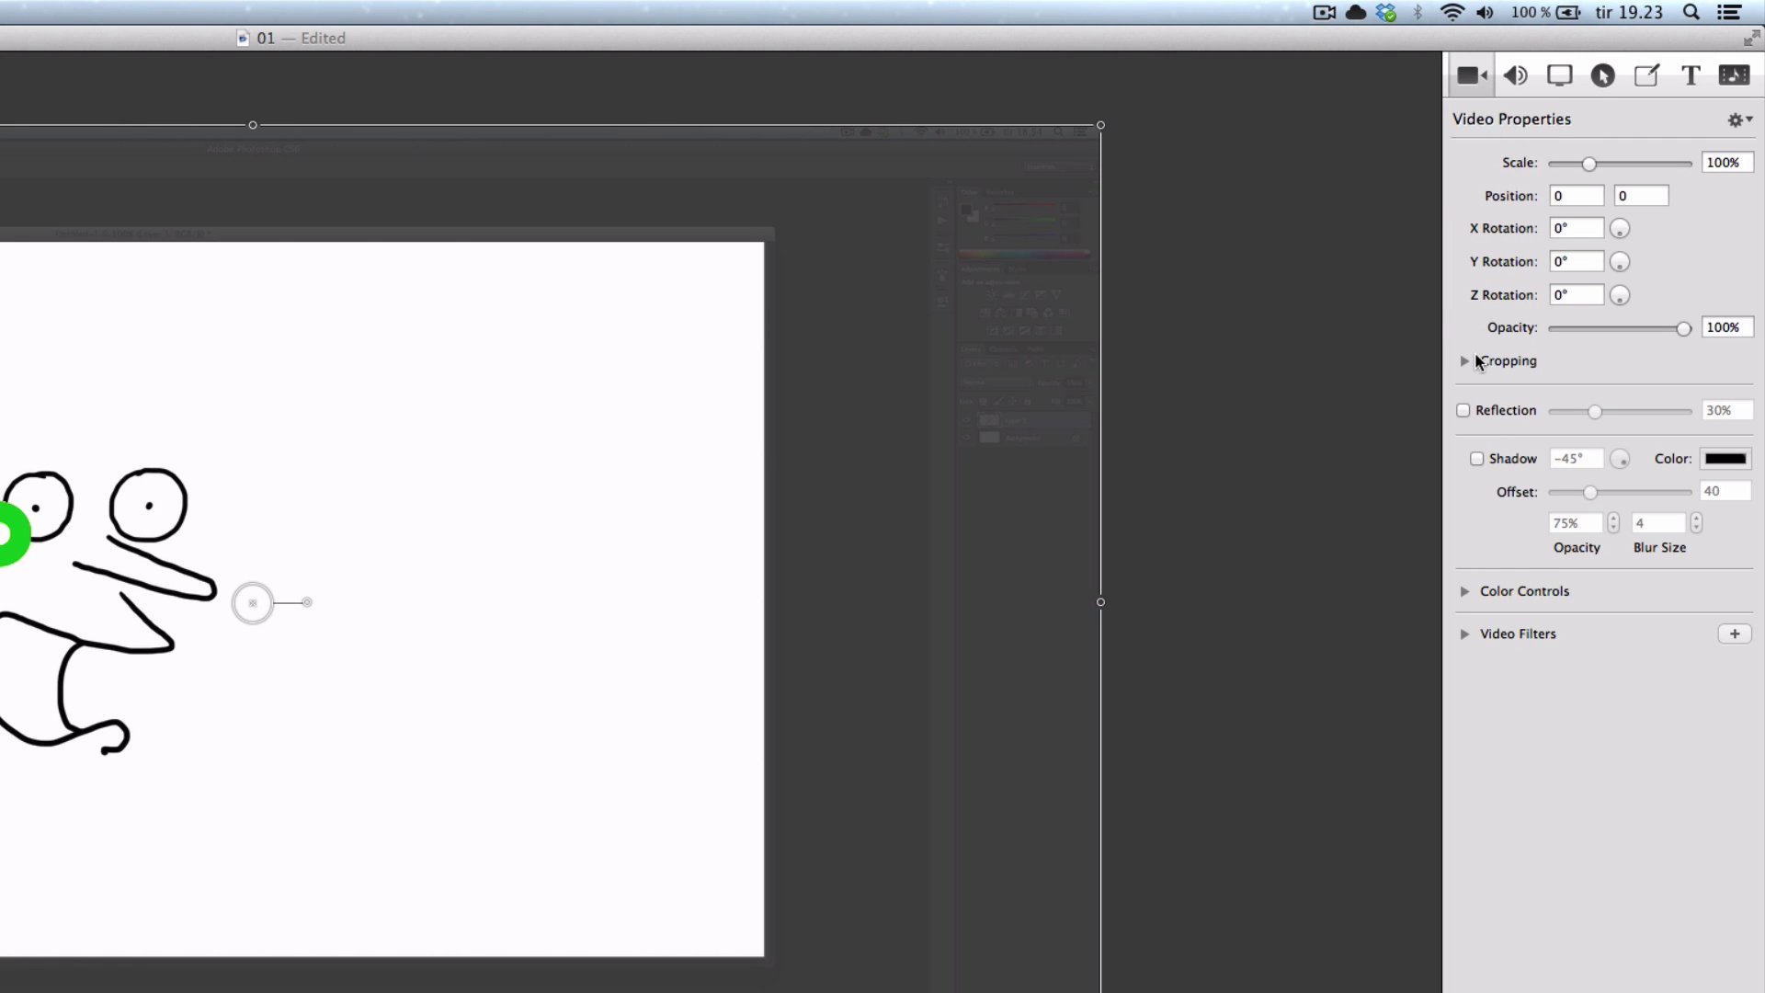
{"action": "left_click", "coordinate": [1464, 590]}
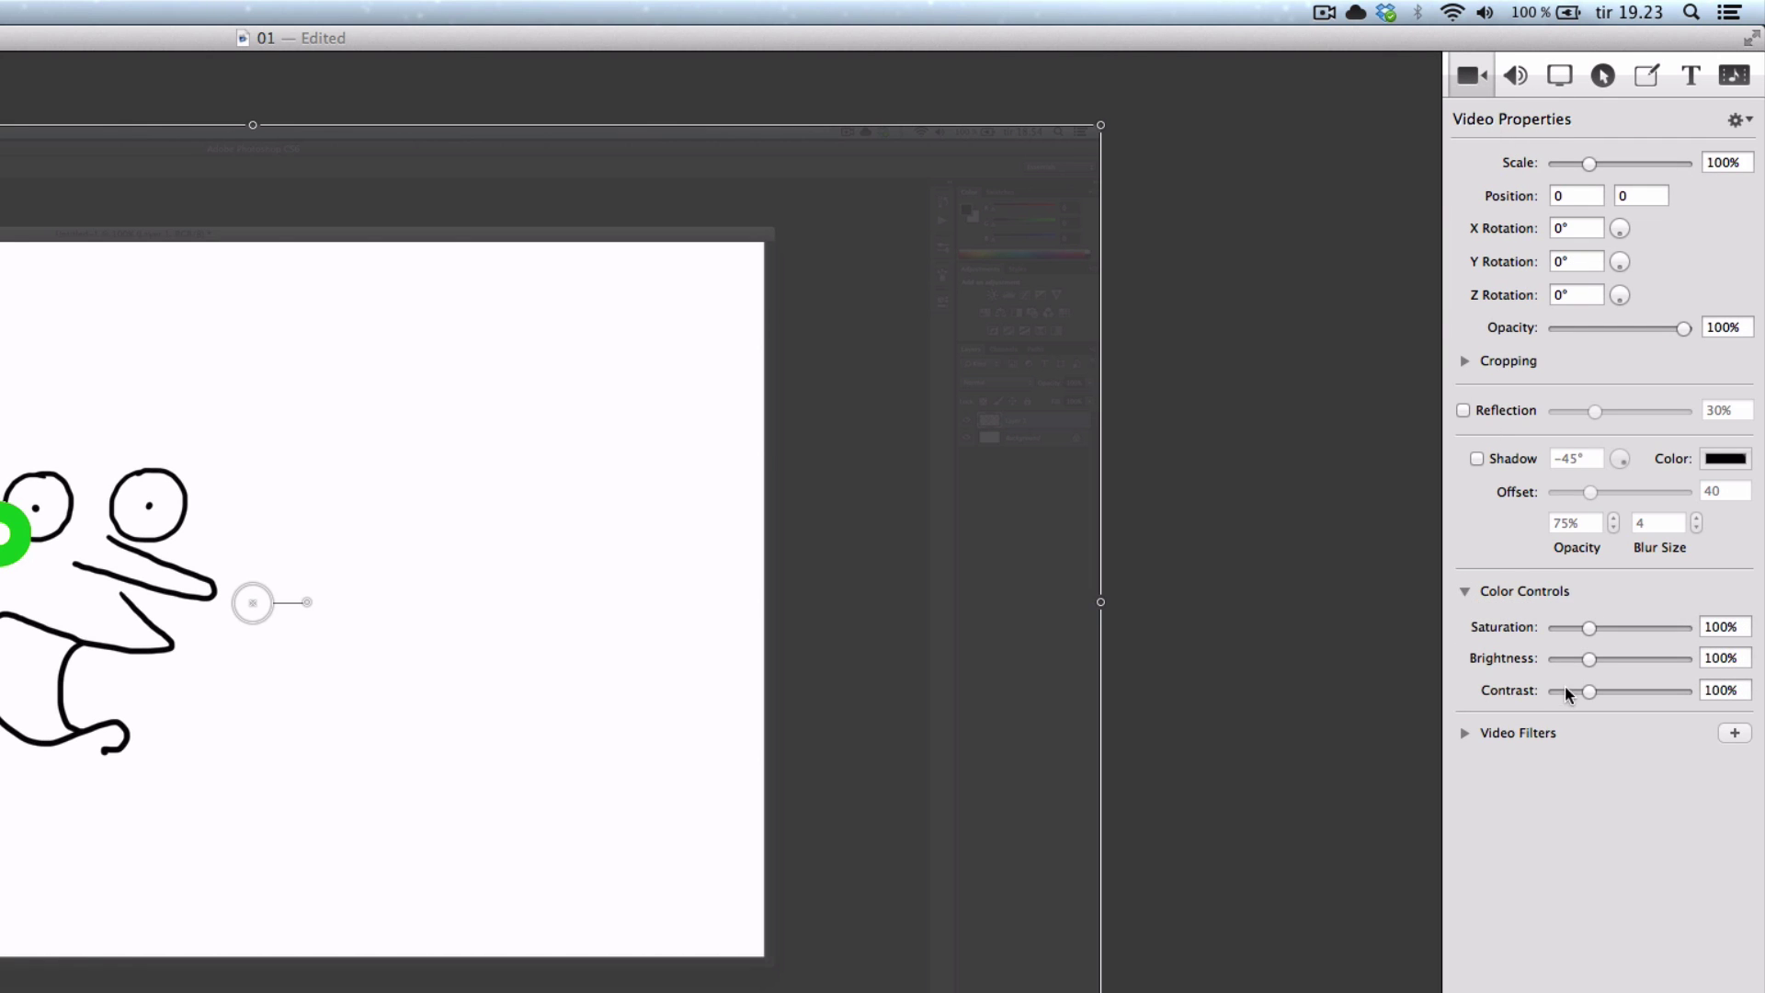
{"action": "left_click_drag", "start_coordinate": [1586, 659], "coordinate": [1540, 661]}
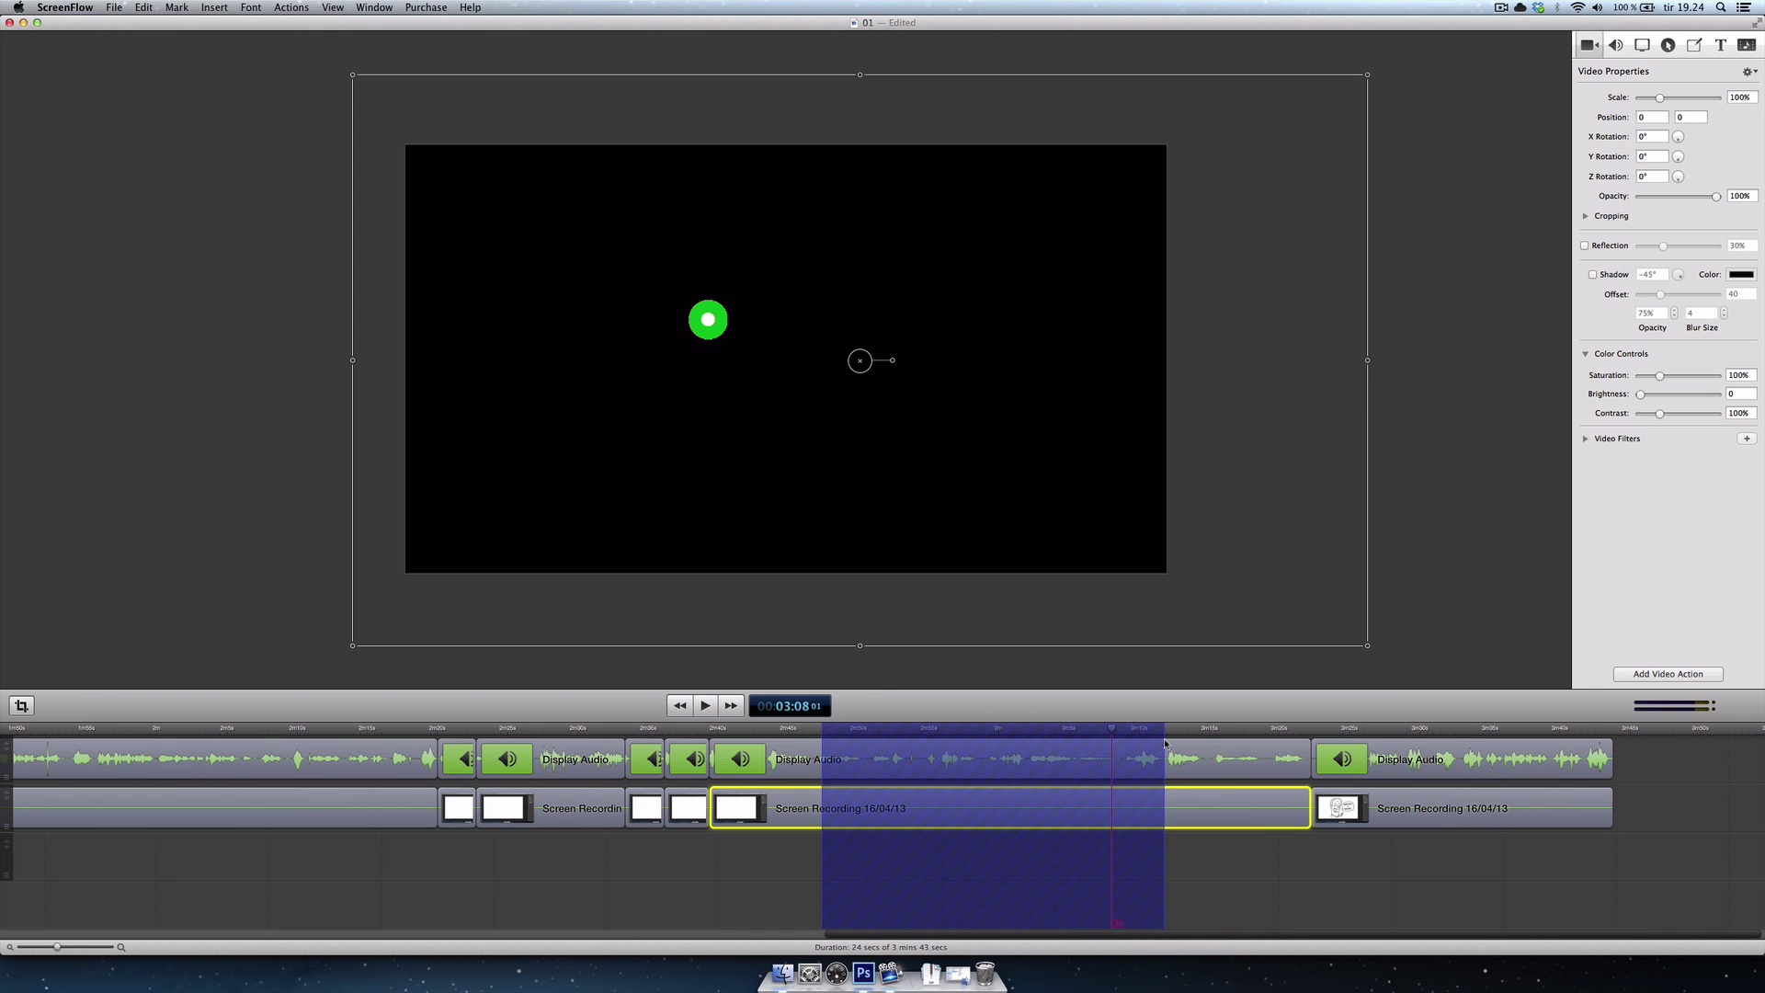
{"action": "left_click", "coordinate": [866, 738]}
{"action": "left_click", "coordinate": [865, 740]}
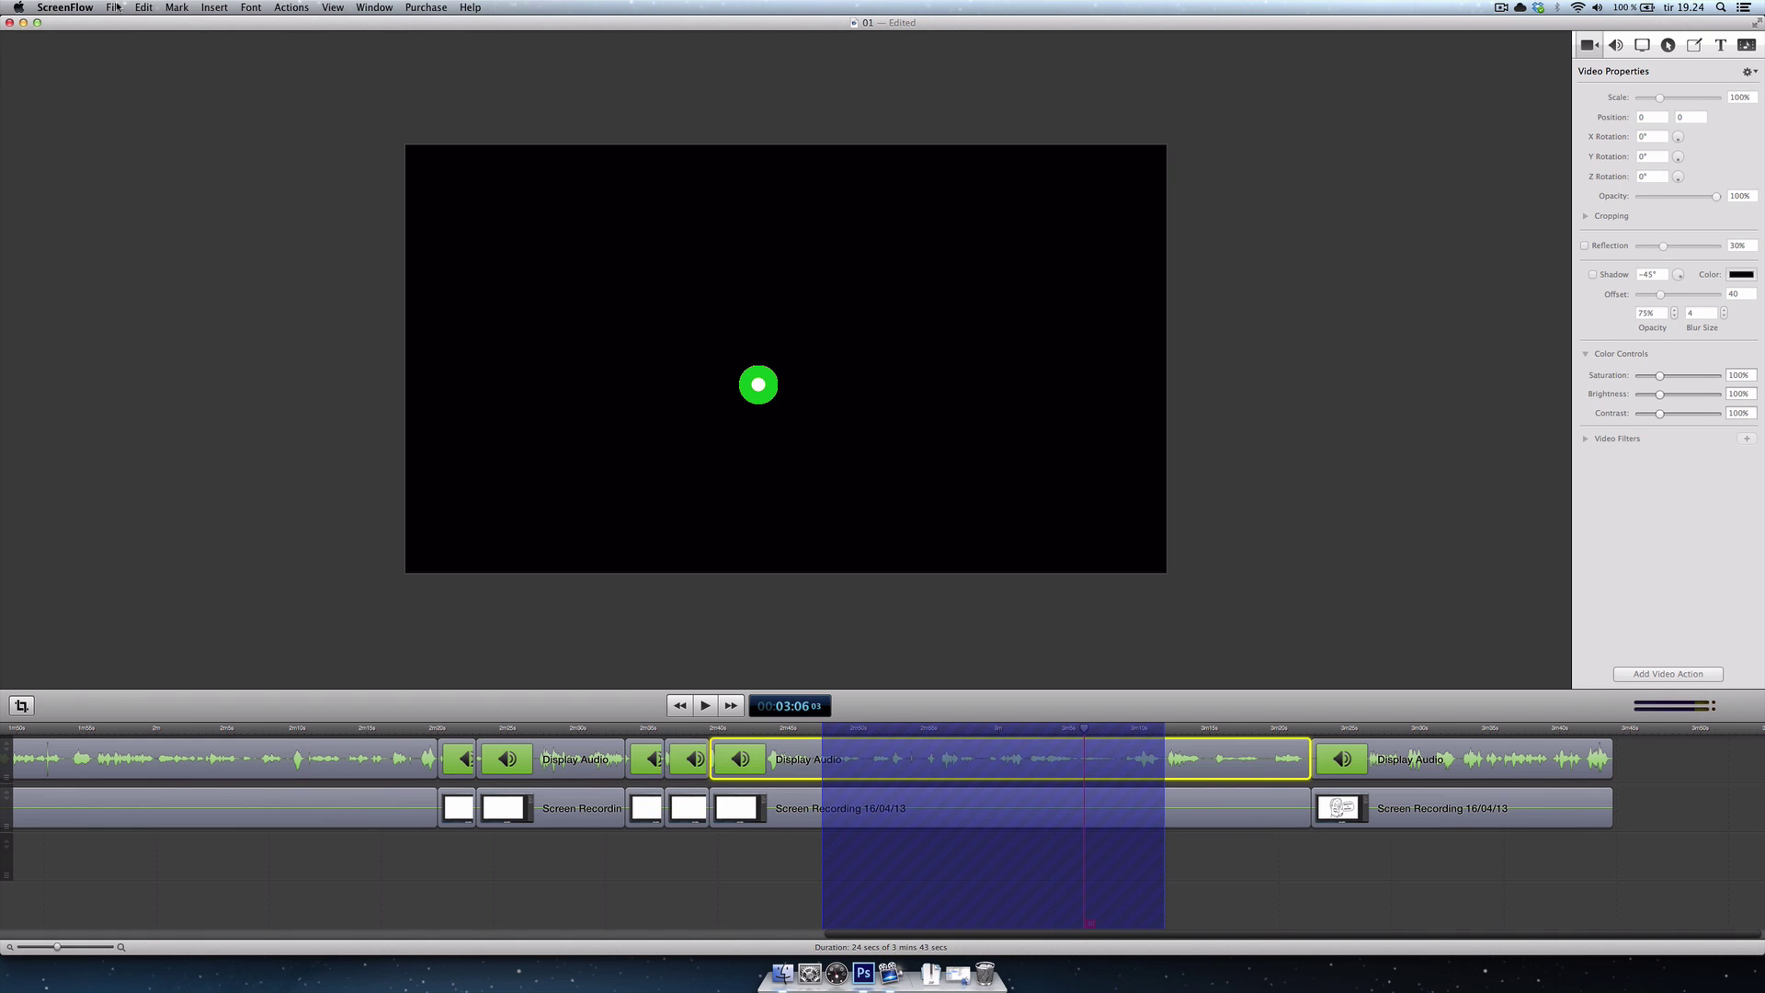
Step: Export the selected range under the file name Tracker.mp4
{"action": "left_click", "coordinate": [114, 8]}
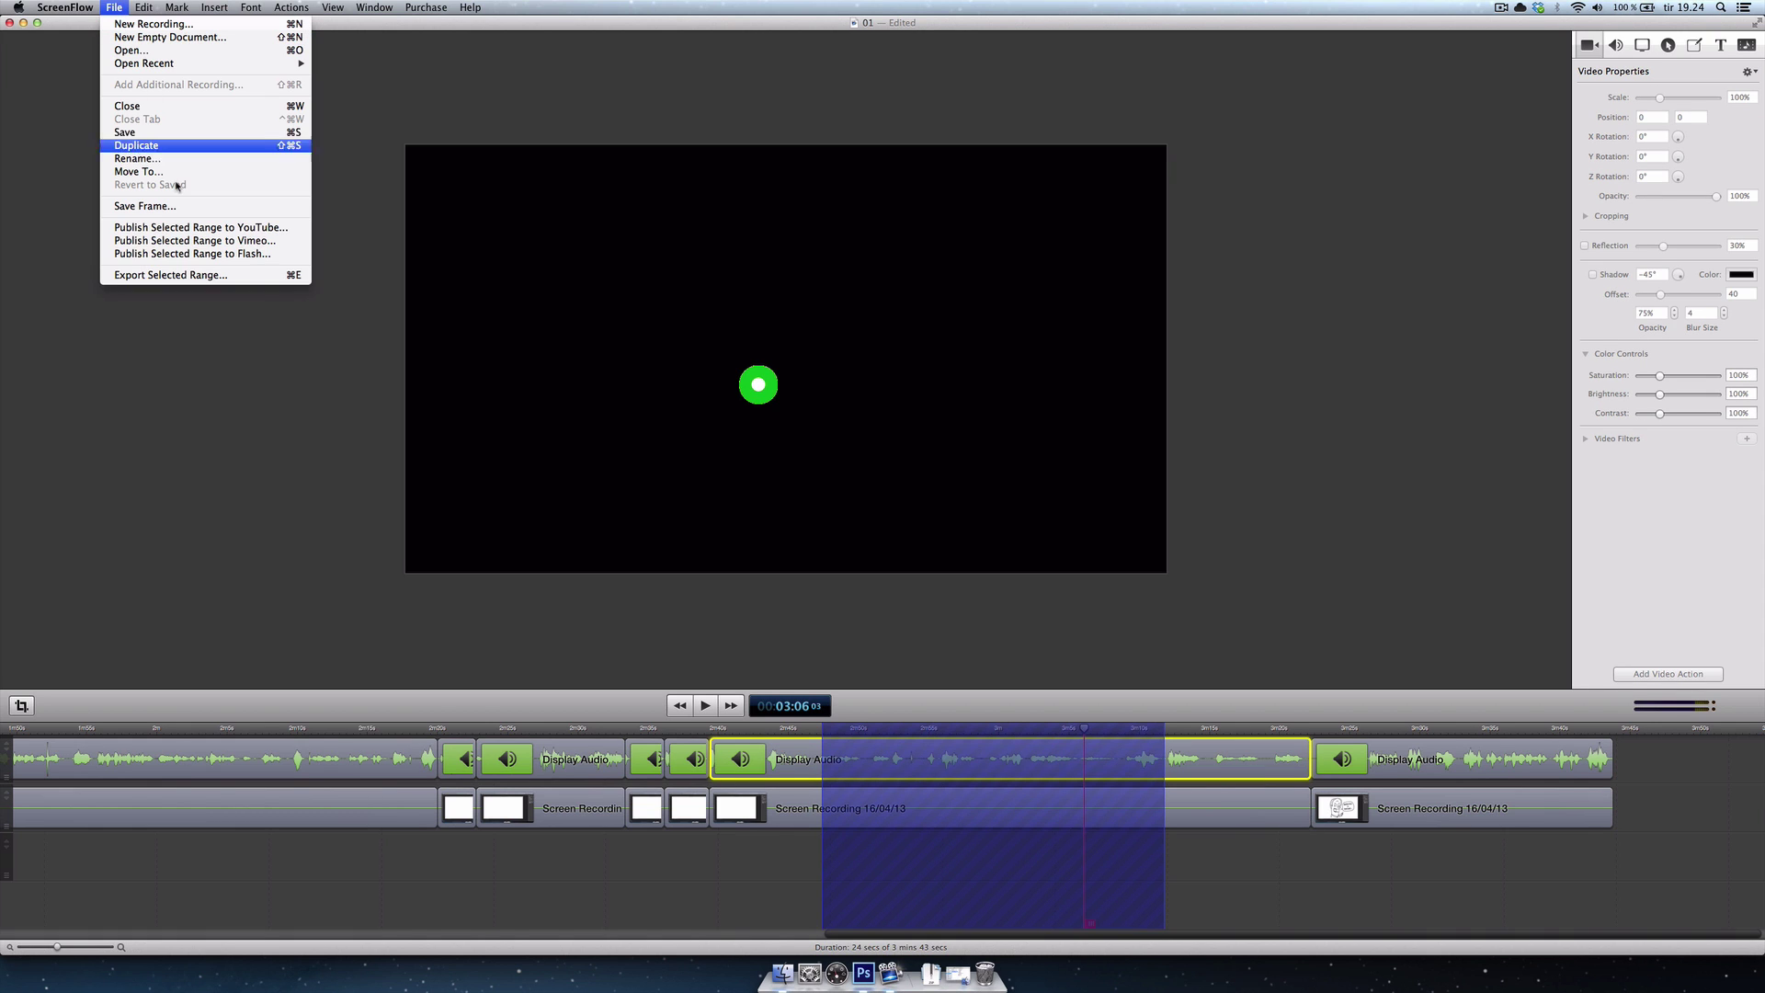
{"action": "left_click", "coordinate": [171, 275]}
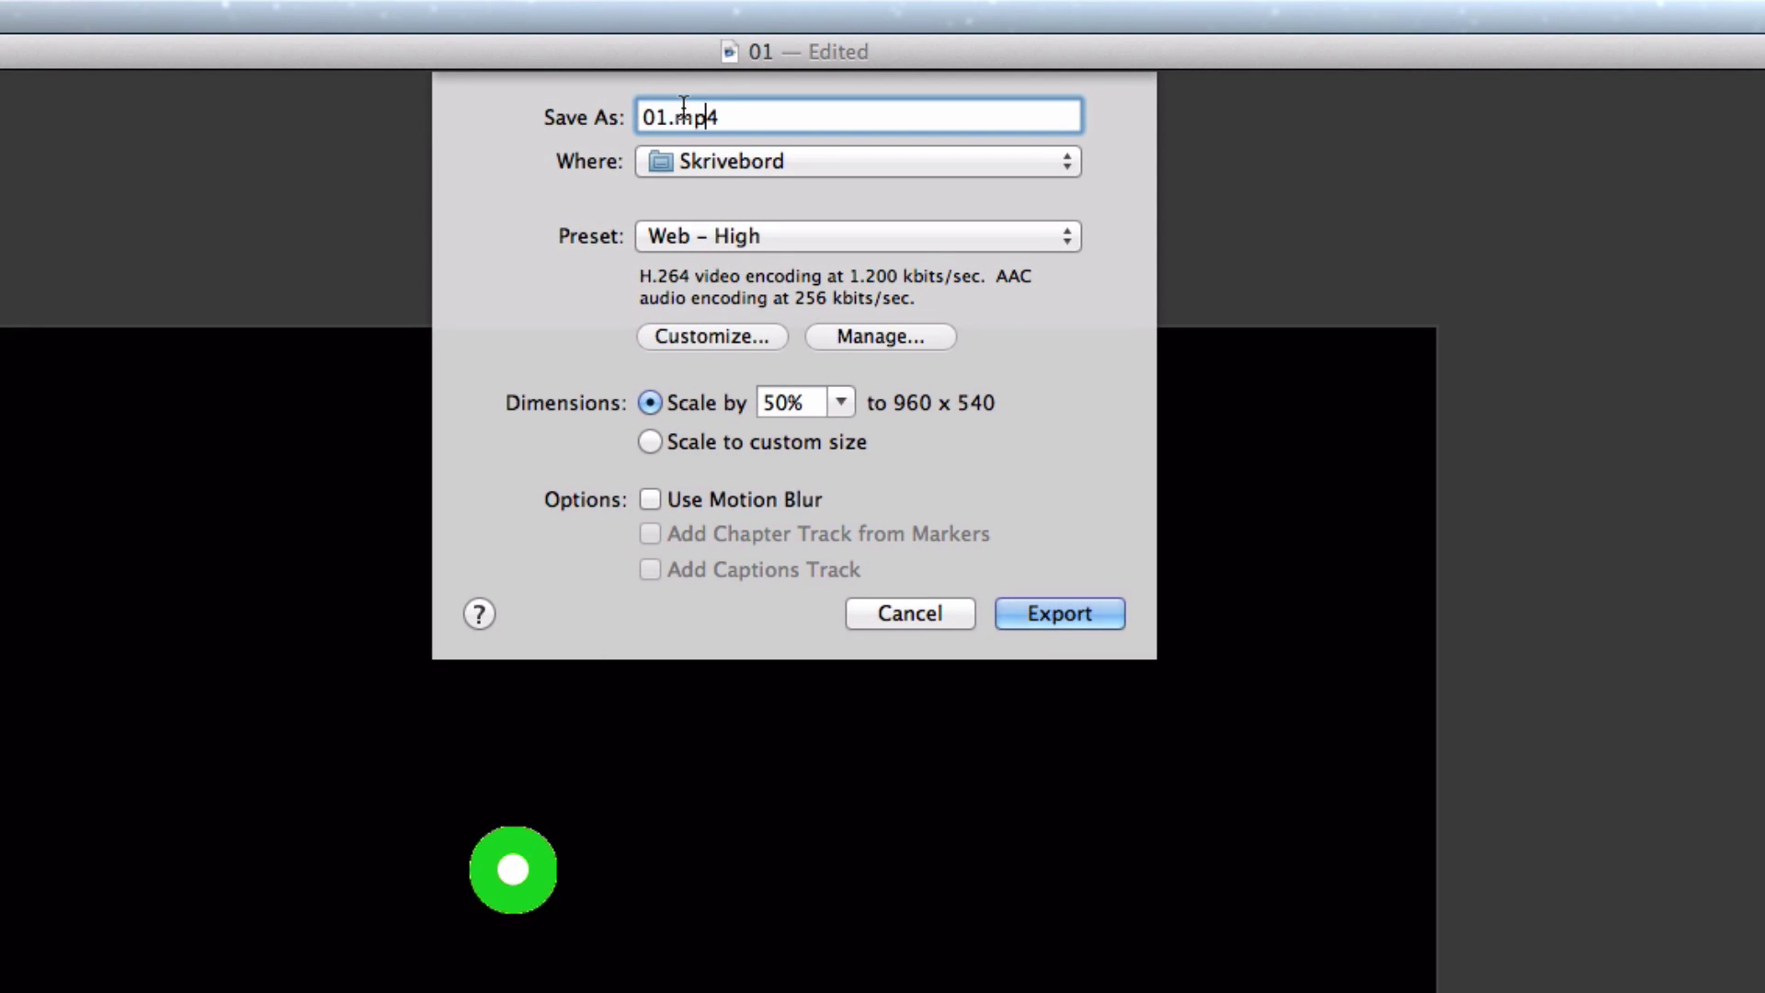
{"action": "type", "text": "Tracker"}
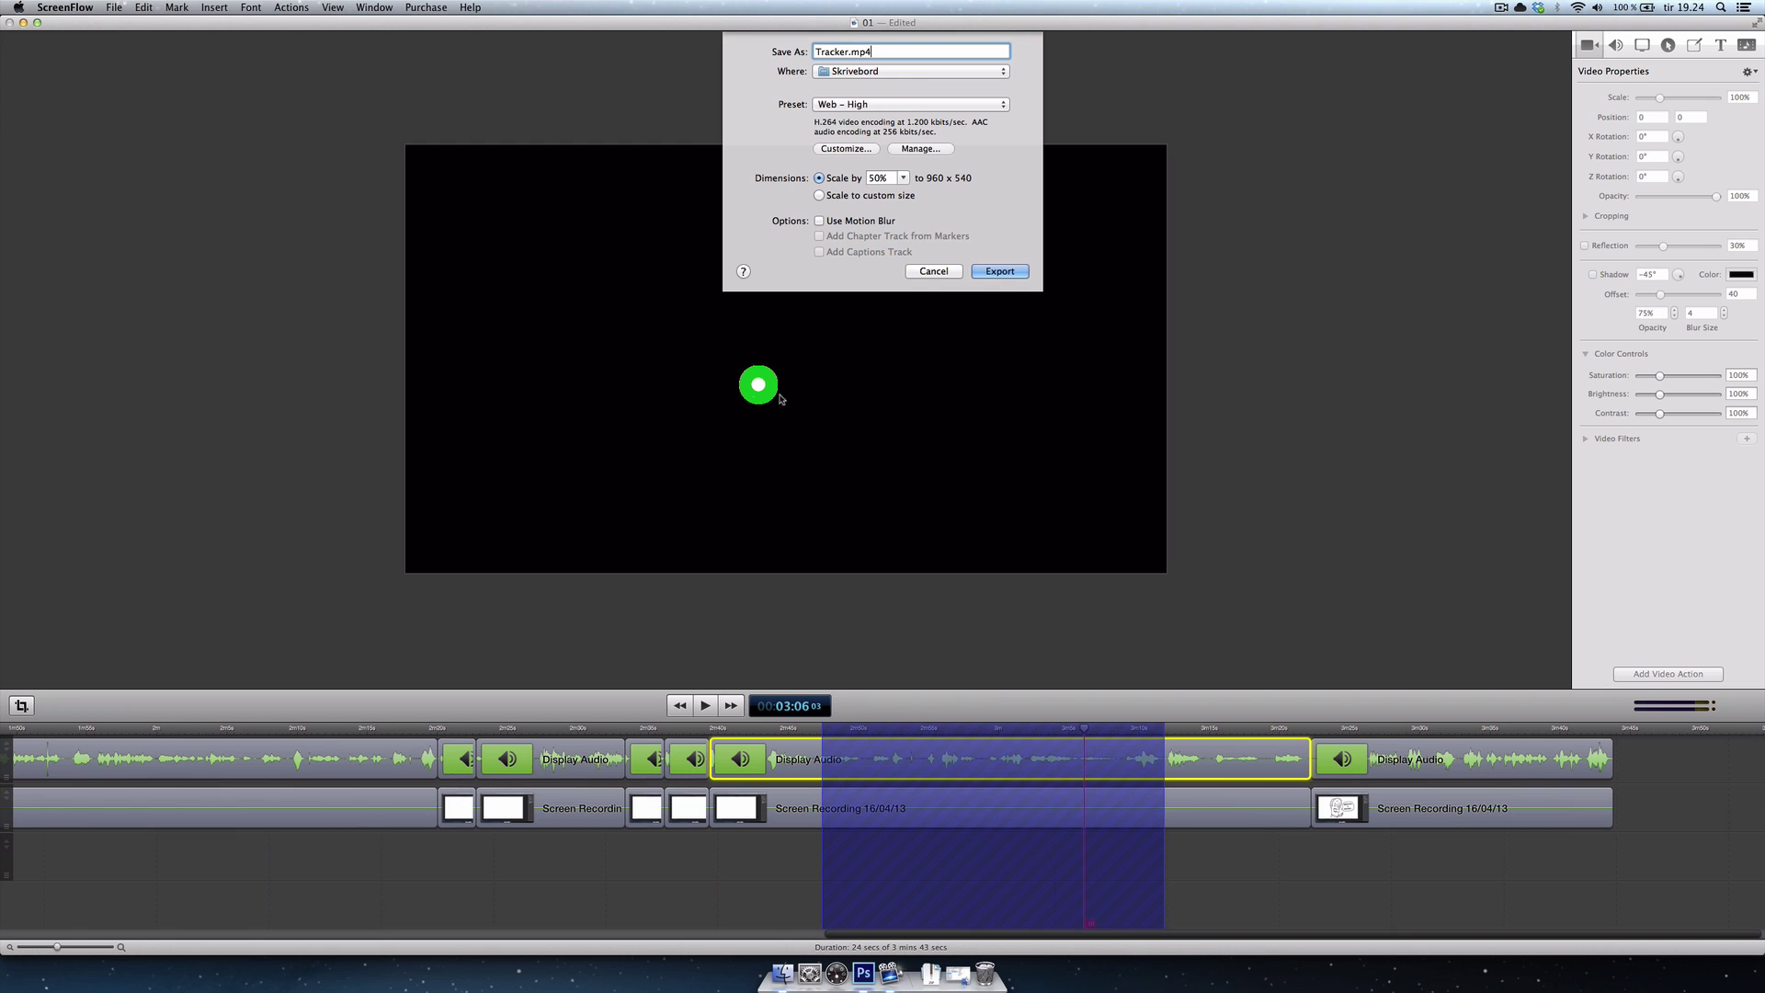
Step: Save the export into the Tutorial folder, keeping the Web – High preset
{"action": "left_click", "coordinate": [918, 73]}
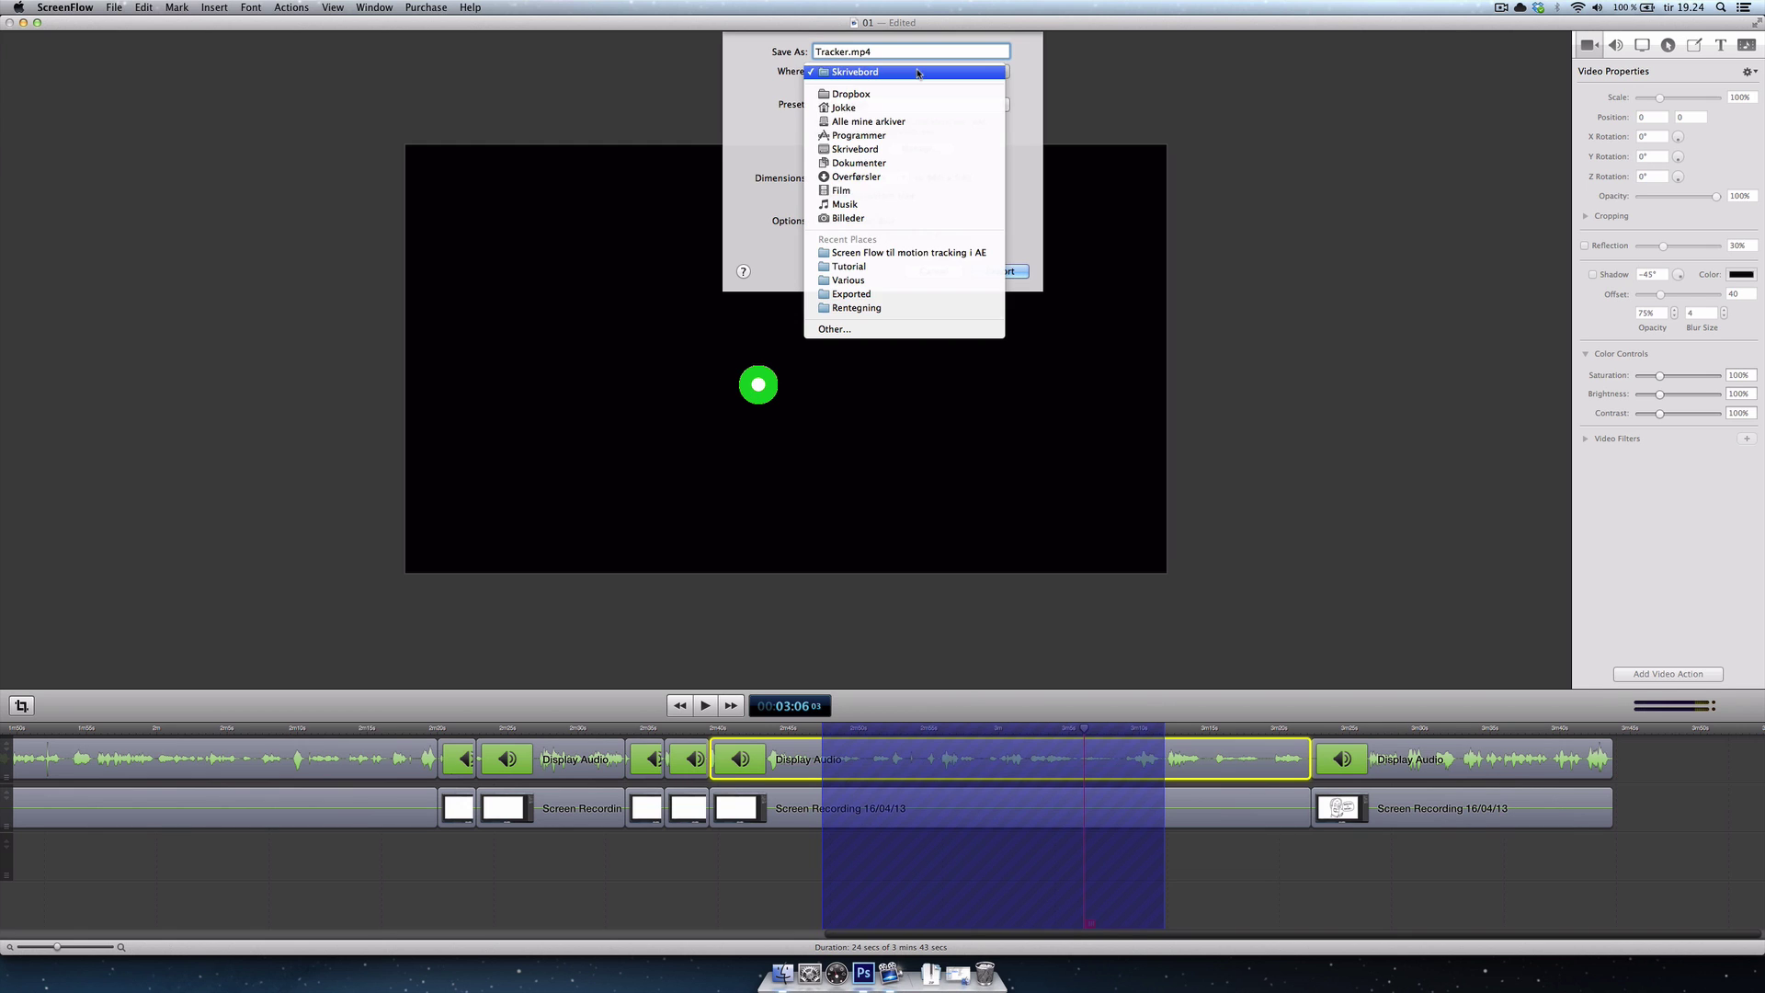
{"action": "left_click", "coordinate": [908, 253]}
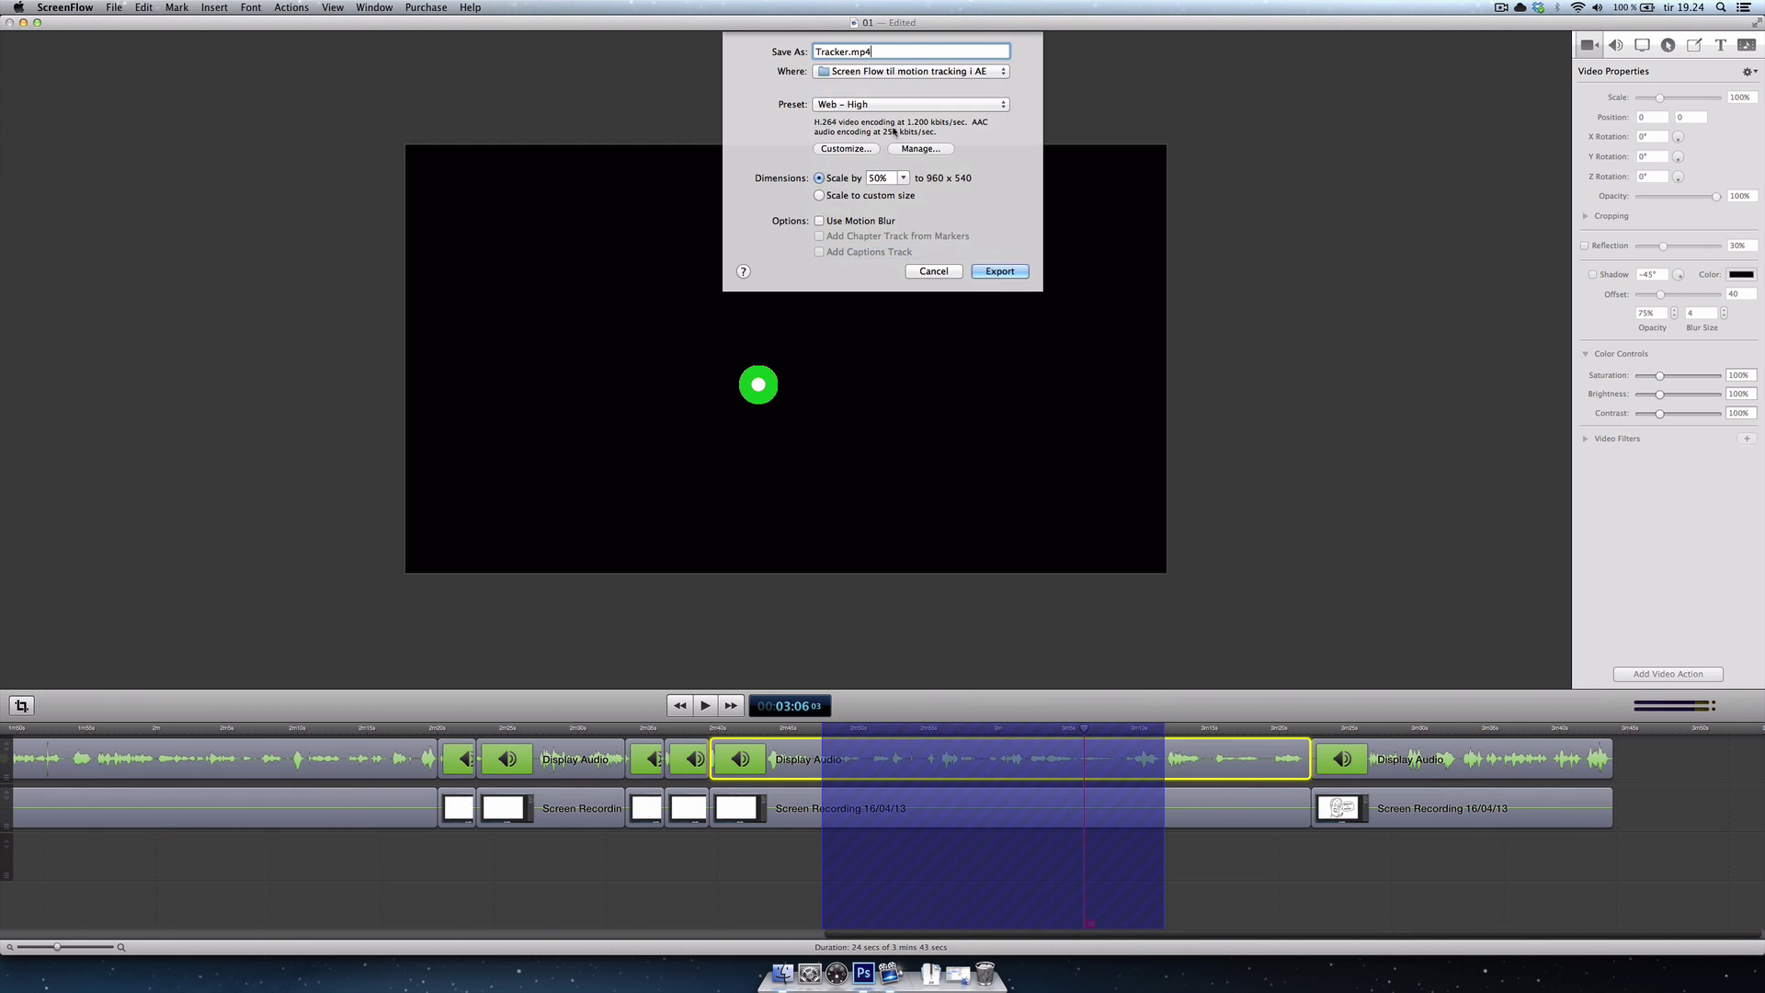
{"action": "left_click", "coordinate": [878, 74]}
{"action": "left_click", "coordinate": [872, 329]}
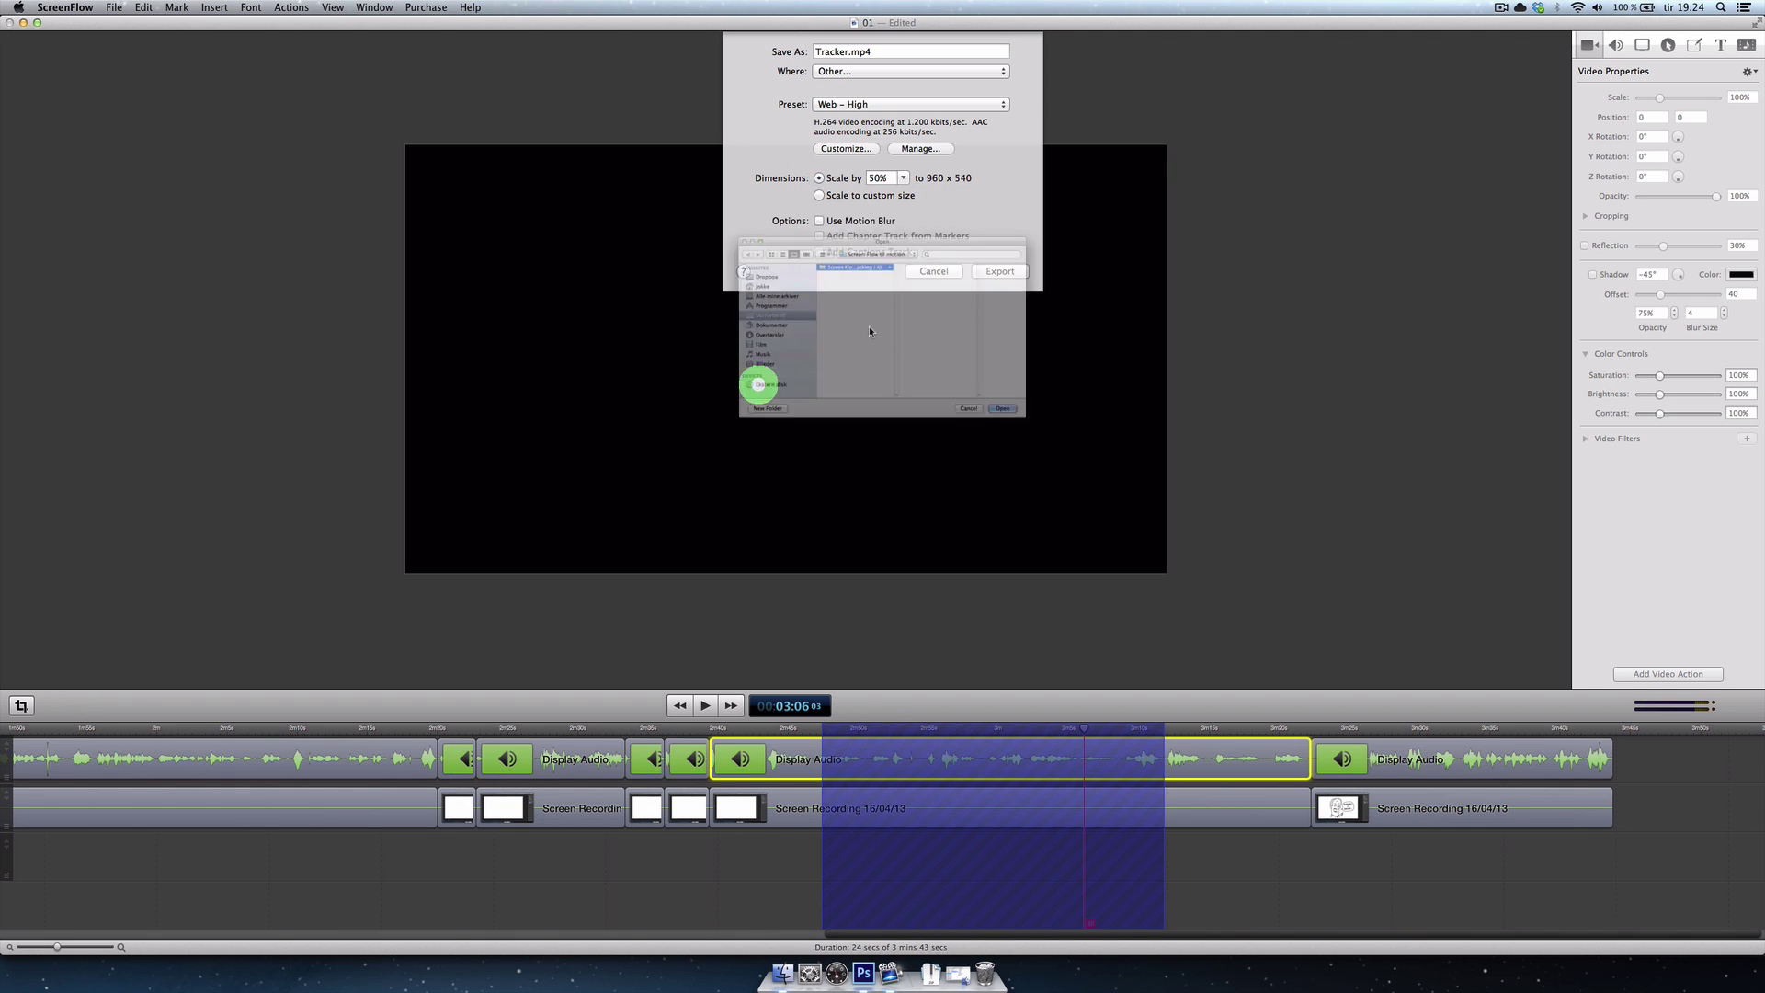
{"action": "left_click", "coordinate": [944, 361]}
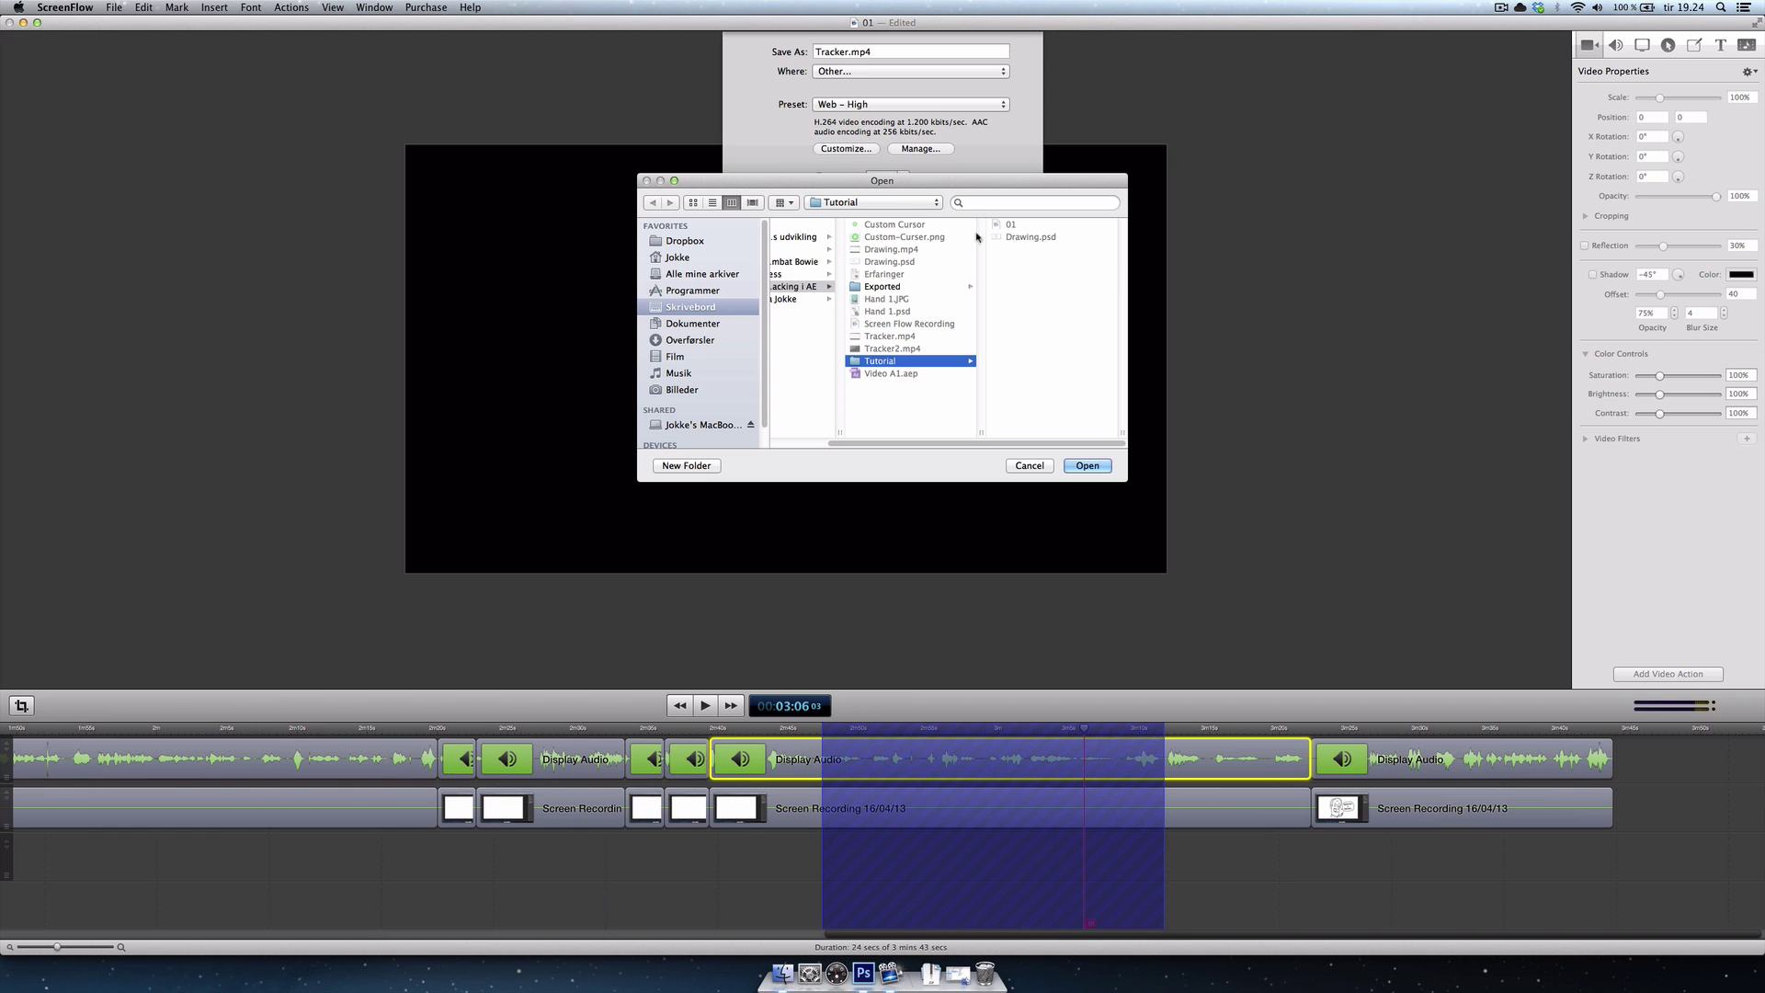
{"action": "left_click", "coordinate": [1084, 465]}
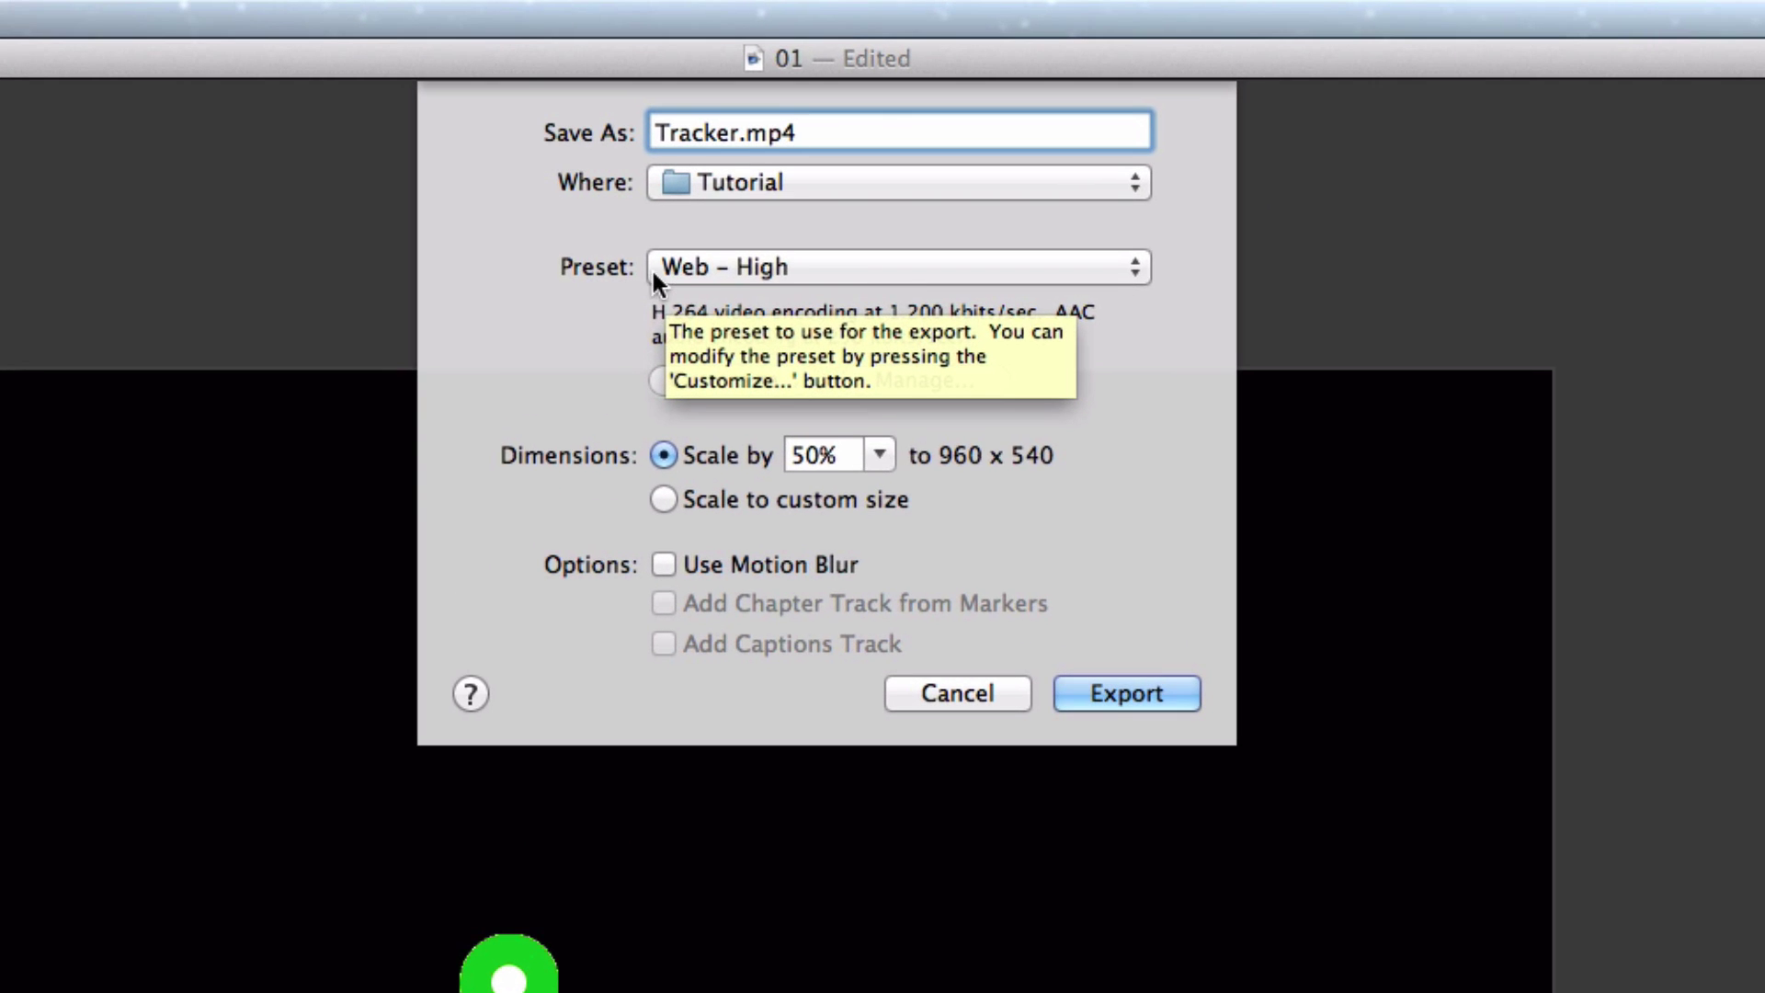
{"action": "left_click", "coordinate": [763, 263]}
{"action": "left_click", "coordinate": [800, 264]}
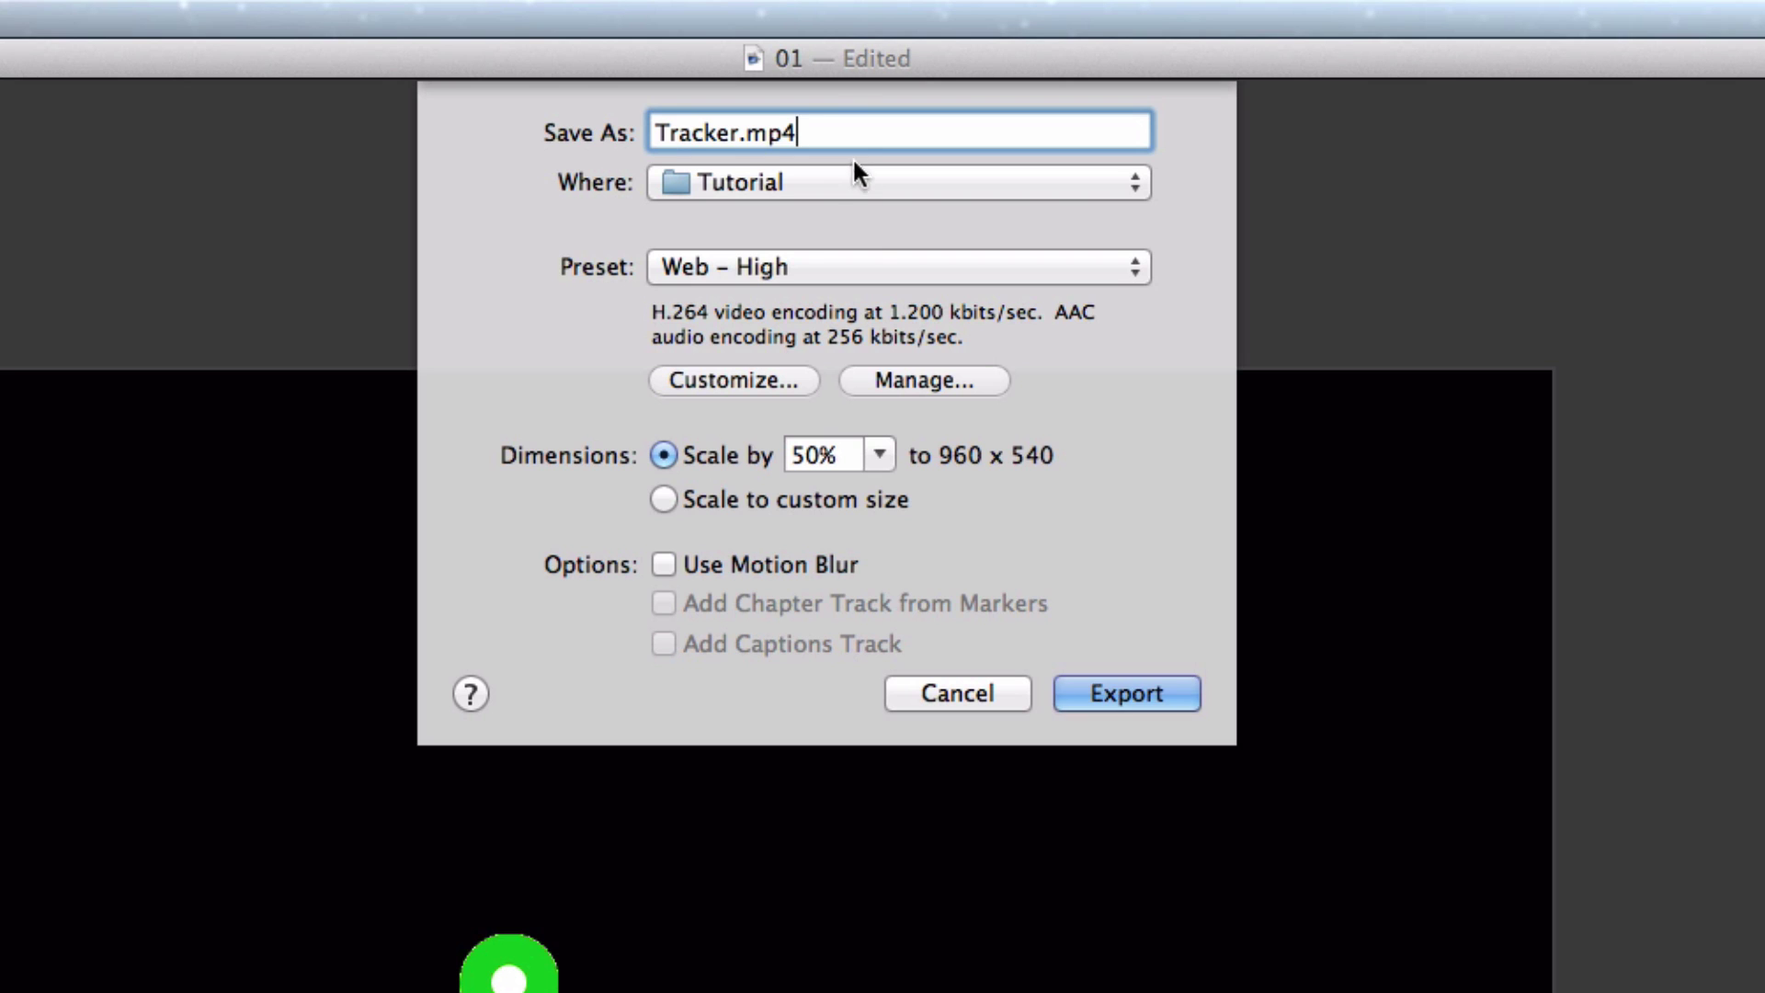
Step: Customize the export's video settings to a 25 fps framerate
{"action": "left_click", "coordinate": [726, 379]}
{"action": "left_click", "coordinate": [837, 205]}
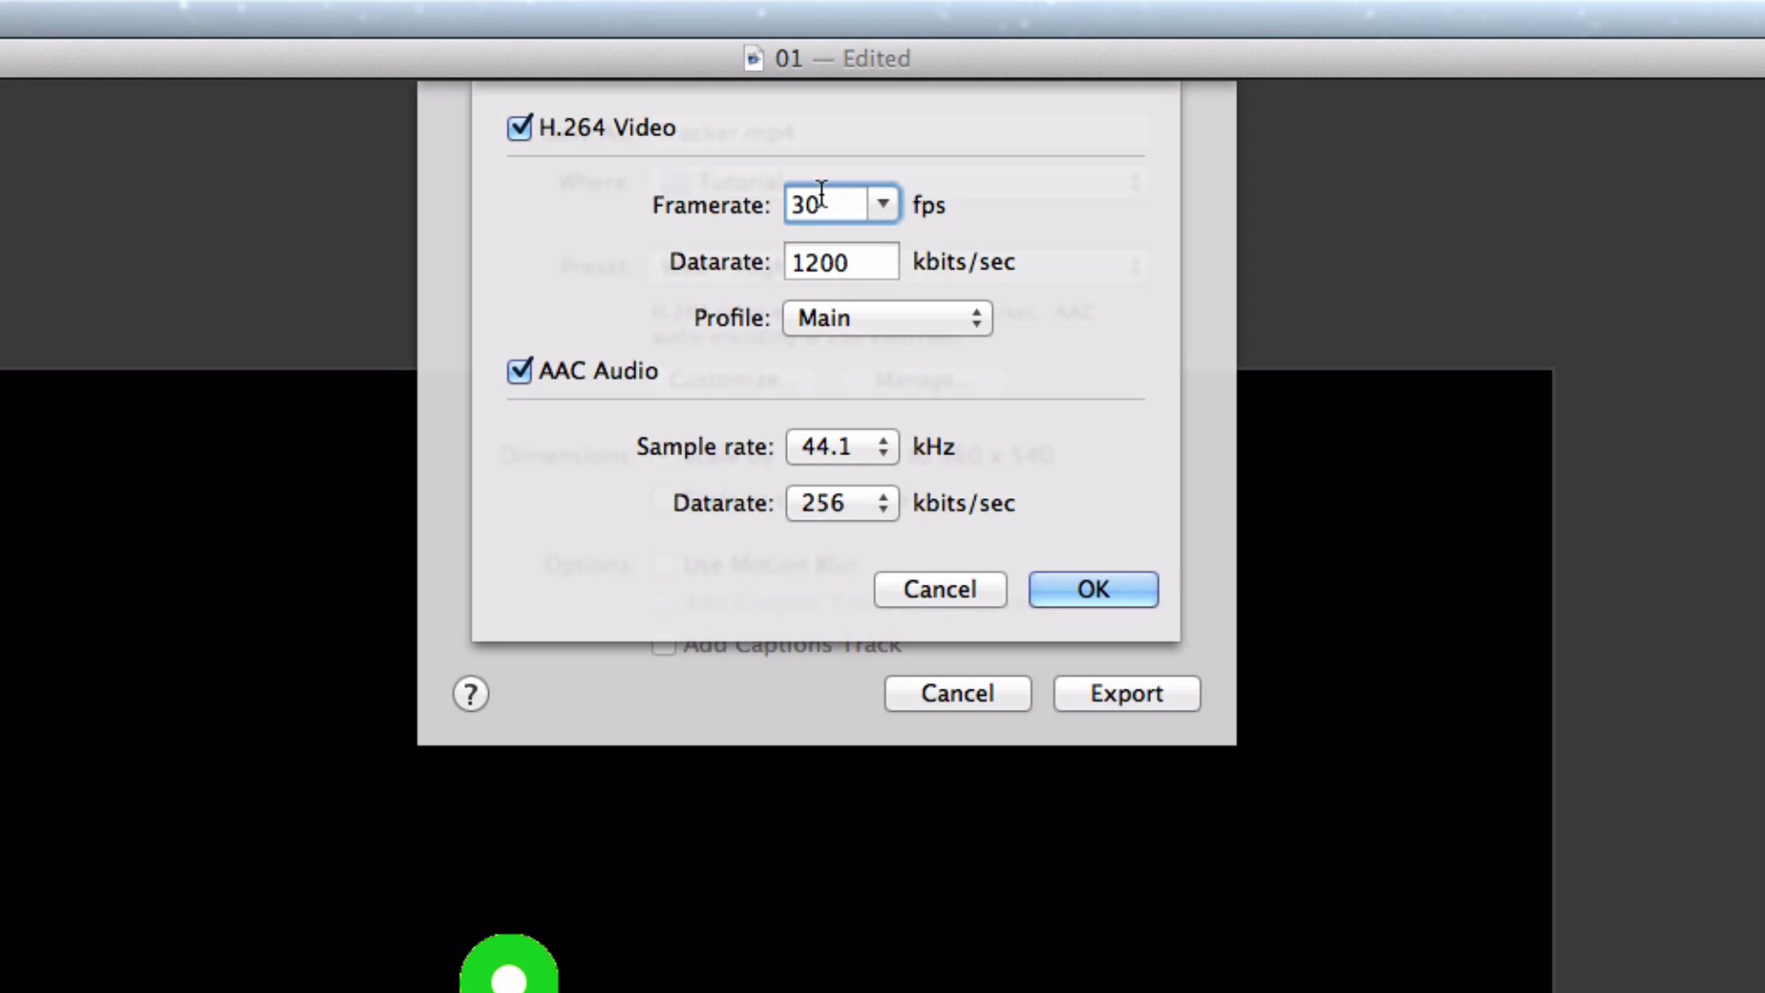
{"action": "left_click_drag", "start_coordinate": [839, 204], "coordinate": [770, 198]}
{"action": "type", "text": "25"}
{"action": "left_click", "coordinate": [885, 202]}
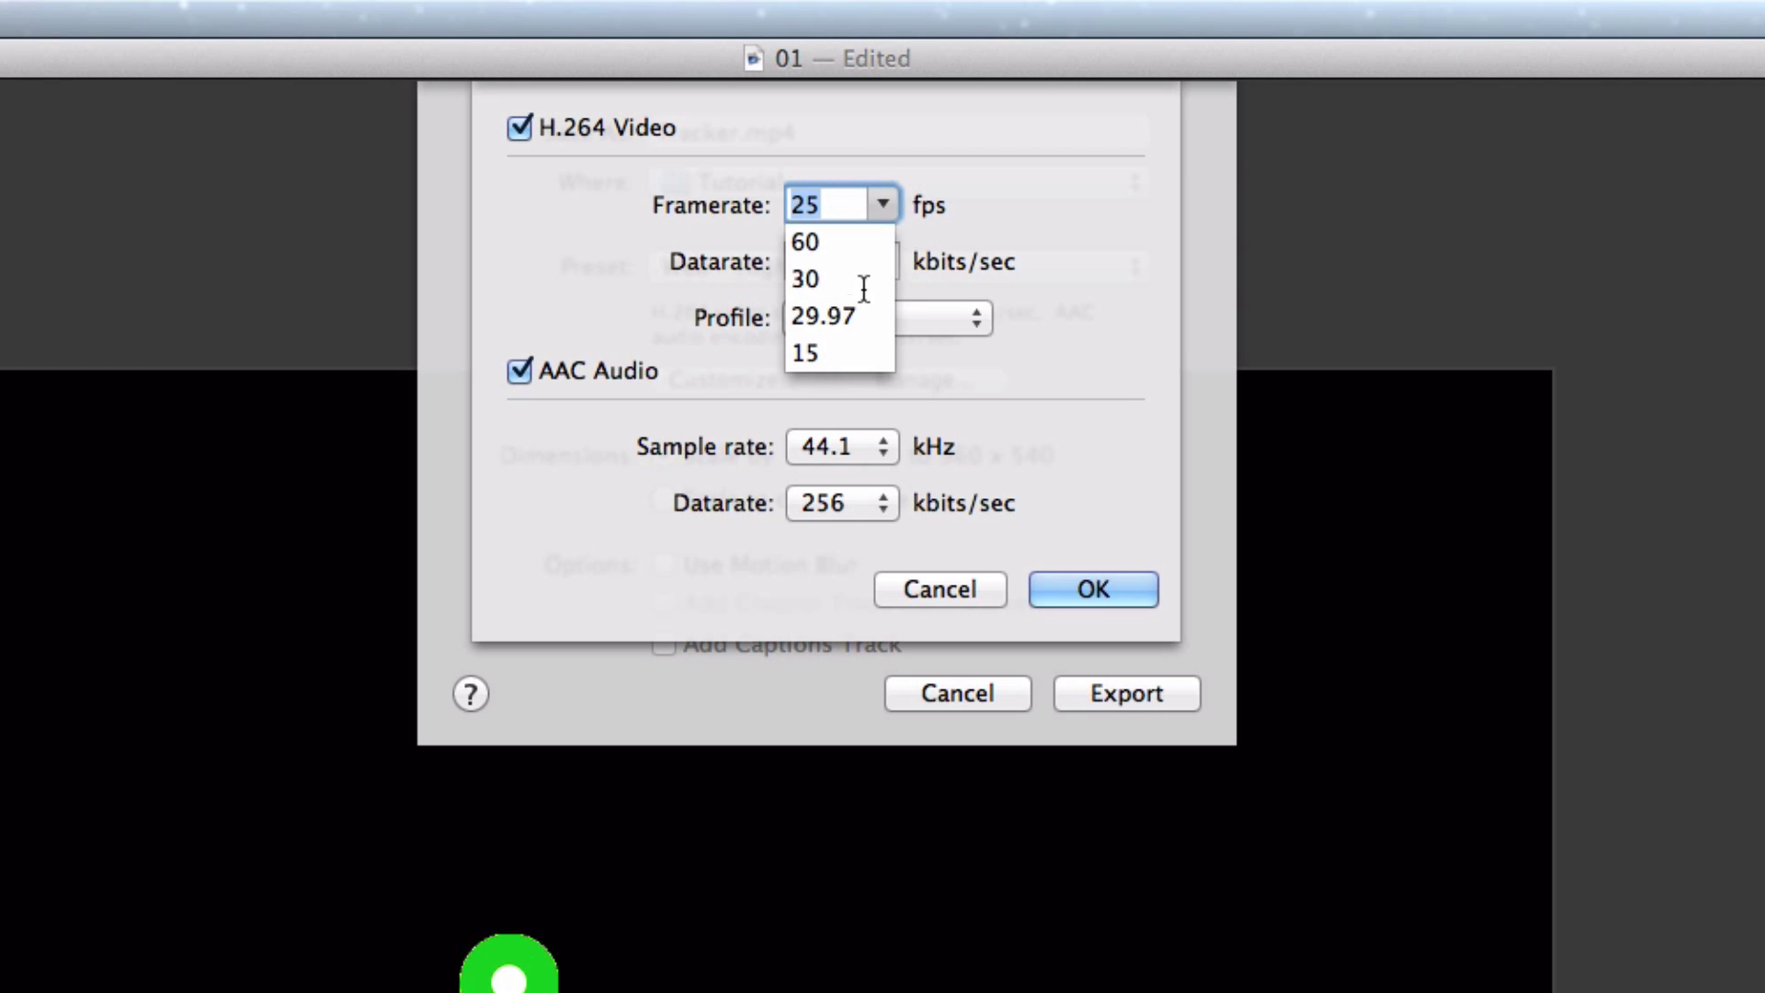
{"action": "left_click", "coordinate": [819, 278]}
{"action": "left_click", "coordinate": [1072, 590]}
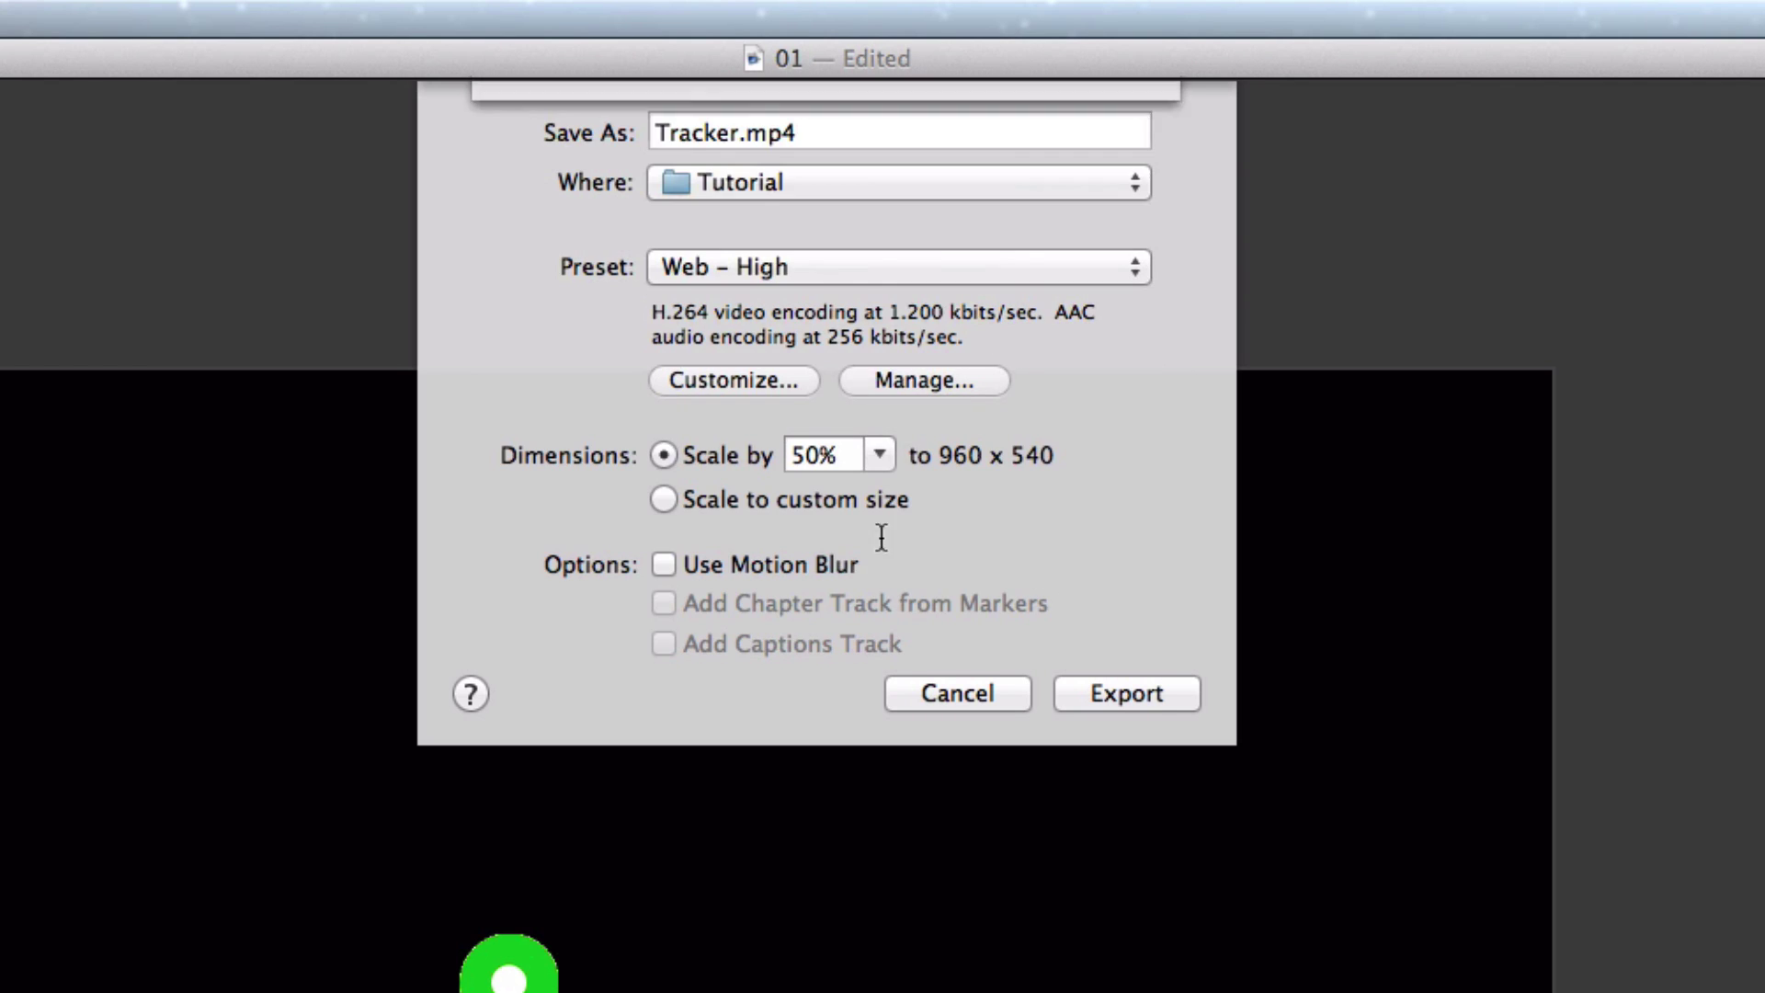
Step: Scale the export to 100% for full 1920 × 1080 output
{"action": "left_click", "coordinate": [876, 455]}
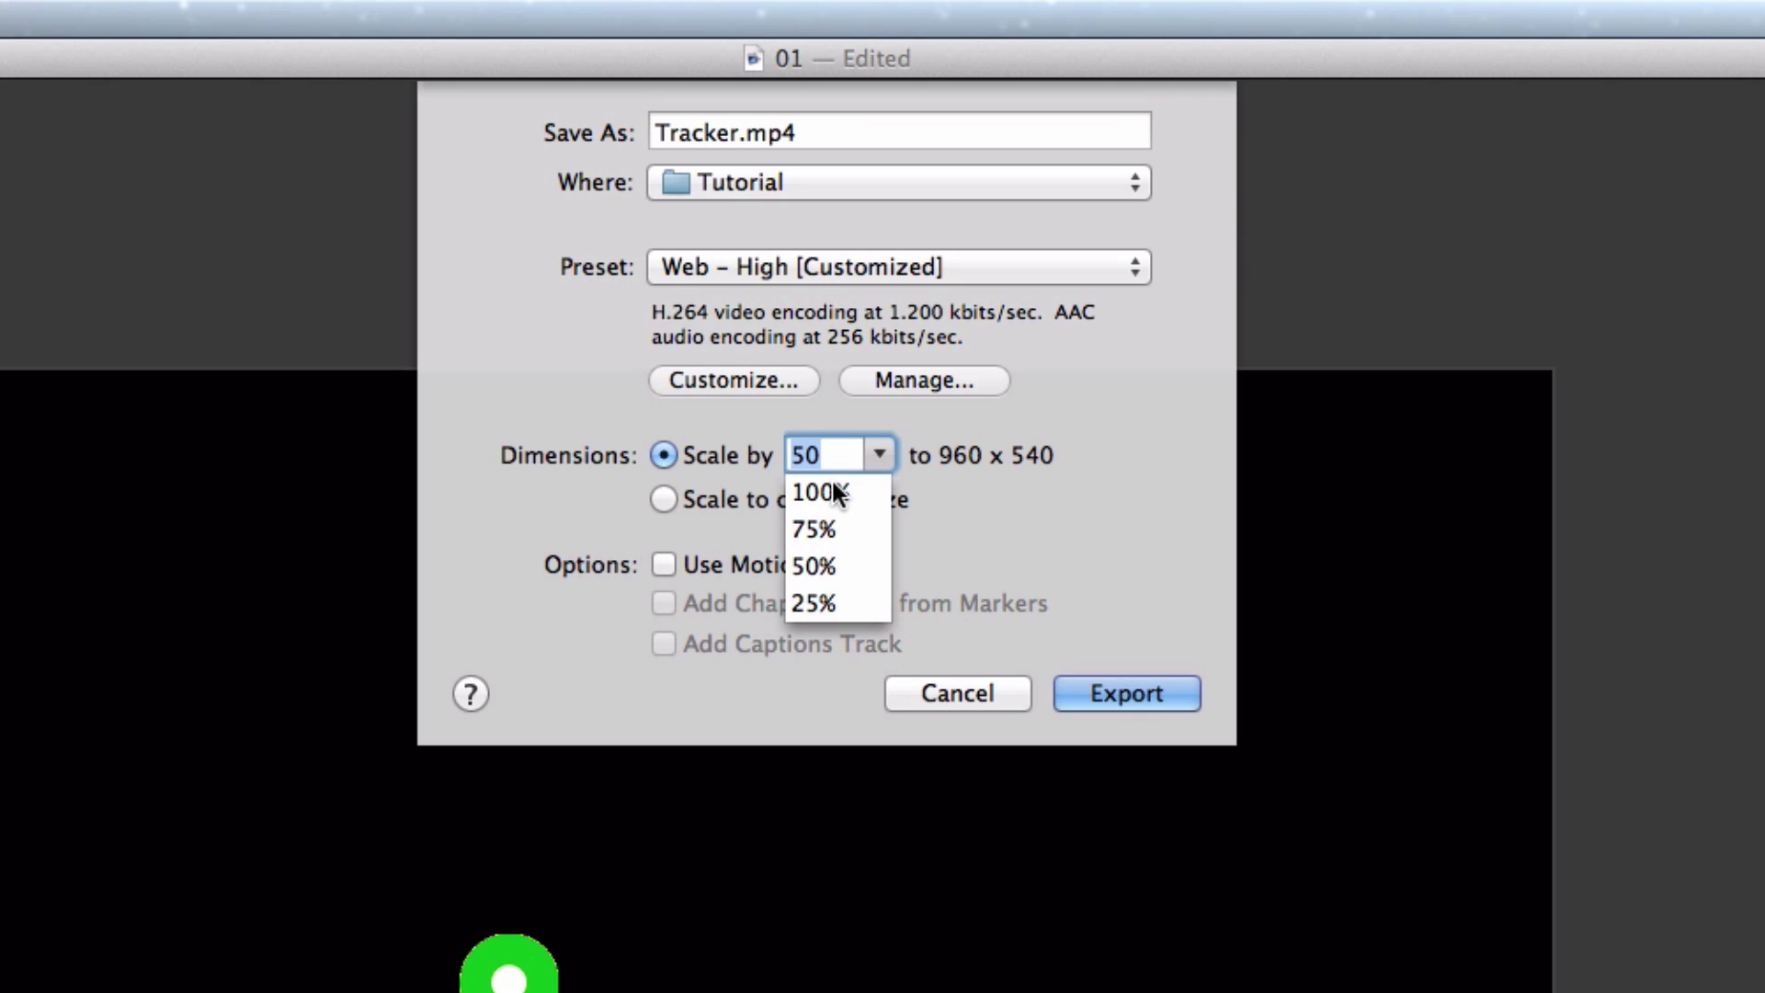
{"action": "left_click", "coordinate": [831, 489]}
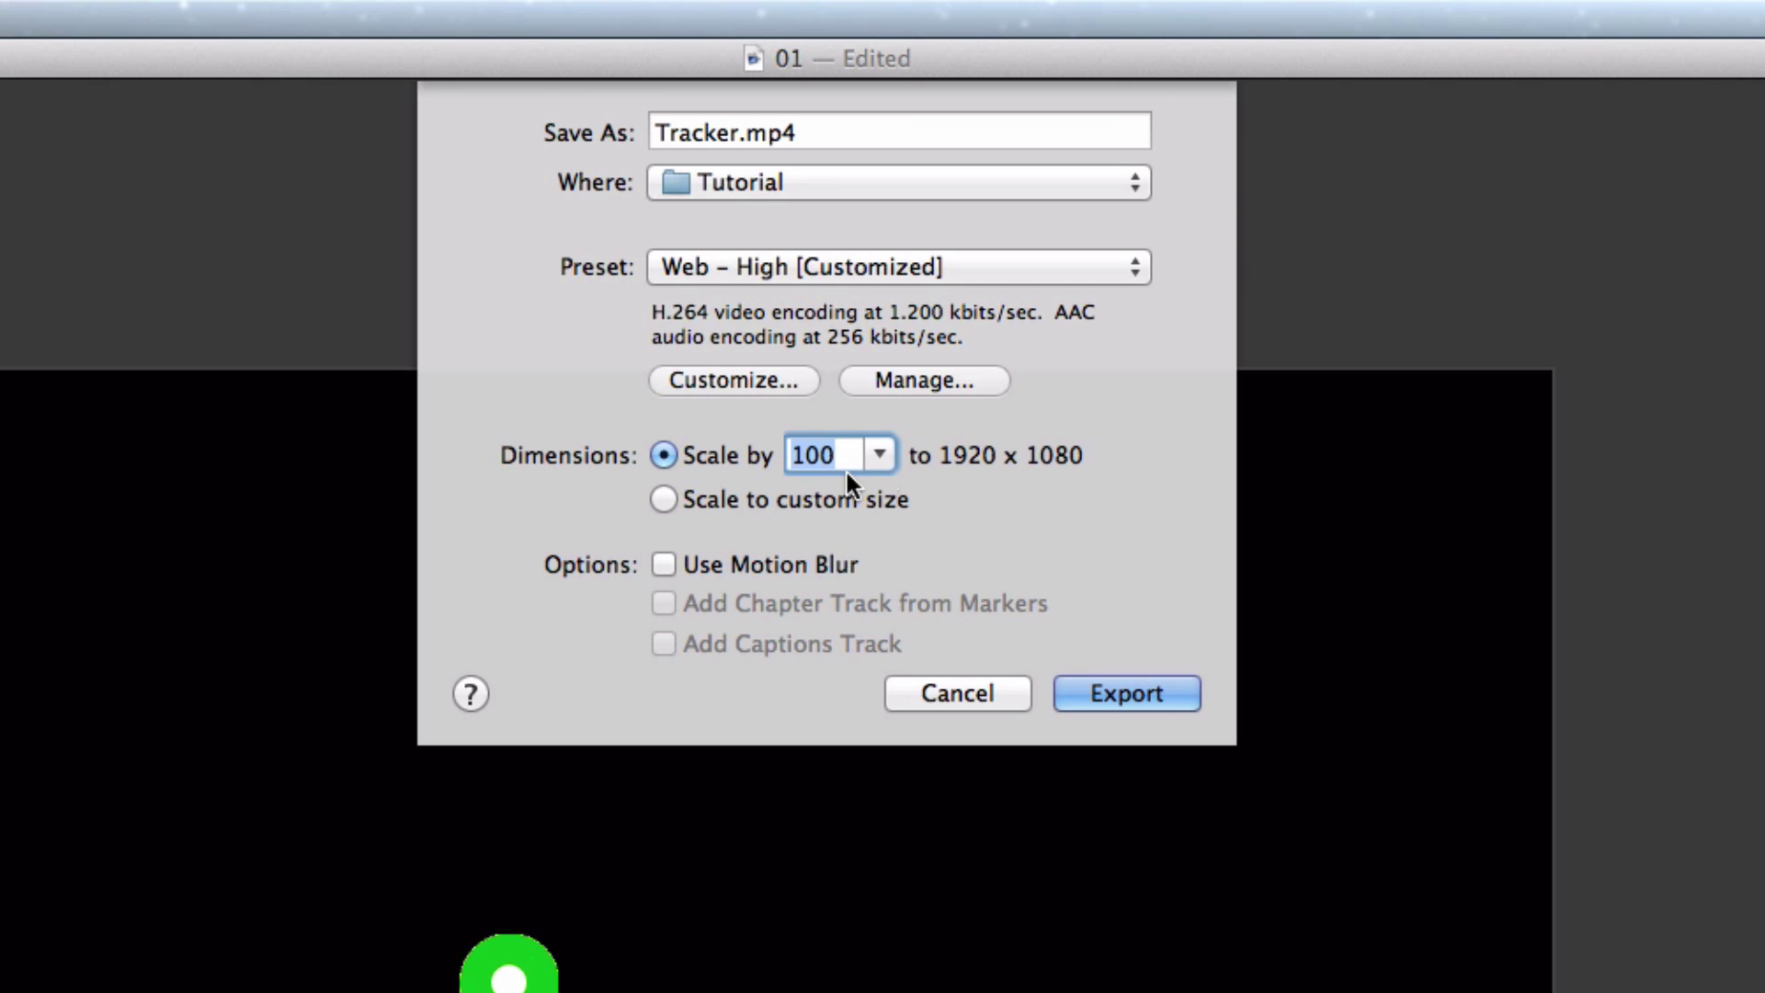
{"action": "mouse_move", "coordinate": [1077, 459]}
{"action": "key", "text": "Tab"}
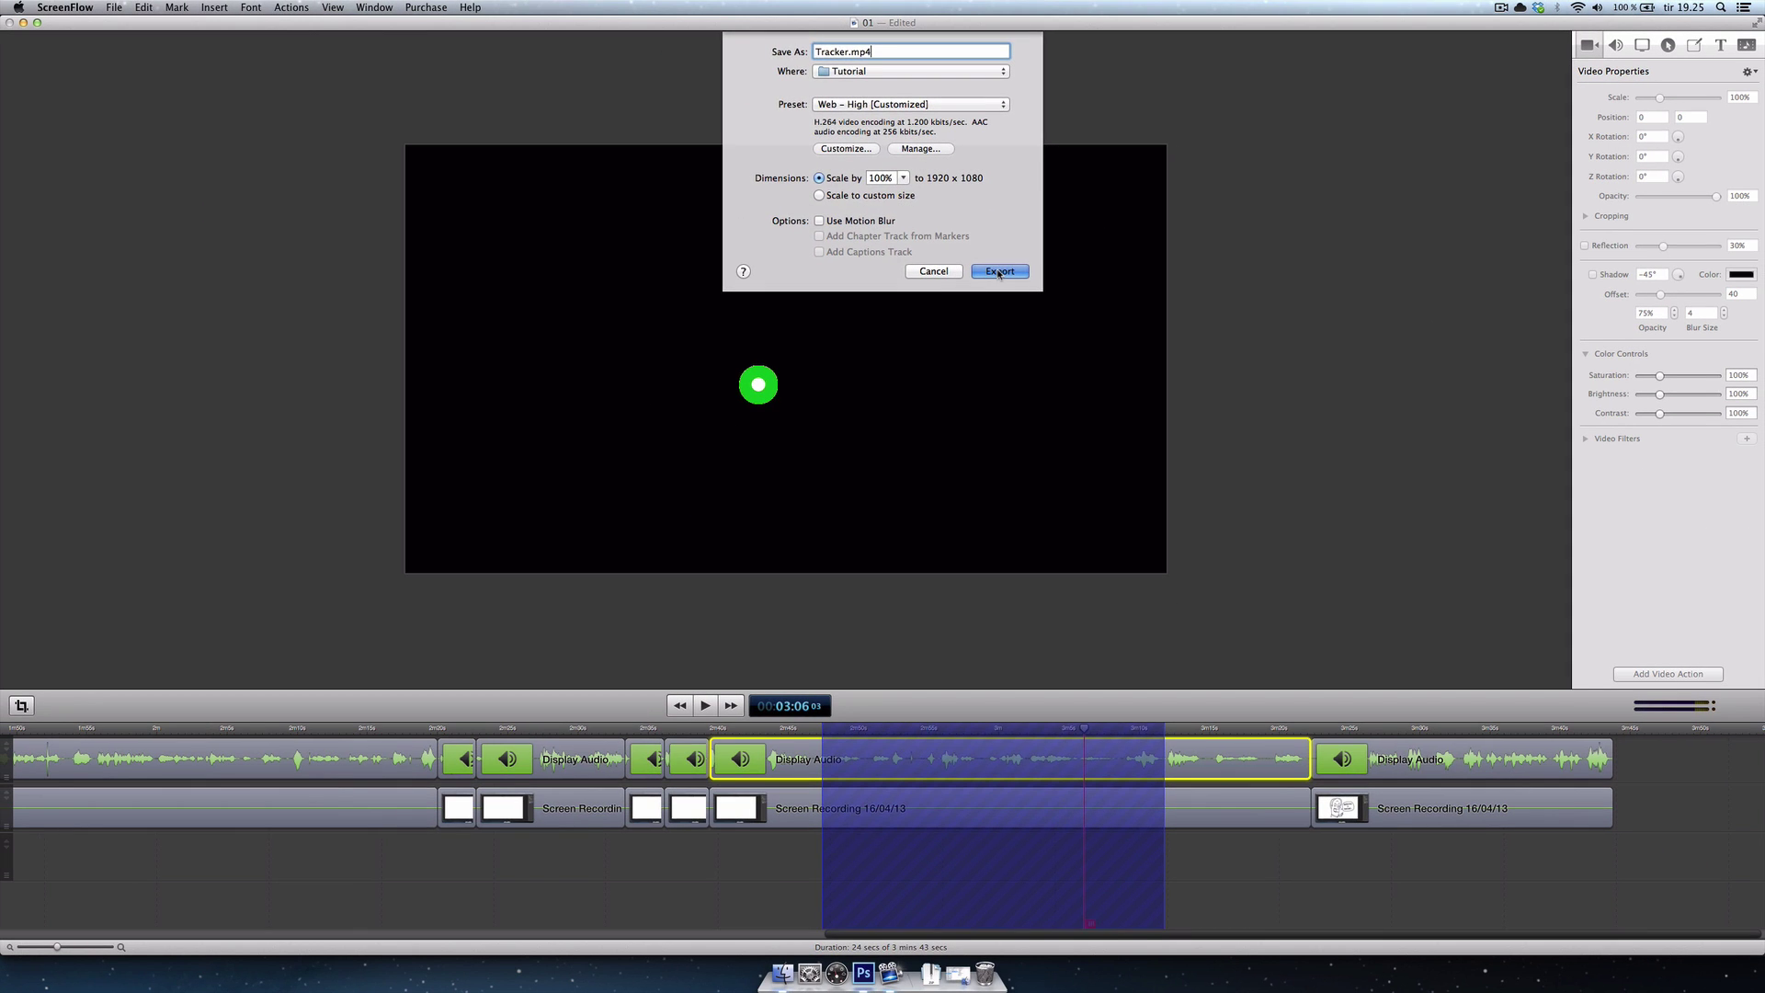
Step: Export the selected ScreenFlow range as Tracker.mp4 and wait for it to finish
{"action": "left_click", "coordinate": [1000, 272]}
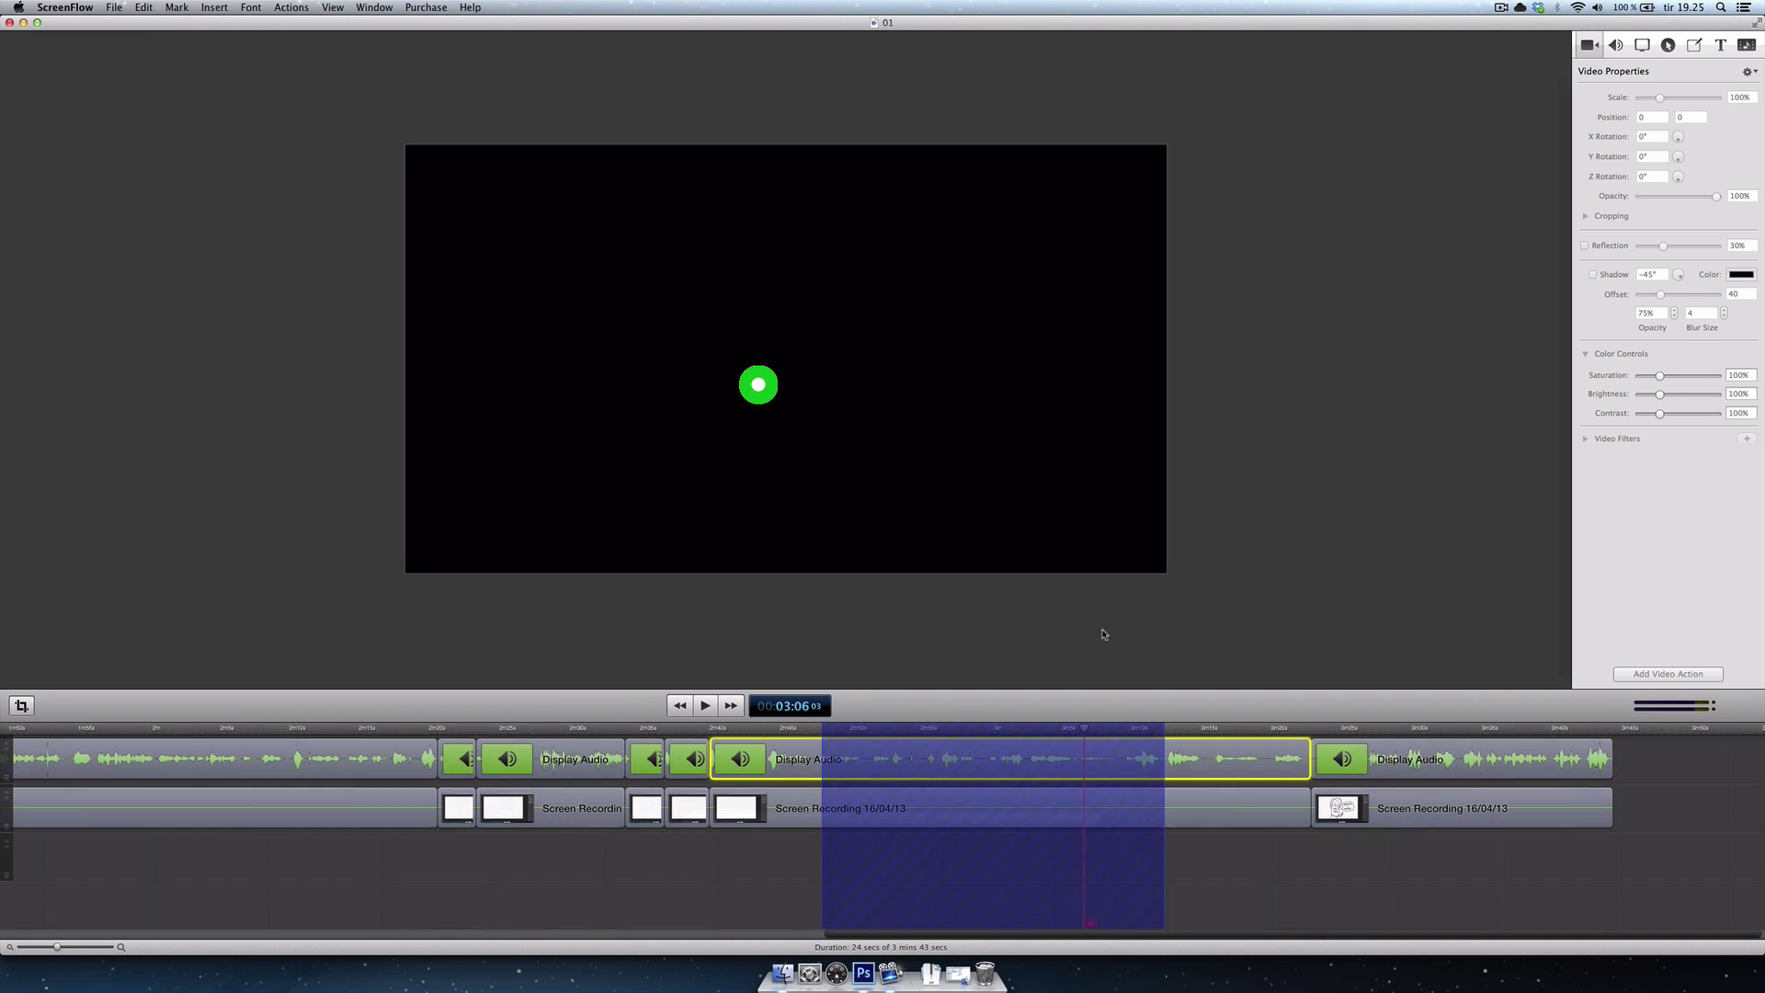
Step: Set the Screen Recording clip's brightness to 100% so the drawing sits on white
{"action": "left_click", "coordinate": [1083, 796]}
{"action": "left_click", "coordinate": [1050, 730]}
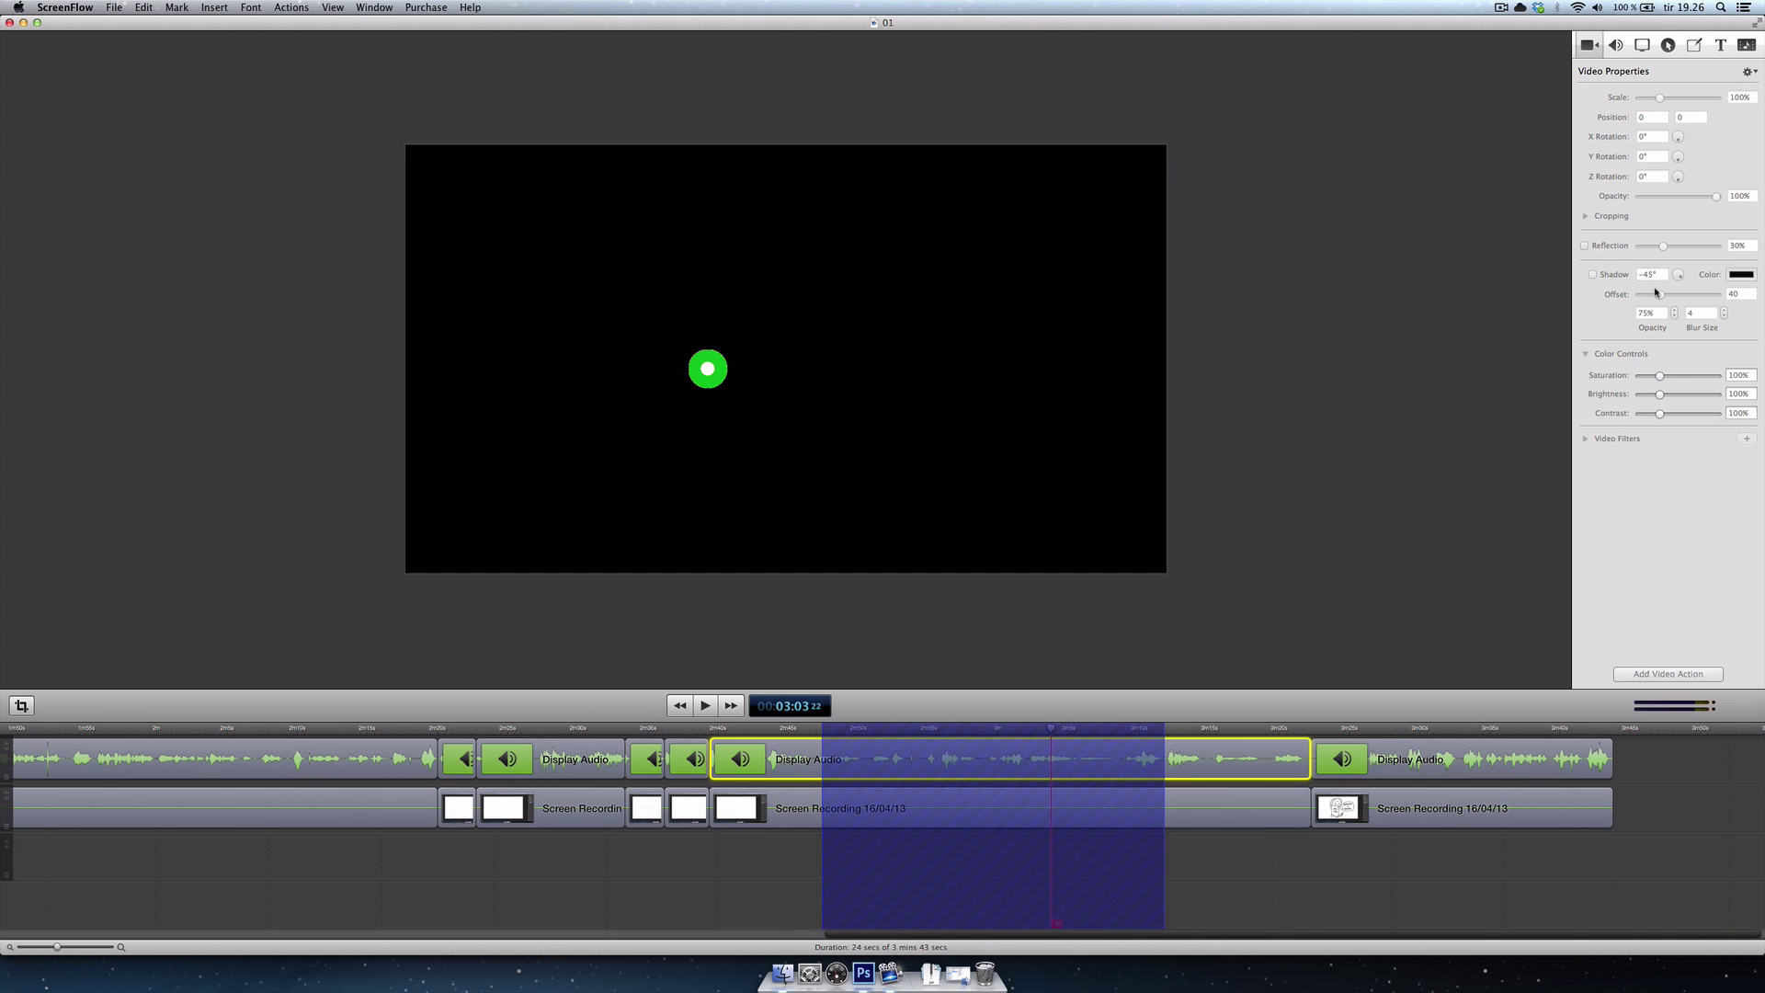
{"action": "left_click", "coordinate": [1186, 795]}
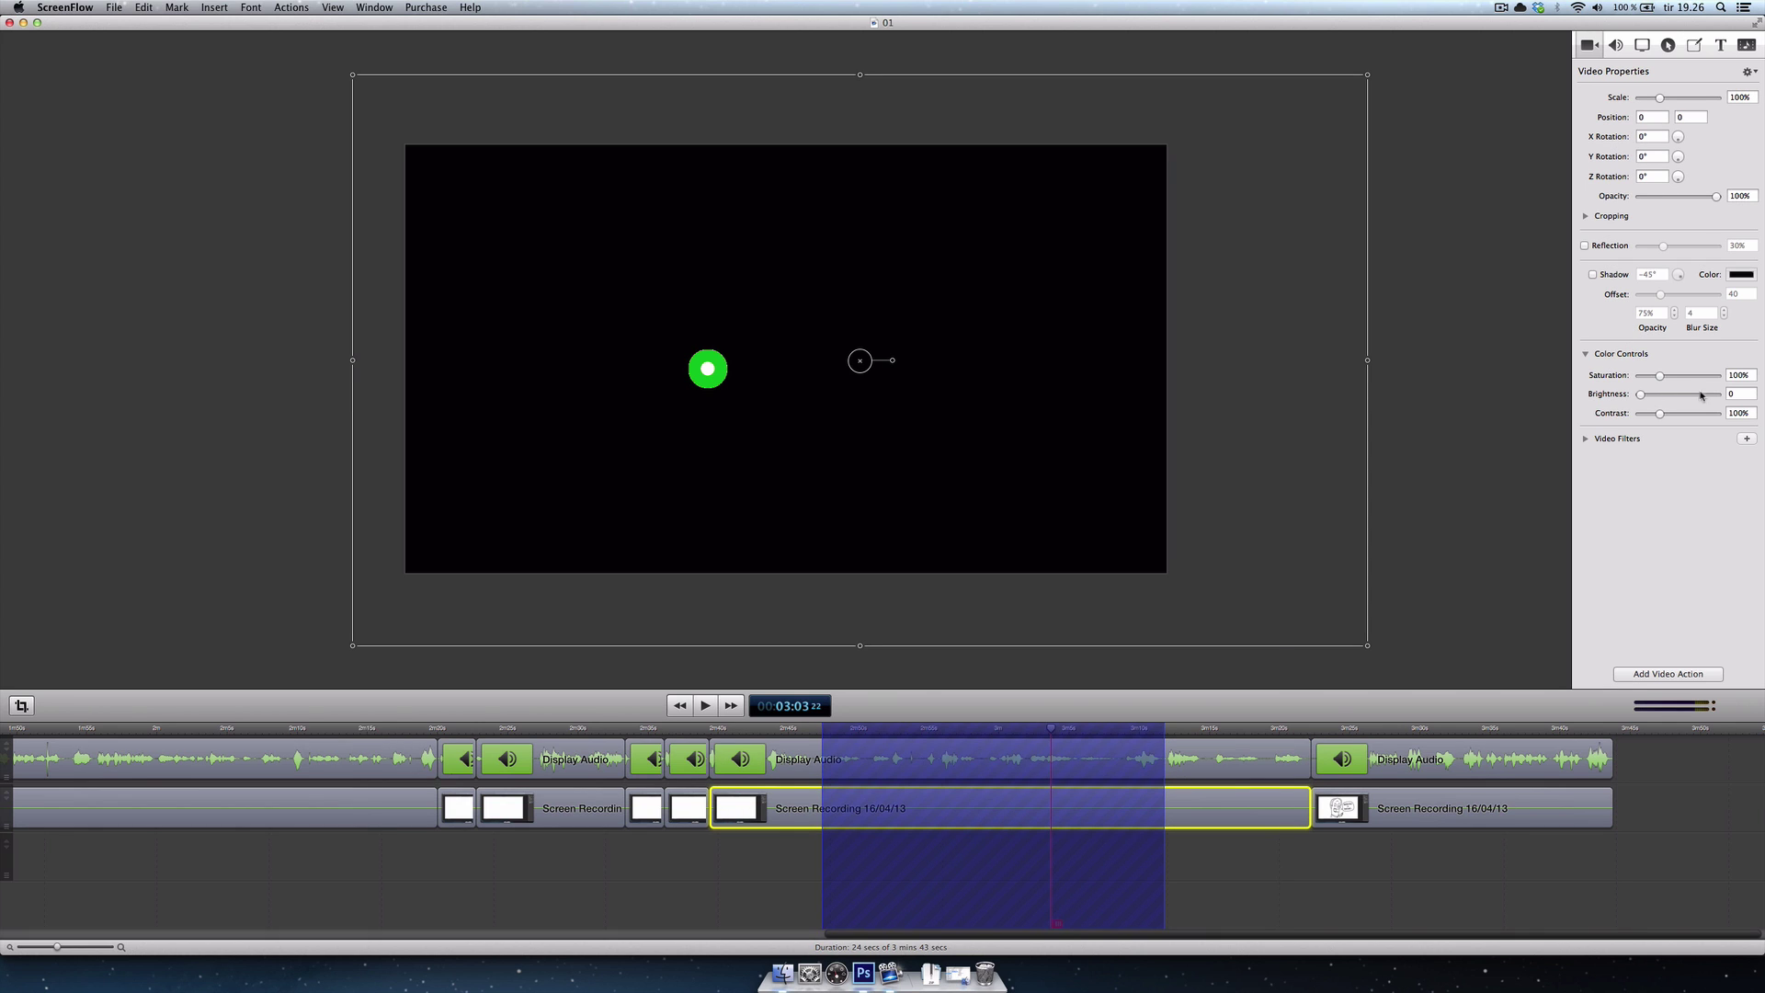
{"action": "double_click", "coordinate": [1732, 394]}
{"action": "type", "text": "100"}
{"action": "key", "text": "Tab"}
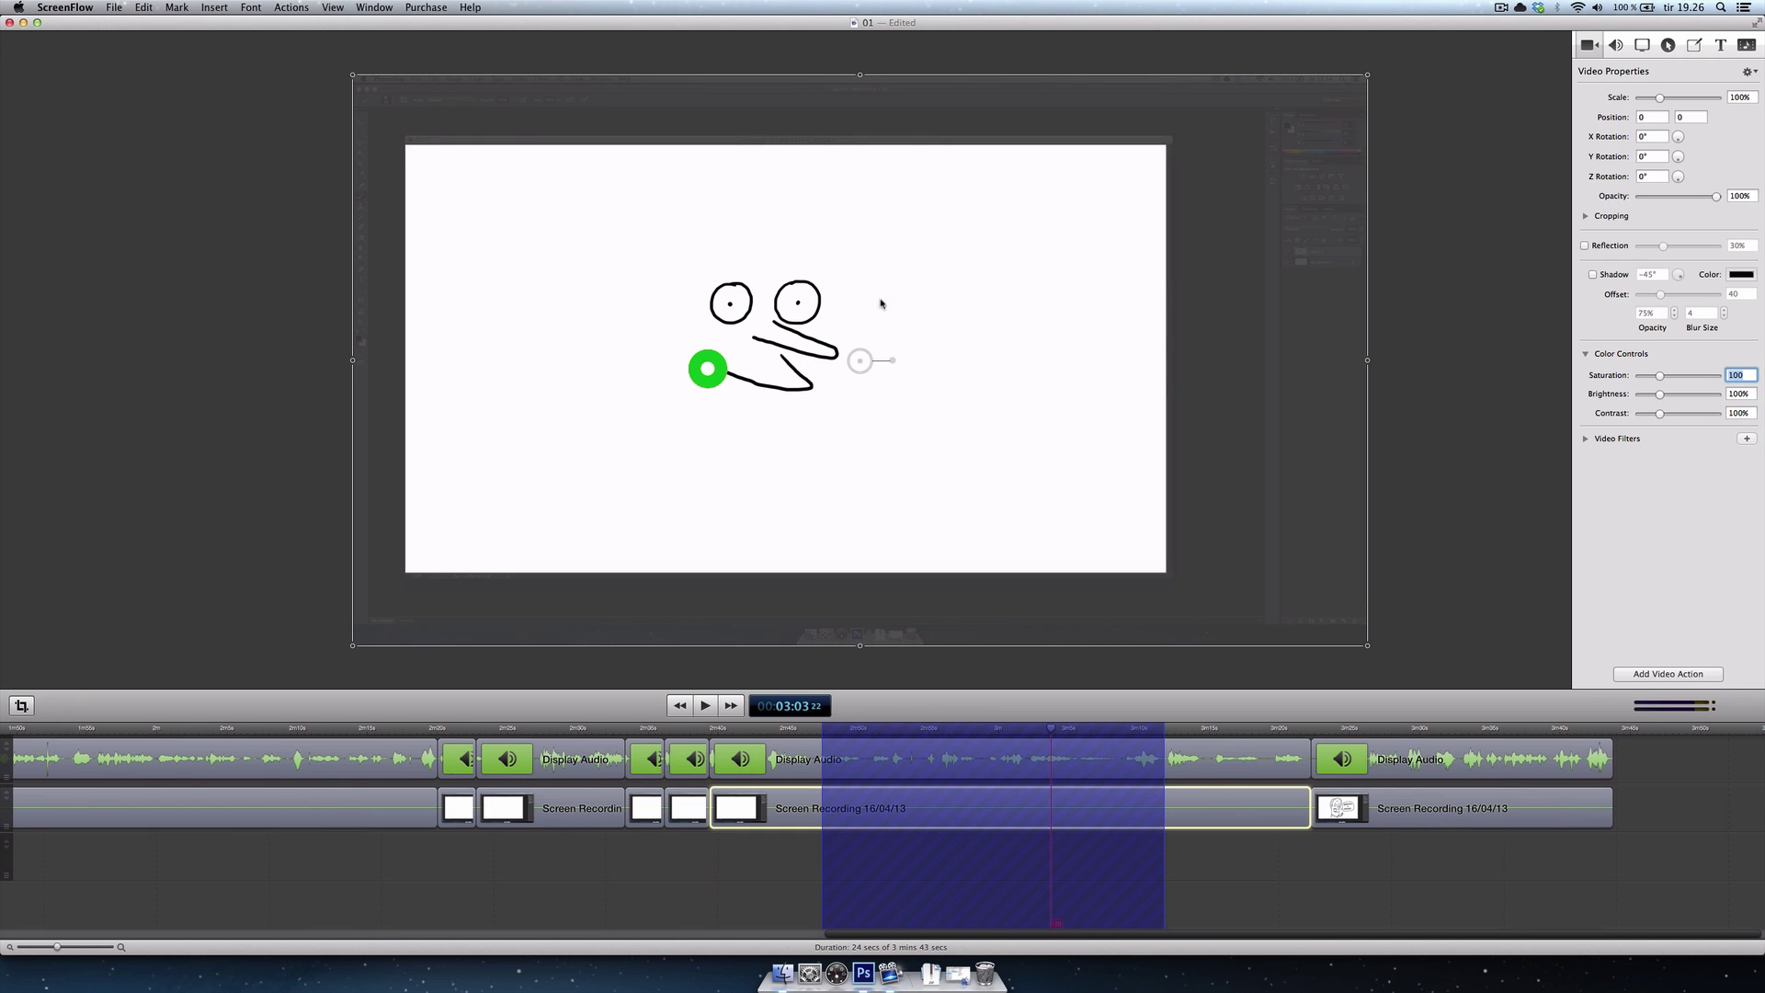
Step: Hide the recorded mouse pointer in Screen Recording Properties and return to 02:57
{"action": "left_click", "coordinate": [1645, 46]}
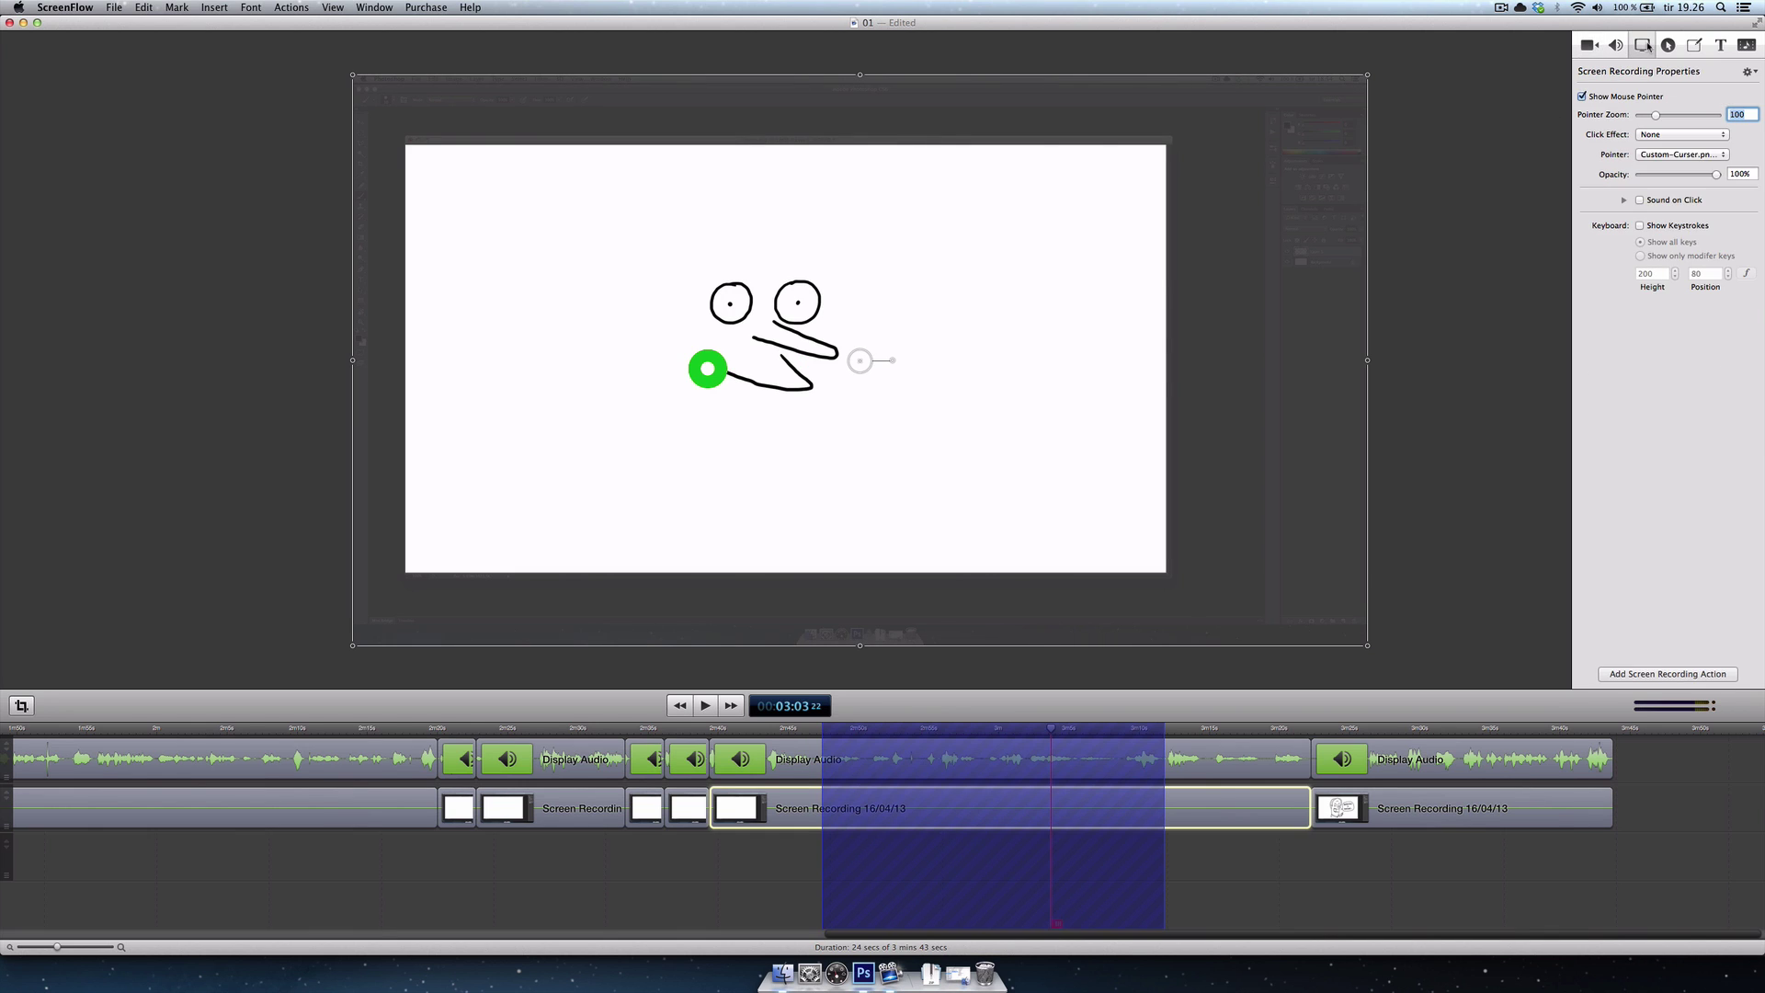
{"action": "left_click", "coordinate": [1582, 97]}
{"action": "left_click_drag", "start_coordinate": [1037, 733], "coordinate": [965, 733]}
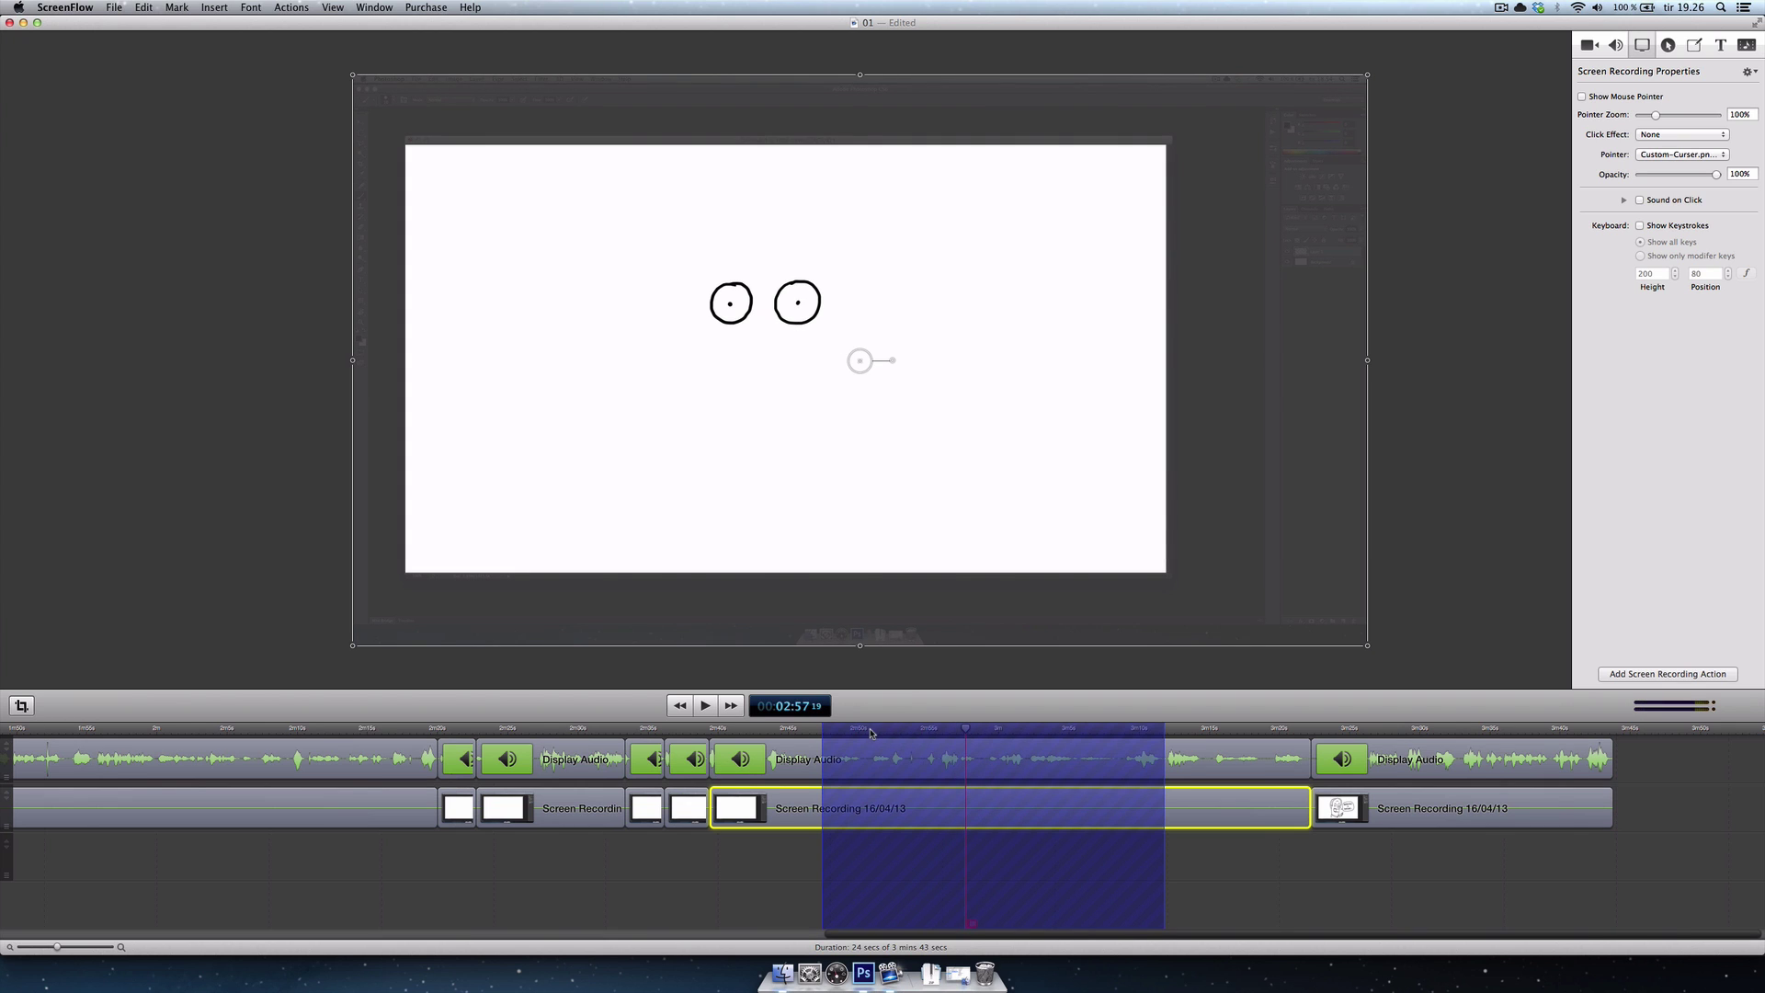
Step: Export the selected range as Drawing.mp4 into the Tutorial folder, then save the ScreenFlow project
{"action": "key", "text": "space"}
{"action": "left_click", "coordinate": [114, 8]}
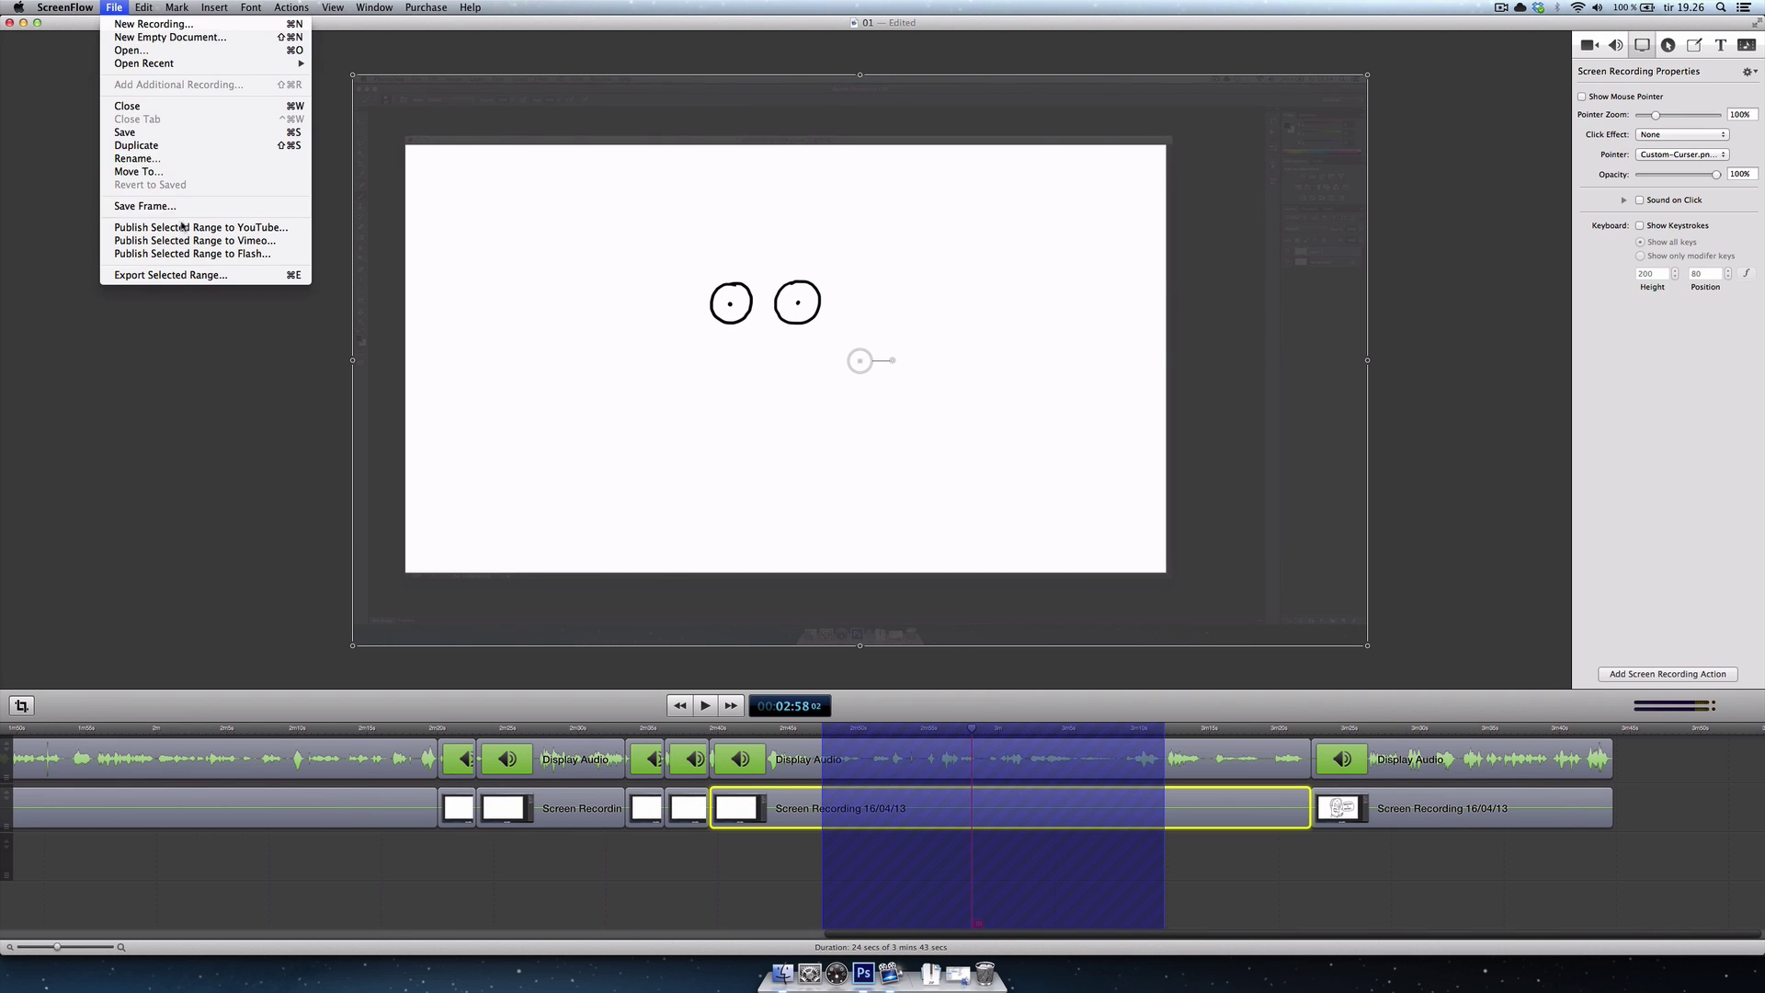
{"action": "left_click", "coordinate": [170, 275]}
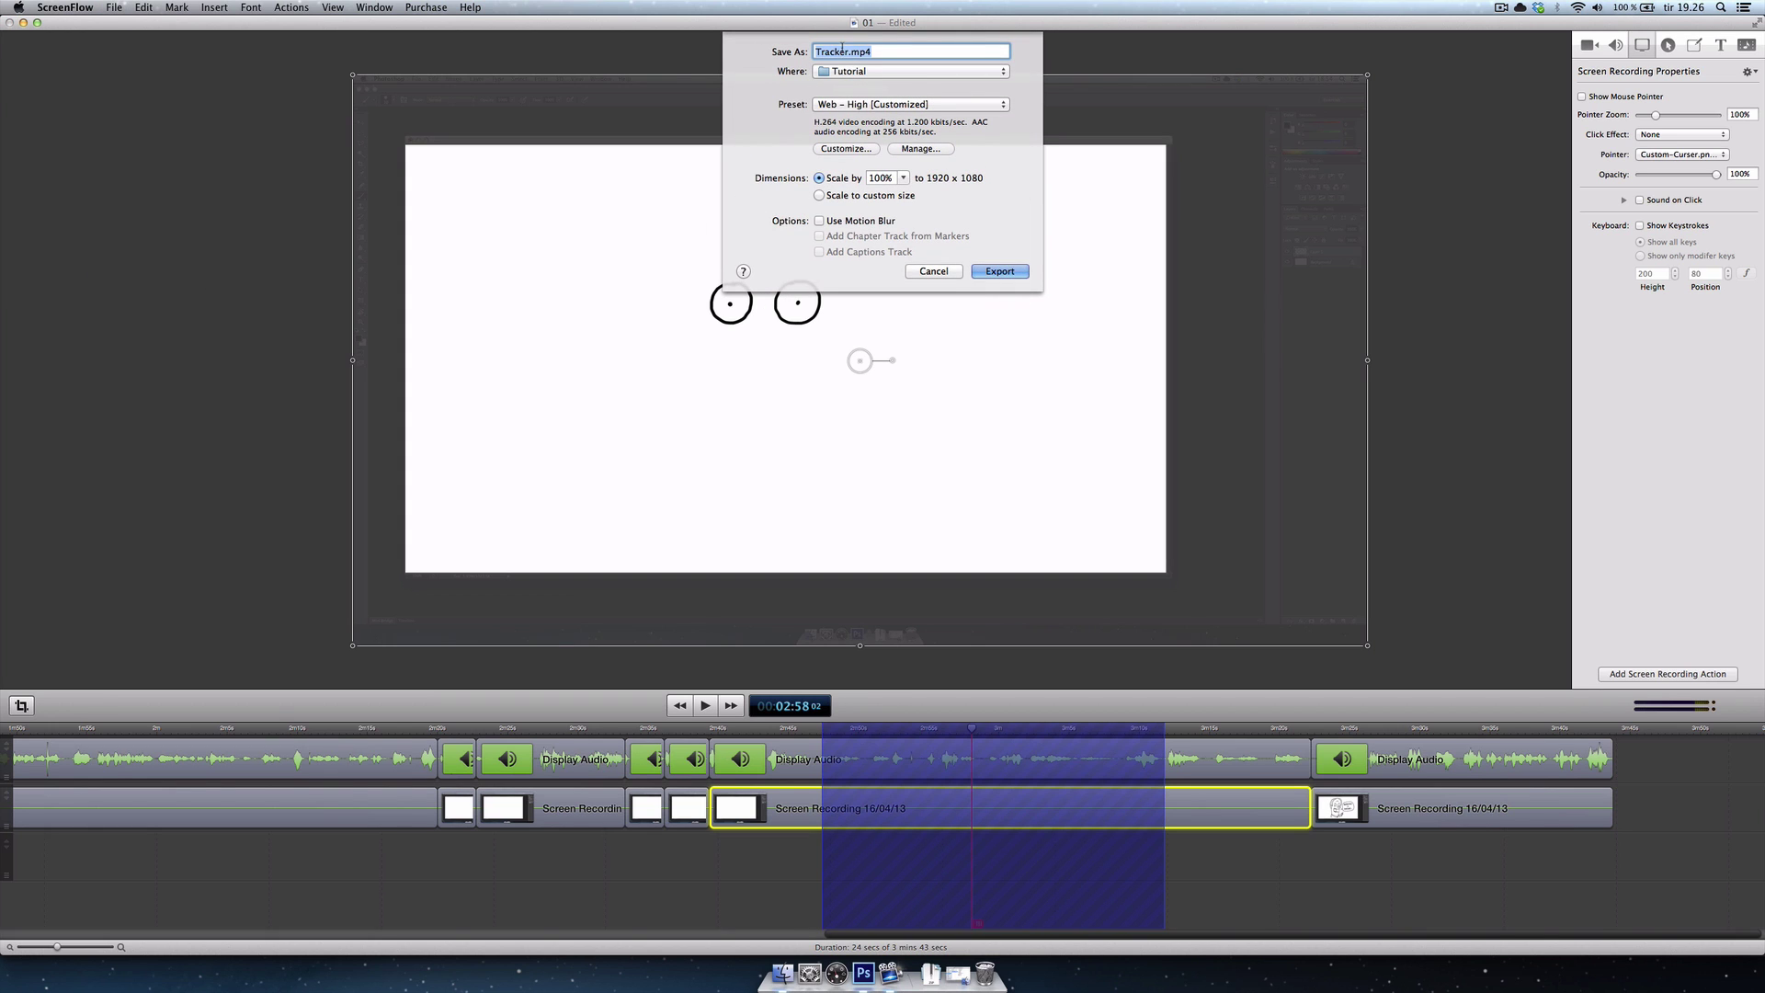
{"action": "key", "text": "Right"}
{"action": "double_click", "coordinate": [839, 51]}
{"action": "type", "text": "Drawing"}
{"action": "left_click", "coordinate": [998, 272]}
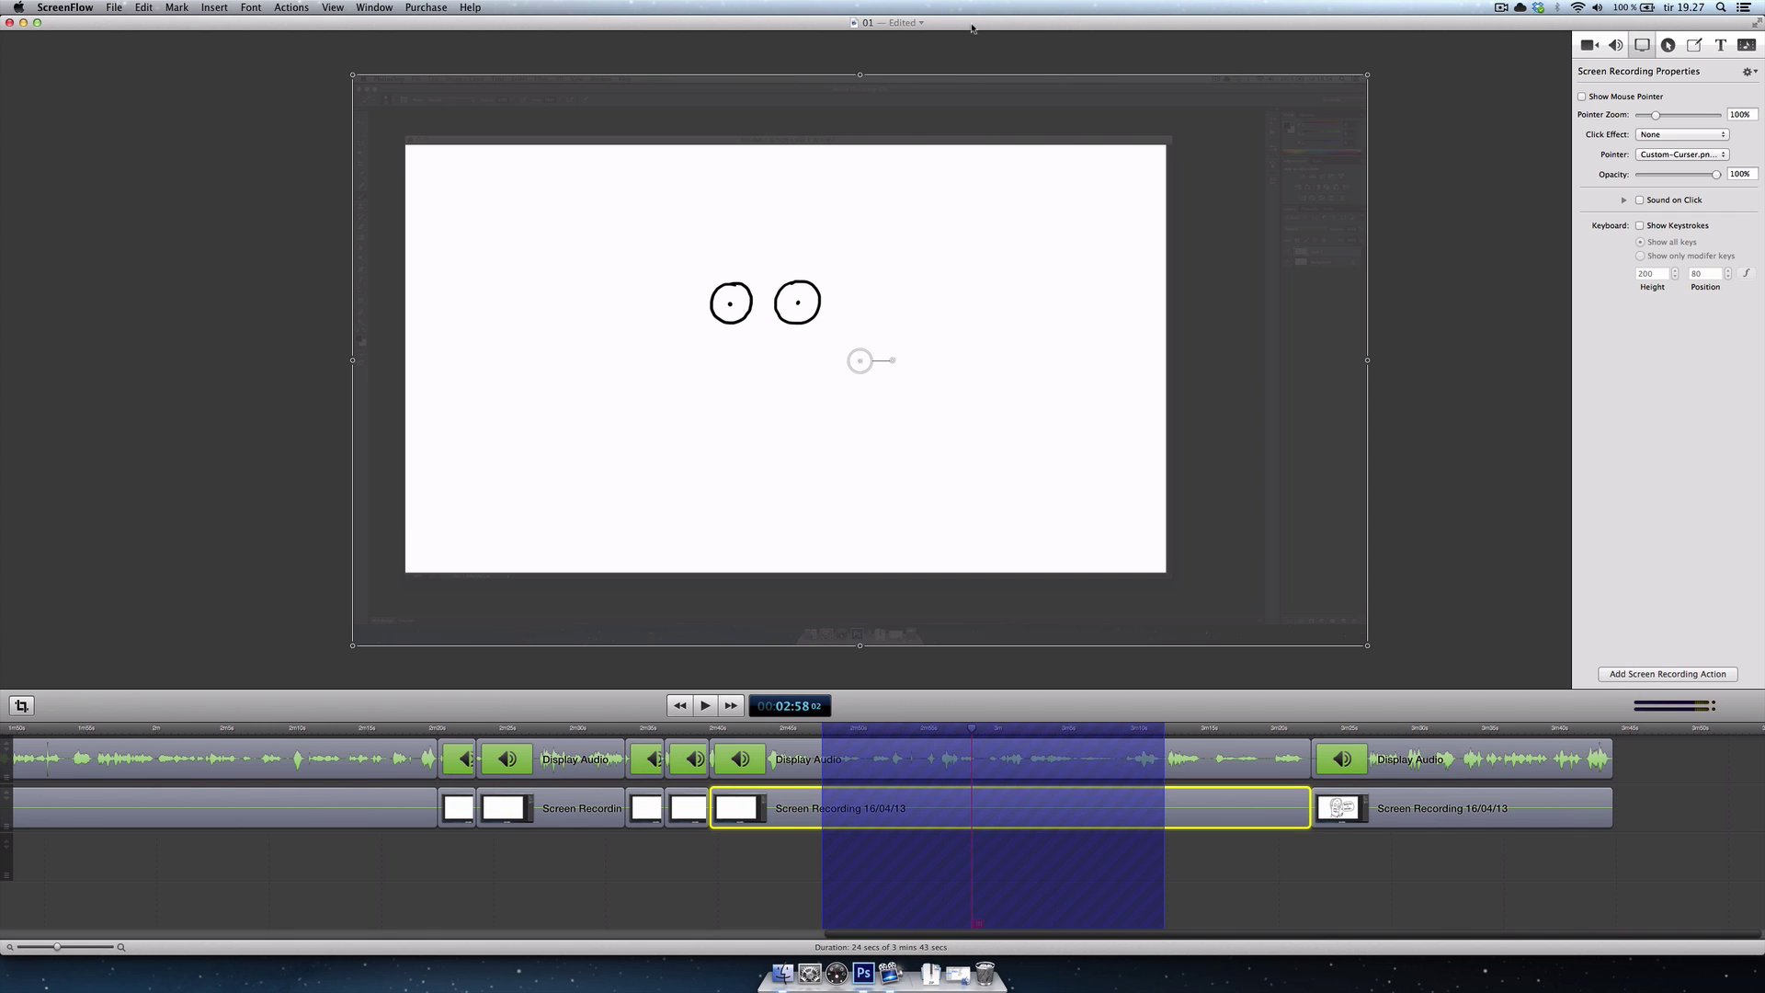
{"action": "key", "text": "super+s"}
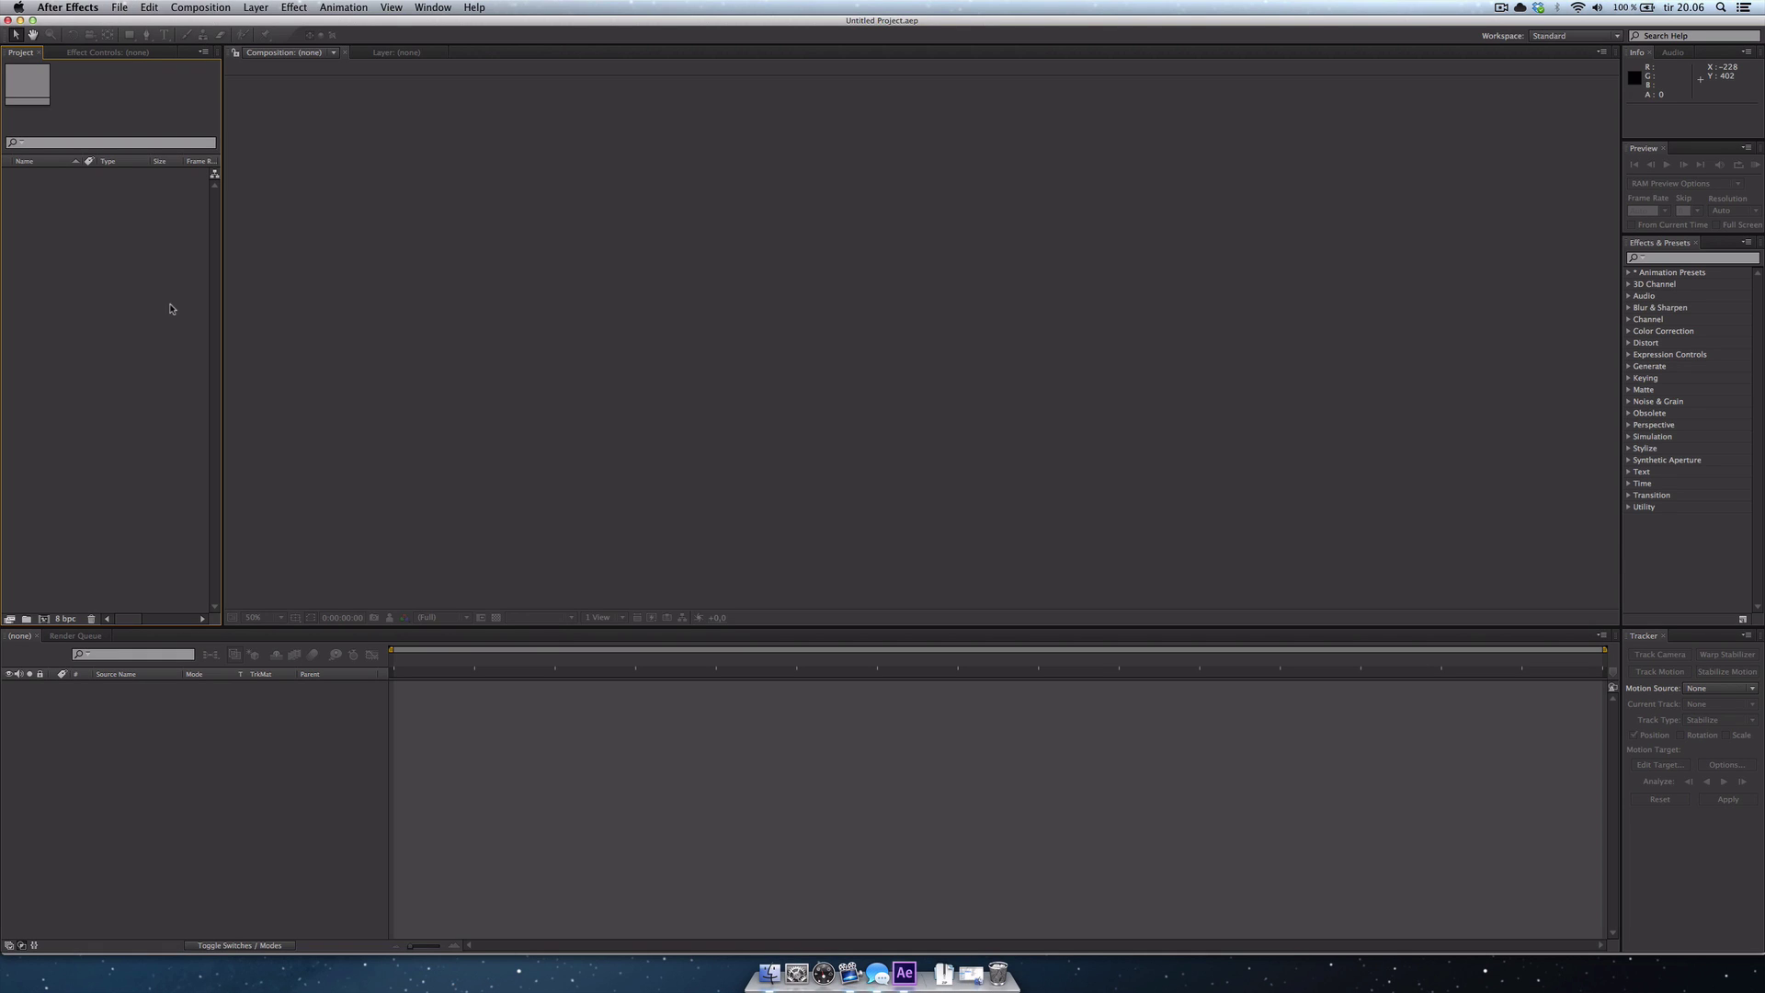
Step: Drag Drawing.mp4 and Tracker.mp4 from the Finder Tutorial folder into the After Effects Project panel
{"action": "key", "text": "super+Tab"}
{"action": "key", "text": "super+Tab"}
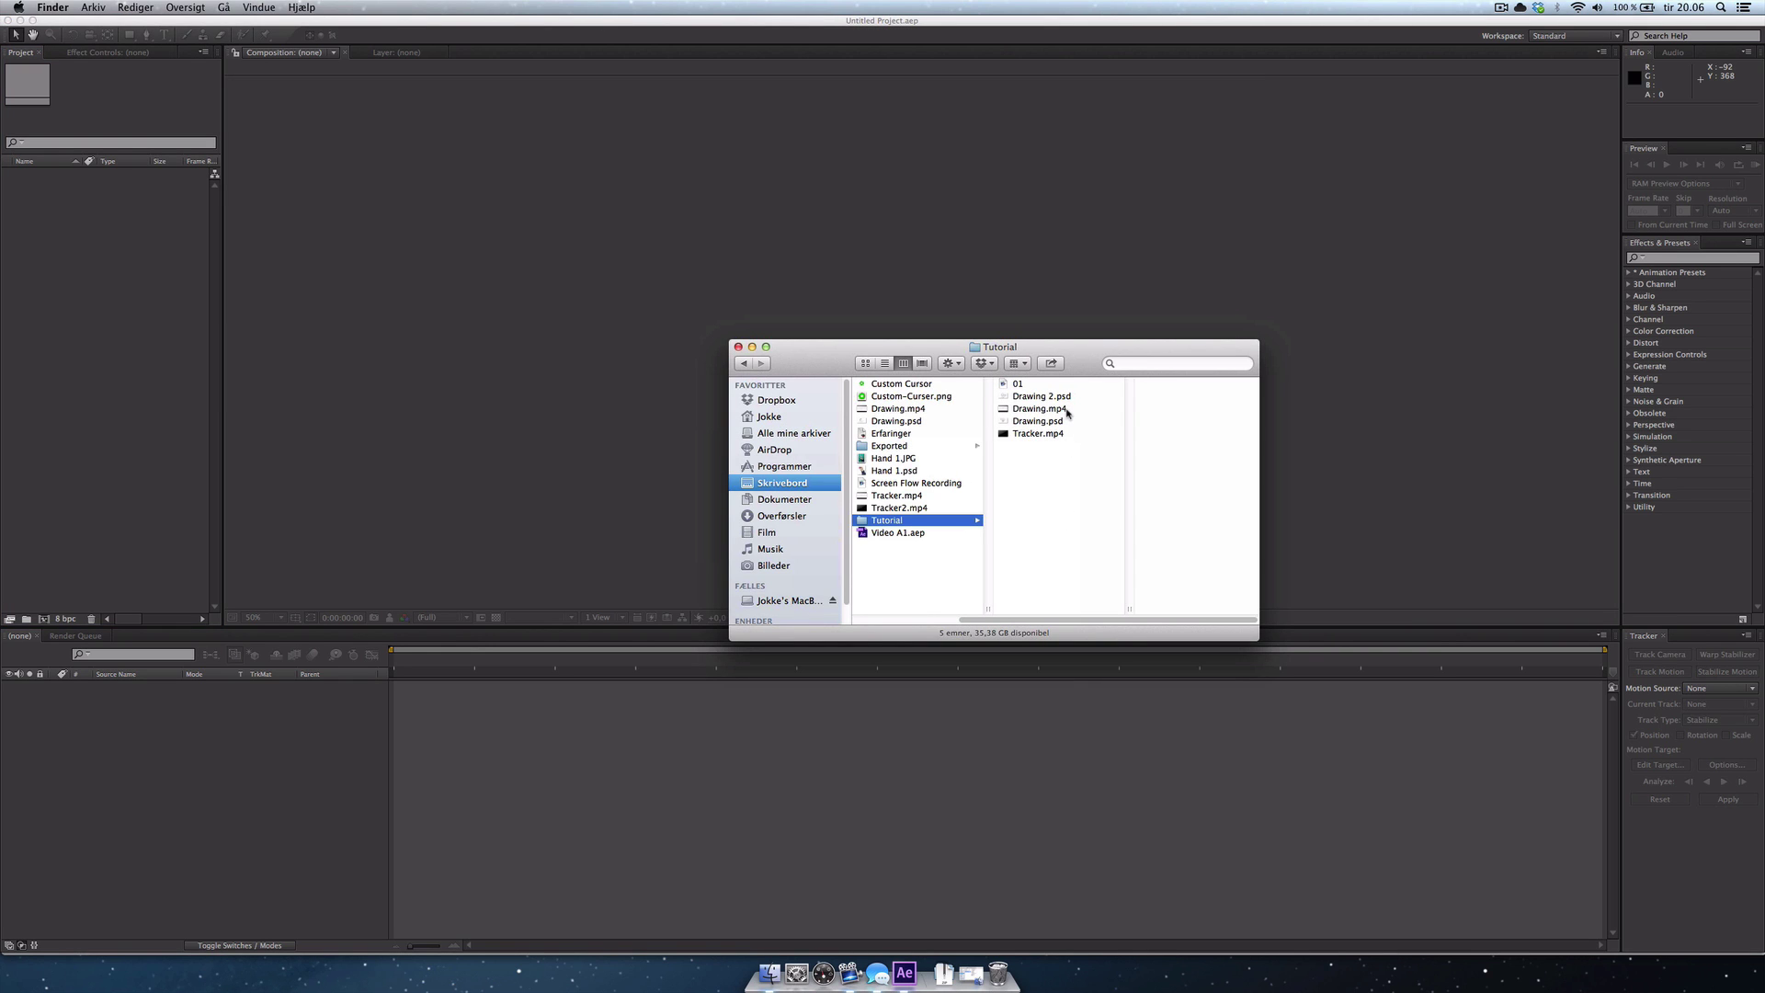
{"action": "left_click", "coordinate": [1067, 410]}
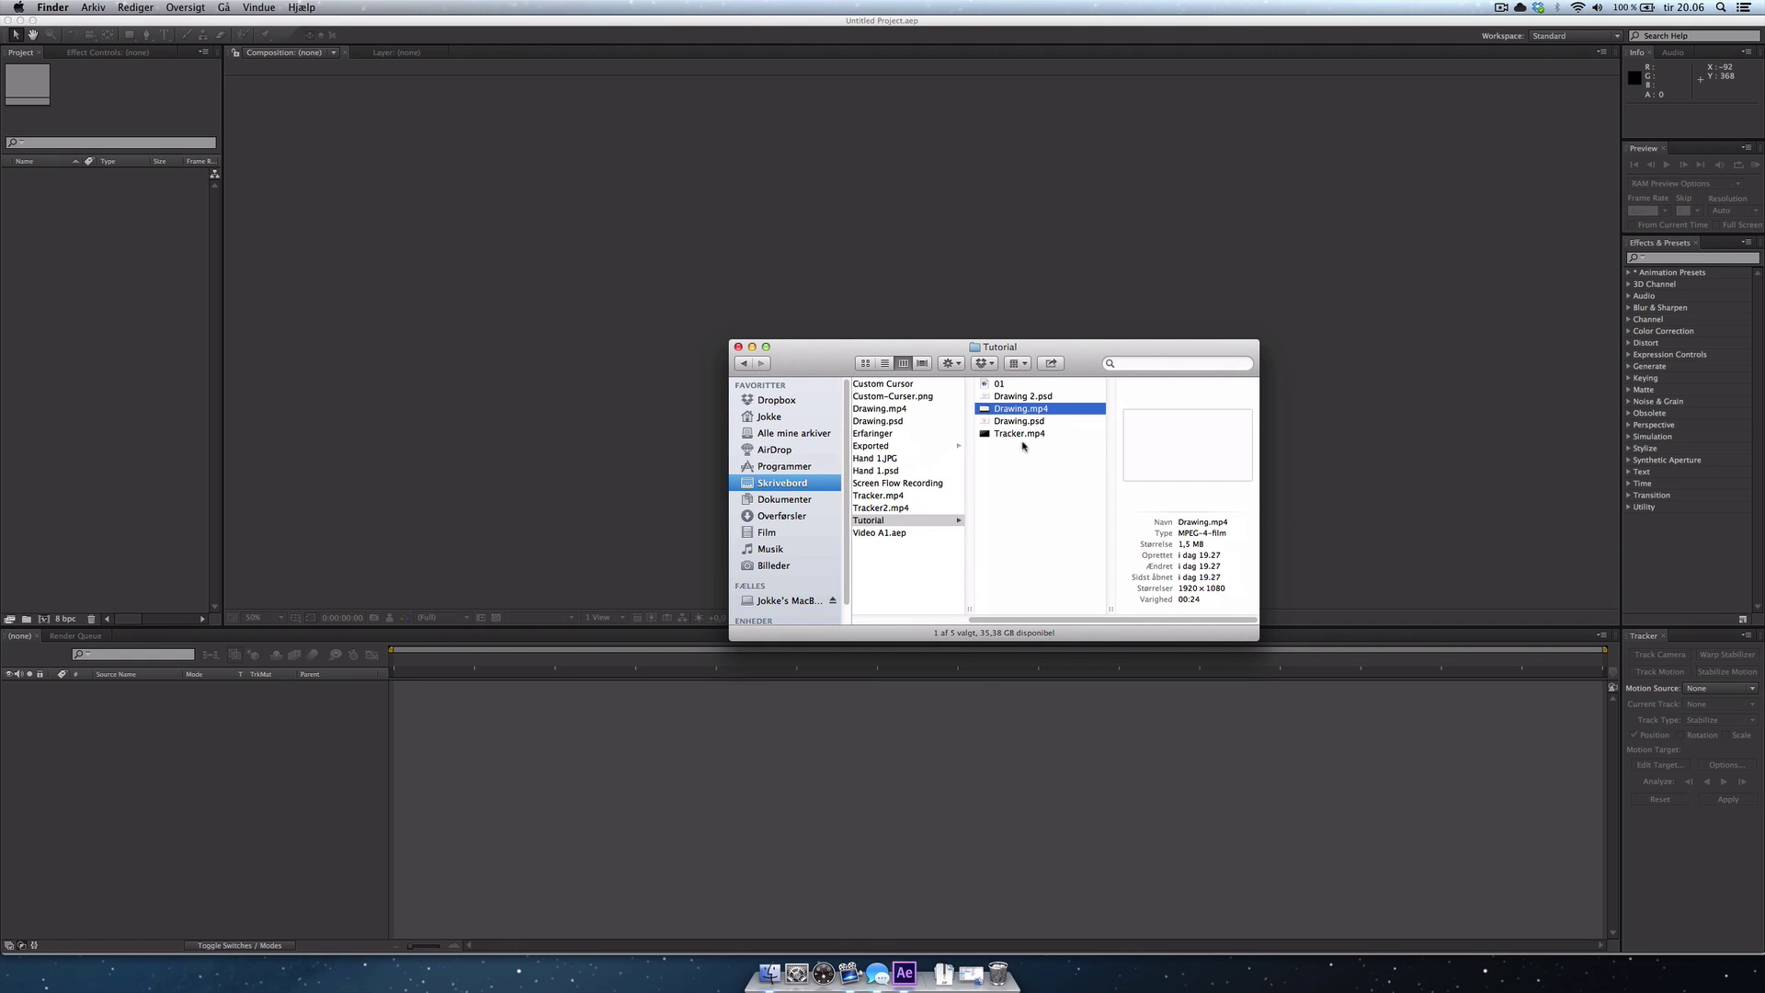
{"action": "left_click", "coordinate": [1023, 434], "text": "super"}
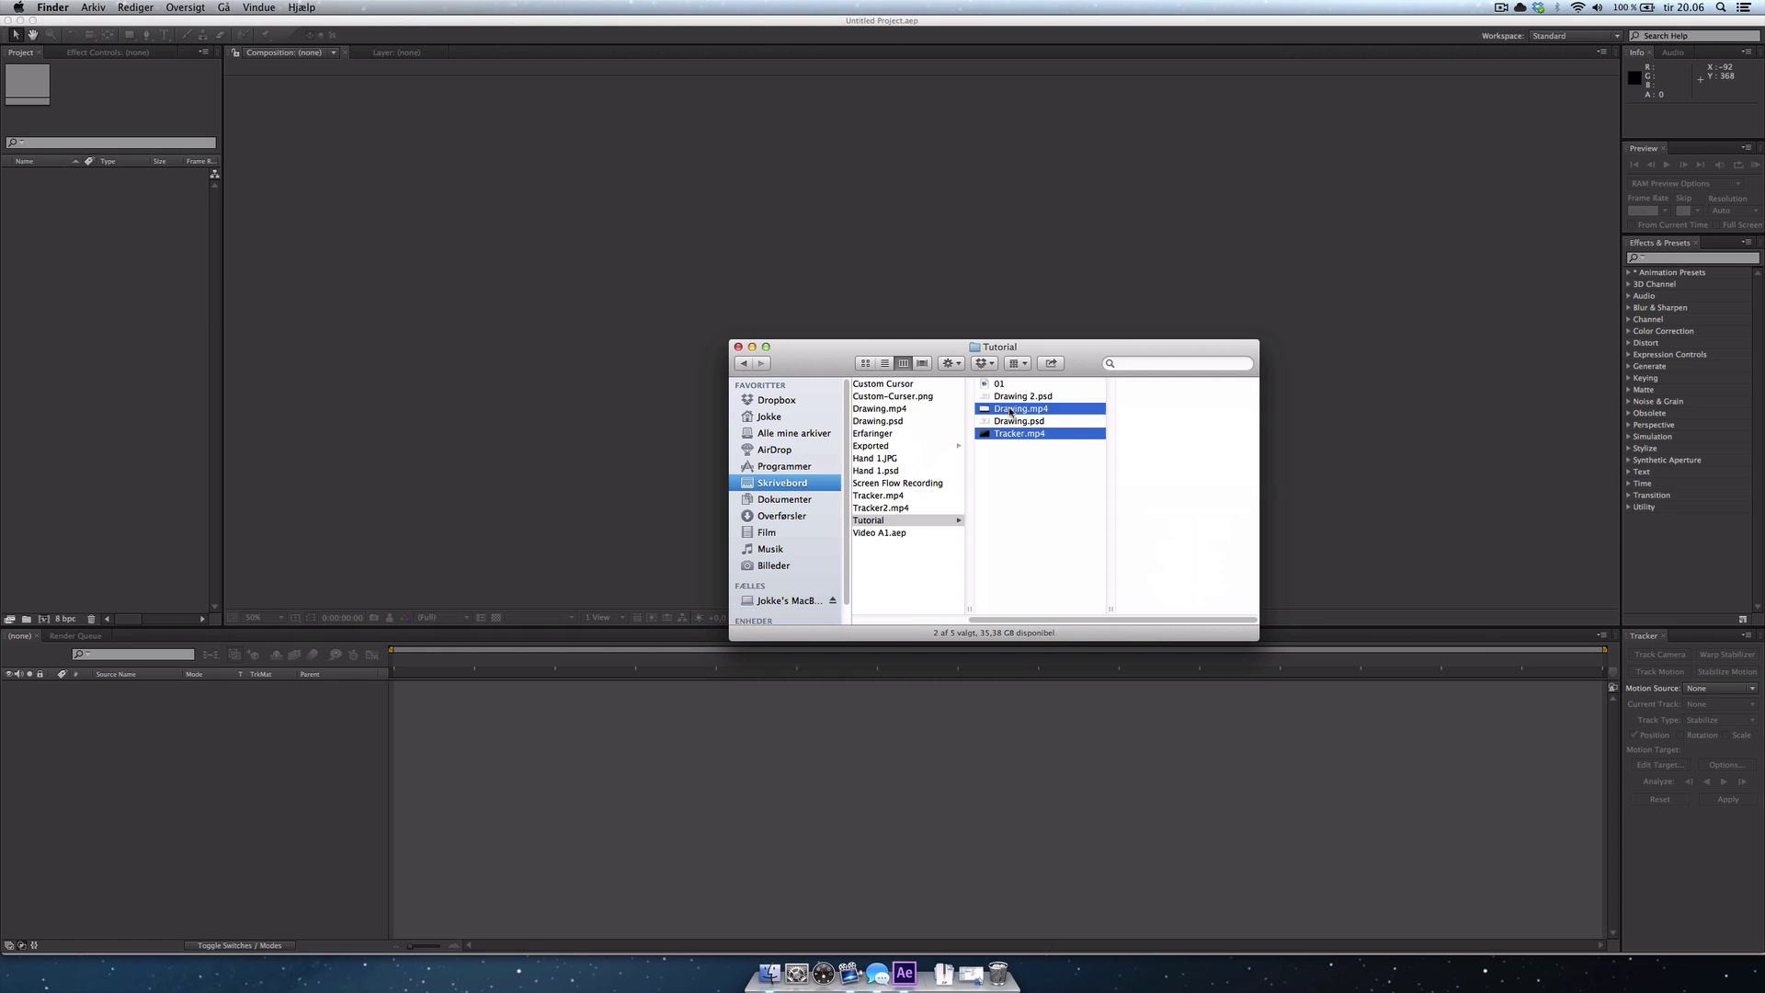
{"action": "left_click_drag", "start_coordinate": [1011, 410], "coordinate": [111, 245]}
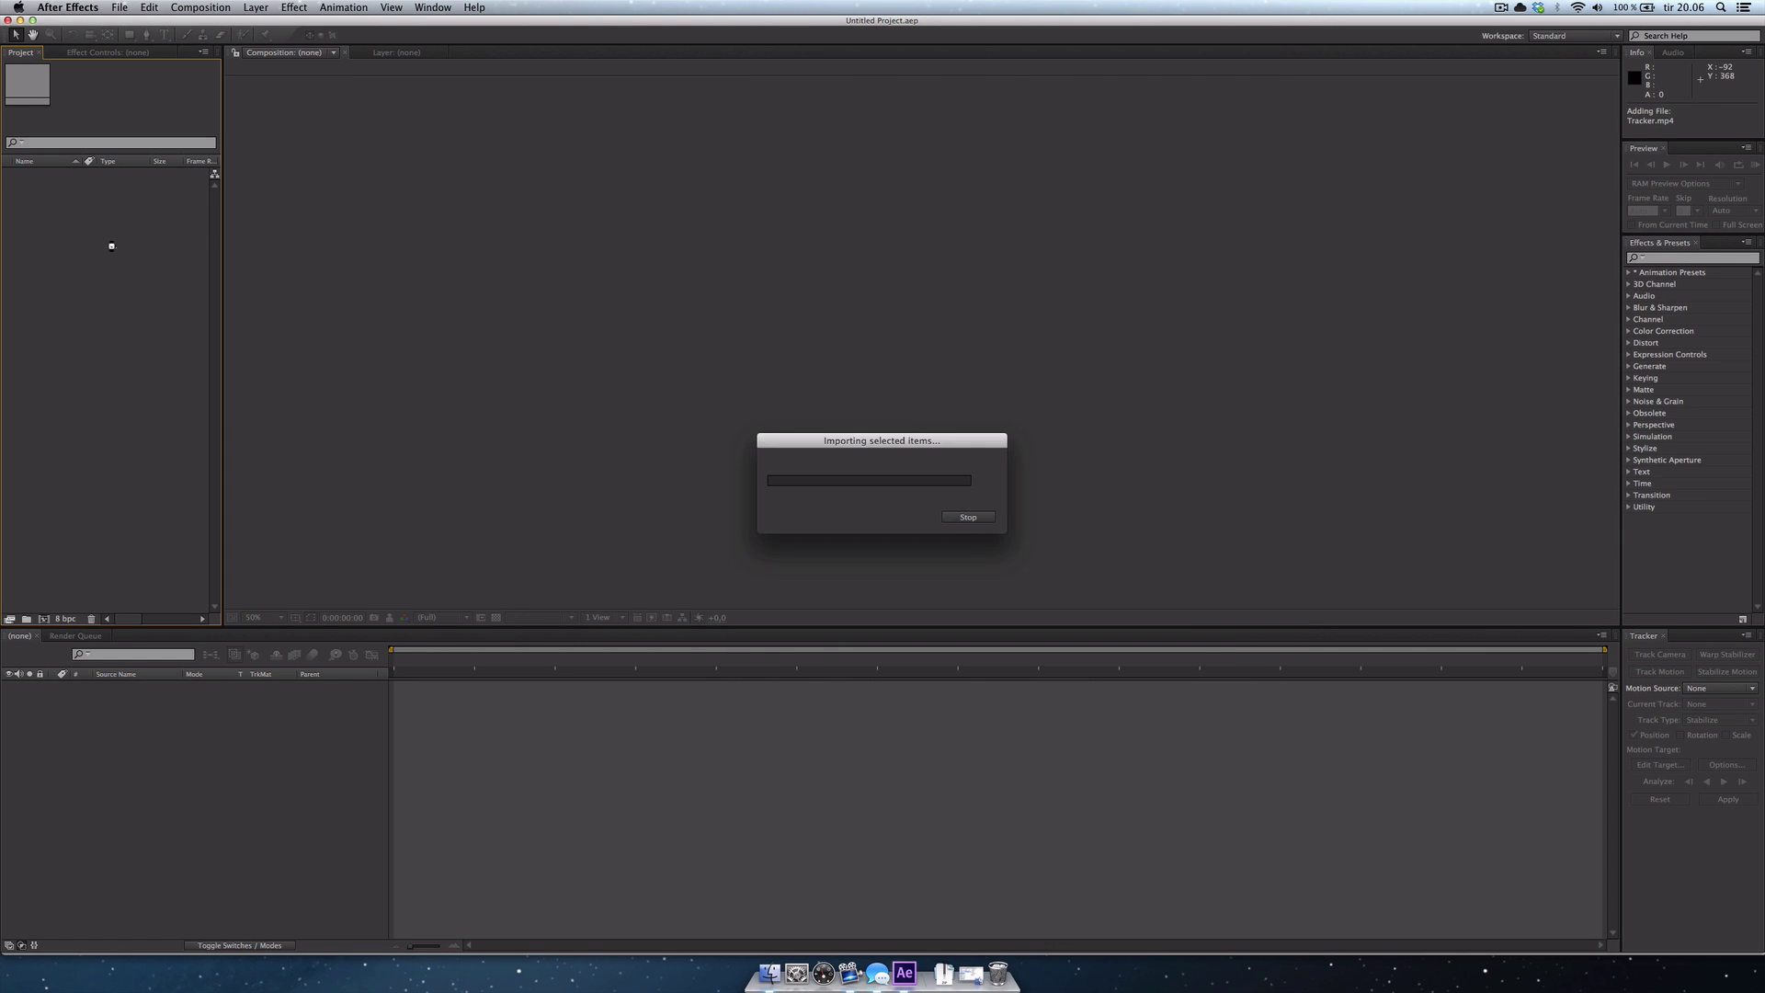
{"action": "left_click", "coordinate": [118, 245]}
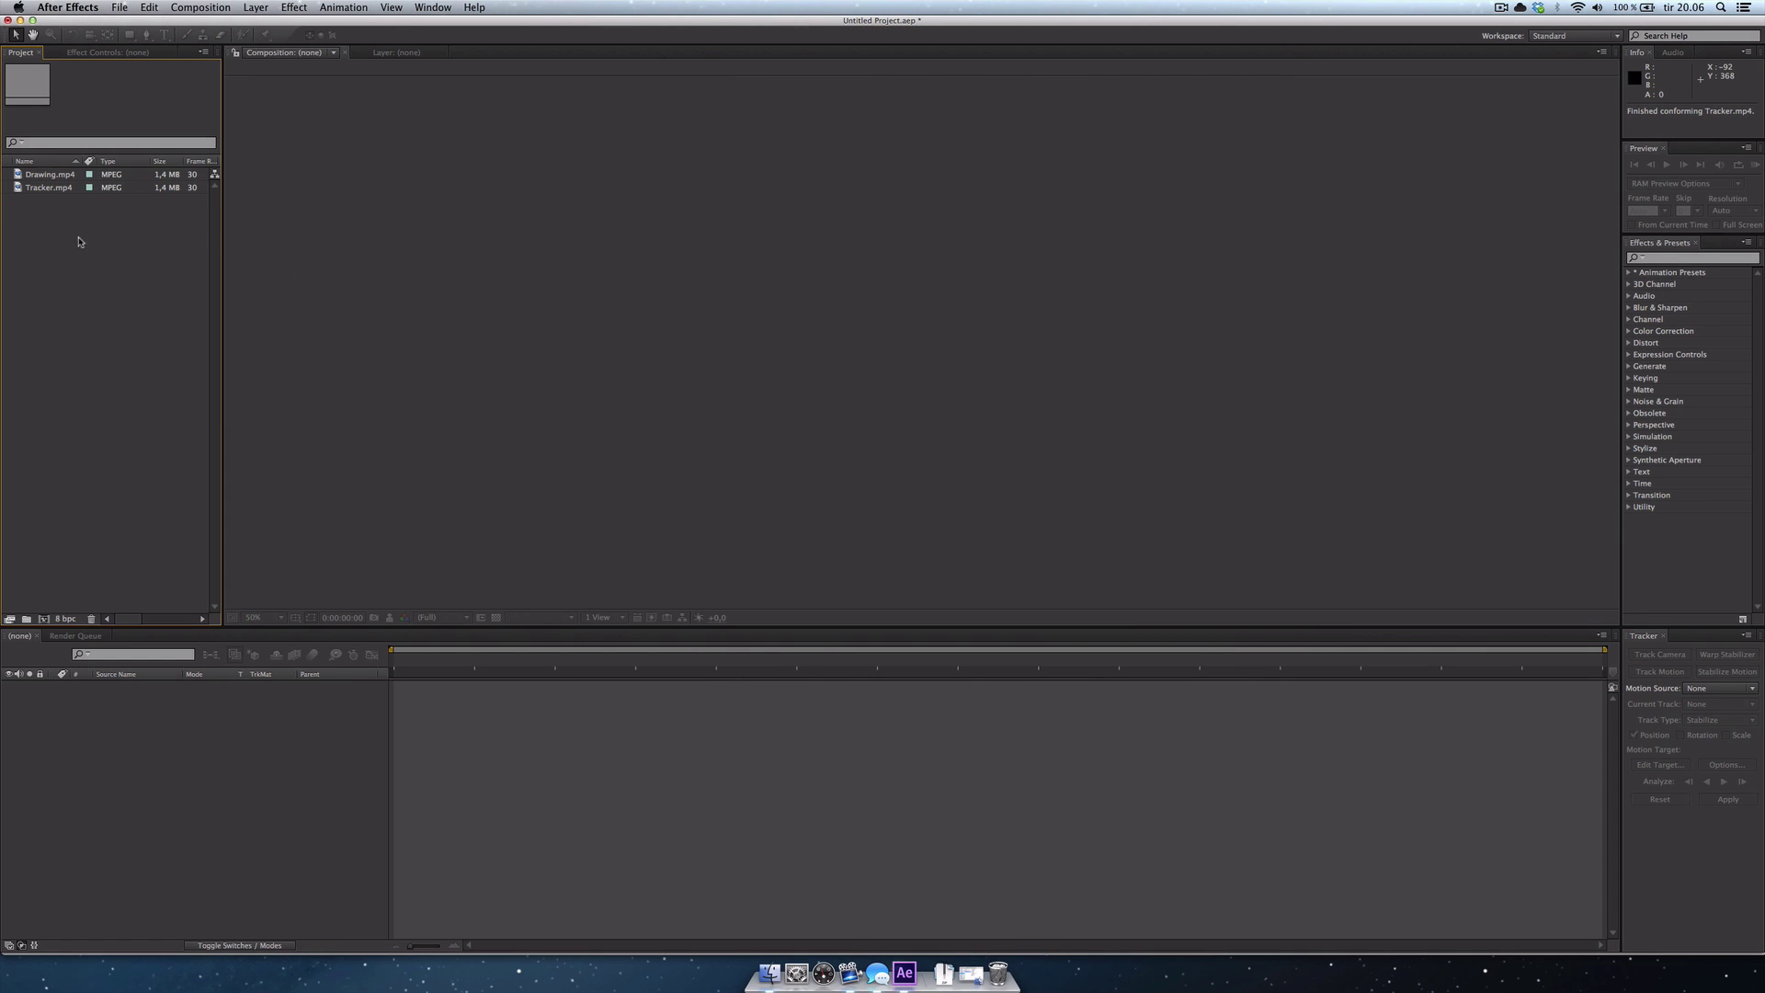
Step: Make a new 1920 × 1080 composition named Tracker from Tracker.mp4 and scrub ahead to see the dot
{"action": "left_click", "coordinate": [33, 189]}
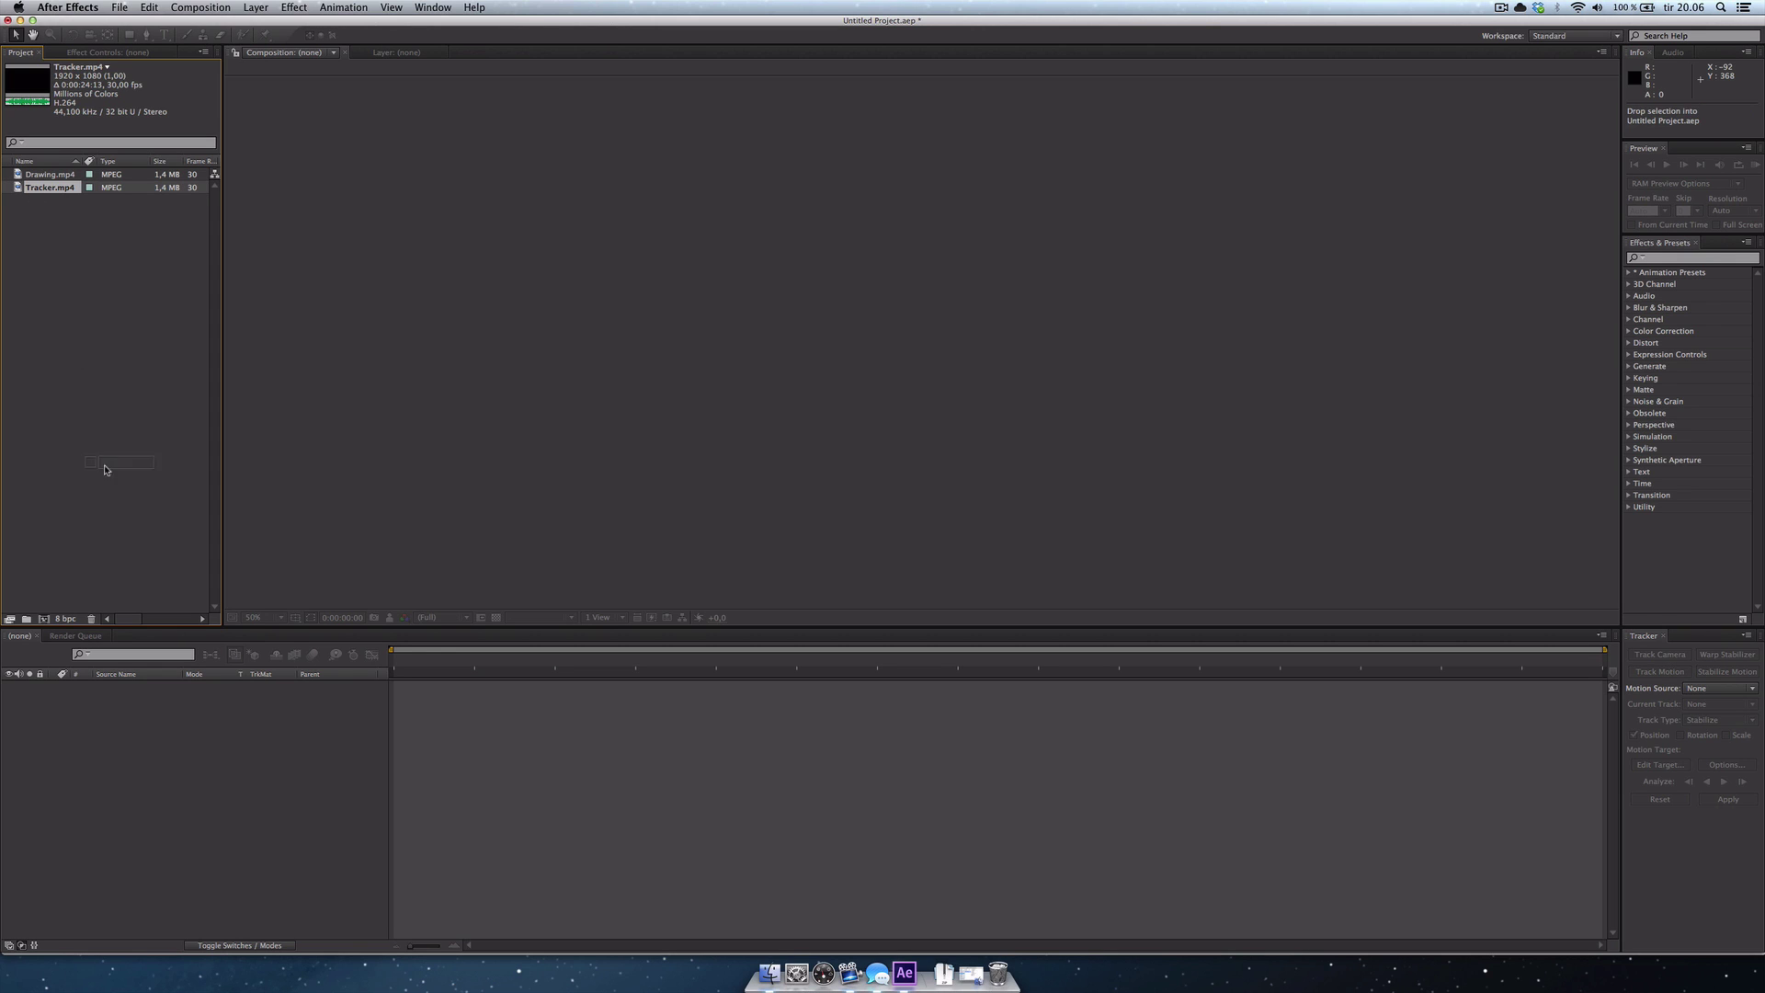
{"action": "left_click", "coordinate": [44, 618]}
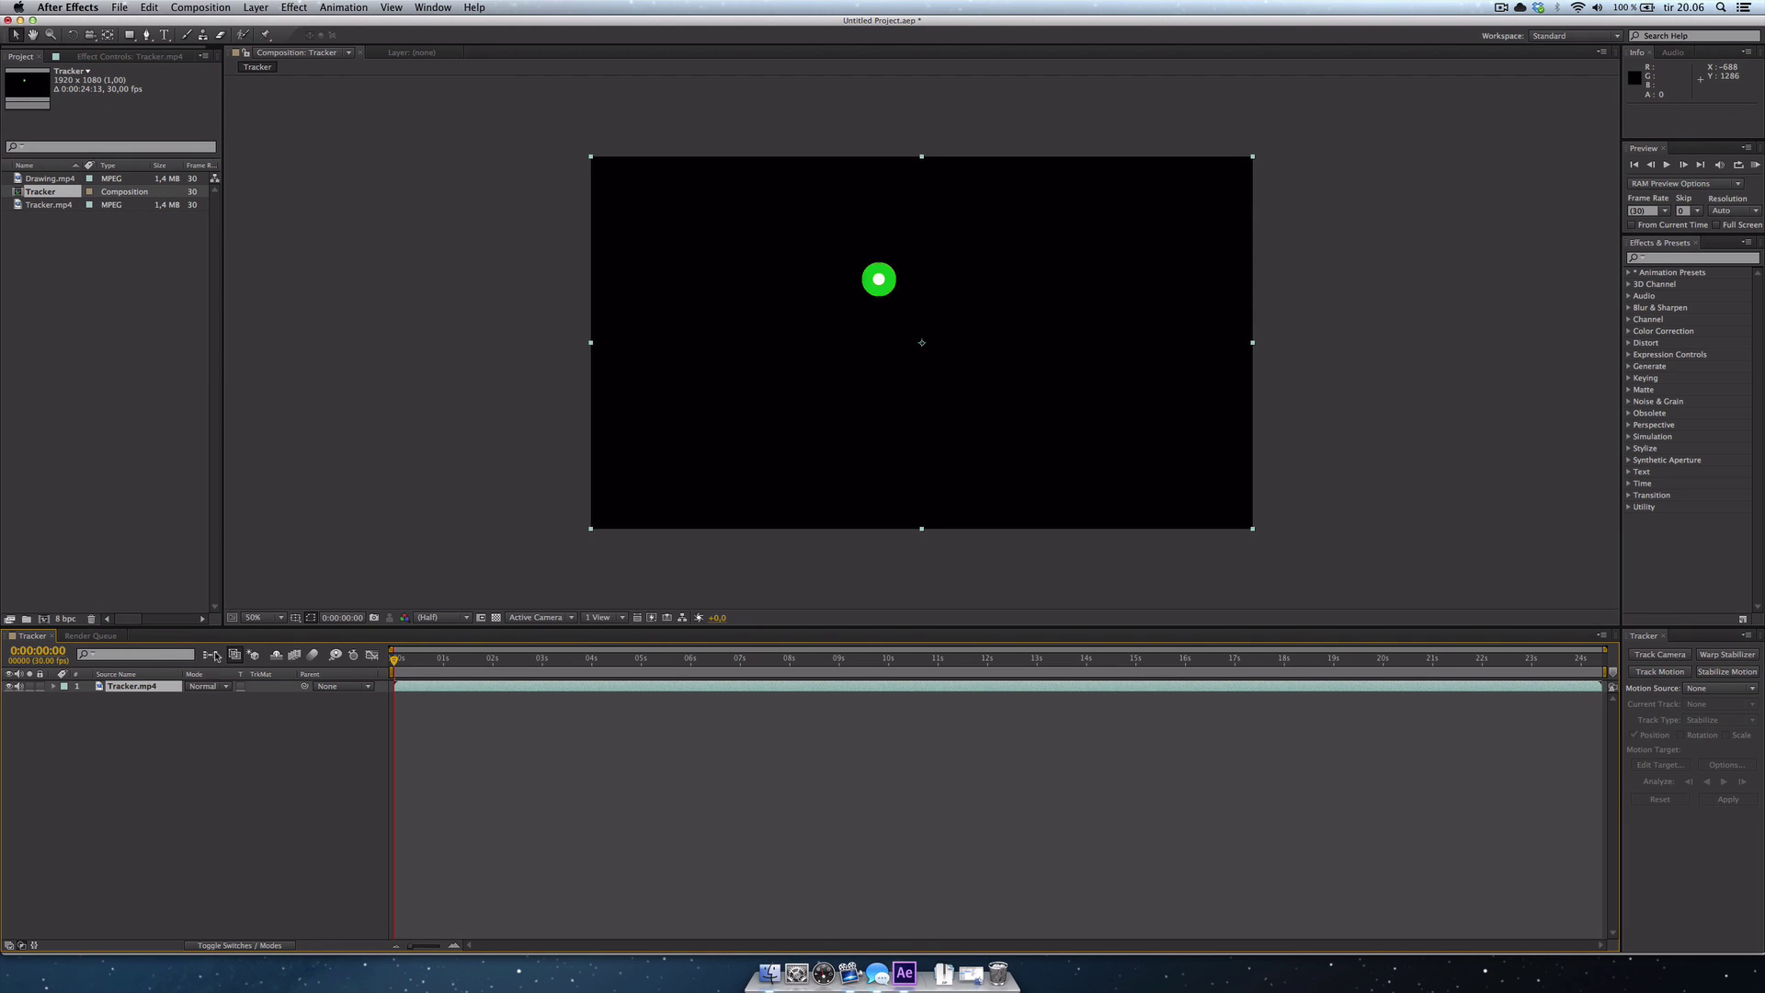
{"action": "left_click", "coordinate": [119, 716]}
{"action": "left_click_drag", "start_coordinate": [477, 660], "coordinate": [374, 670]}
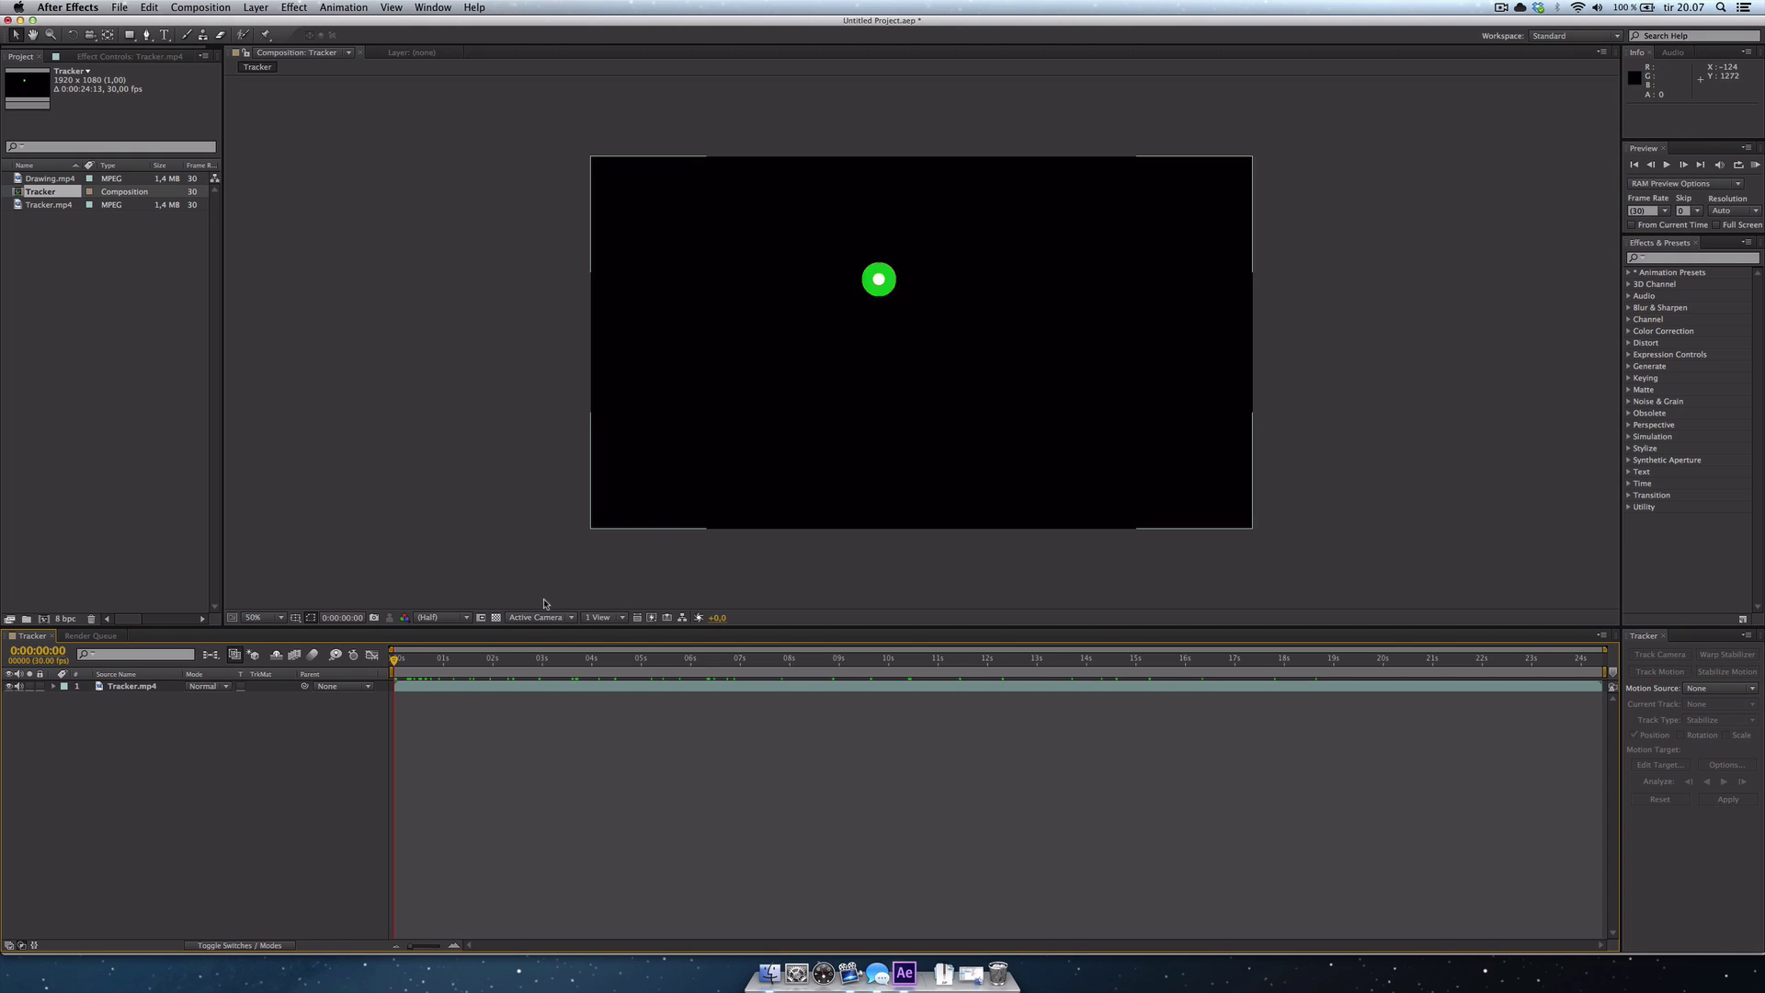
Step: Preview the dot's movement, select the Tracker.mp4 layer at the start, and show the Tracker panel
{"action": "left_click_drag", "start_coordinate": [449, 662], "coordinate": [395, 662]}
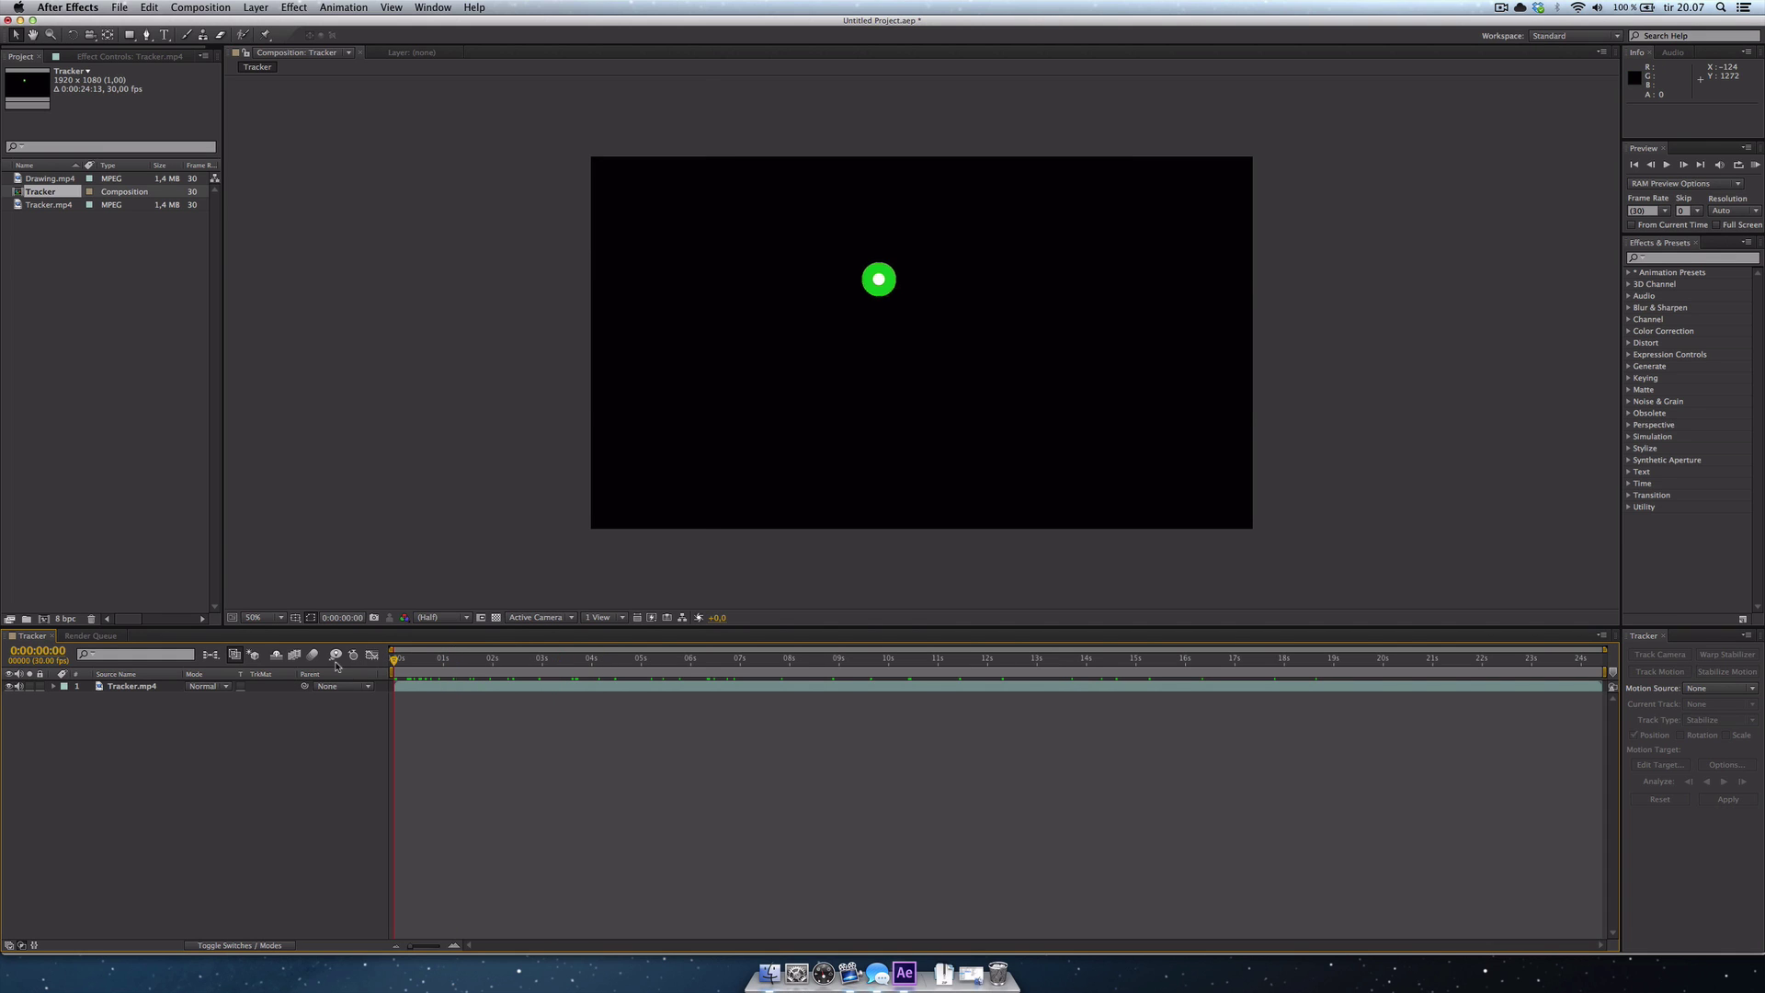
{"action": "left_click", "coordinate": [421, 691]}
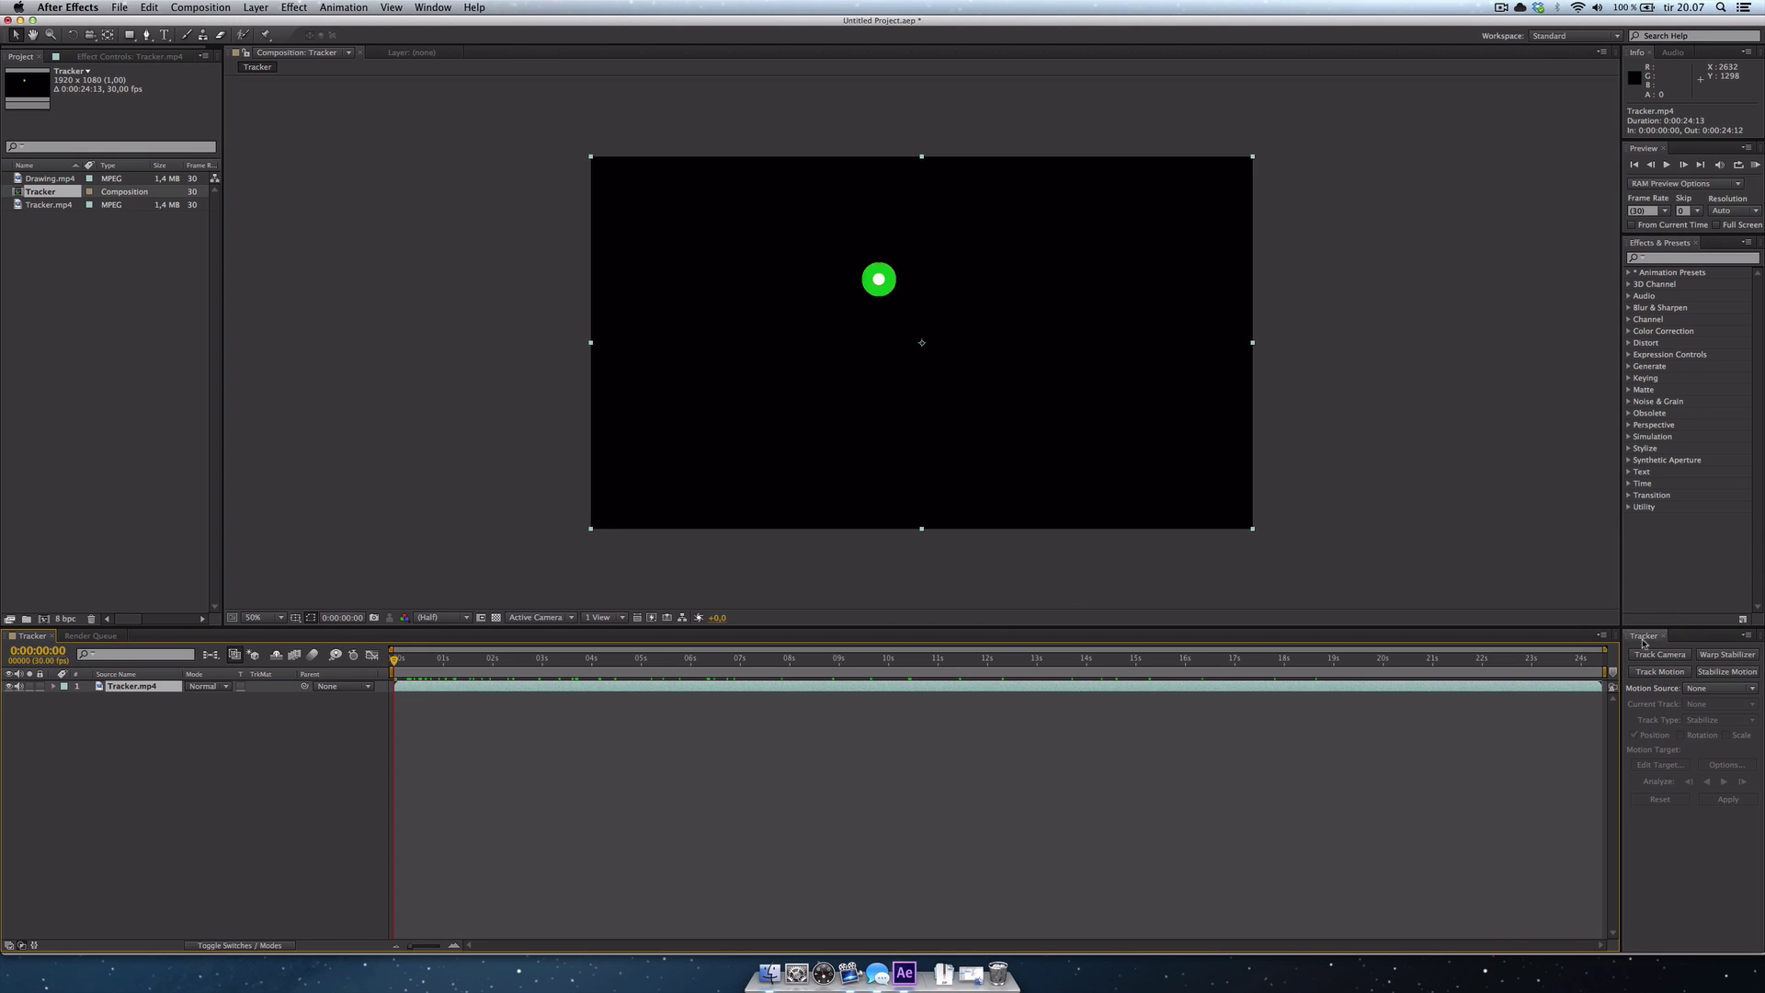
{"action": "left_click", "coordinate": [1645, 641]}
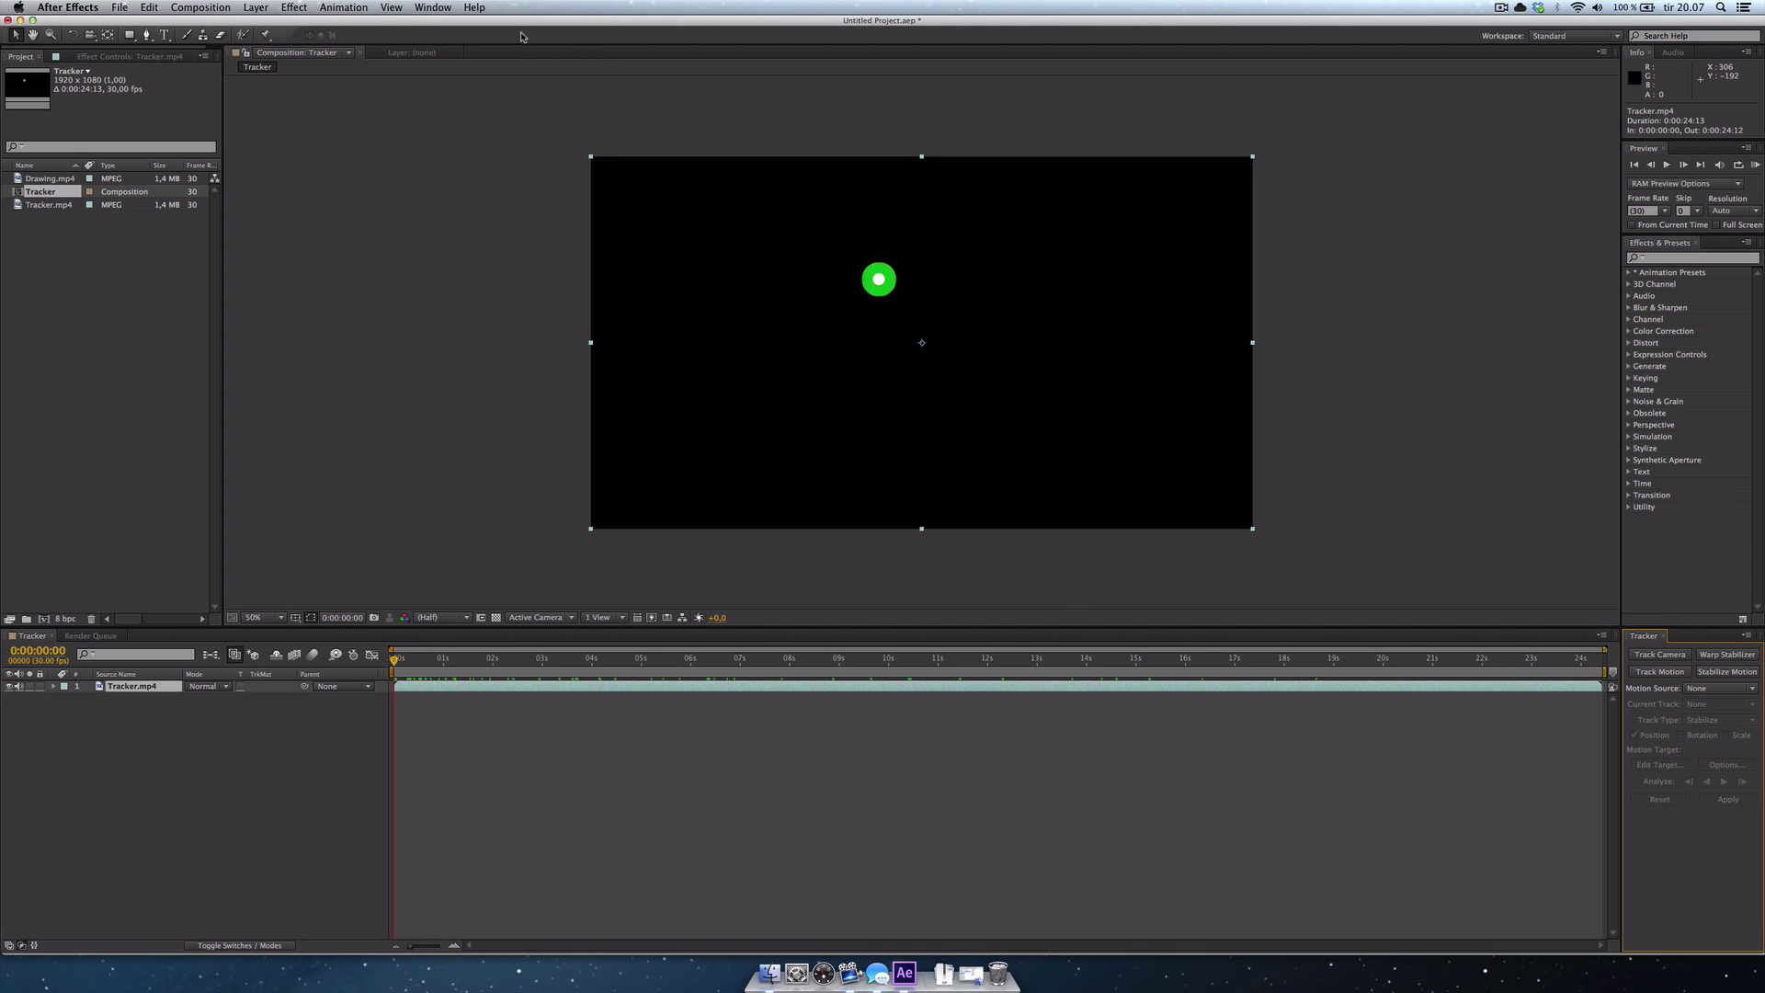
{"action": "left_click", "coordinate": [398, 8]}
{"action": "mouse_move", "coordinate": [432, 7]}
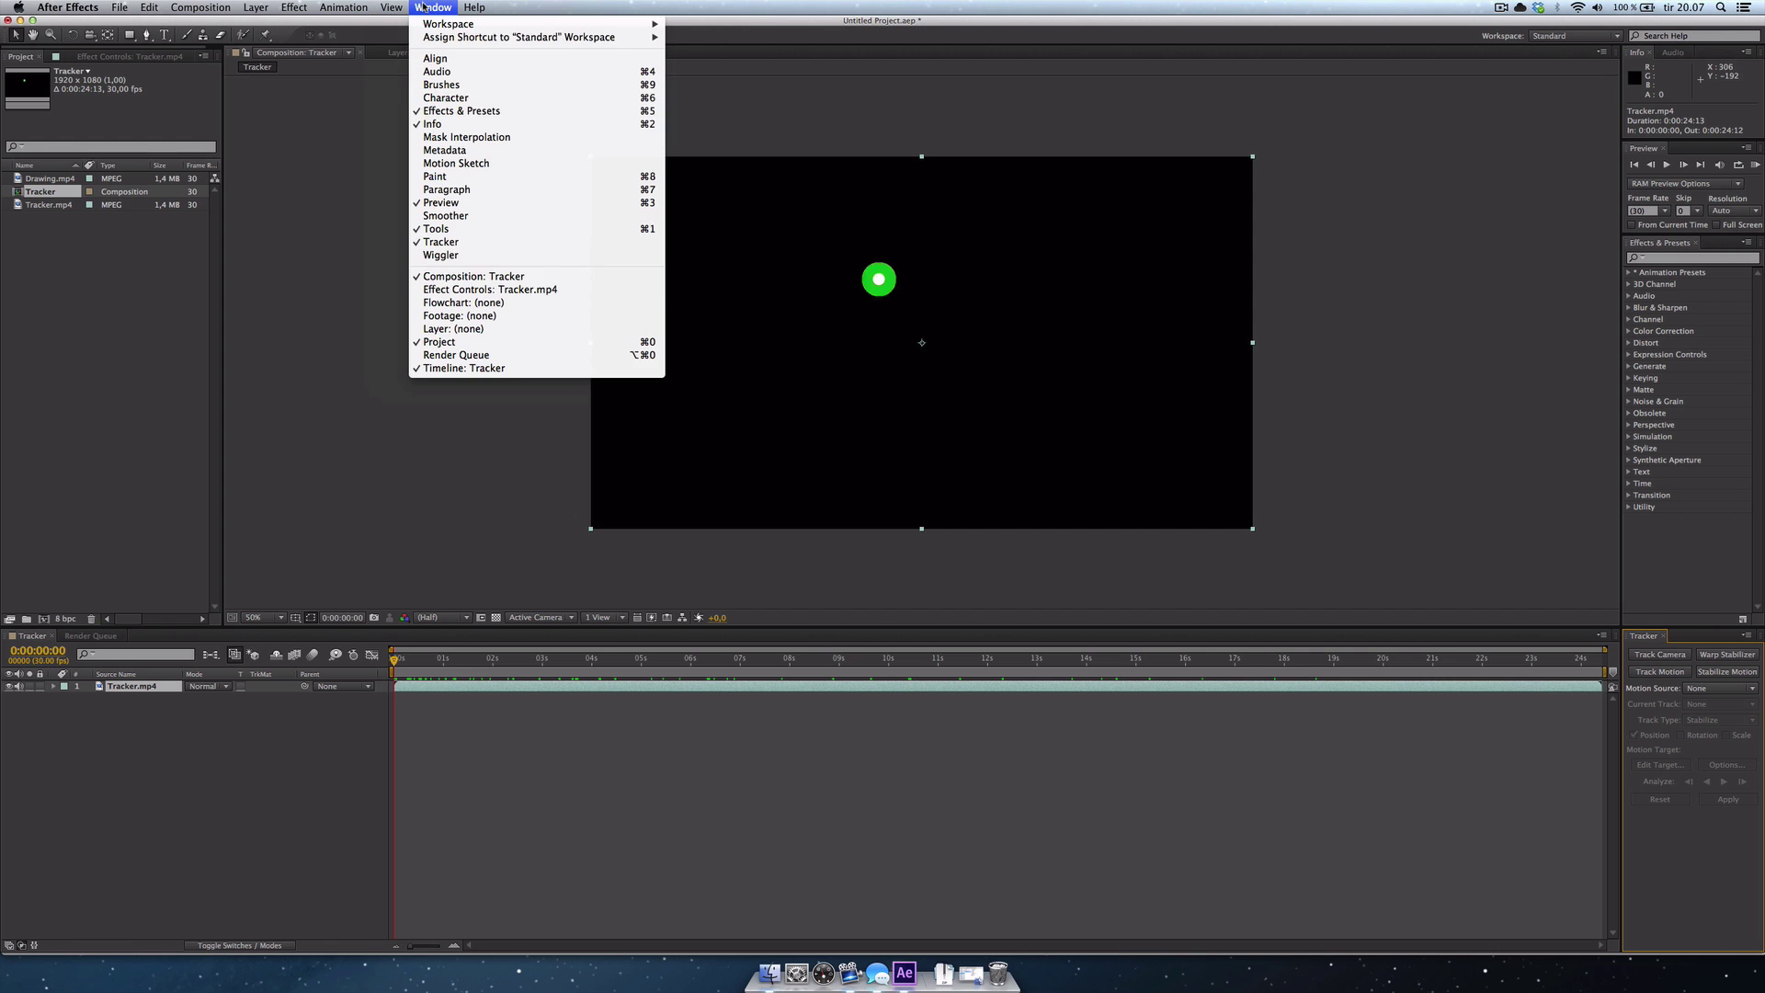
{"action": "left_click", "coordinate": [441, 243]}
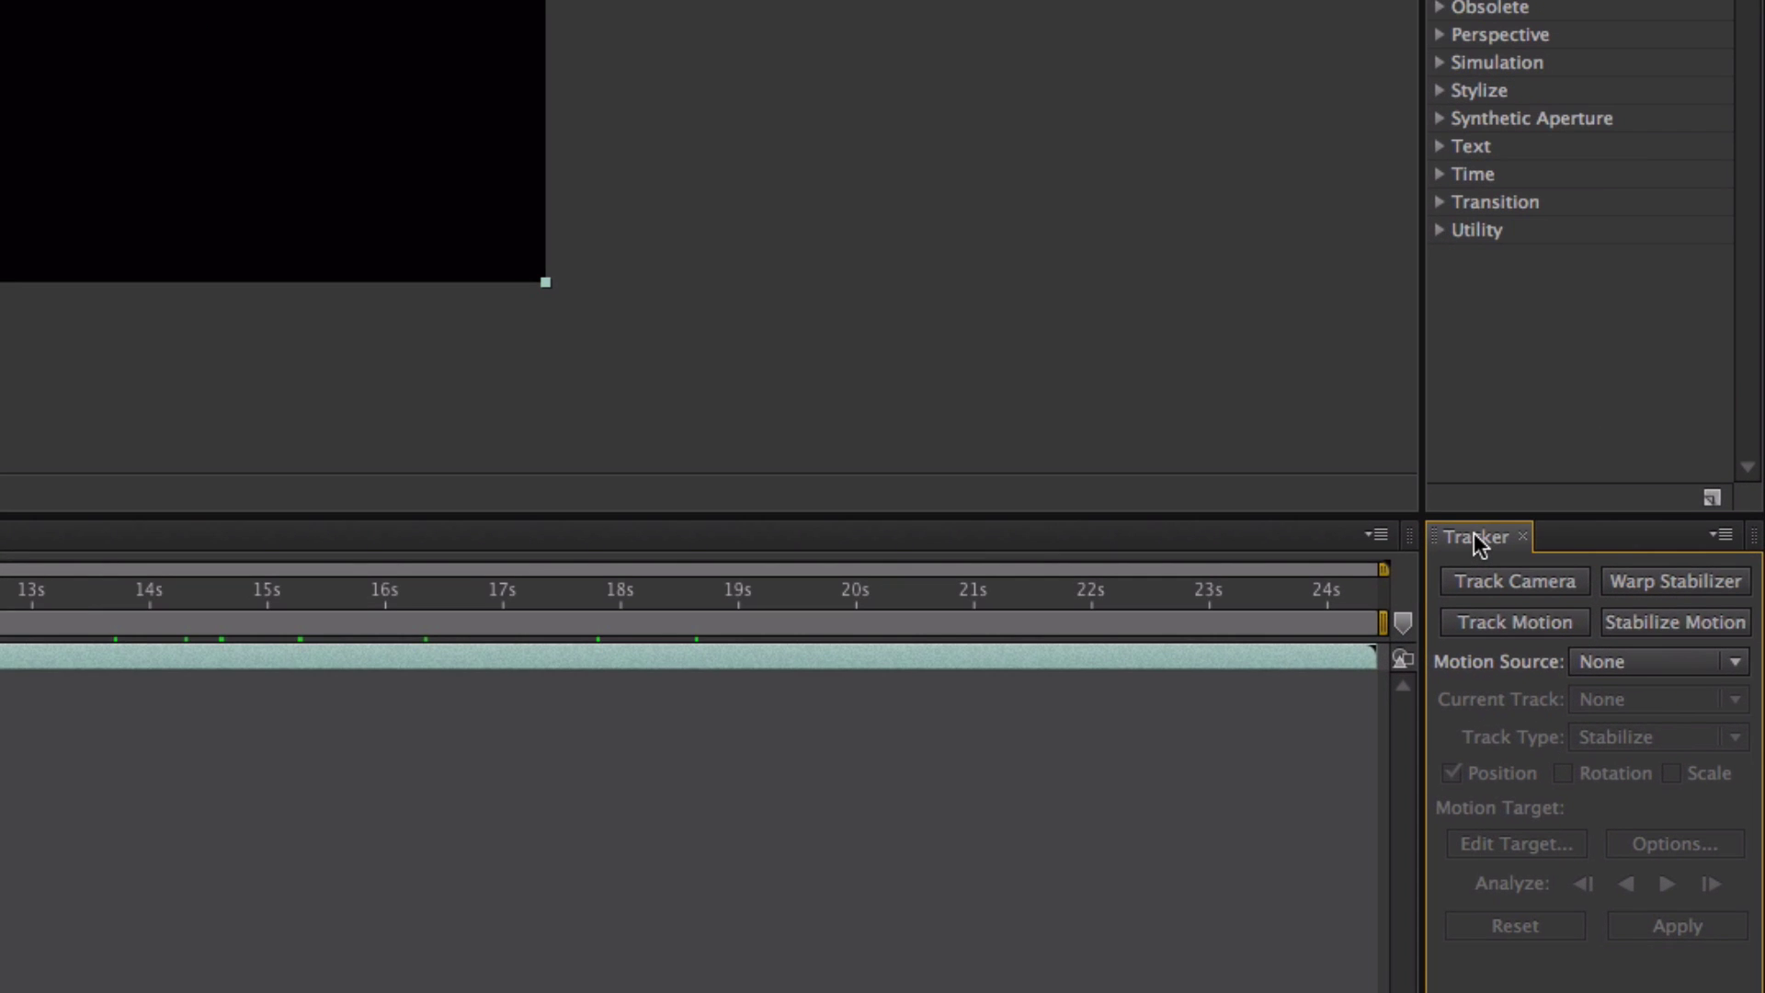
Step: Start a Track Motion on Tracker.mp4 and centre Track Point 1 on the green dot
{"action": "left_click", "coordinate": [1490, 624]}
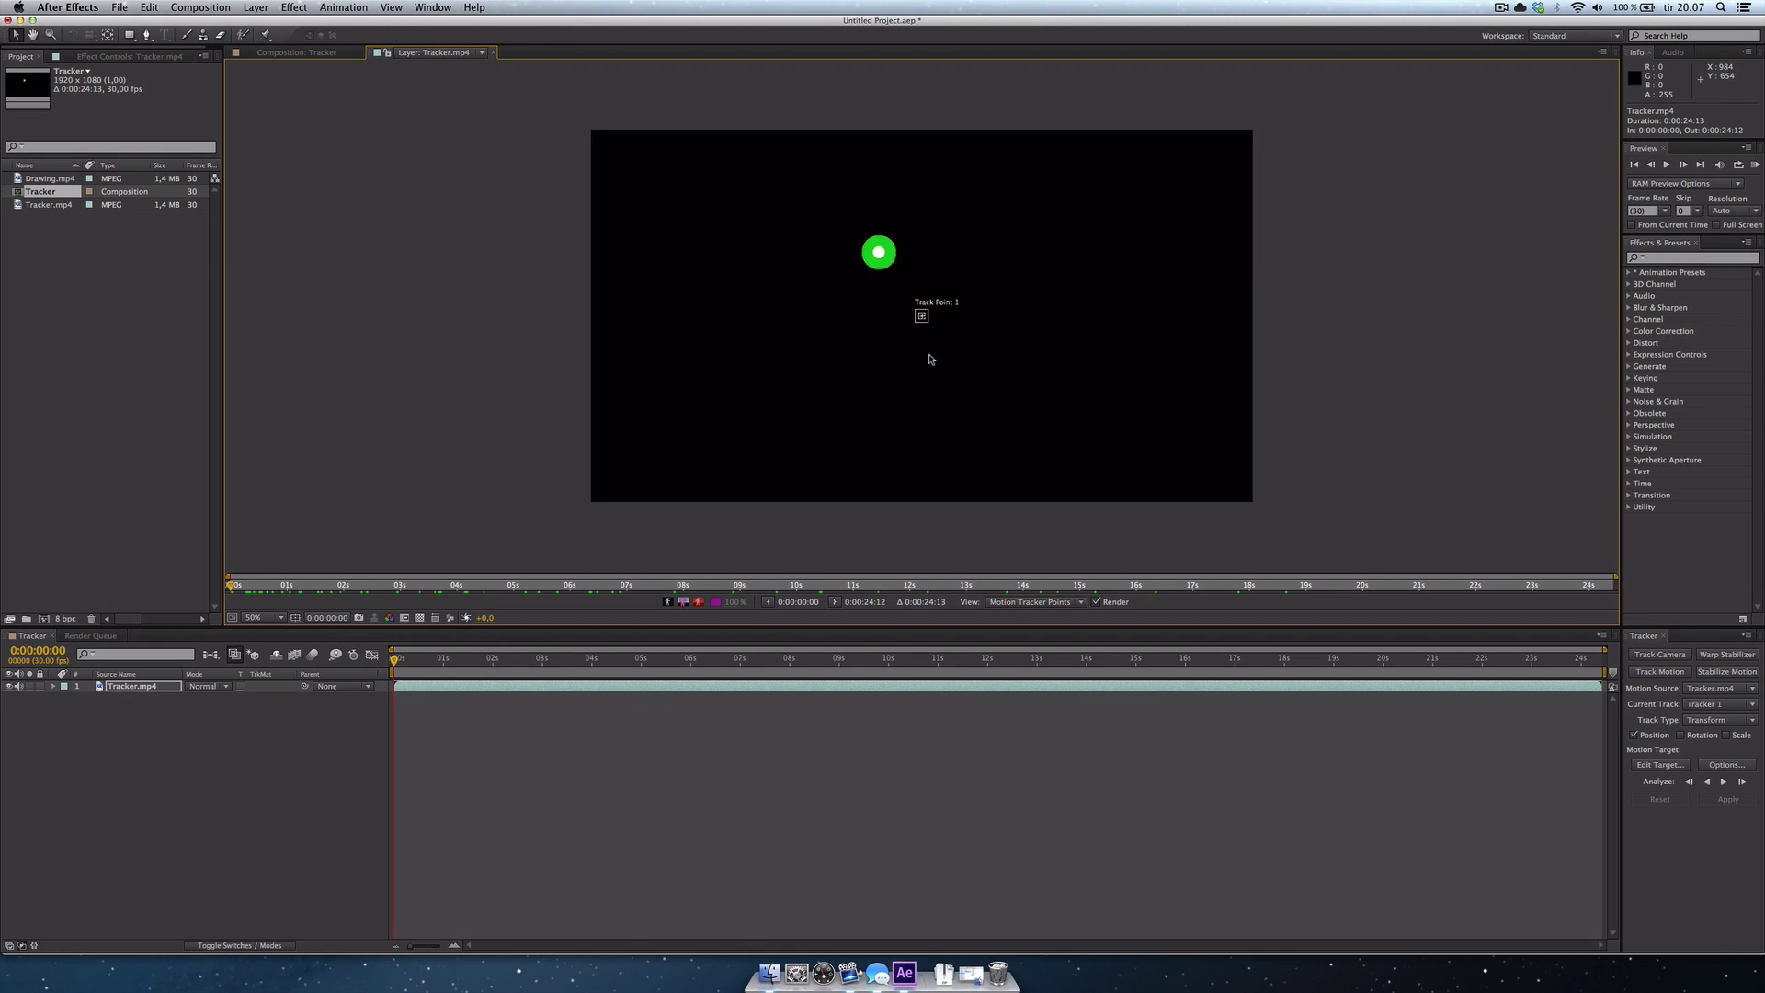
{"action": "scroll", "coordinate": [921, 315], "scroll_direction": "up", "scroll_amount": 2}
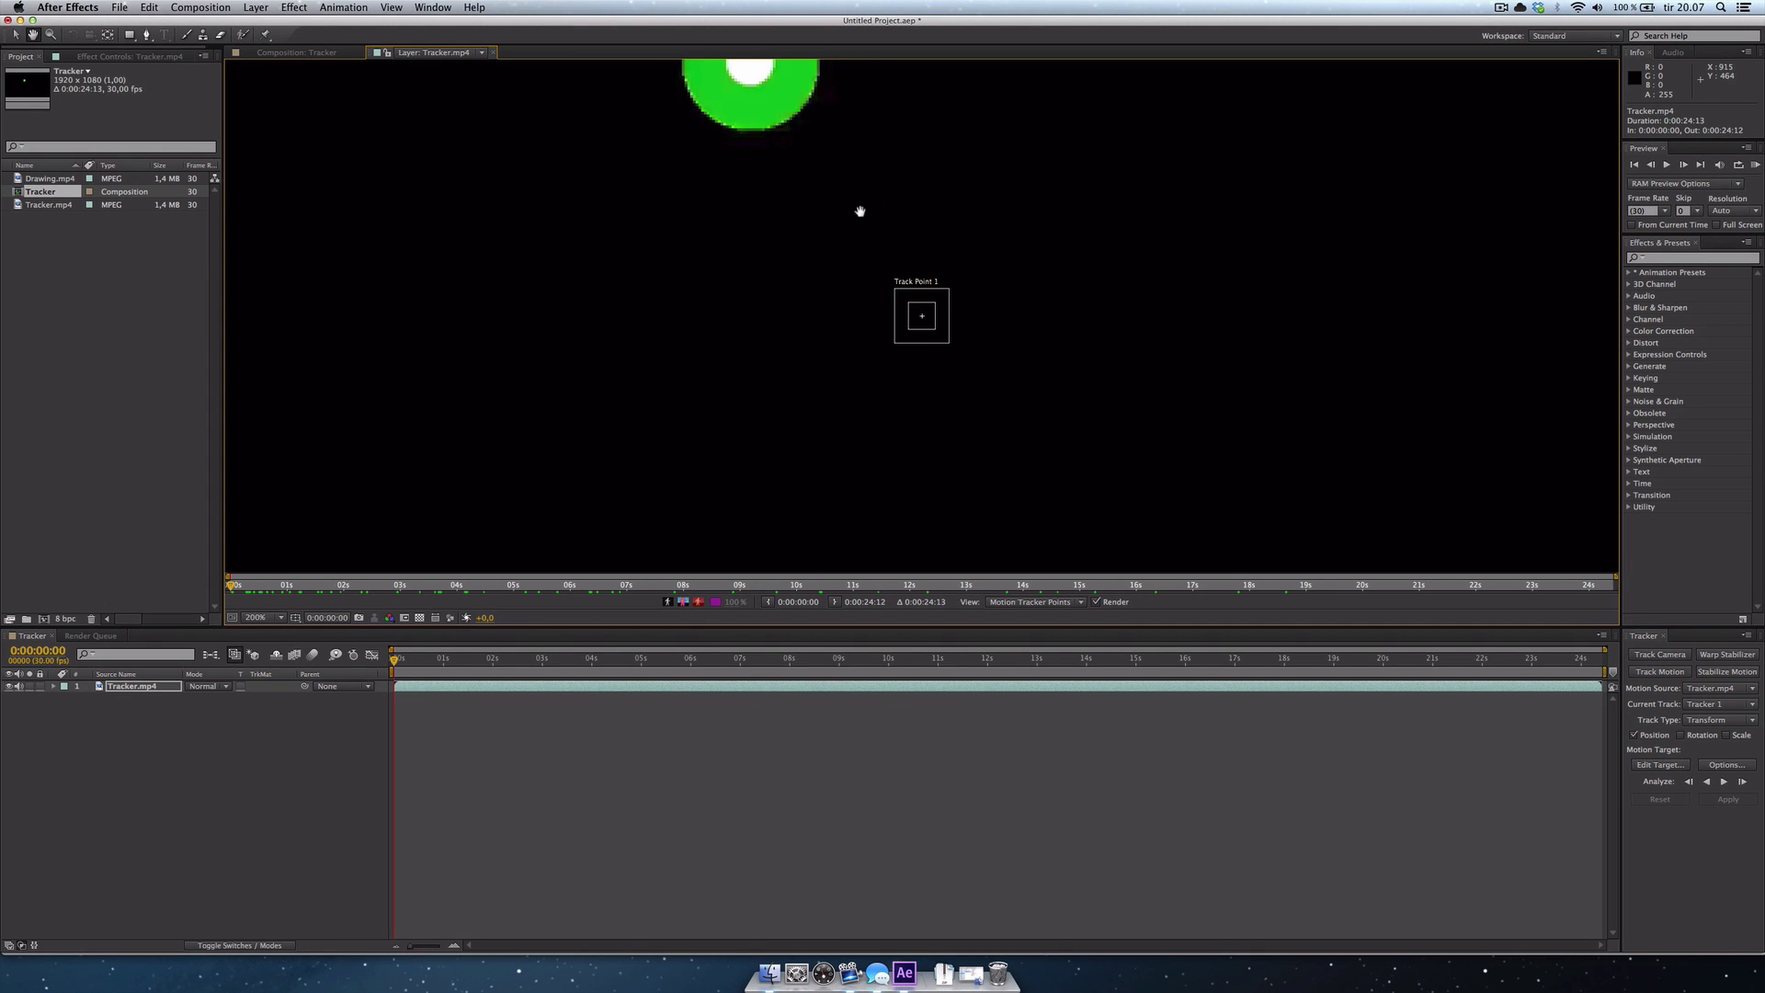
{"action": "left_click_drag", "start_coordinate": [859, 205], "coordinate": [902, 353]}
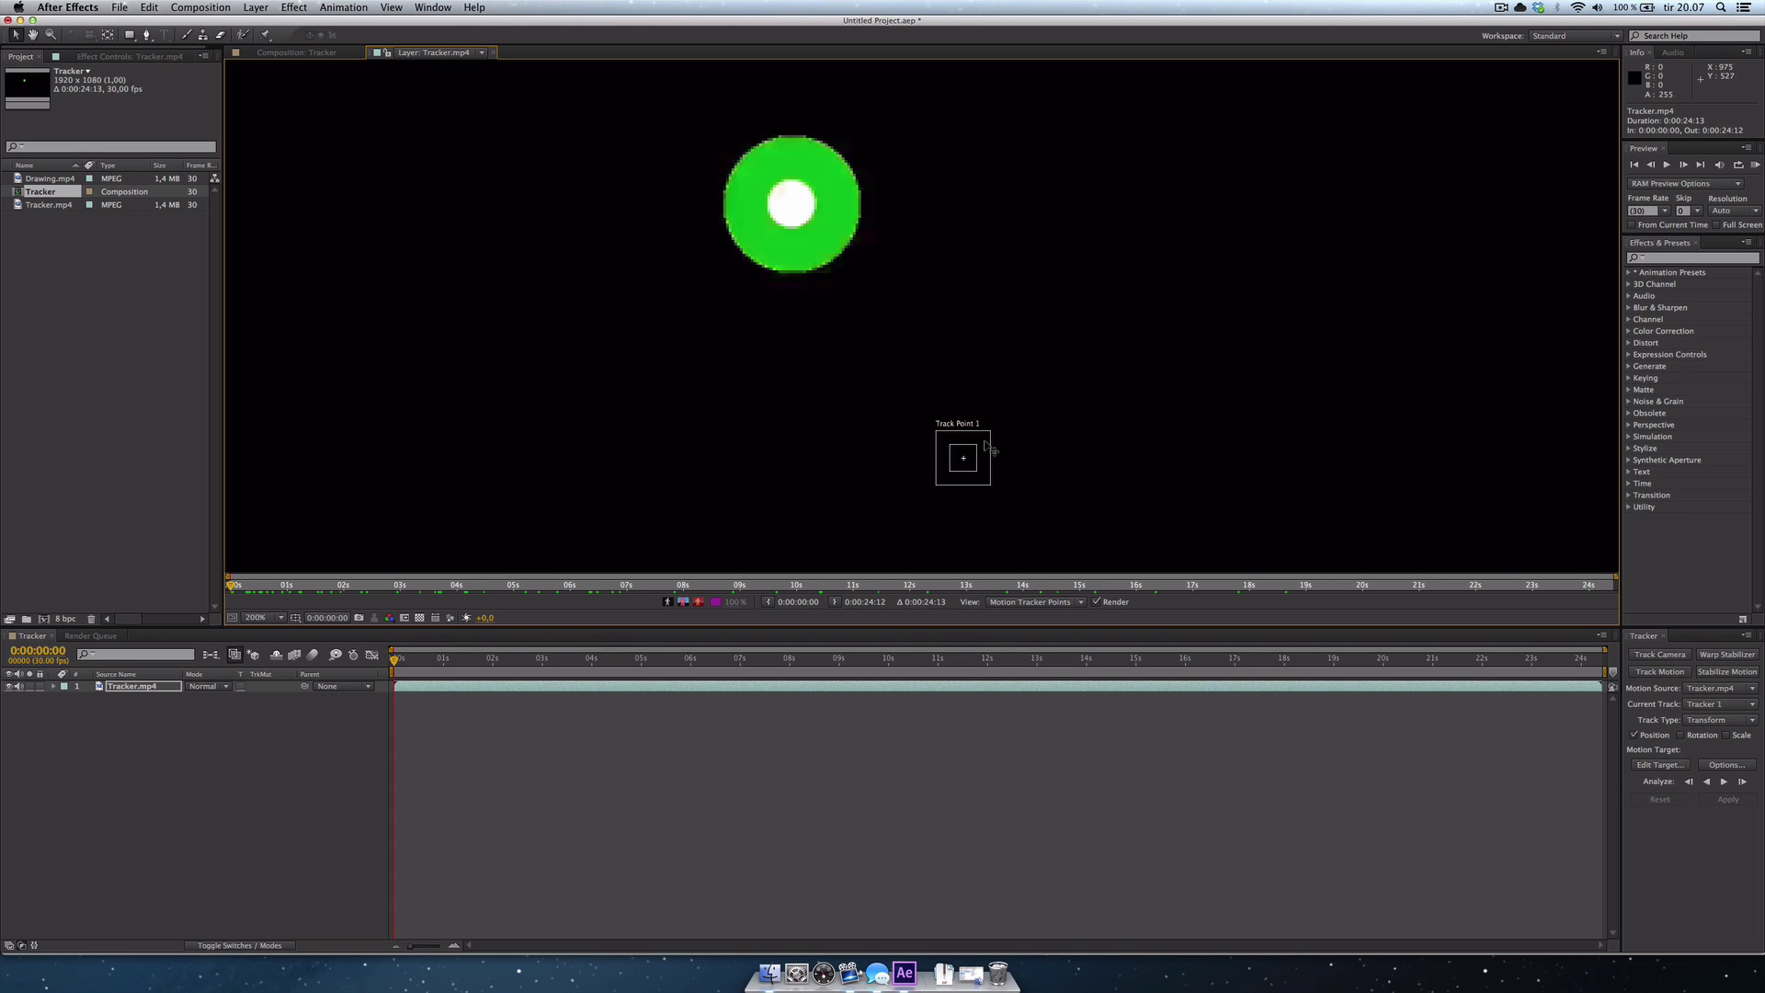
{"action": "left_click_drag", "start_coordinate": [985, 441], "coordinate": [930, 347]}
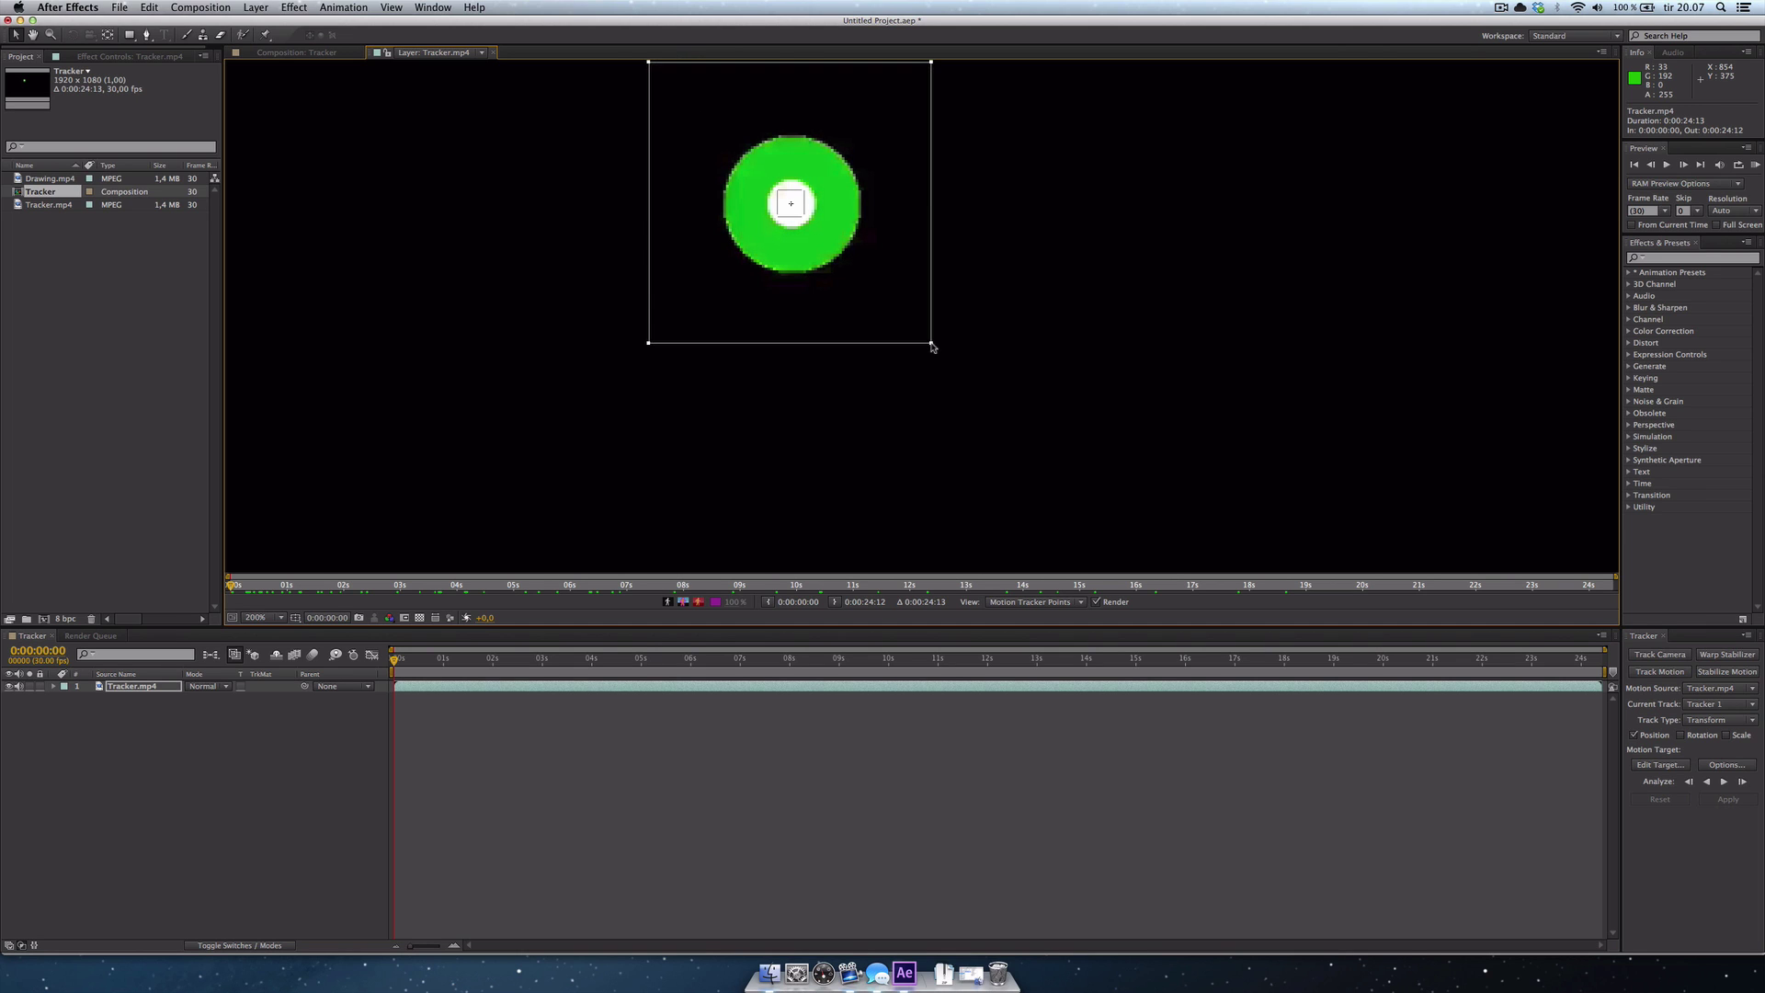
{"action": "key", "text": "comma"}
{"action": "left_click_drag", "start_coordinate": [865, 257], "coordinate": [868, 249]}
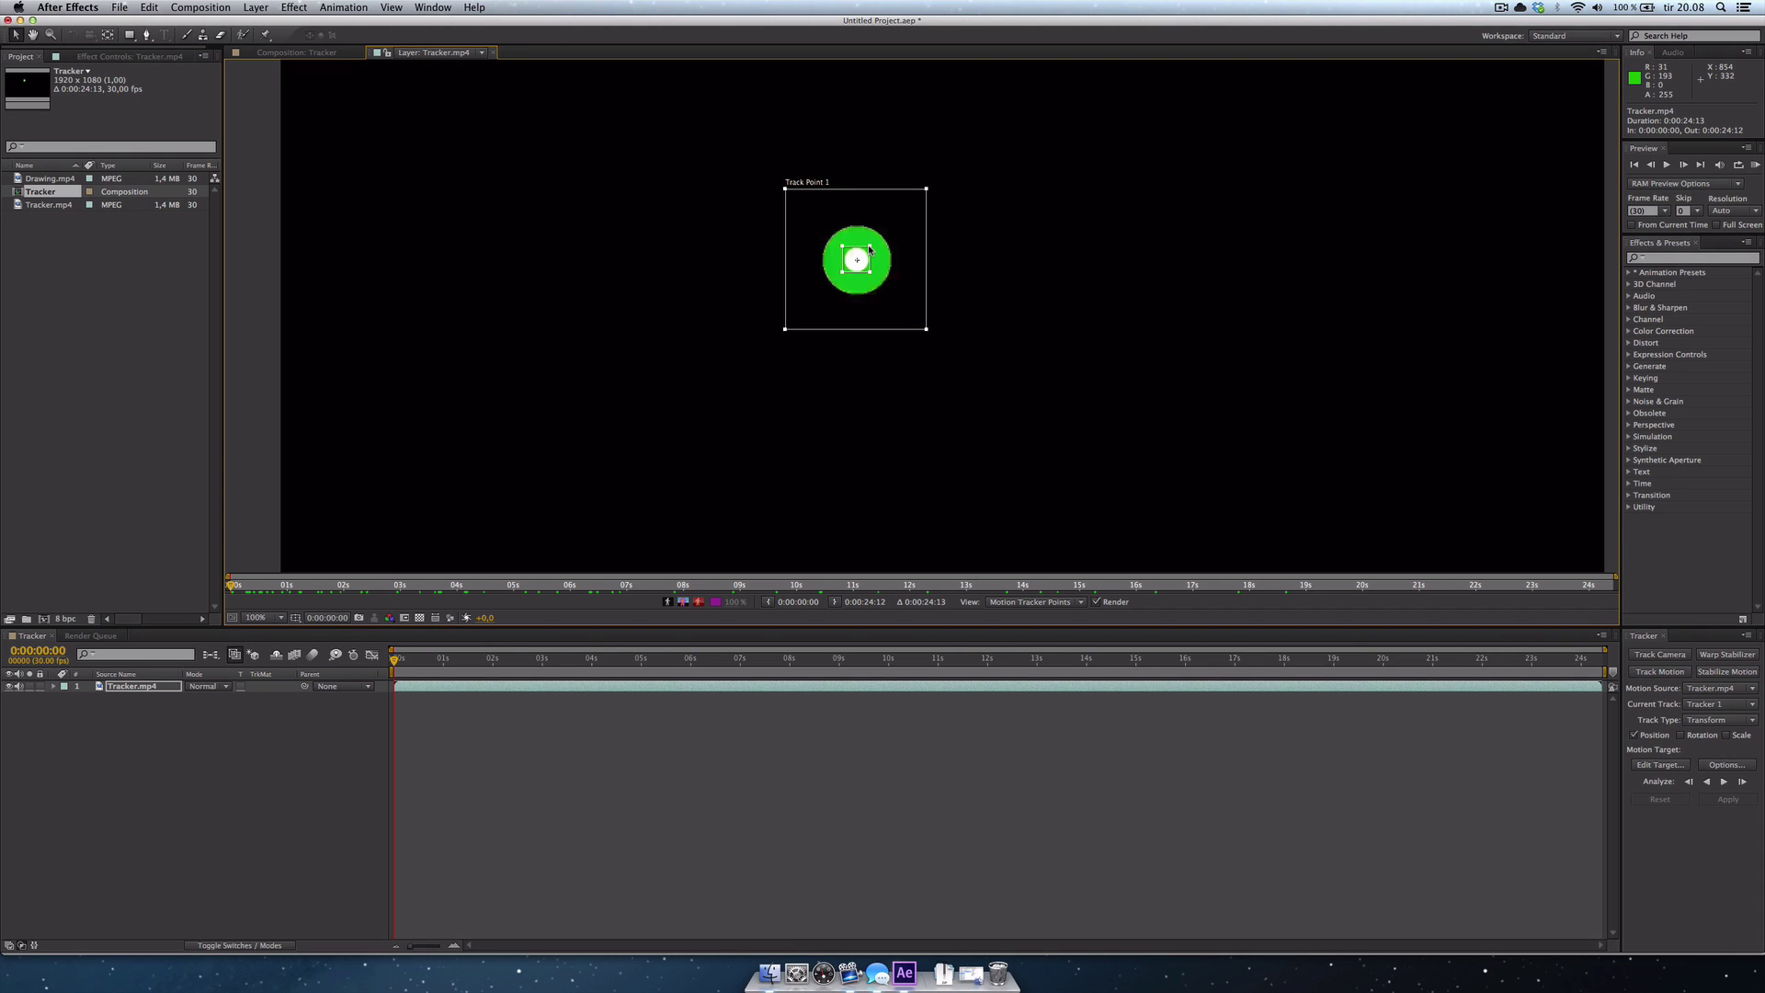
Step: Enlarge Track Point 1's search area to frame the area around the green ring
{"action": "left_click_drag", "start_coordinate": [926, 188], "coordinate": [1014, 115]}
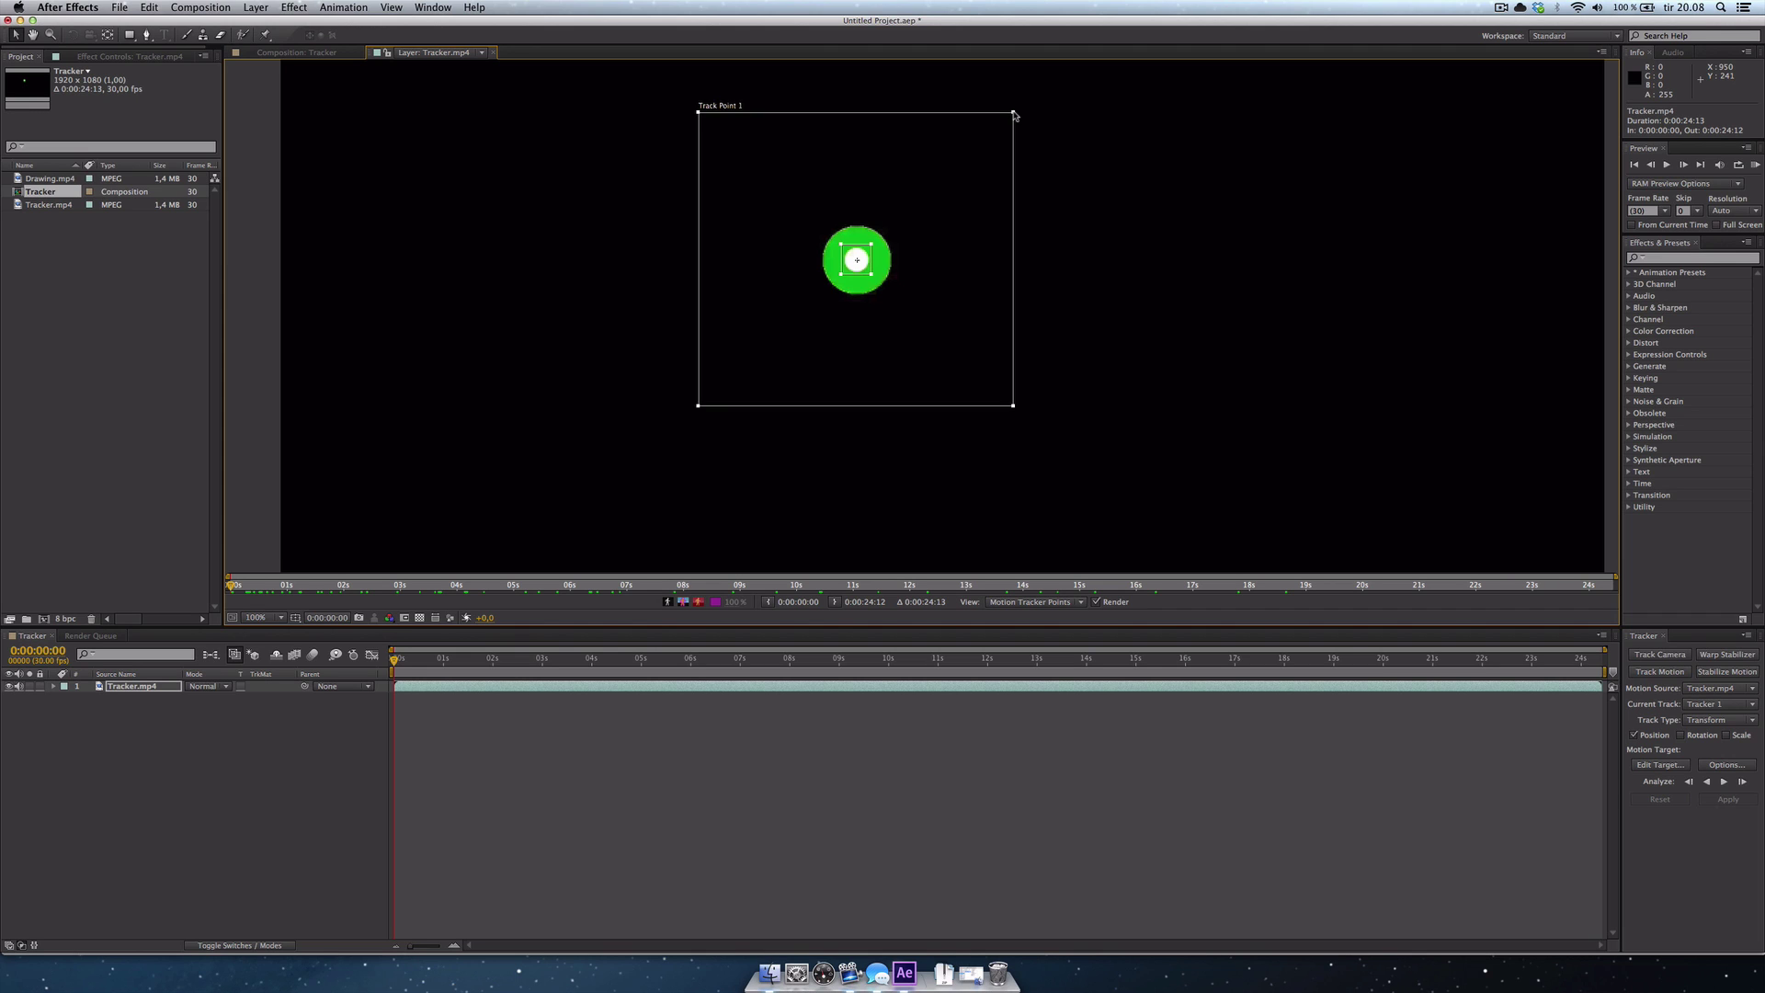
{"action": "left_click_drag", "start_coordinate": [1014, 115], "coordinate": [893, 225]}
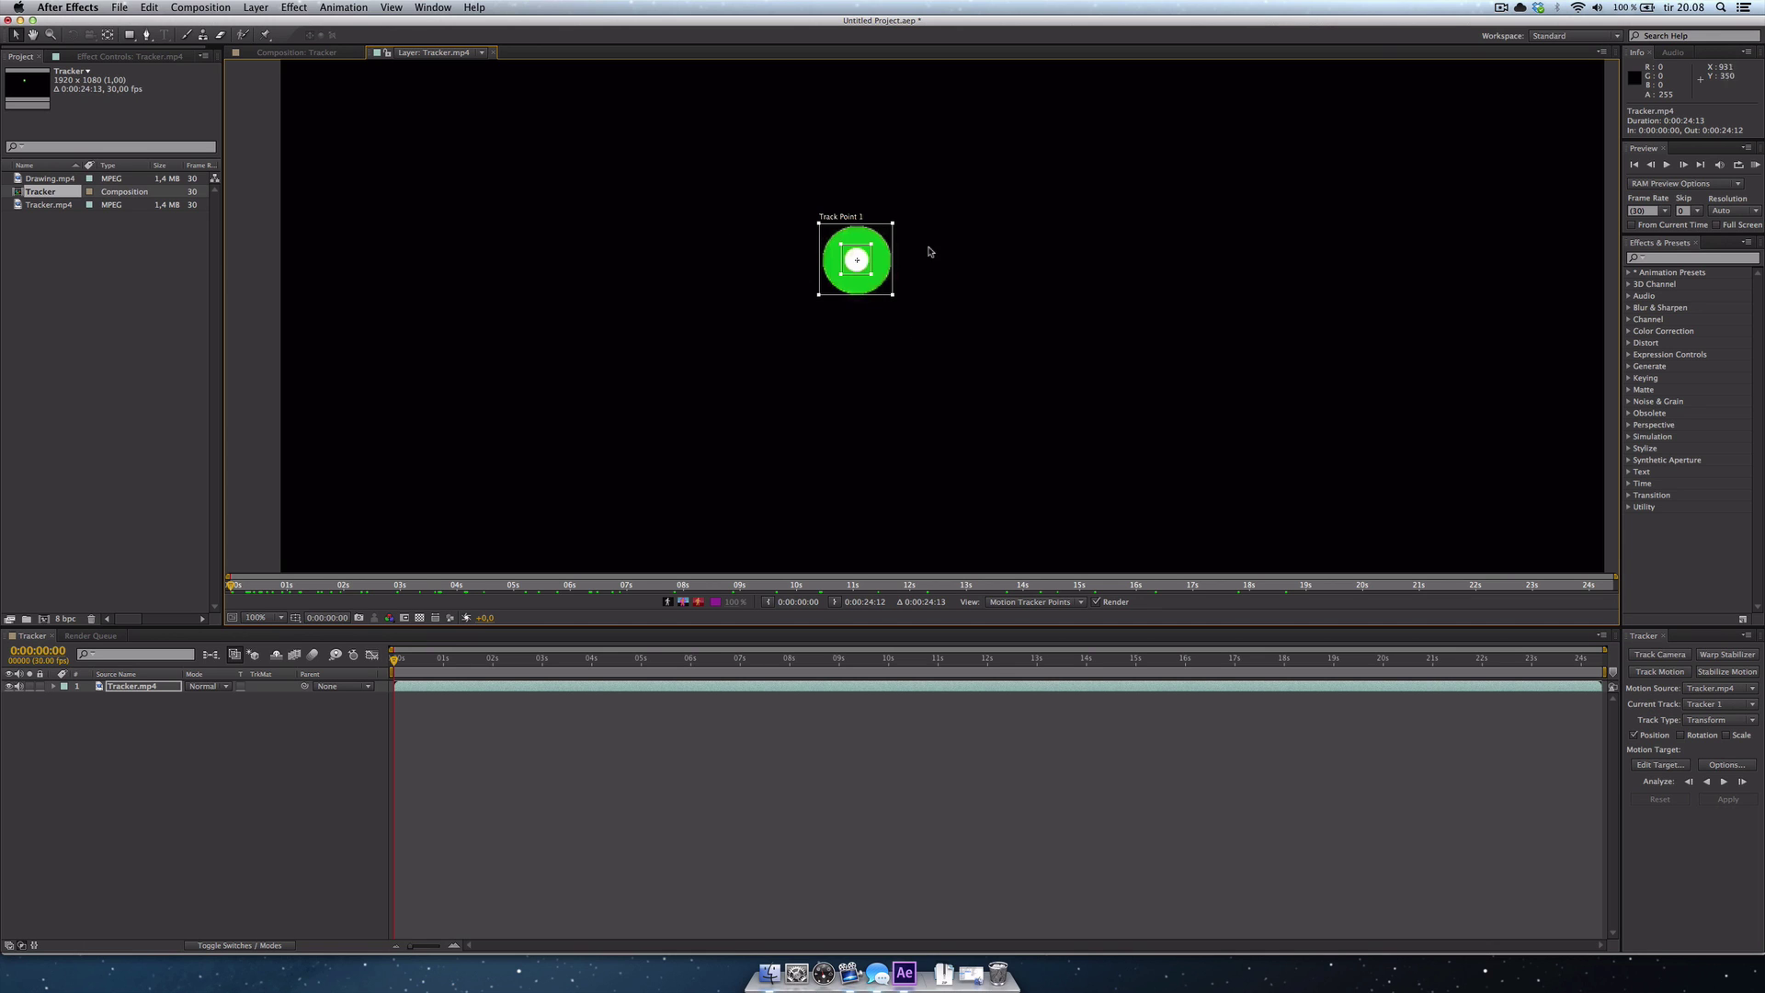
{"action": "left_click_drag", "start_coordinate": [894, 227], "coordinate": [927, 192]}
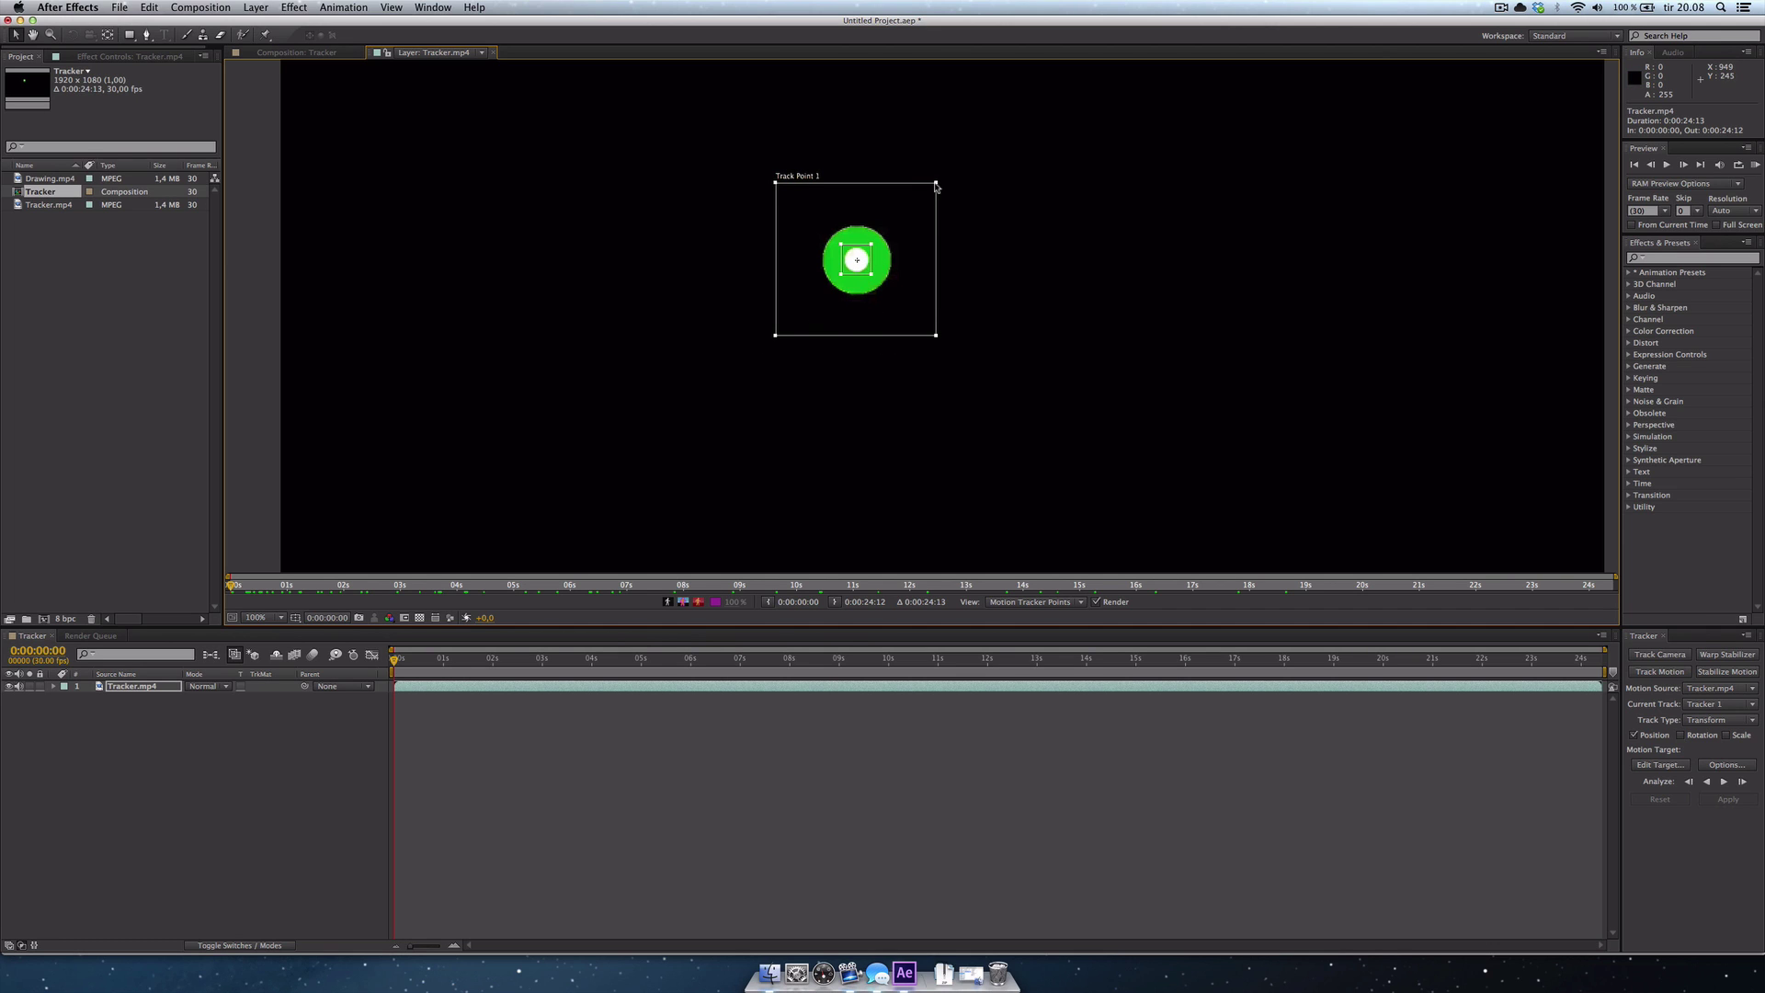
{"action": "left_click_drag", "start_coordinate": [936, 186], "coordinate": [929, 193]}
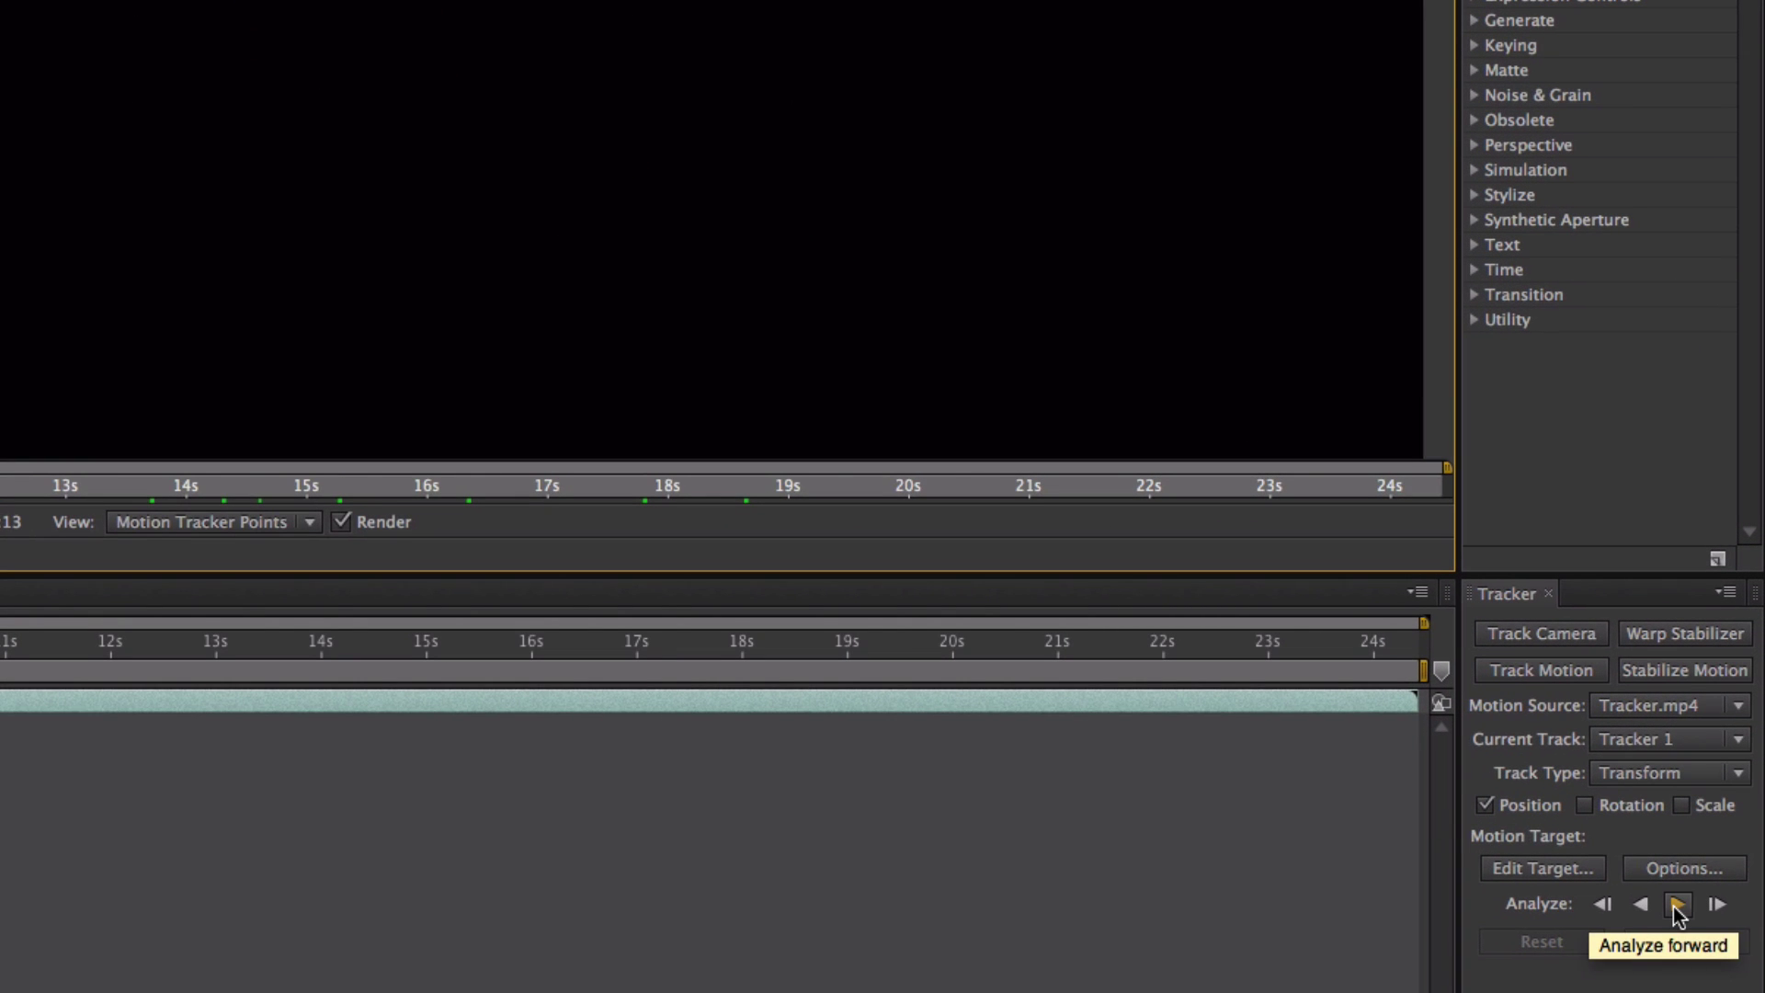
{"action": "left_click", "coordinate": [1675, 904]}
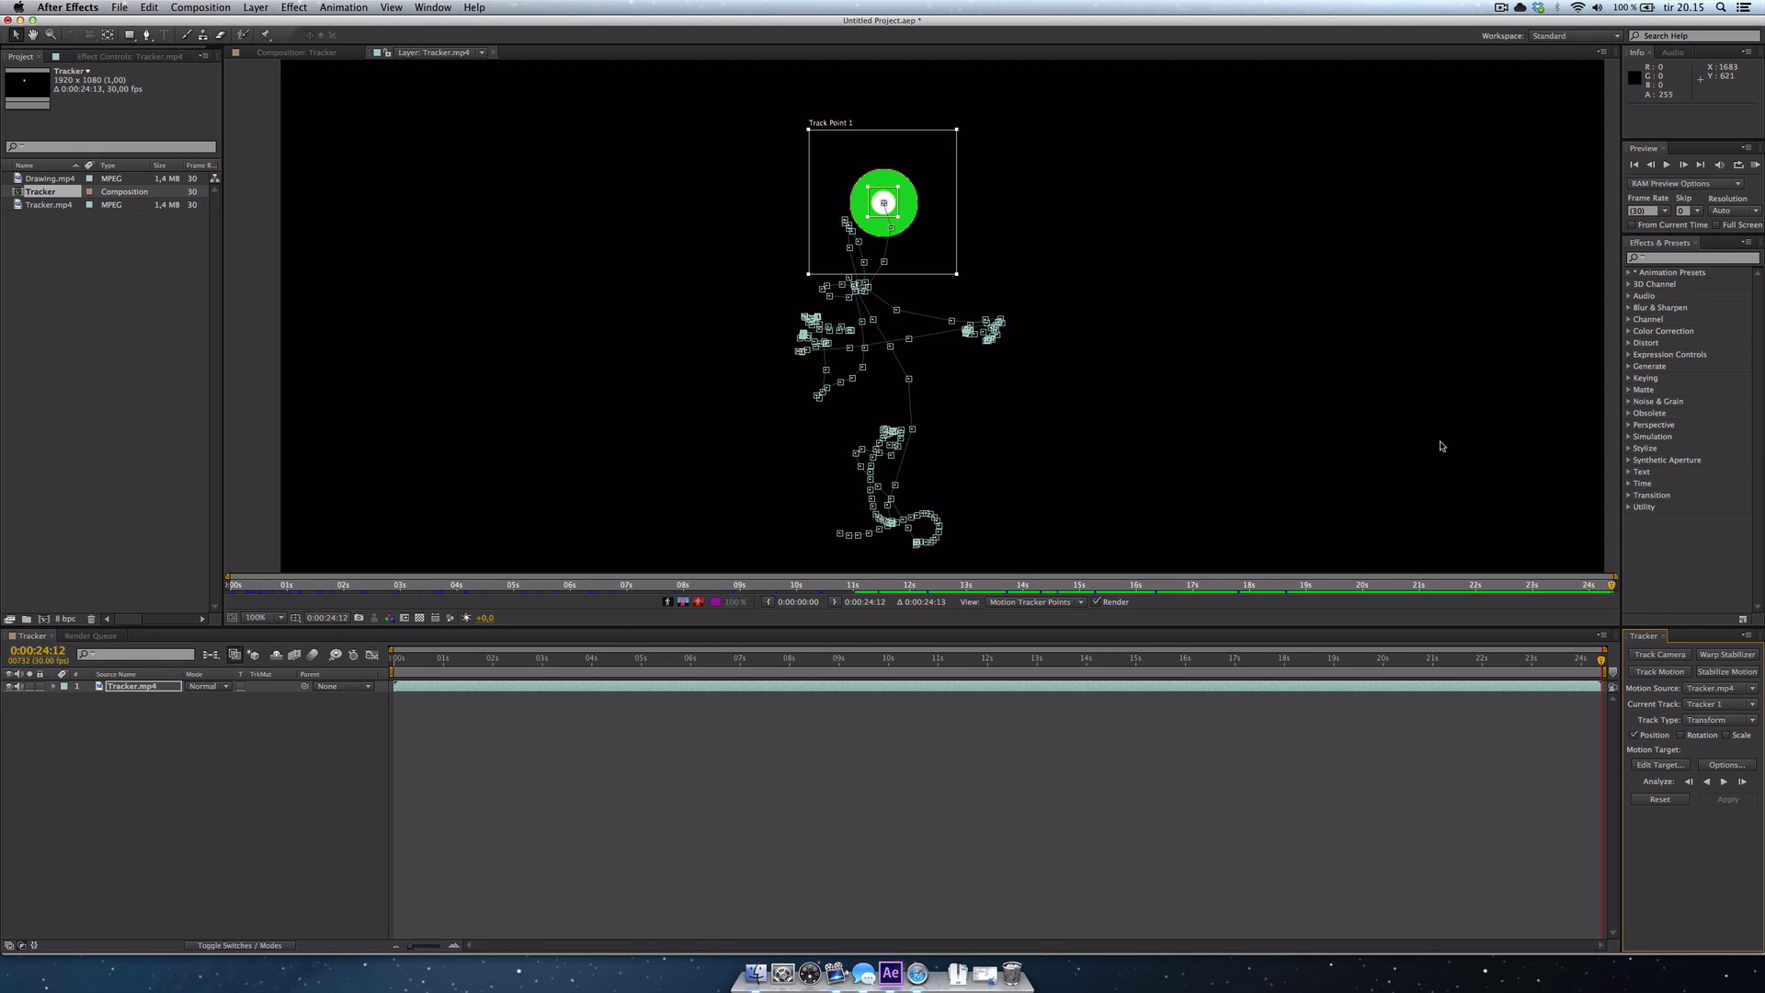
{"action": "left_click_drag", "start_coordinate": [1601, 660], "coordinate": [395, 669]}
{"action": "left_click", "coordinate": [448, 714]}
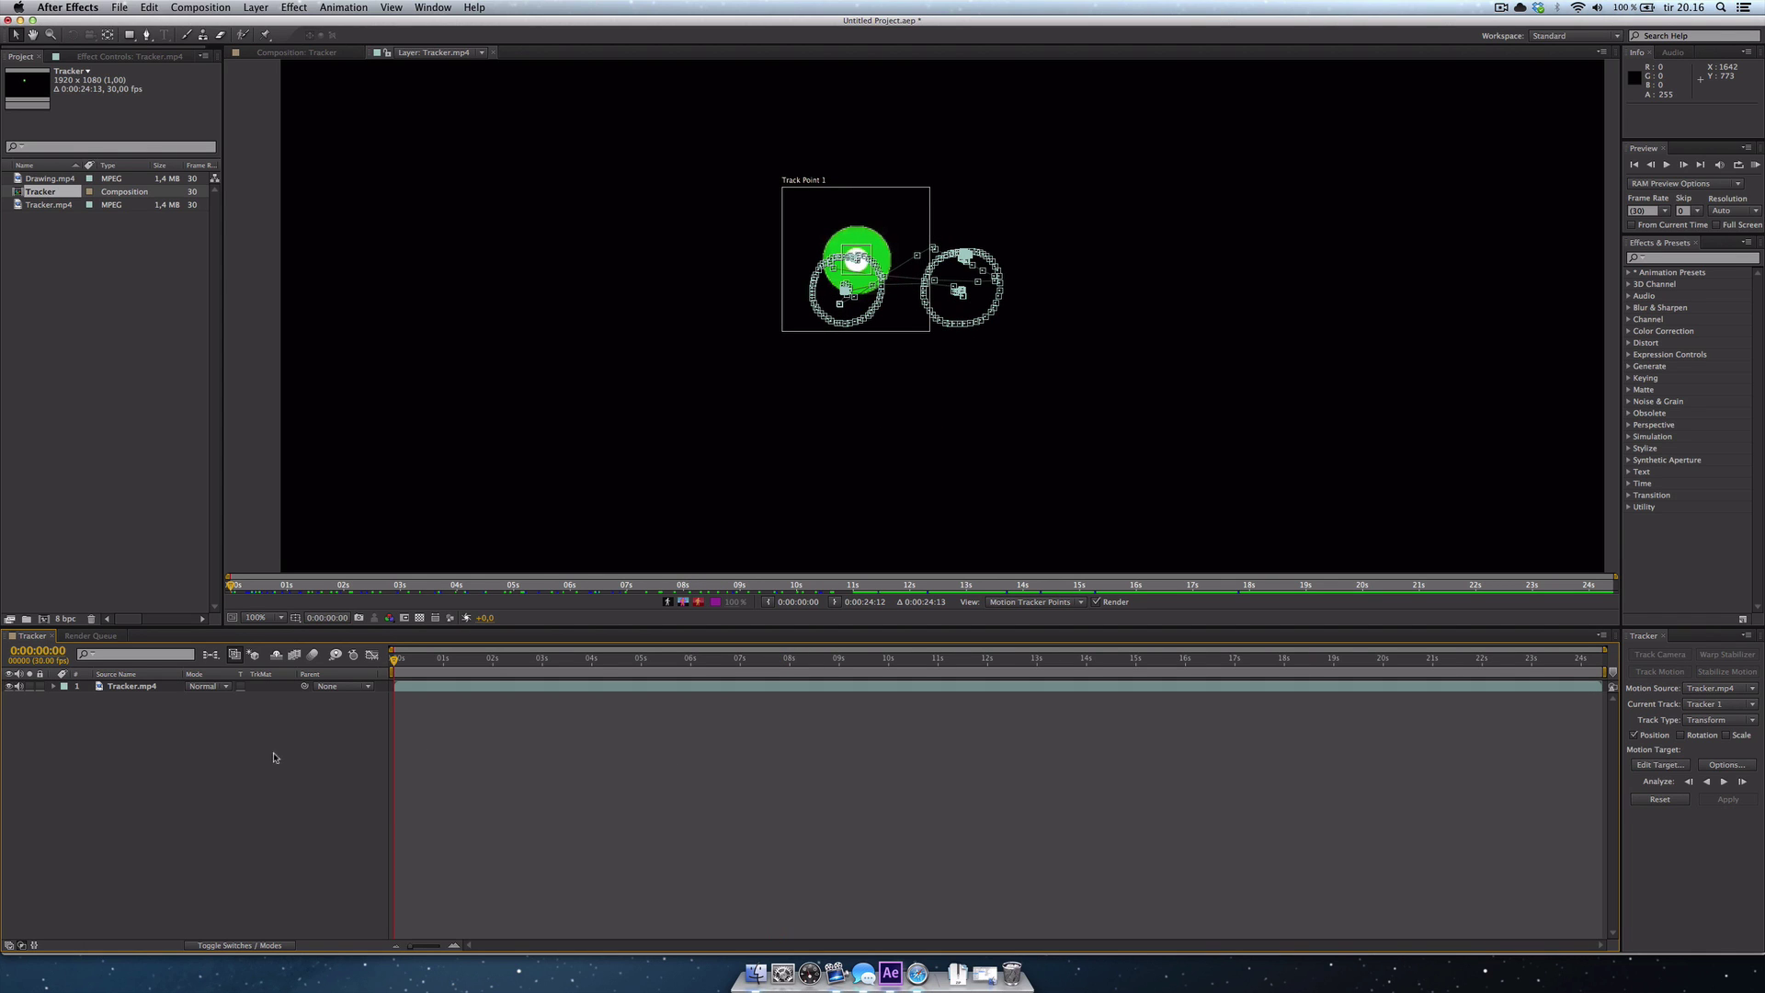
Step: Add Drawing.mp4 to the Tracker composition as a layer above Tracker.mp4
{"action": "left_click", "coordinate": [329, 53]}
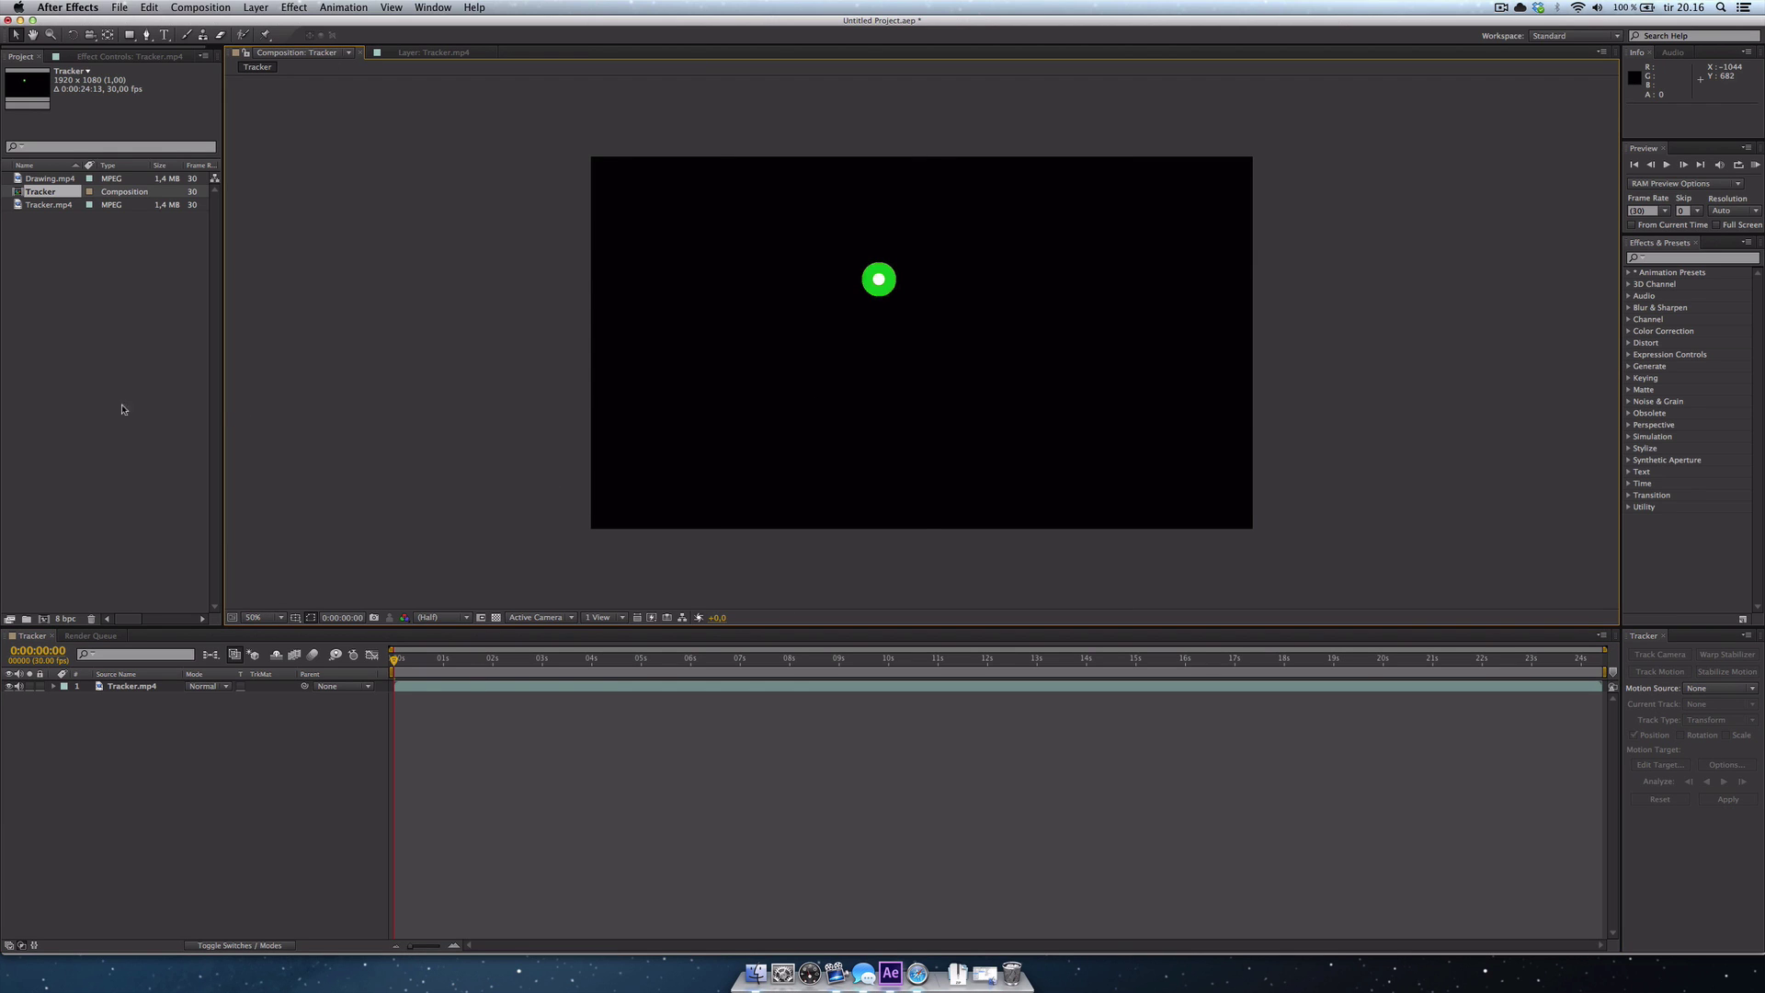
{"action": "left_click", "coordinate": [138, 686]}
{"action": "left_click", "coordinate": [176, 745]}
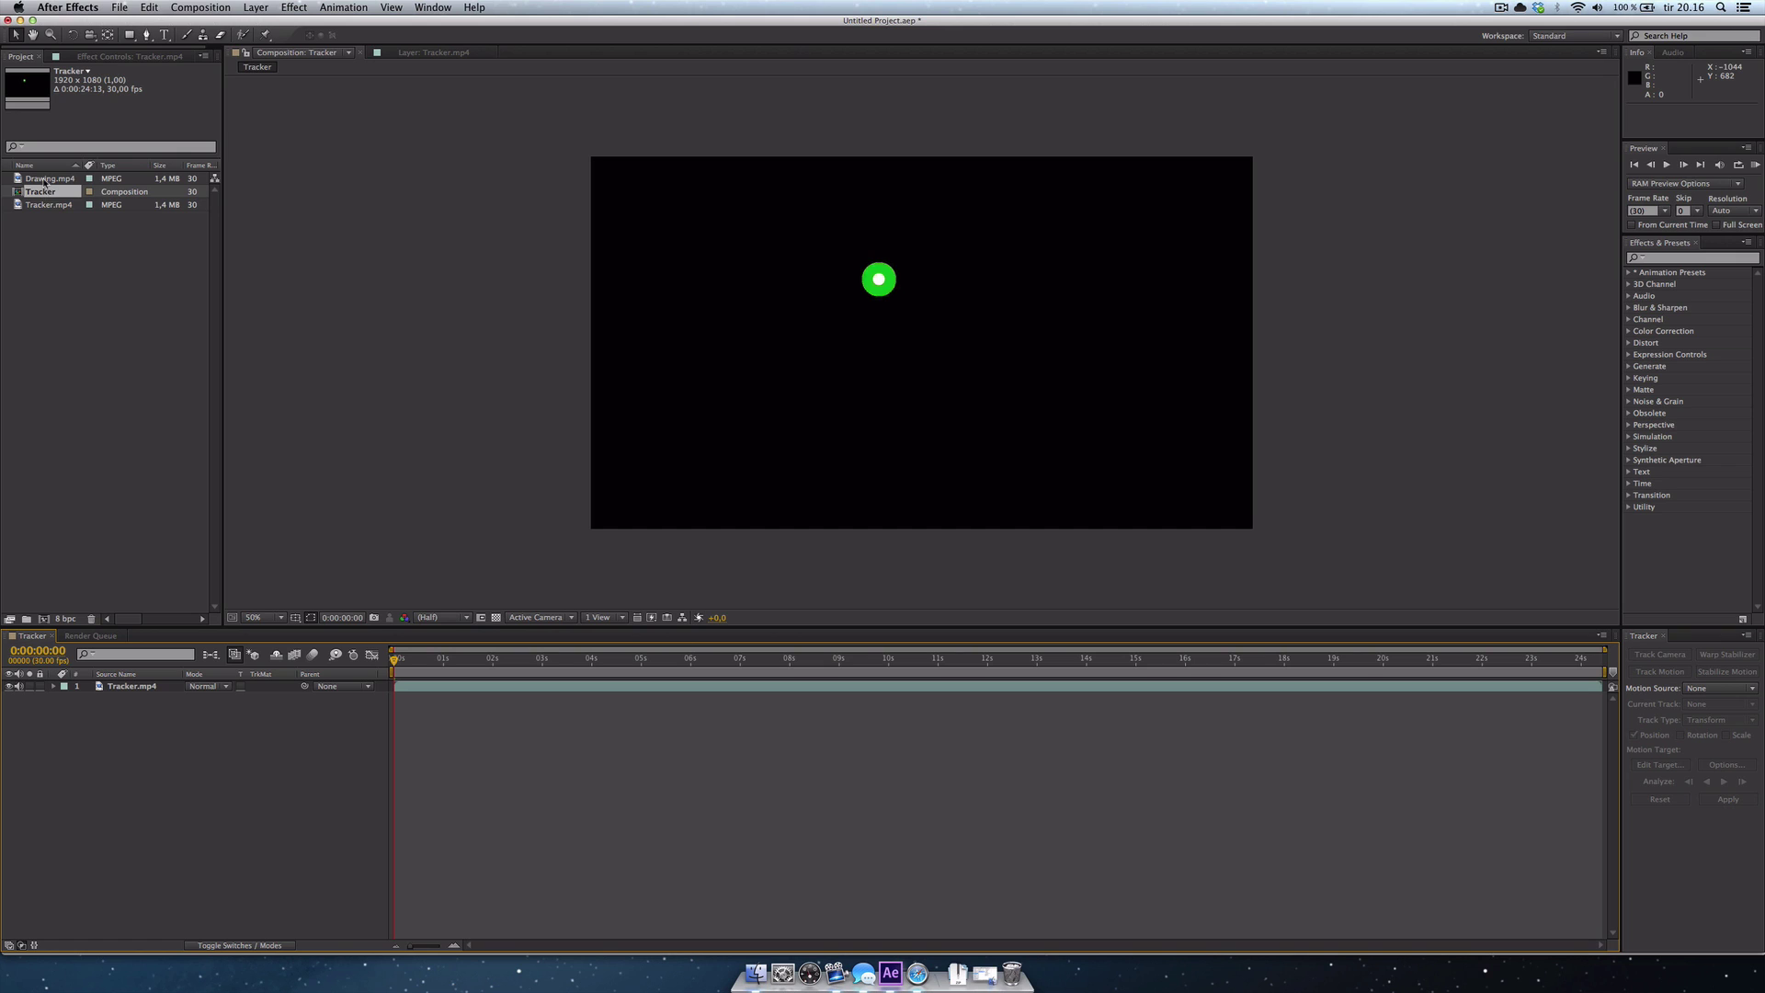
{"action": "left_click_drag", "start_coordinate": [45, 181], "coordinate": [104, 687]}
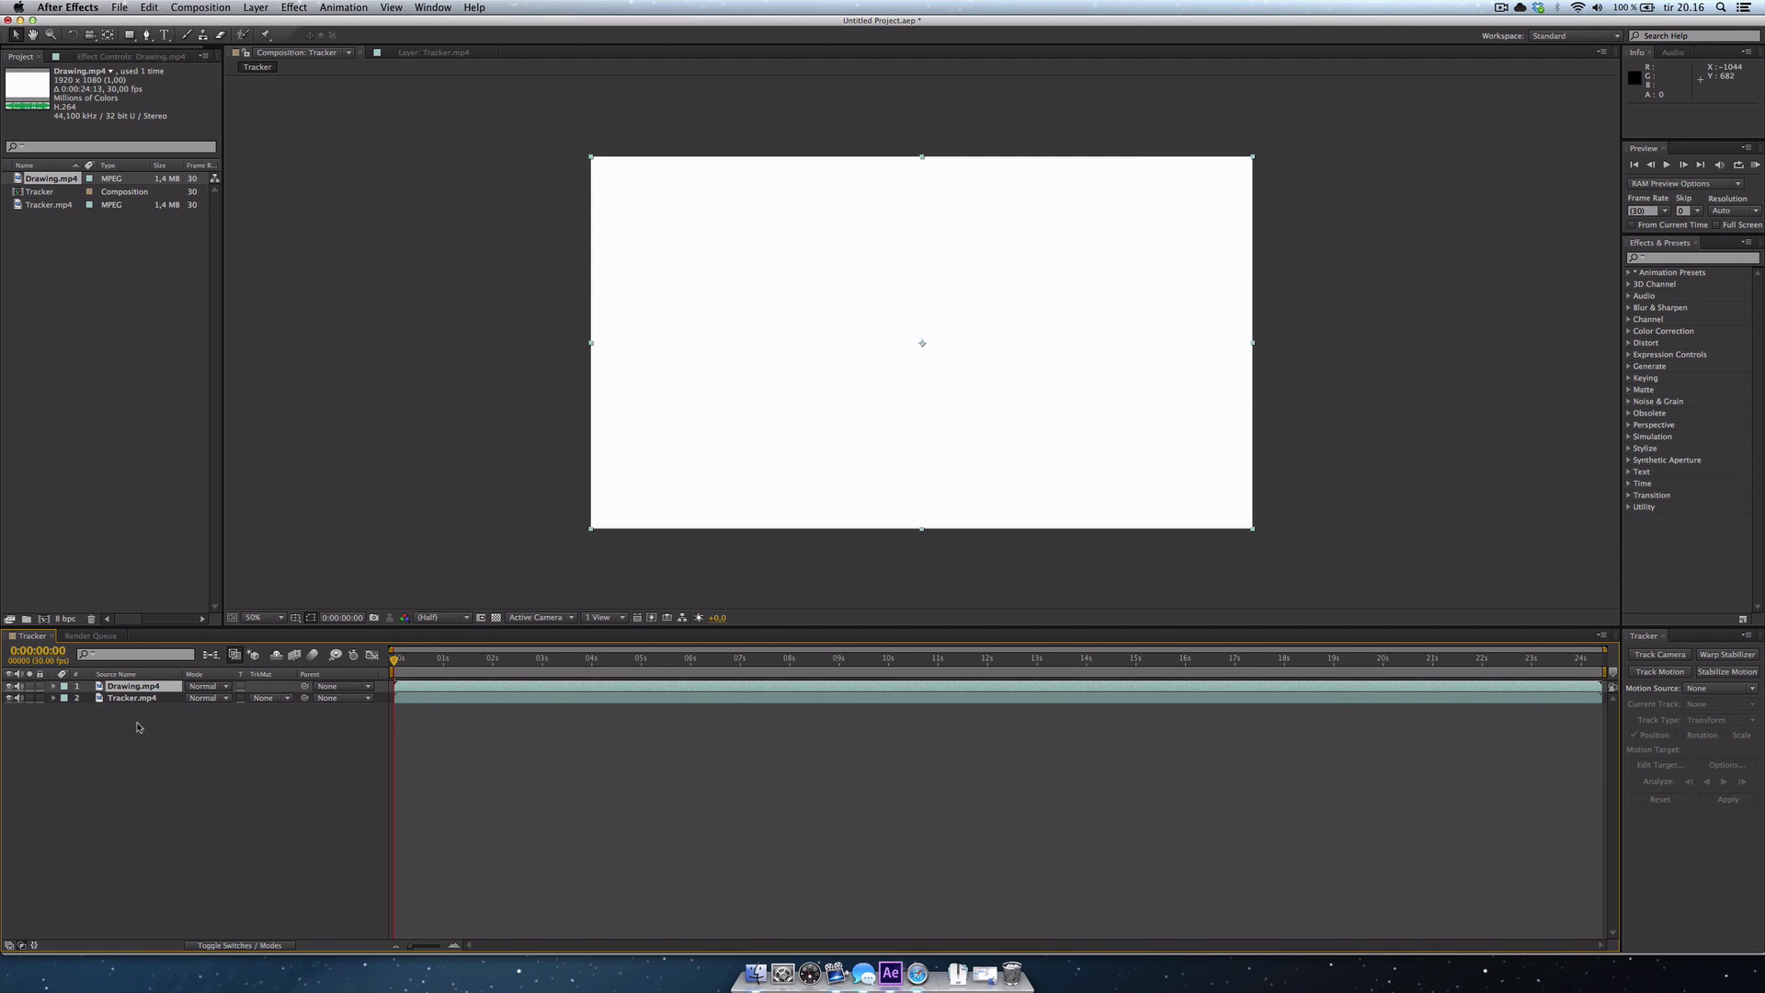
{"action": "key", "text": "super+Tab"}
{"action": "key", "text": "super+Tab"}
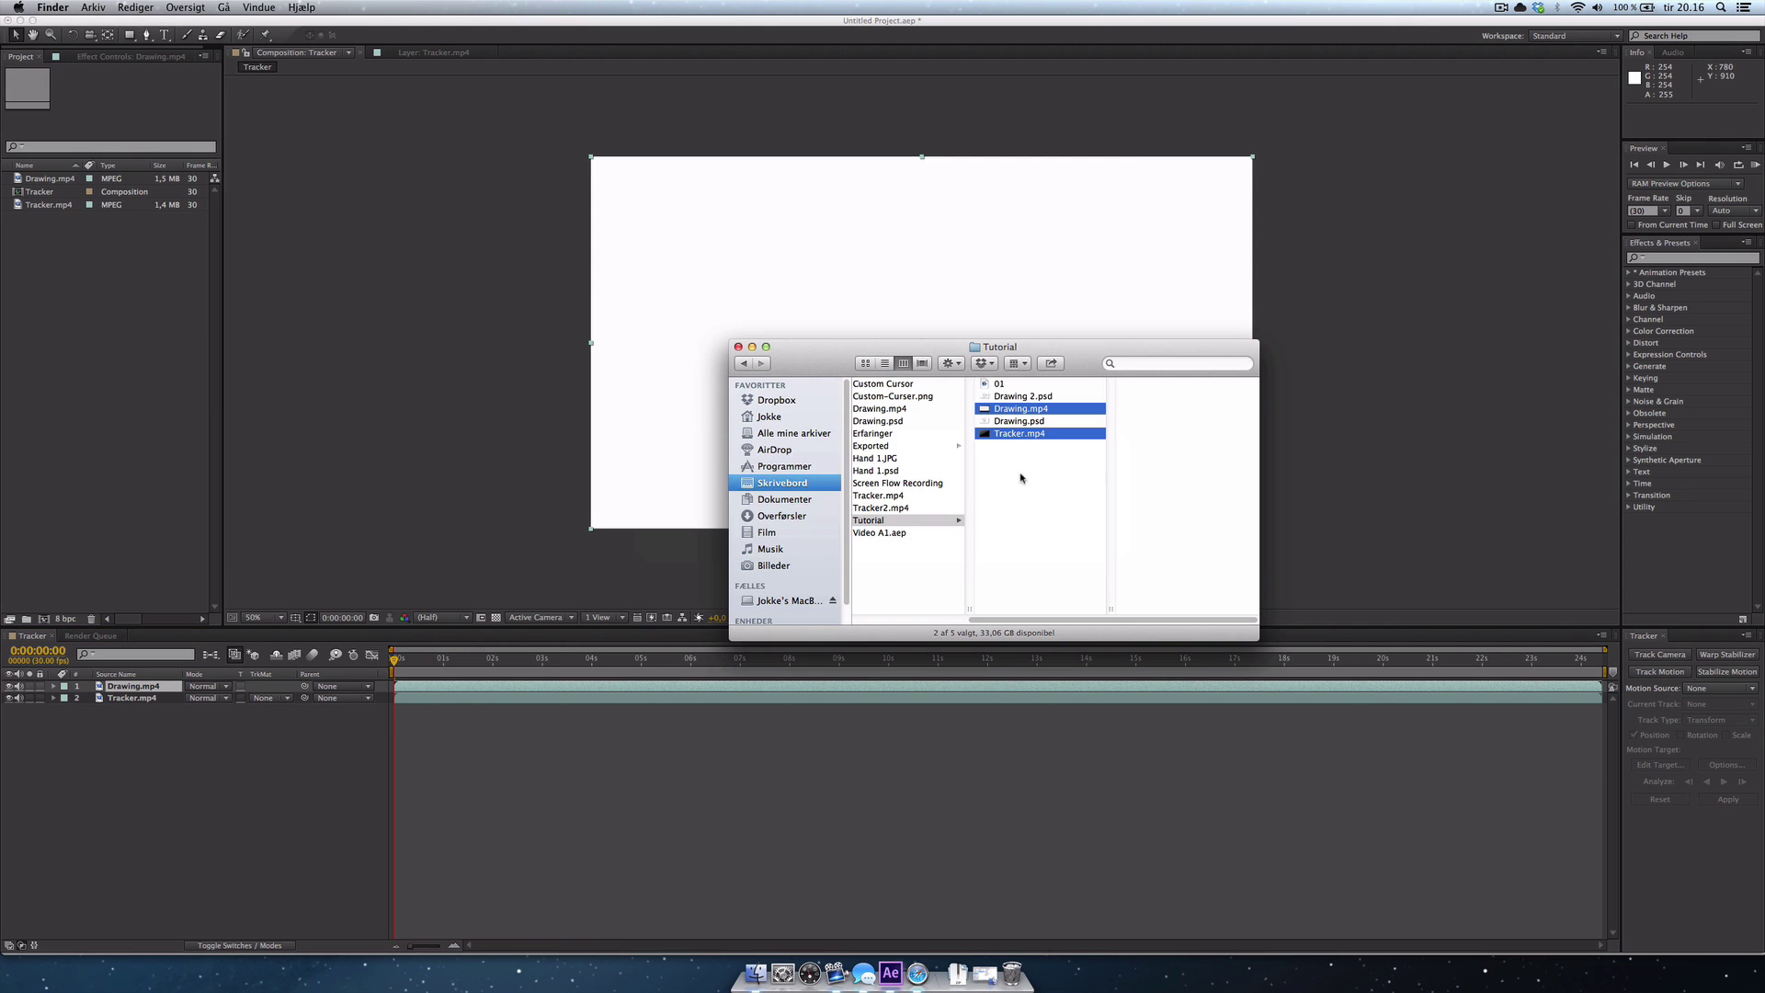
Step: Preview Hand 1.psd in Finder and drag it into the After Effects Project panel
{"action": "left_click", "coordinate": [1034, 477]}
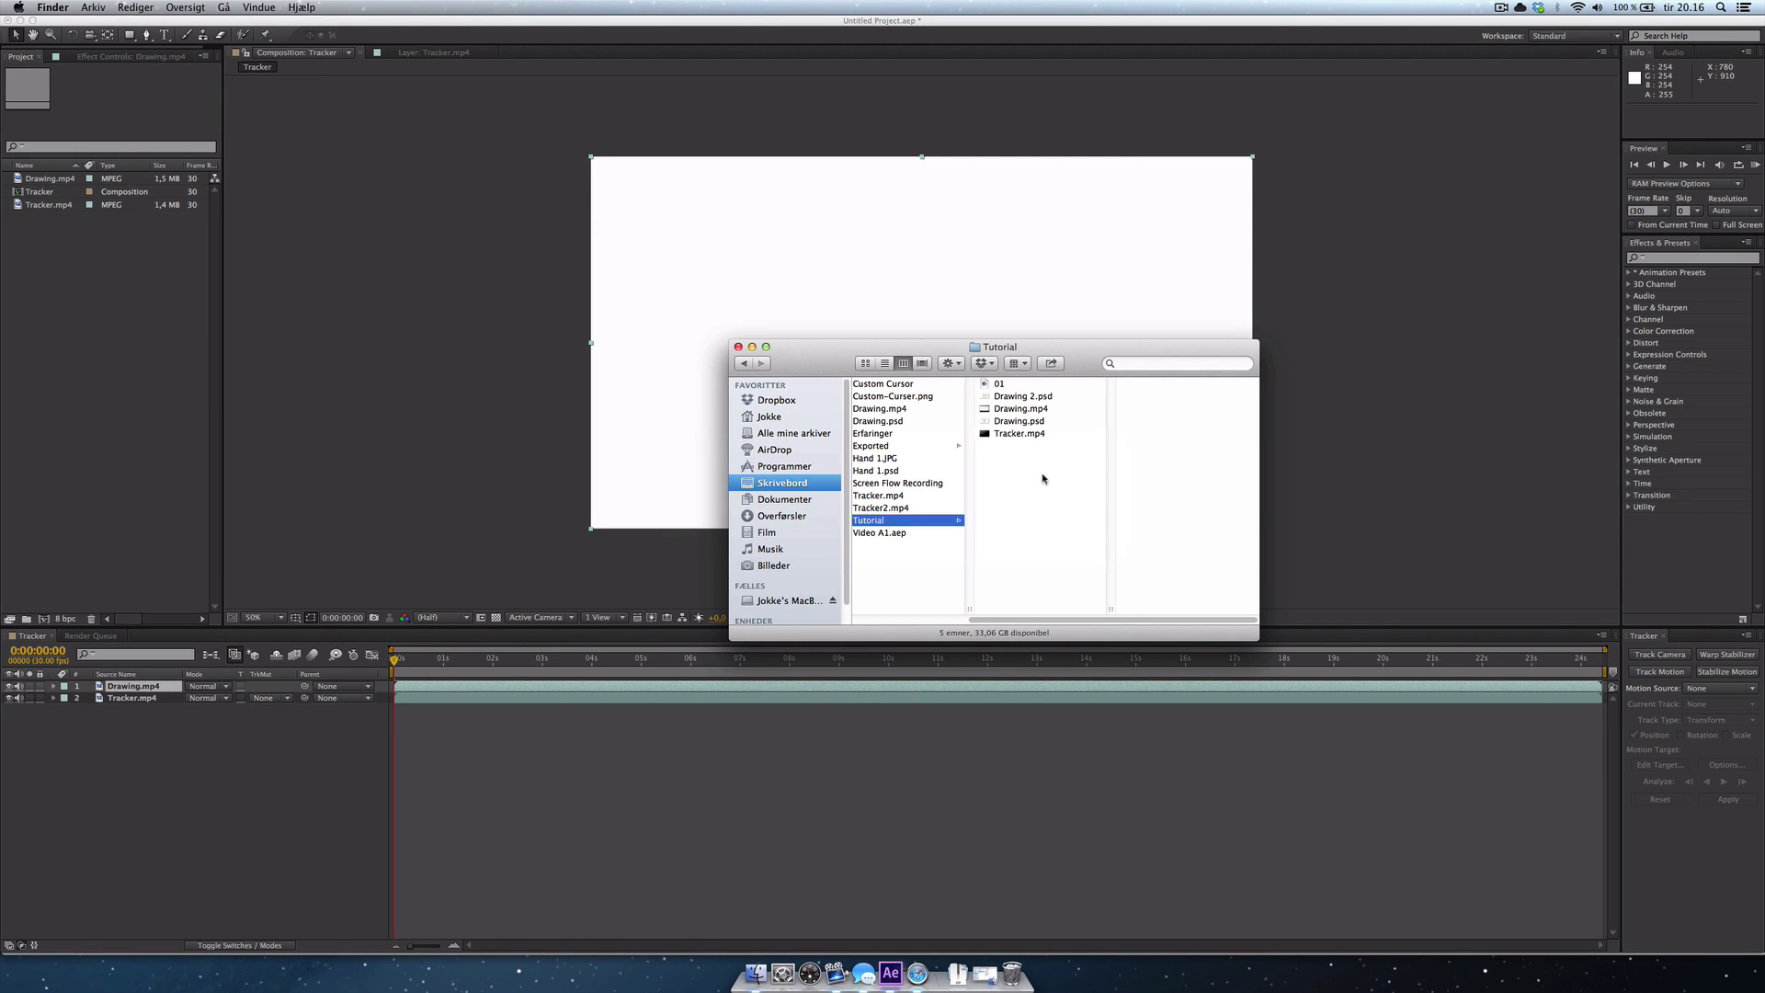
{"action": "left_click", "coordinate": [907, 475]}
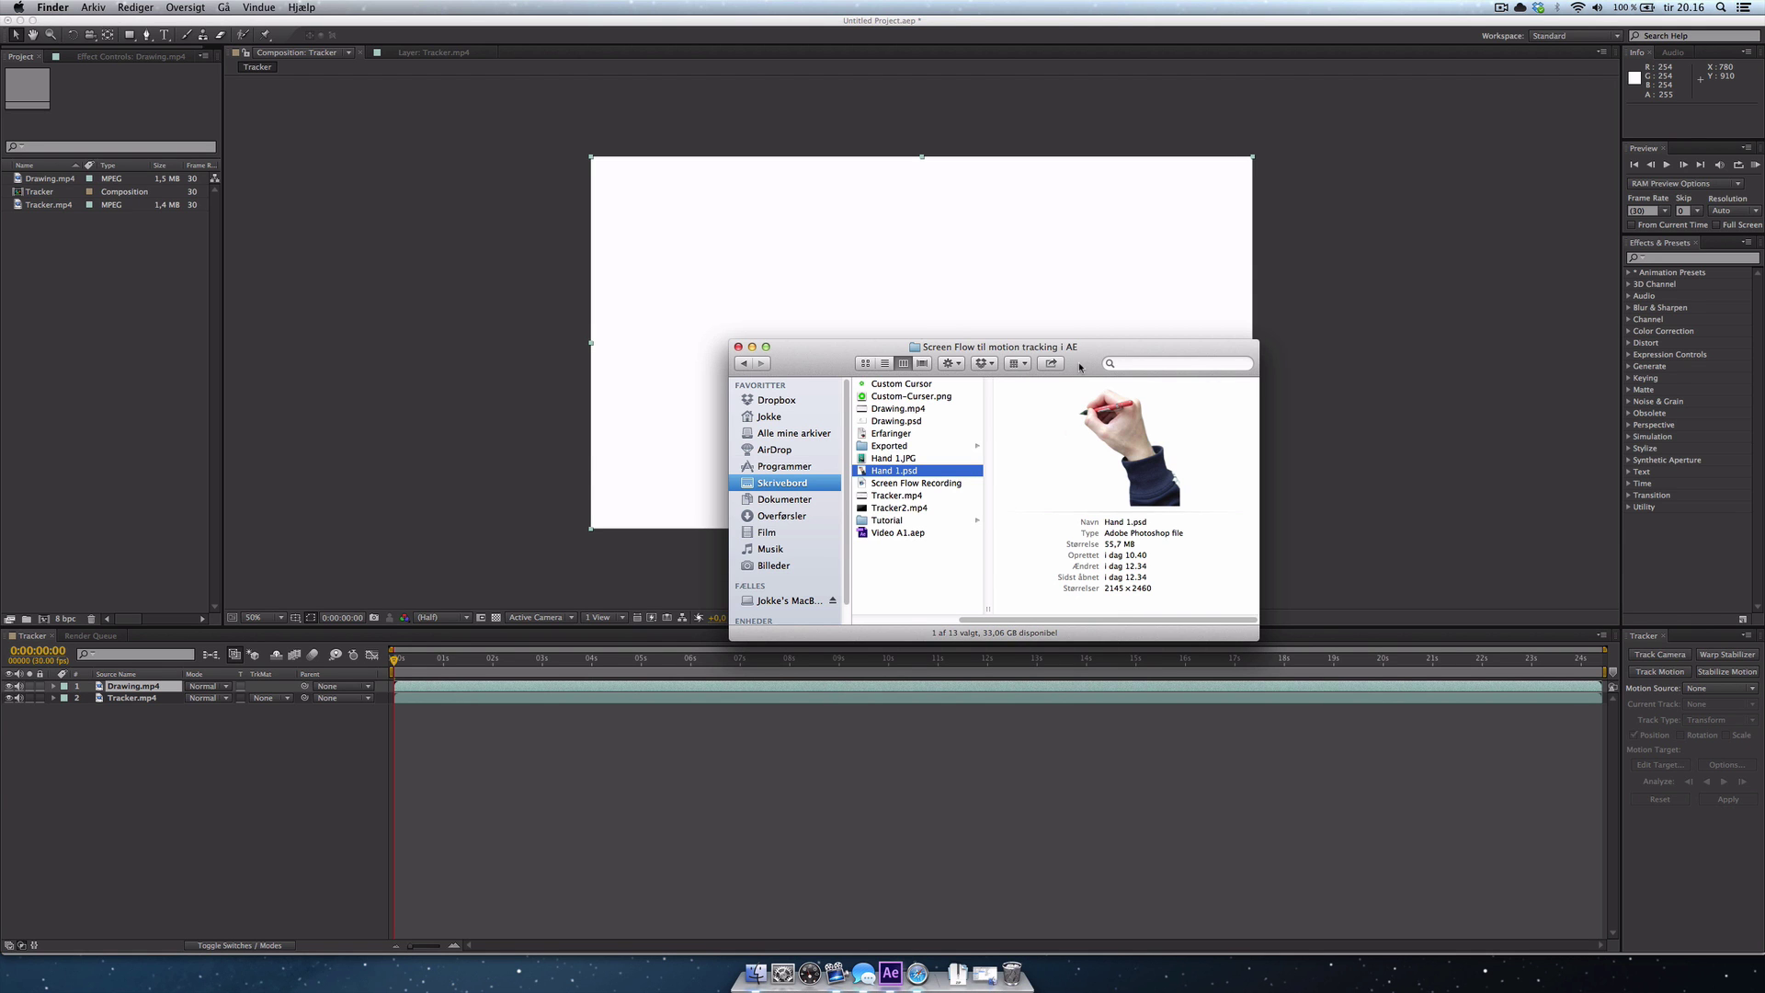
{"action": "key", "text": "space"}
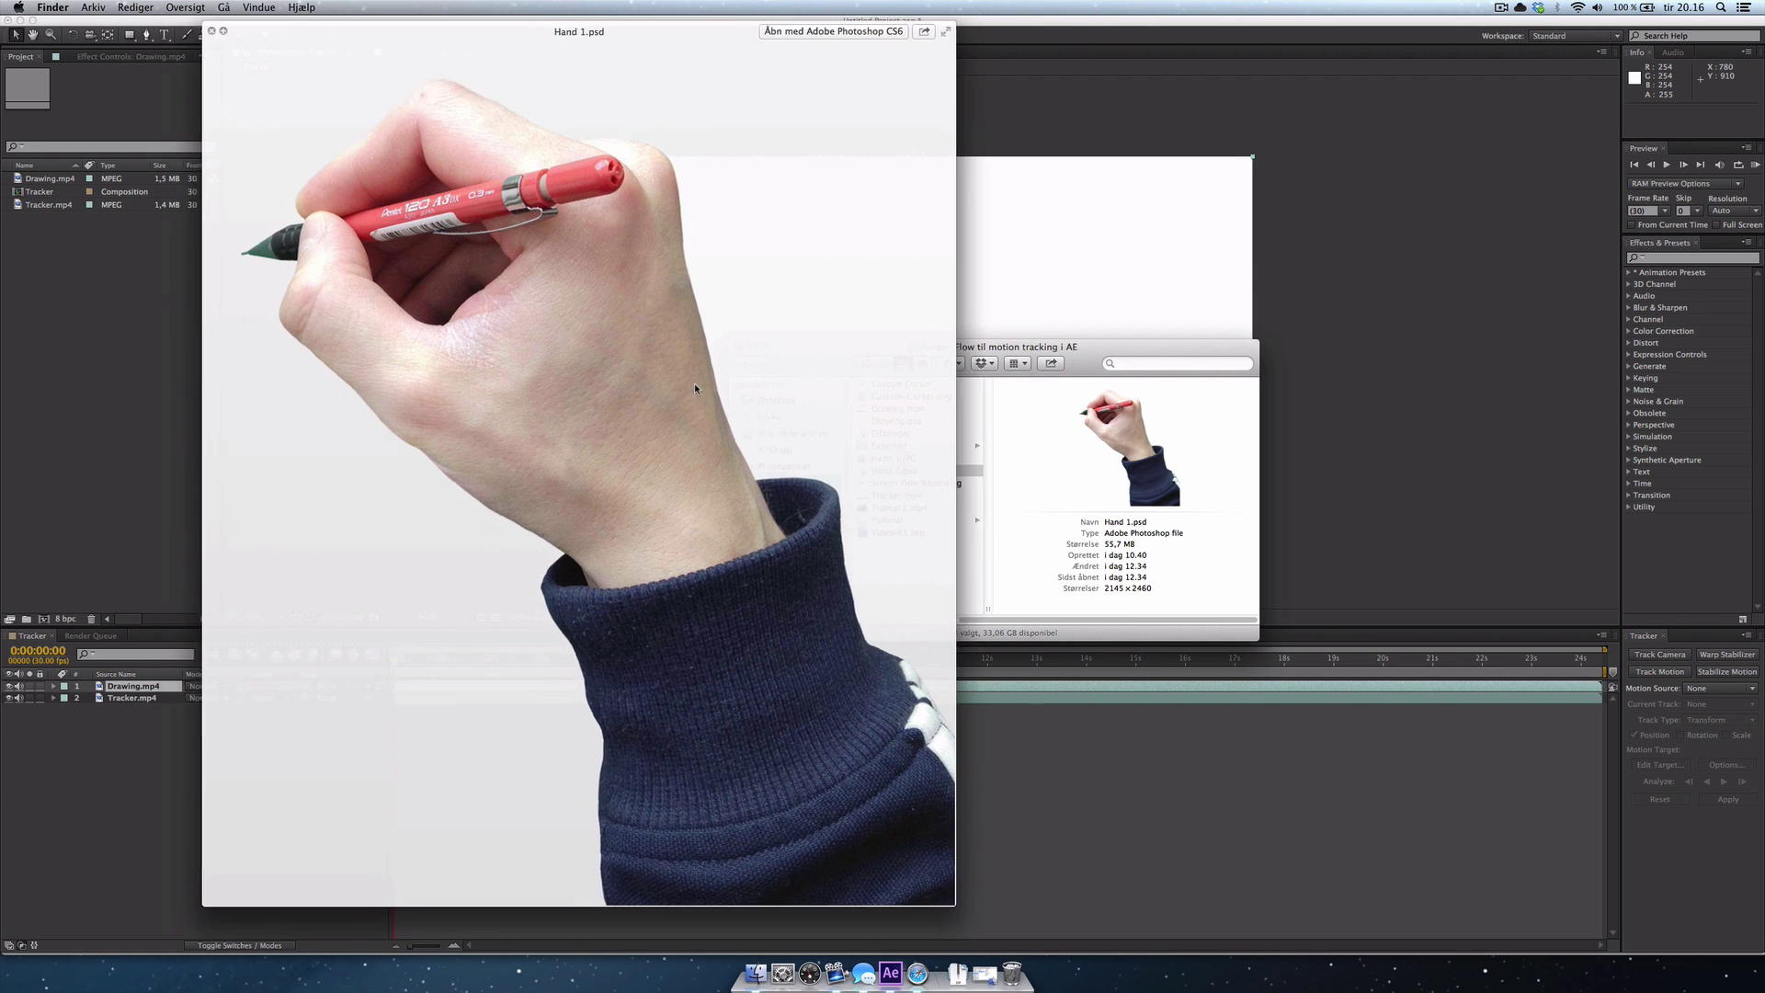
{"action": "key", "text": "space"}
{"action": "left_click_drag", "start_coordinate": [893, 471], "coordinate": [119, 289]}
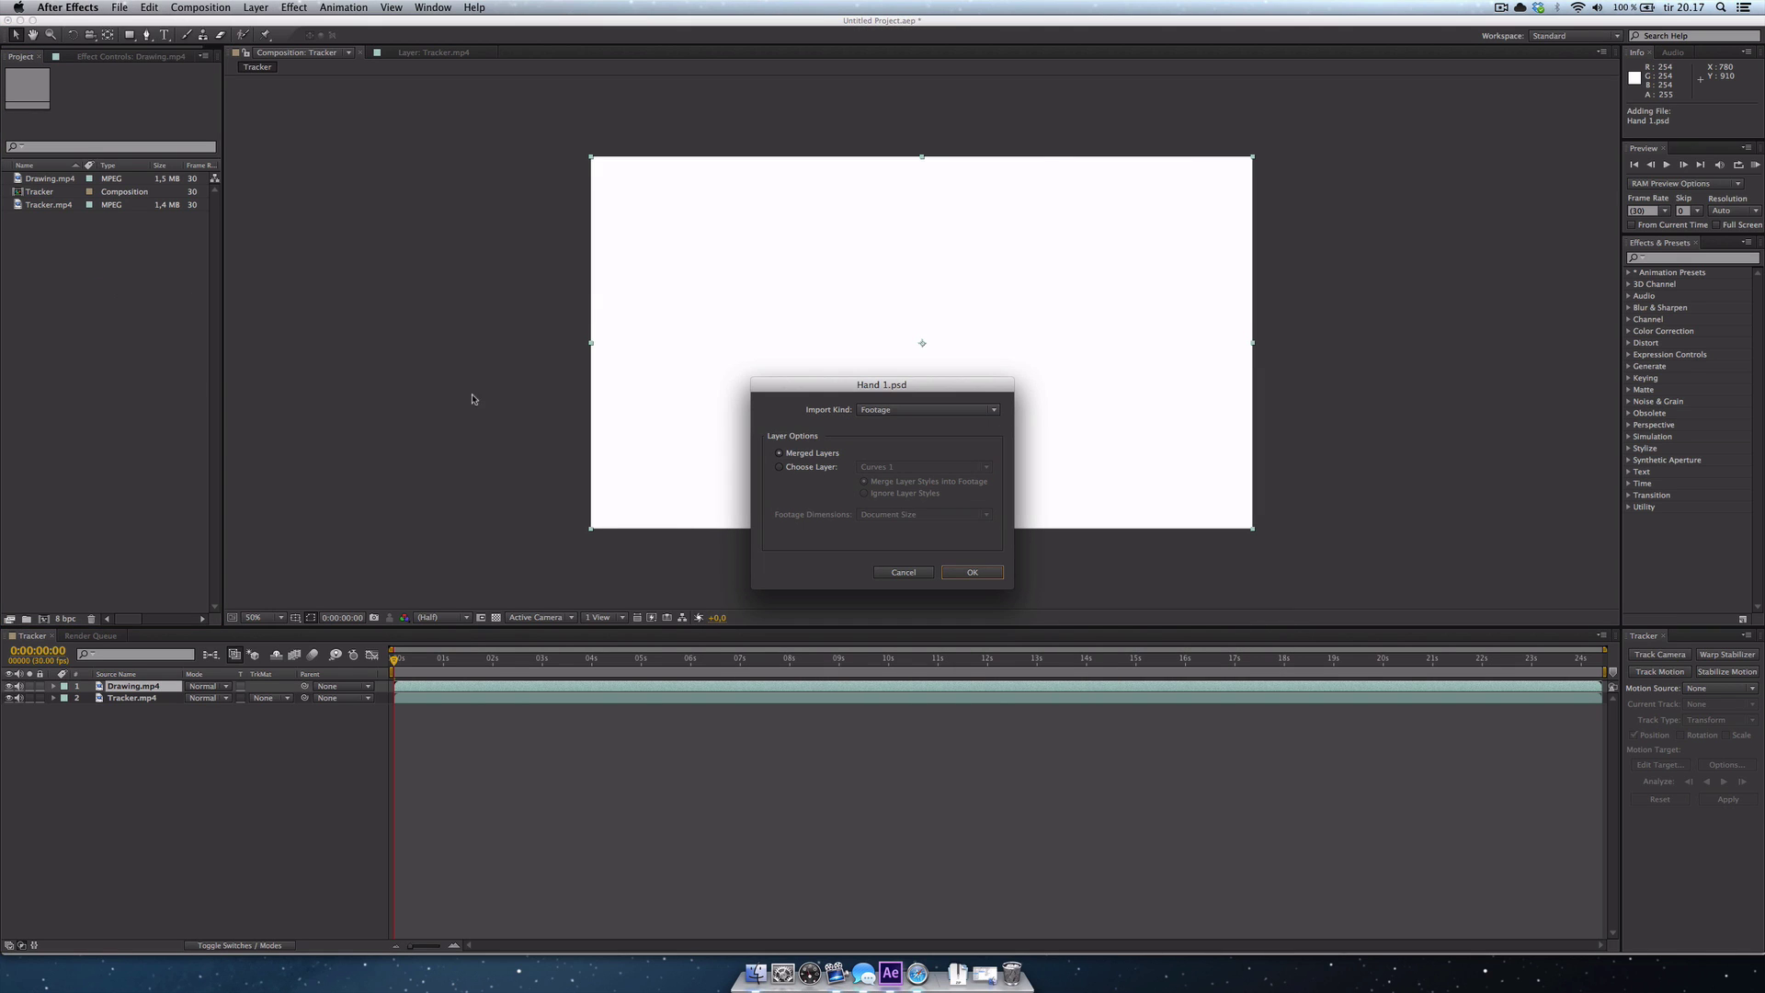
Step: Import Hand 1.psd with Merged Layers and place it as the top layer in Tracker
{"action": "left_click", "coordinate": [805, 456]}
{"action": "left_click", "coordinate": [959, 571]}
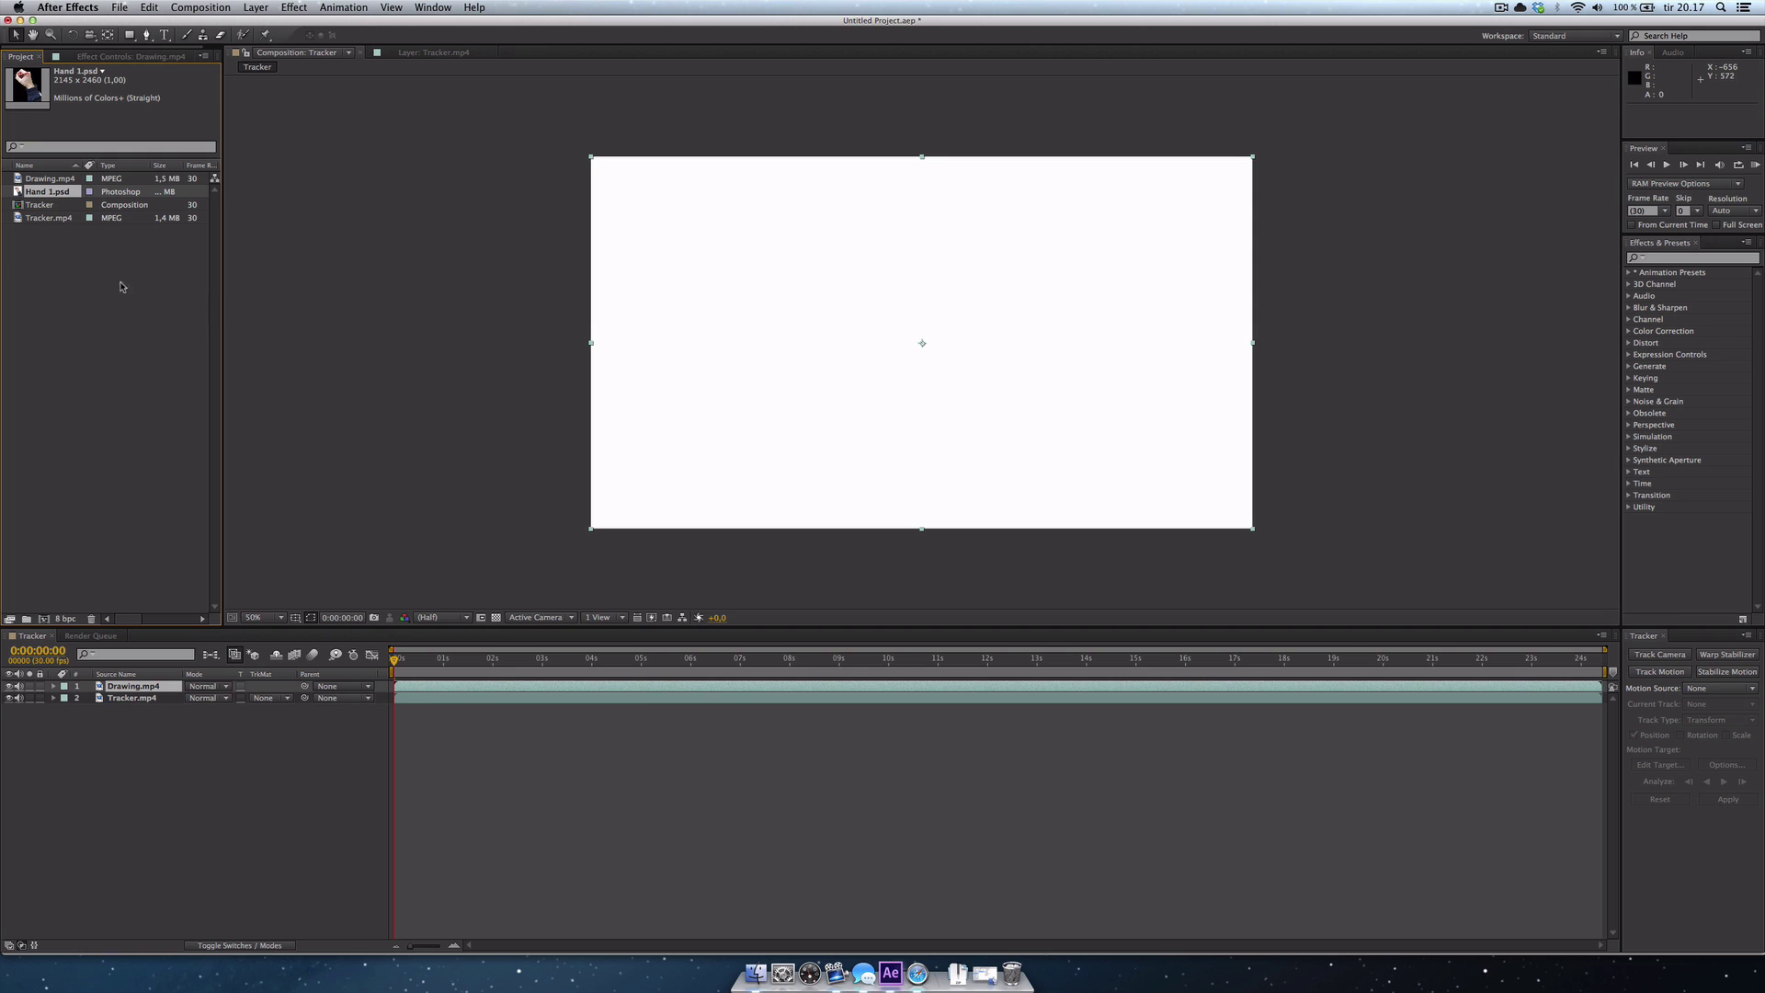
{"action": "left_click_drag", "start_coordinate": [131, 683], "coordinate": [131, 687]}
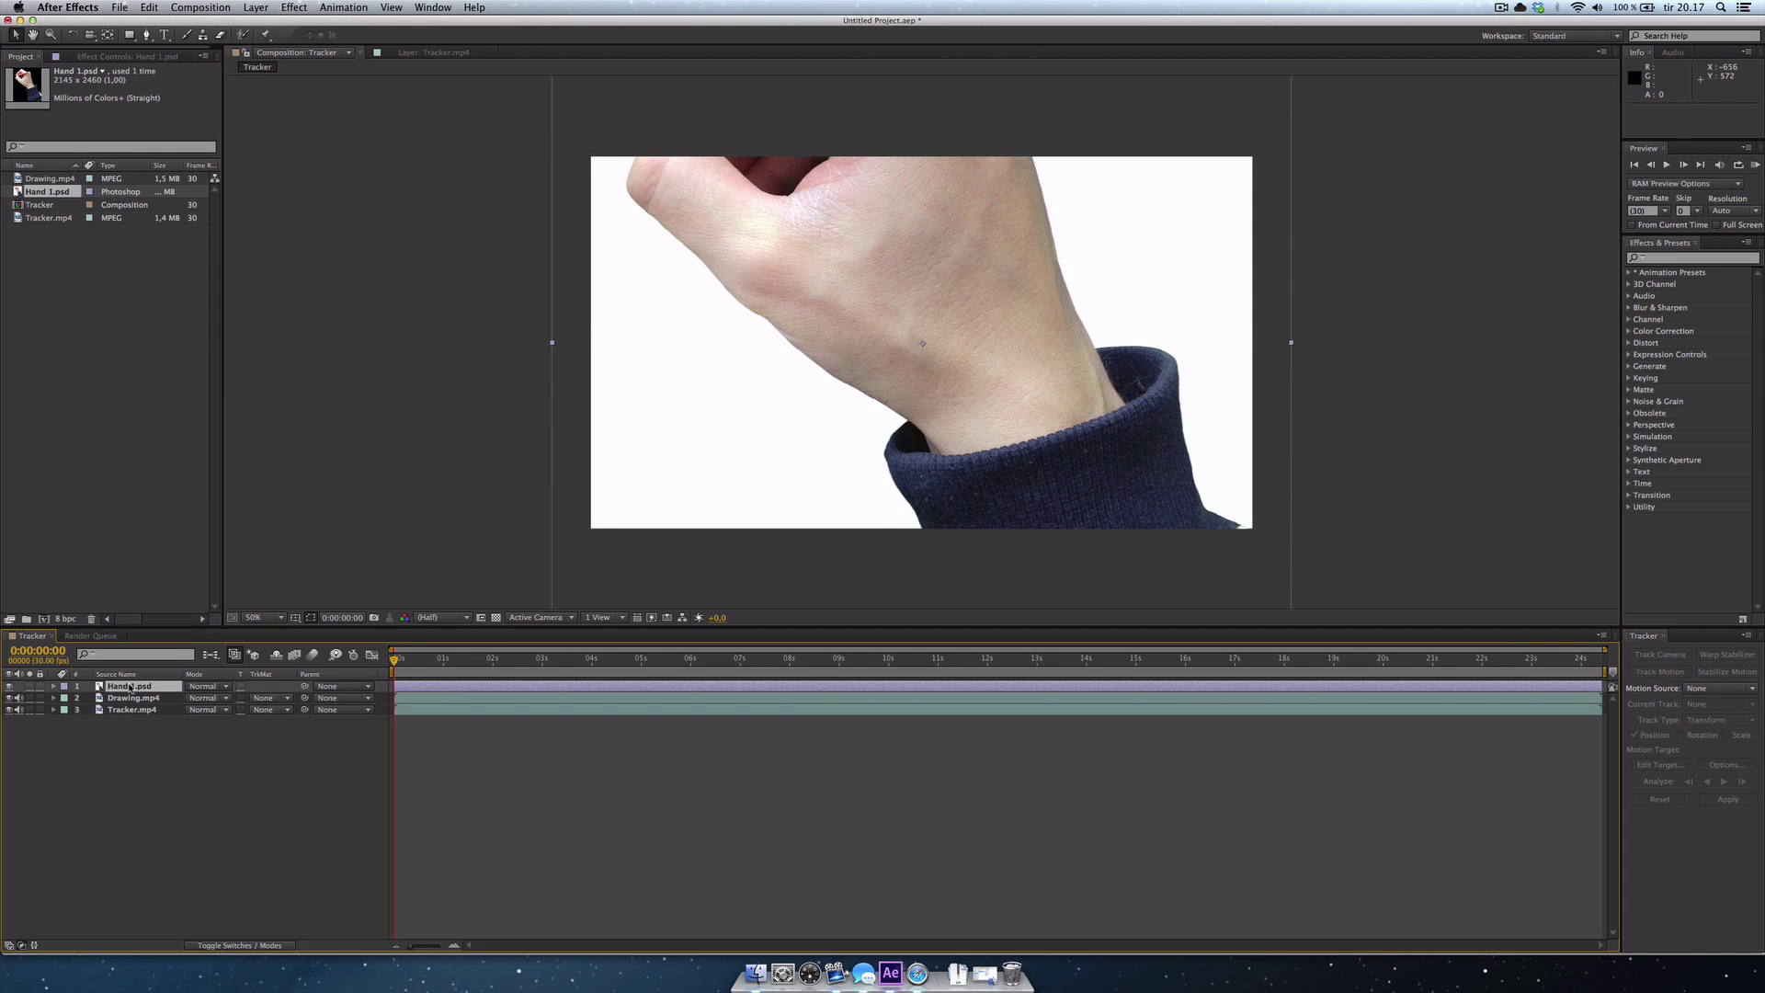
{"action": "mouse_move", "coordinate": [1000, 396]}
{"action": "left_mouse_down"}
{"action": "mouse_move", "coordinate": [944, 315]}
{"action": "mouse_move", "coordinate": [959, 331]}
{"action": "left_mouse_up"}
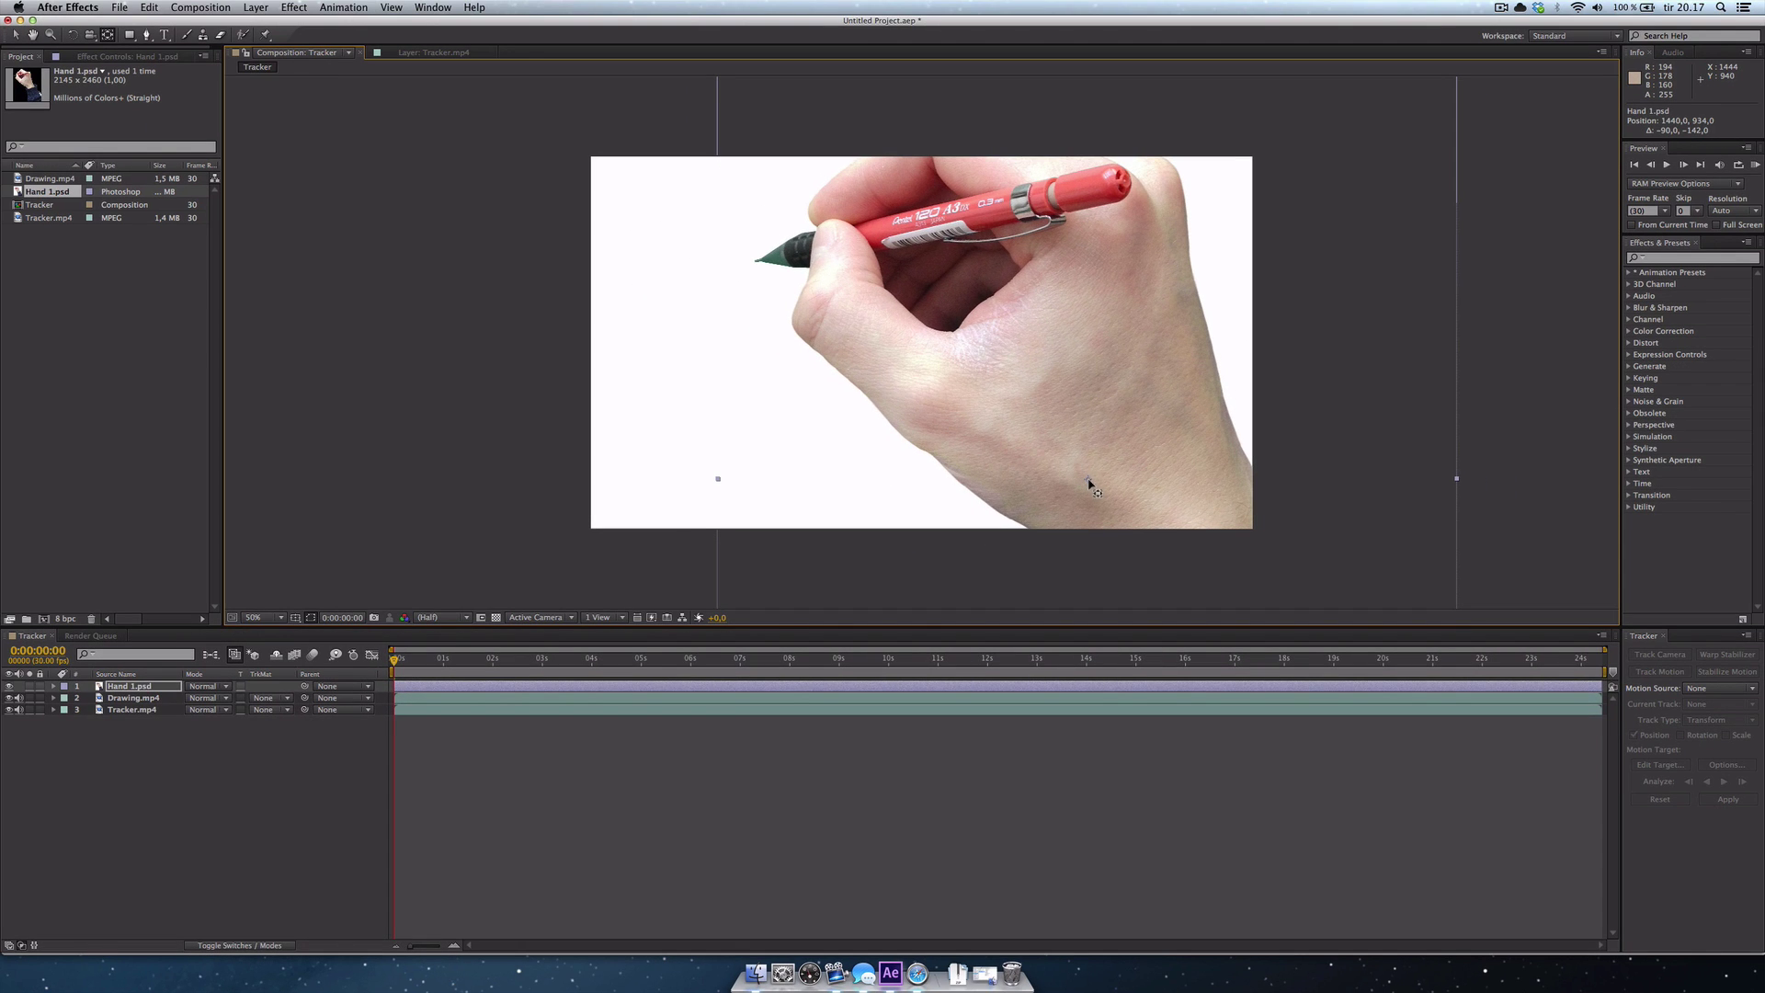
Step: Move the hand layer's anchor point to the pen tip and view the comp at 100%
{"action": "left_click_drag", "start_coordinate": [1090, 485], "coordinate": [760, 269]}
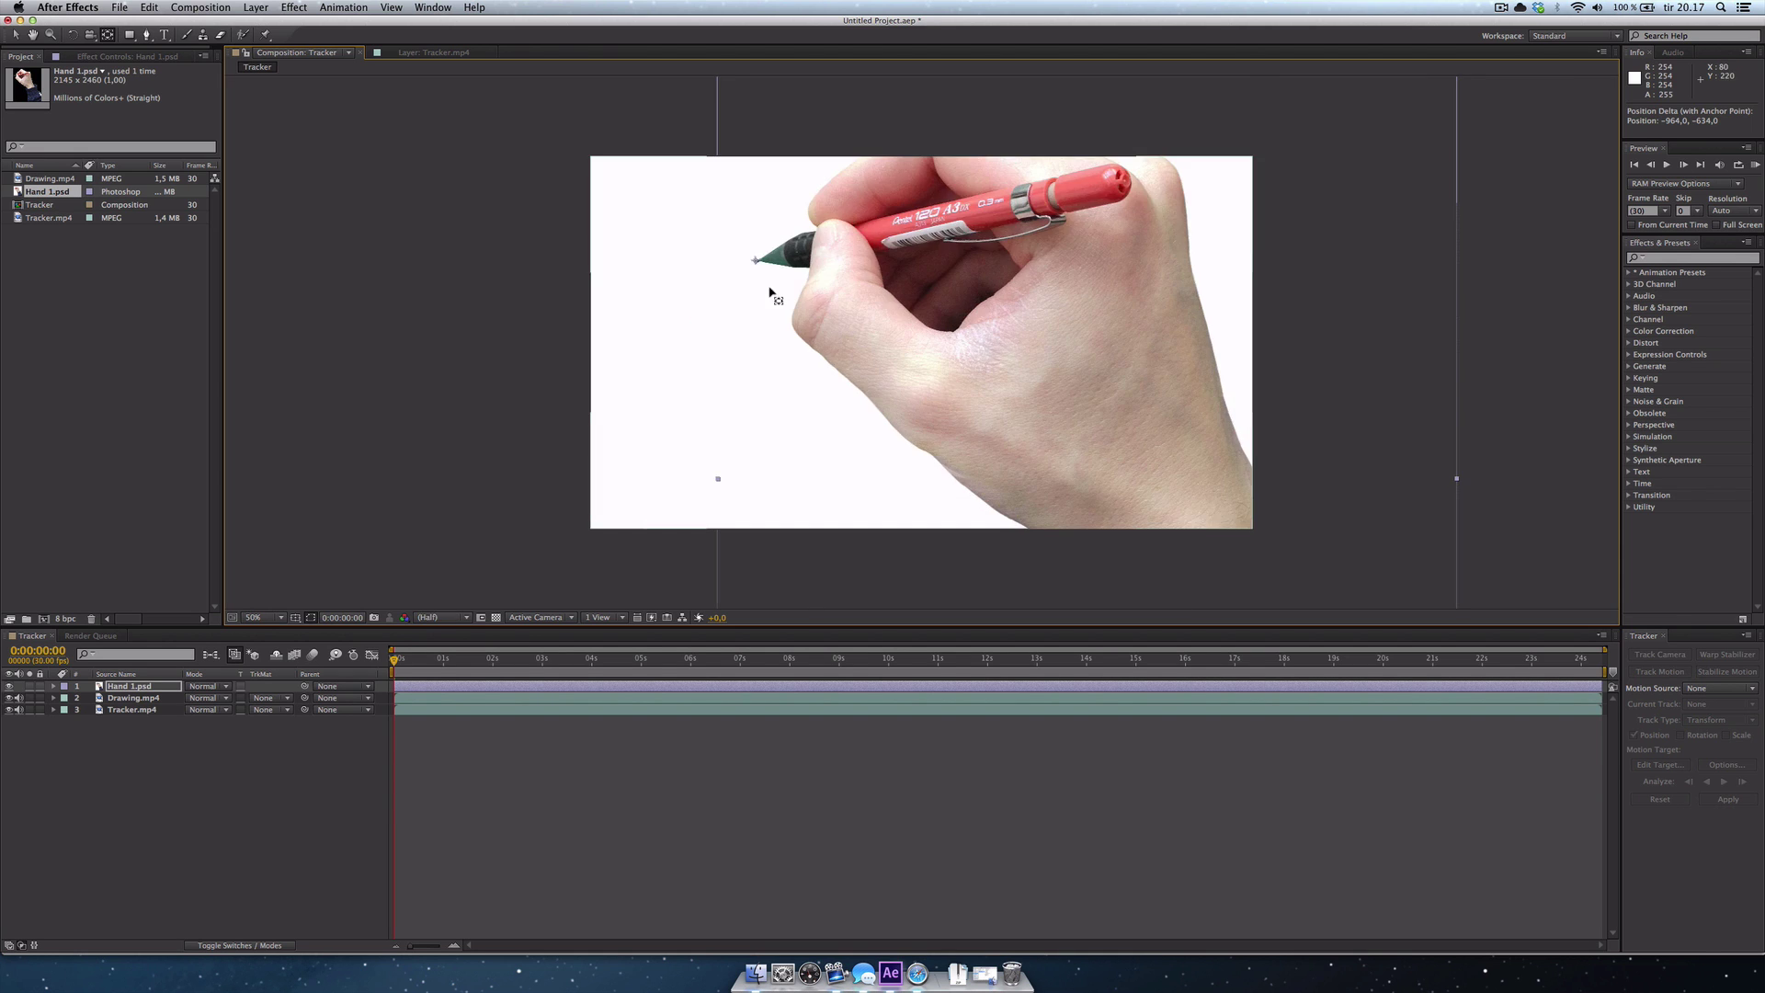
{"action": "key", "text": "slash"}
{"action": "scroll", "coordinate": [867, 356], "scroll_direction": "up", "scroll_amount": 2}
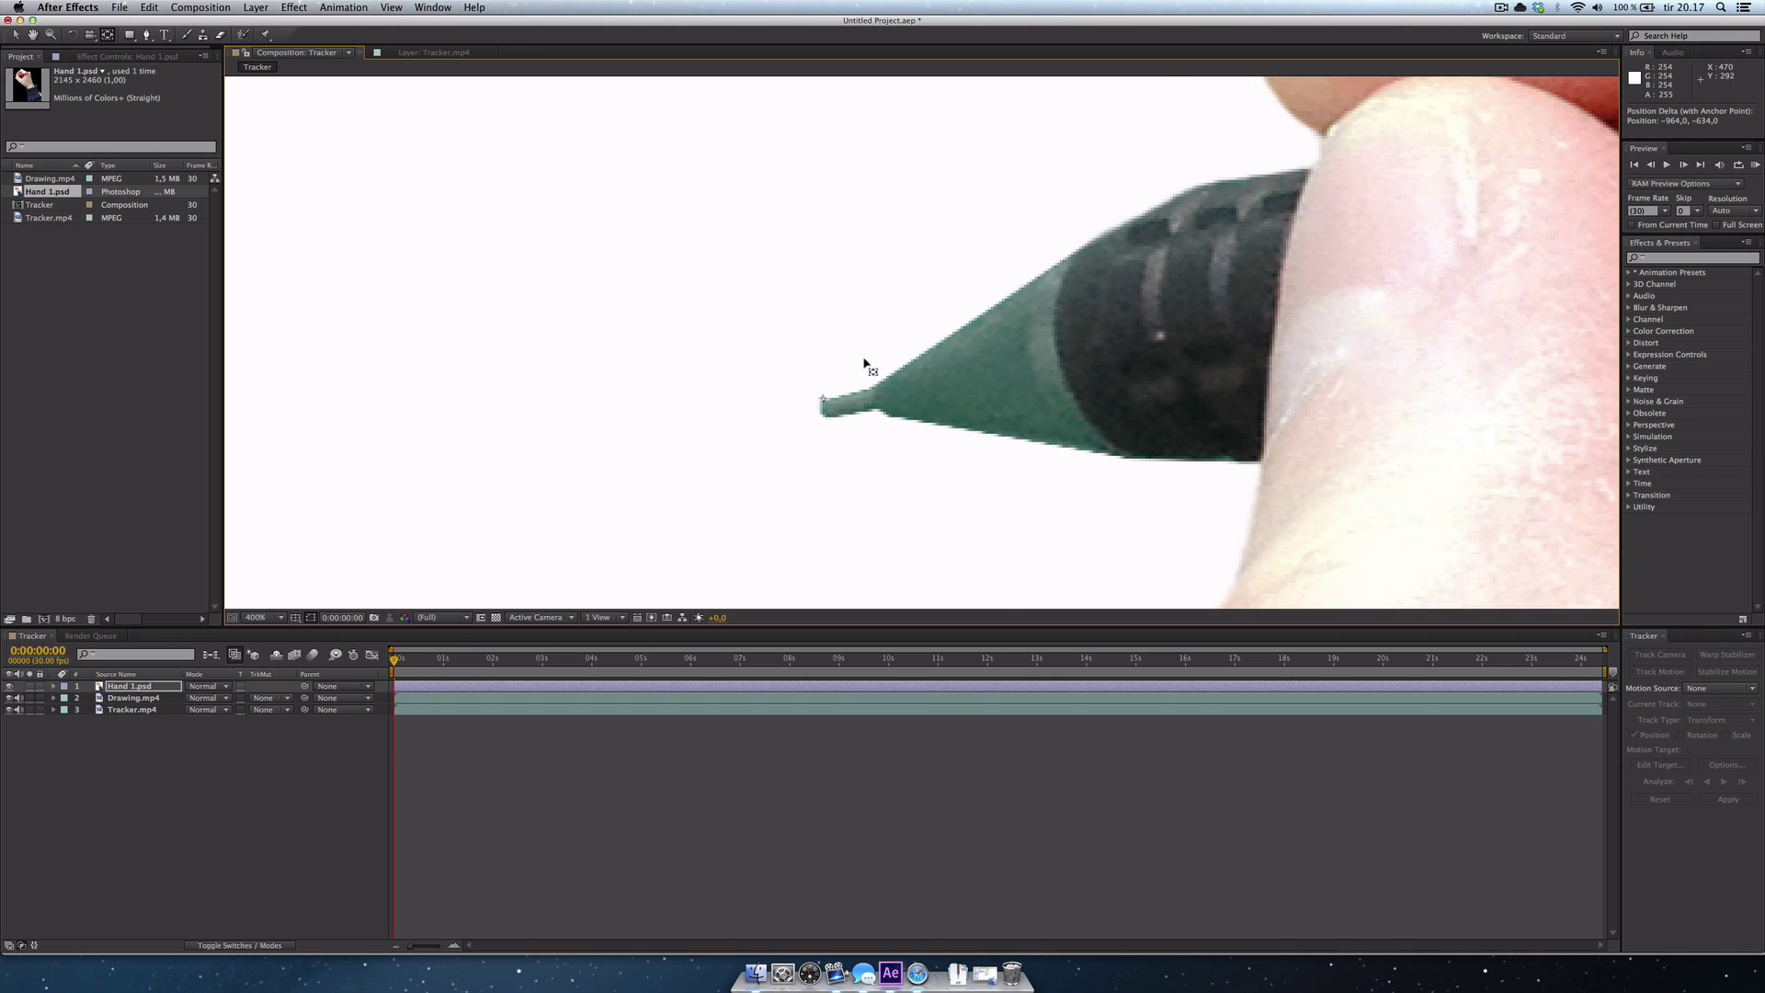
Step: Nudge the hand's anchor onto the pen tip and move the hand layer right and down
{"action": "left_click_drag", "start_coordinate": [828, 412], "coordinate": [833, 418]}
{"action": "scroll", "coordinate": [1048, 398], "scroll_direction": "down", "scroll_amount": 8}
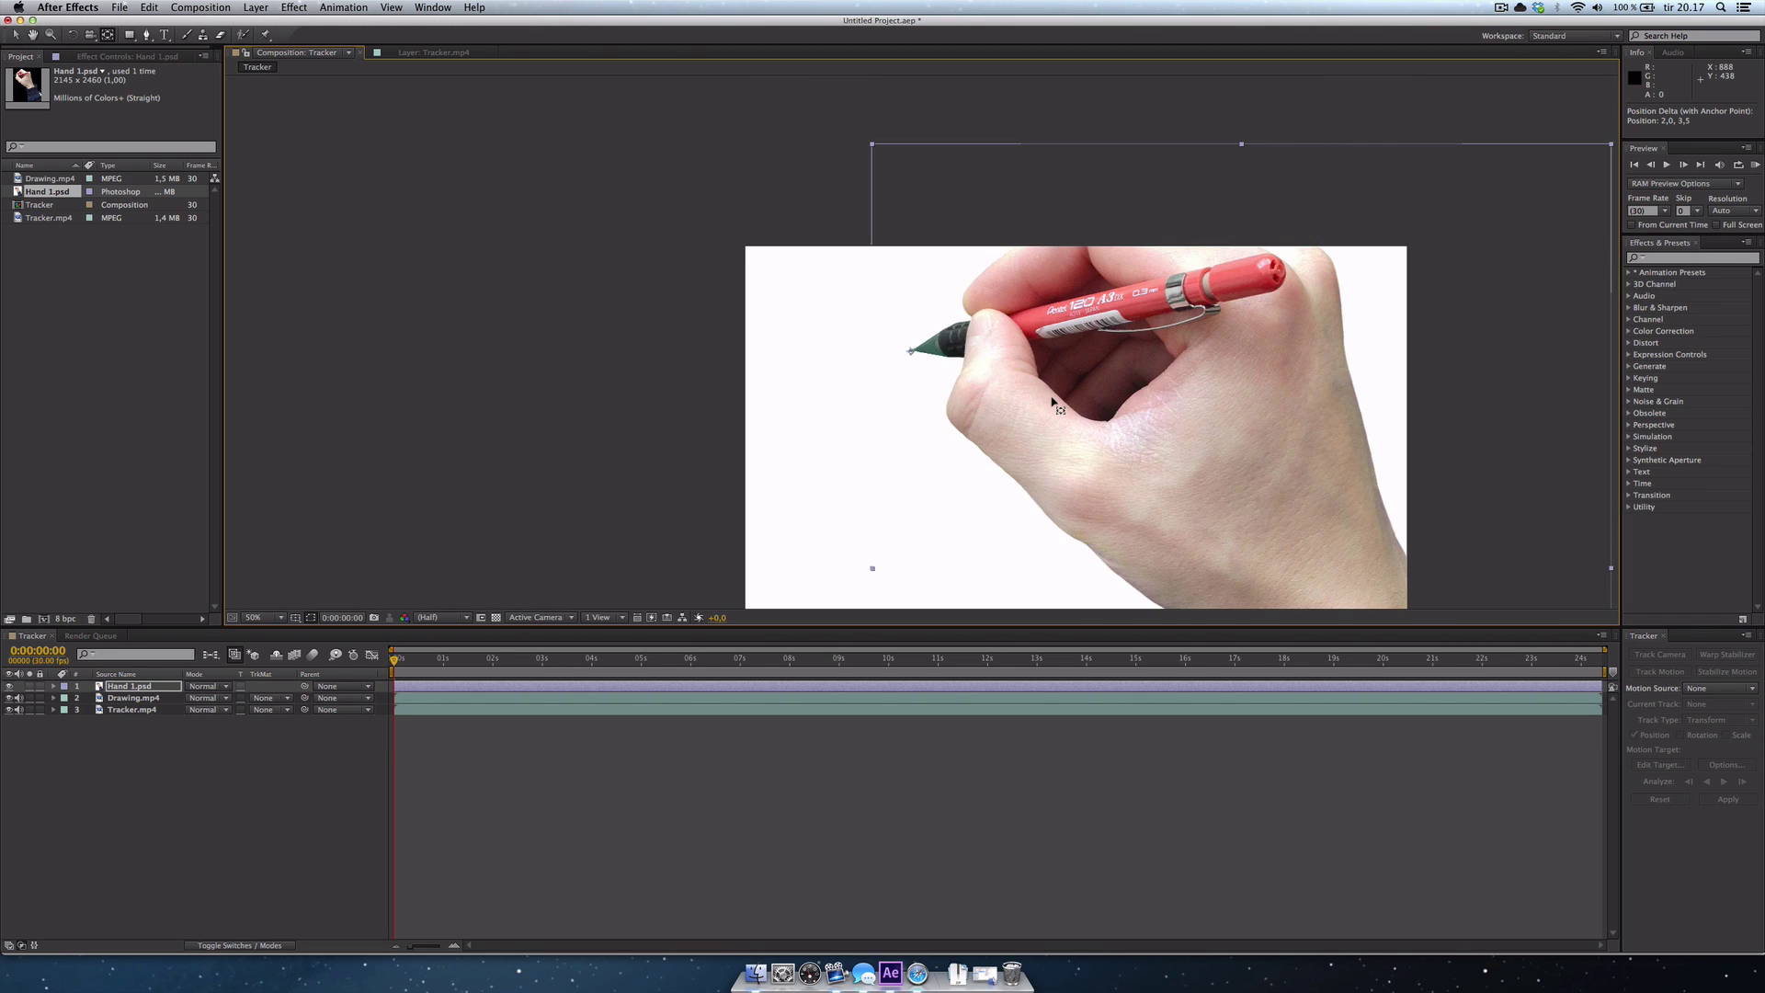
{"action": "left_click_drag", "start_coordinate": [1037, 397], "coordinate": [974, 355]}
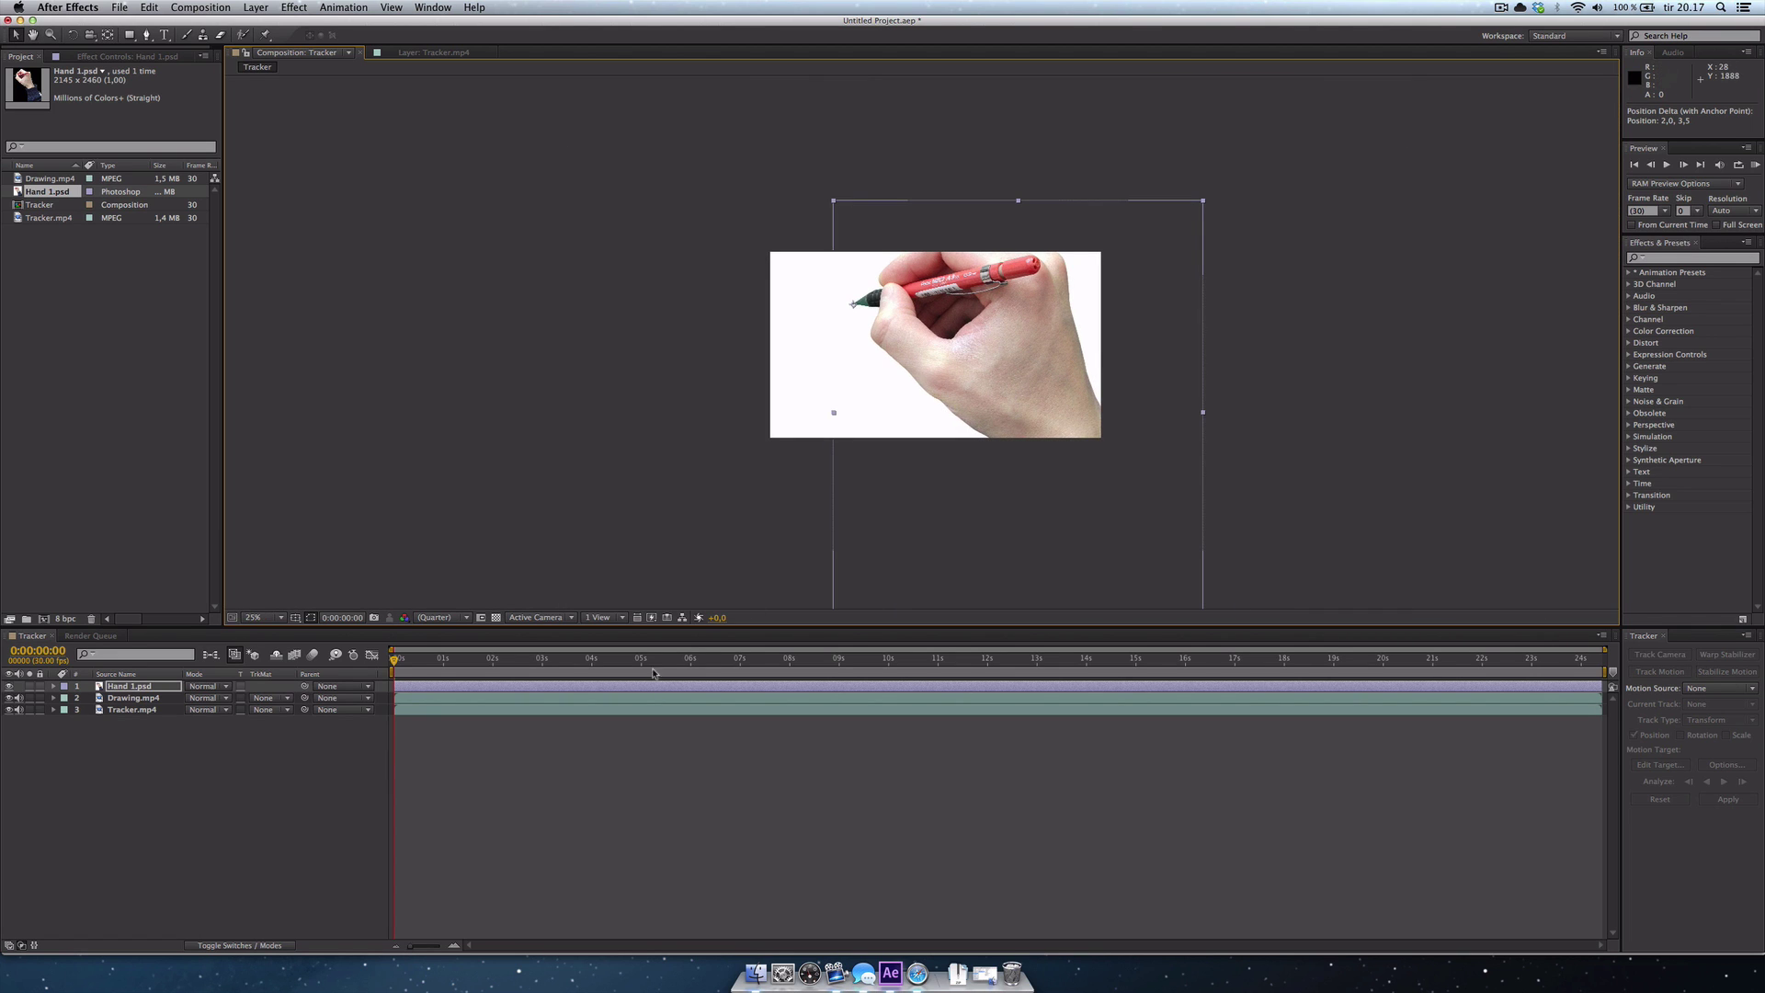
{"action": "left_click_drag", "start_coordinate": [638, 512], "coordinate": [860, 487]}
Step: Check the first stroke at 100% zoom, then place the pen tip on the start dot at 0:00:00:00
{"action": "left_click_drag", "start_coordinate": [396, 660], "coordinate": [417, 660]}
{"action": "key", "text": "period"}
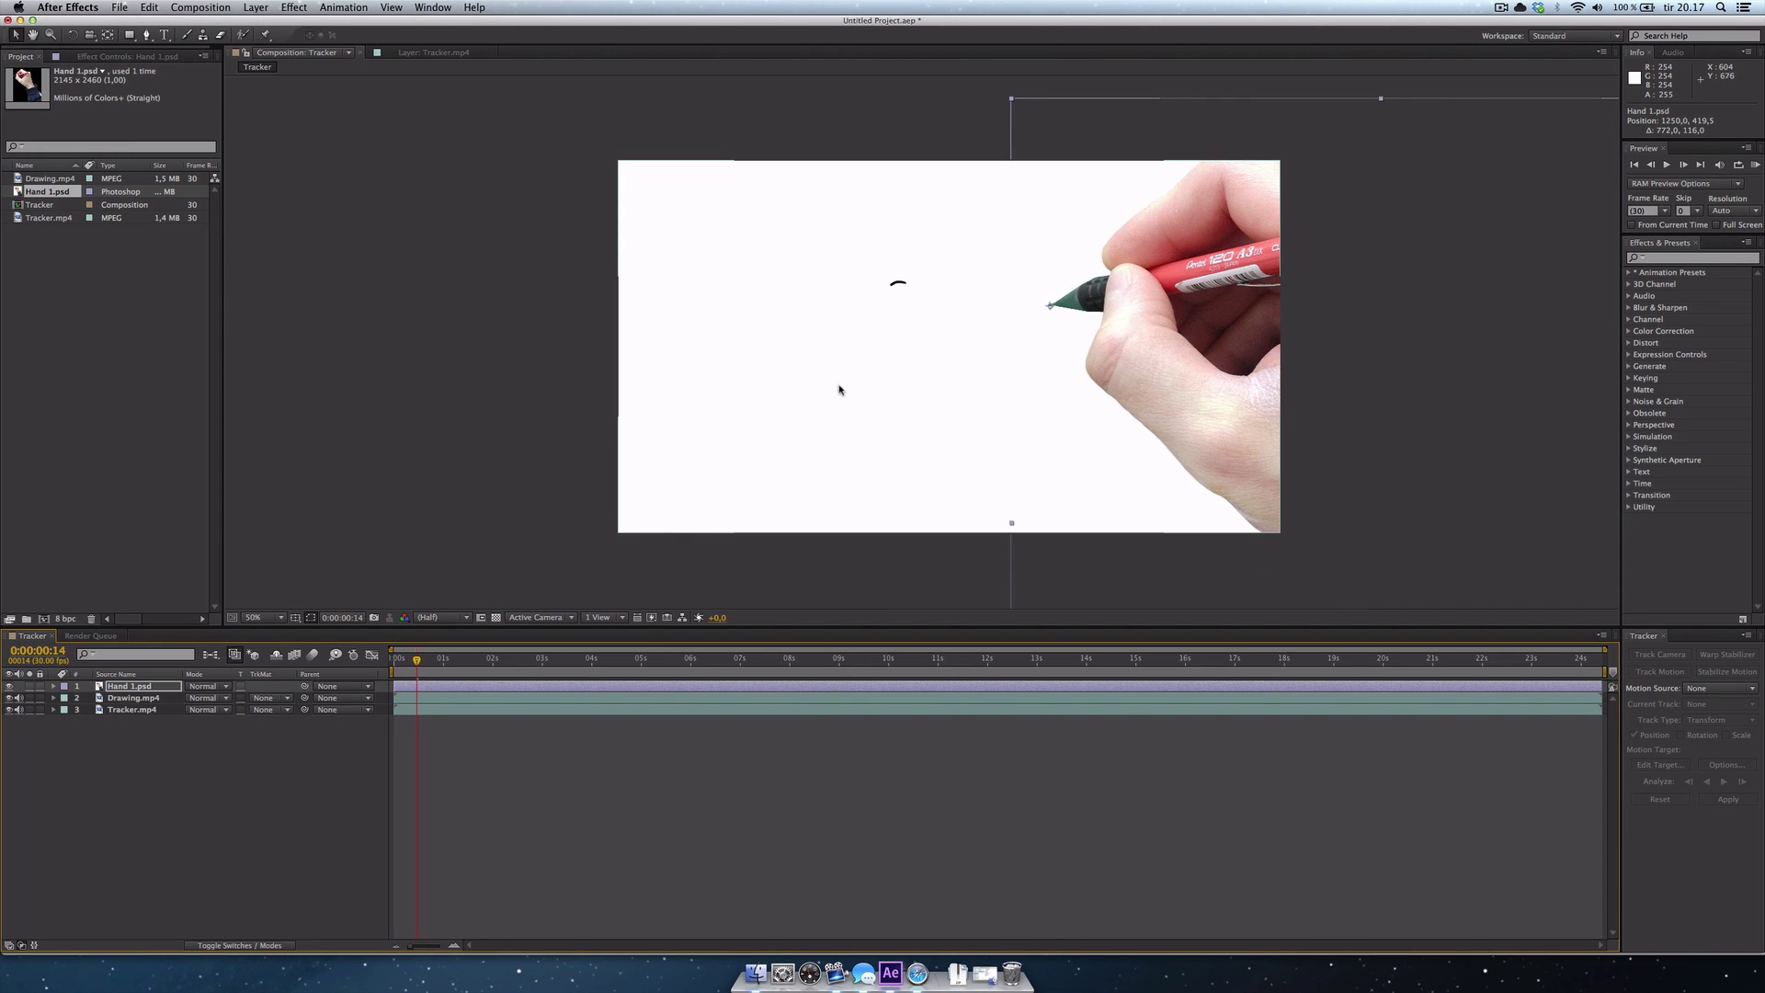
{"action": "key", "text": "period"}
{"action": "left_click_drag", "start_coordinate": [925, 316], "coordinate": [803, 386]}
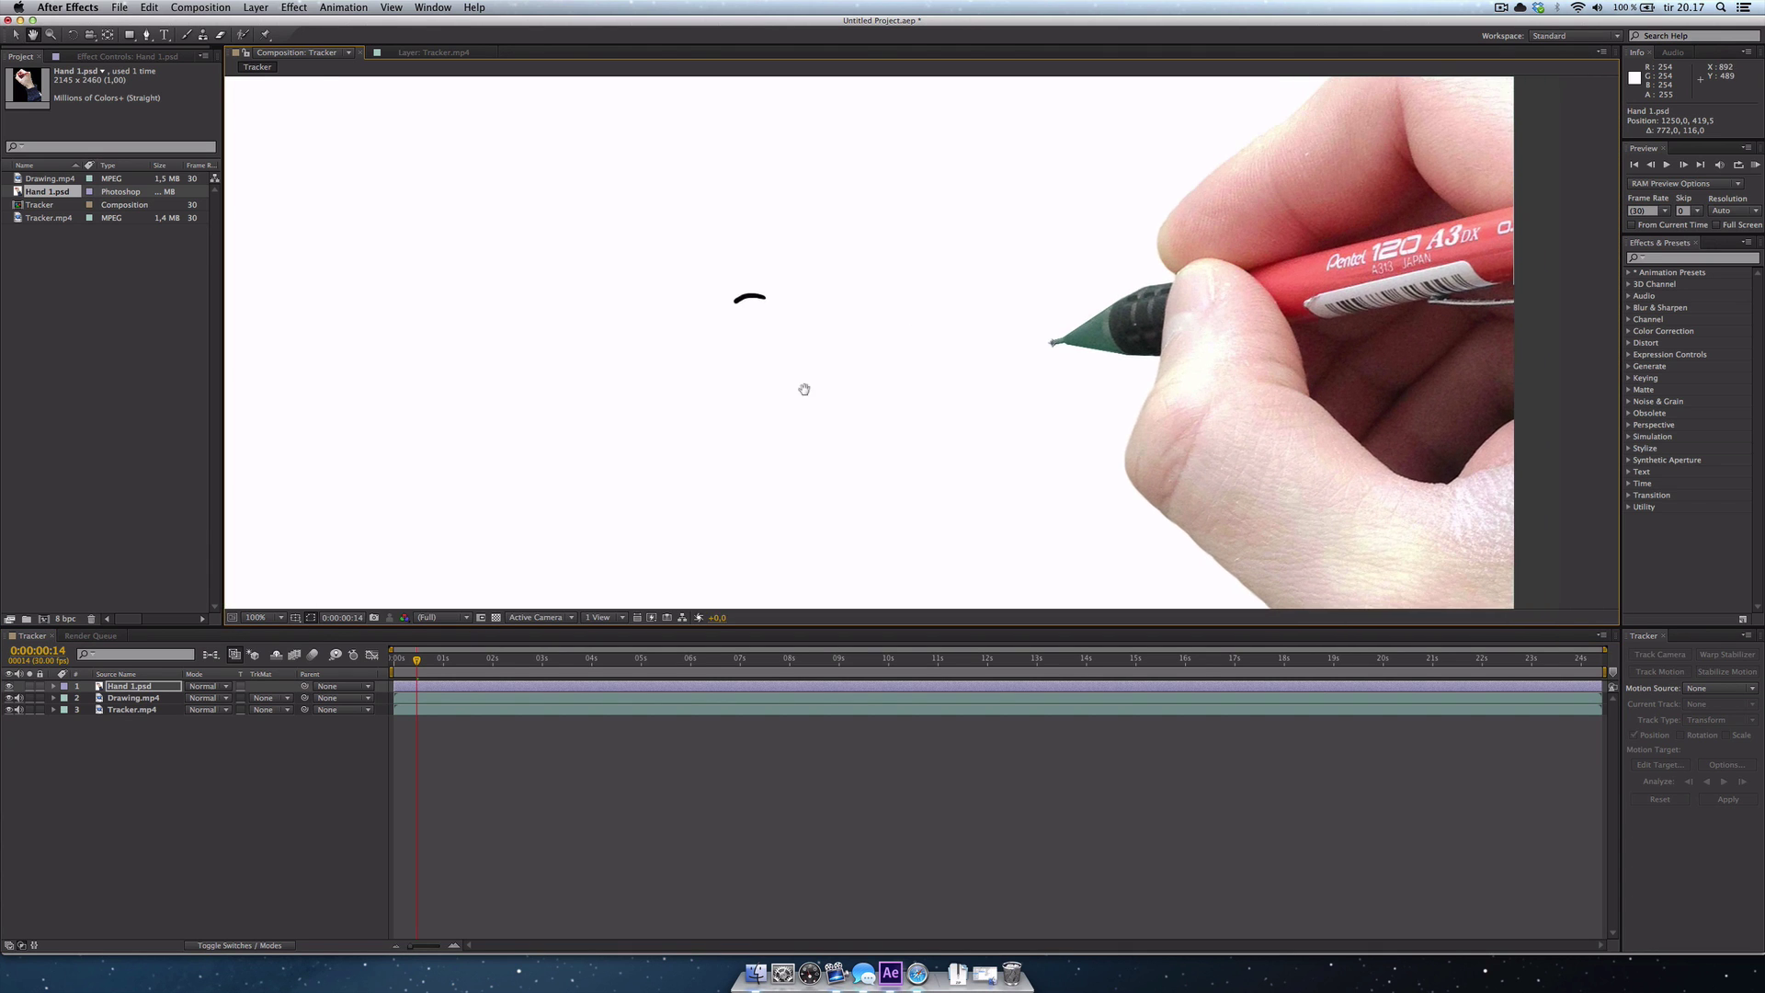
{"action": "left_click_drag", "start_coordinate": [415, 662], "coordinate": [401, 666]}
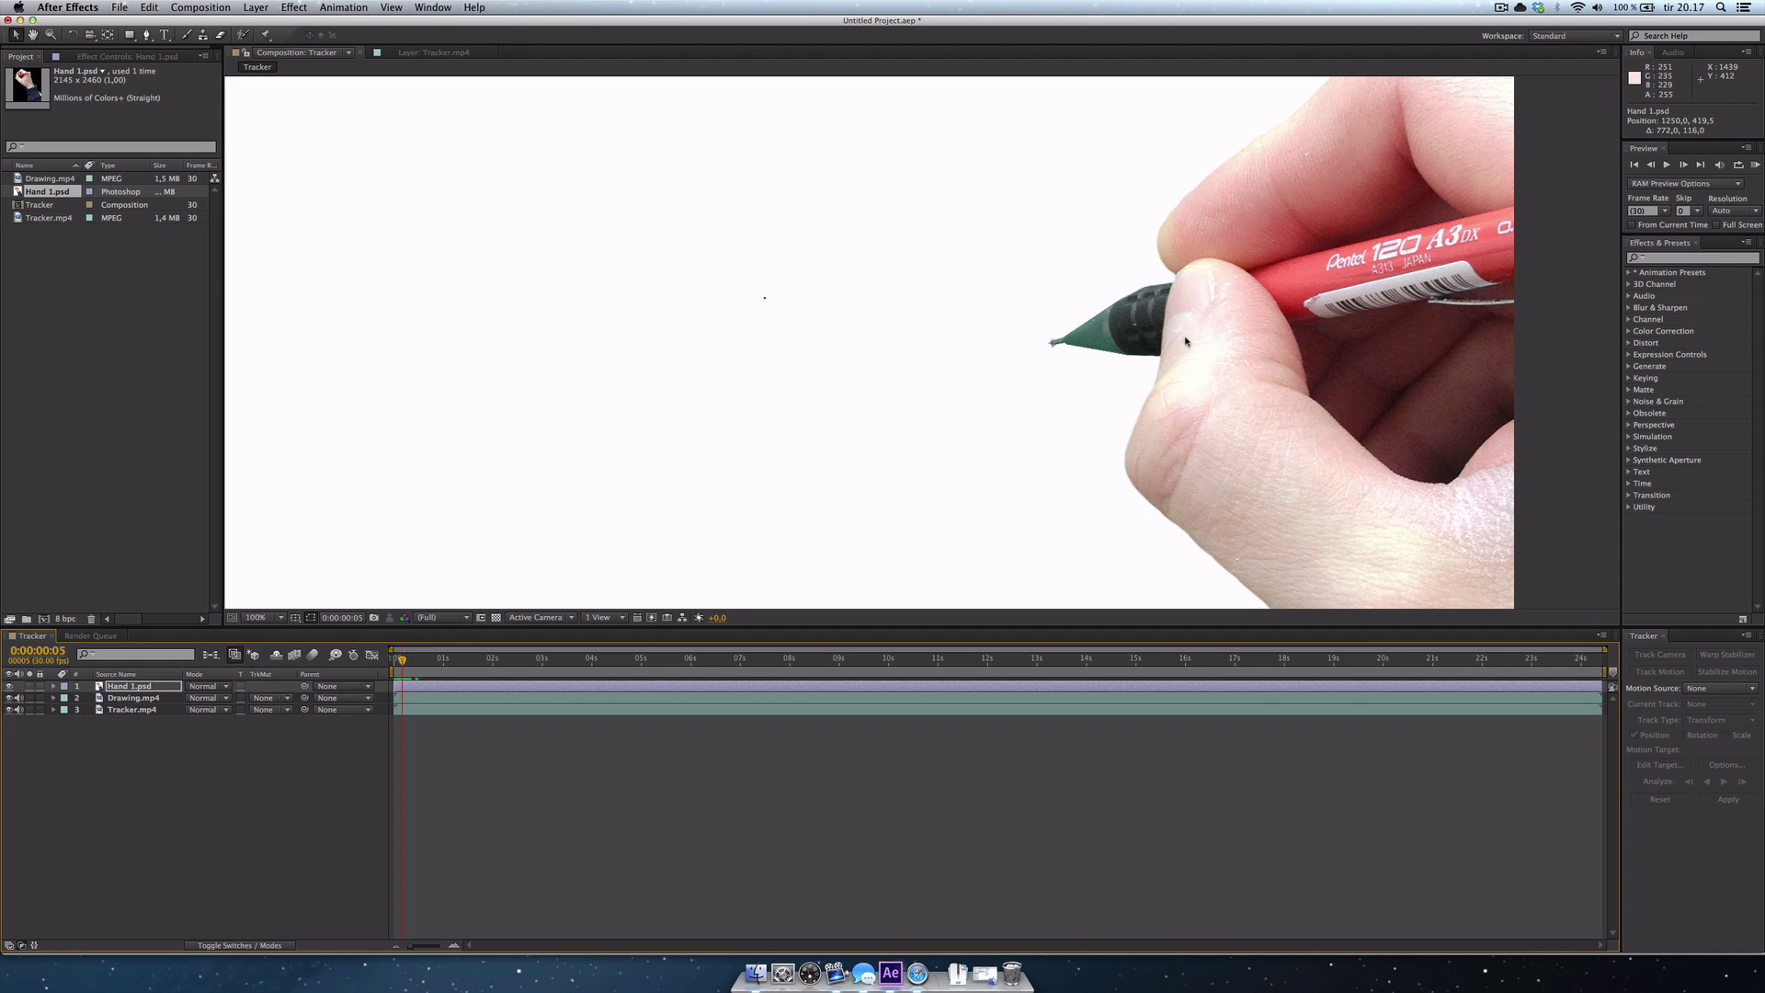
{"action": "left_click_drag", "start_coordinate": [1218, 348], "coordinate": [953, 301]}
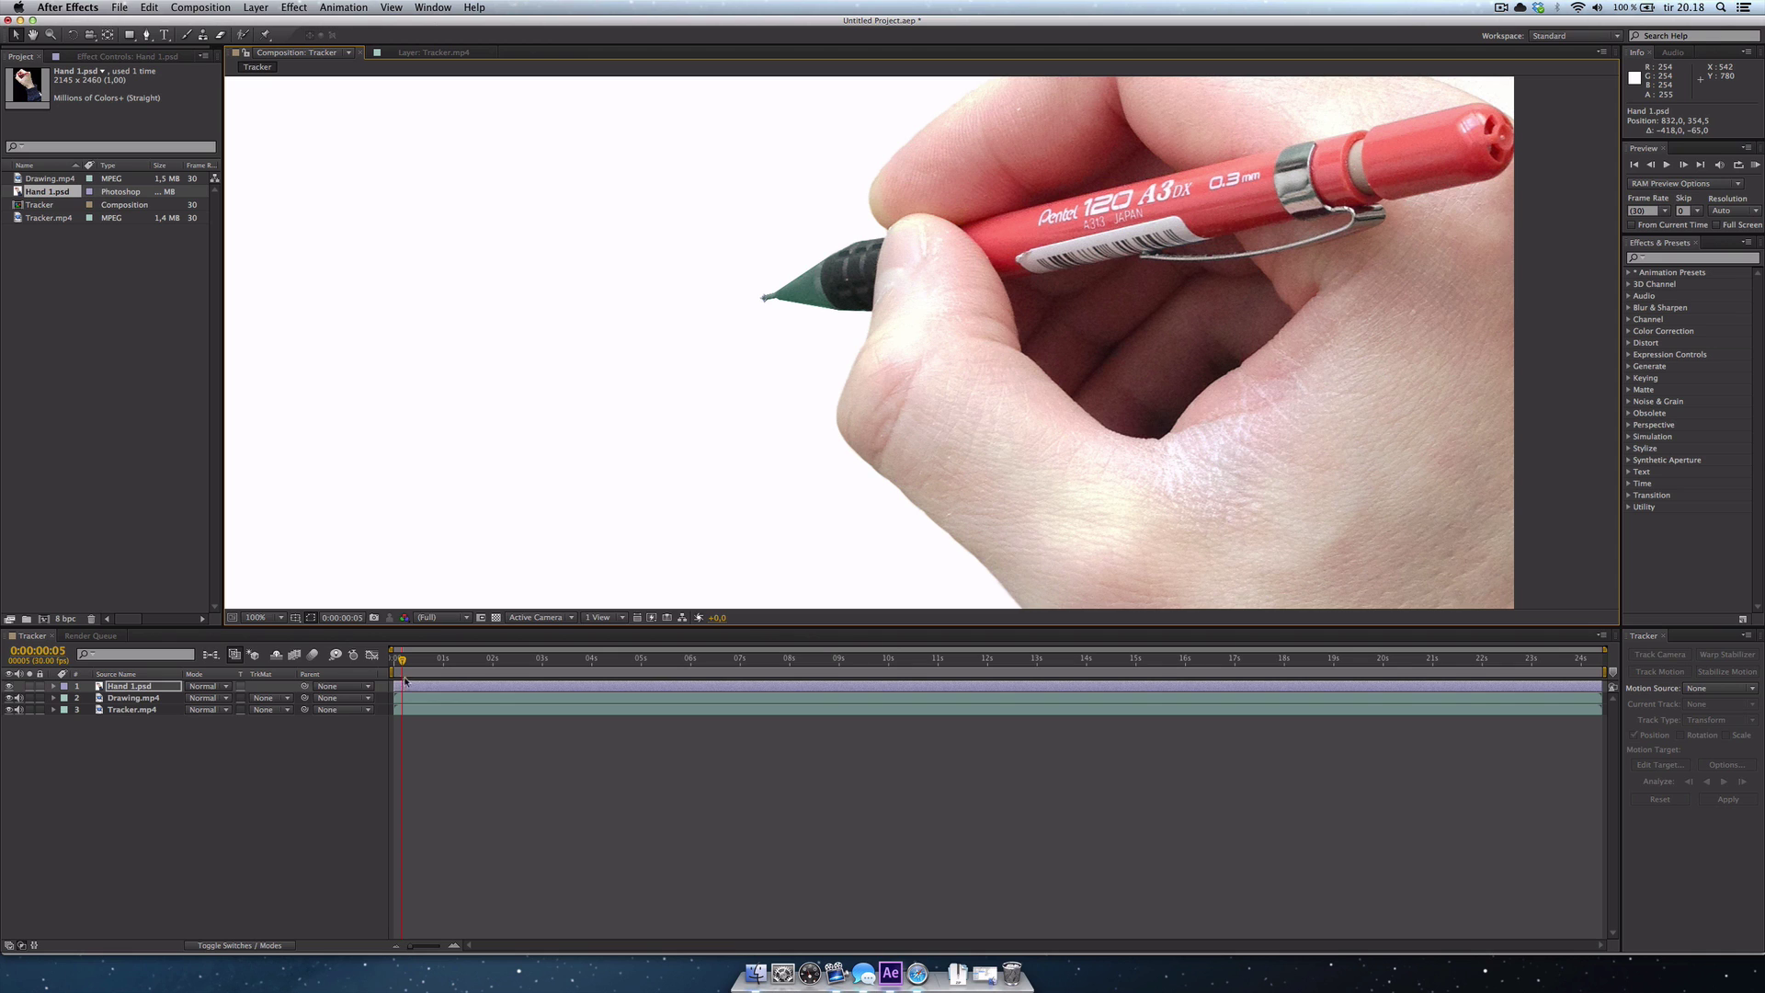
Step: Make Hand 1.psd the Tracker 1 motion target and apply the track in X and Y
{"action": "left_click", "coordinate": [142, 690]}
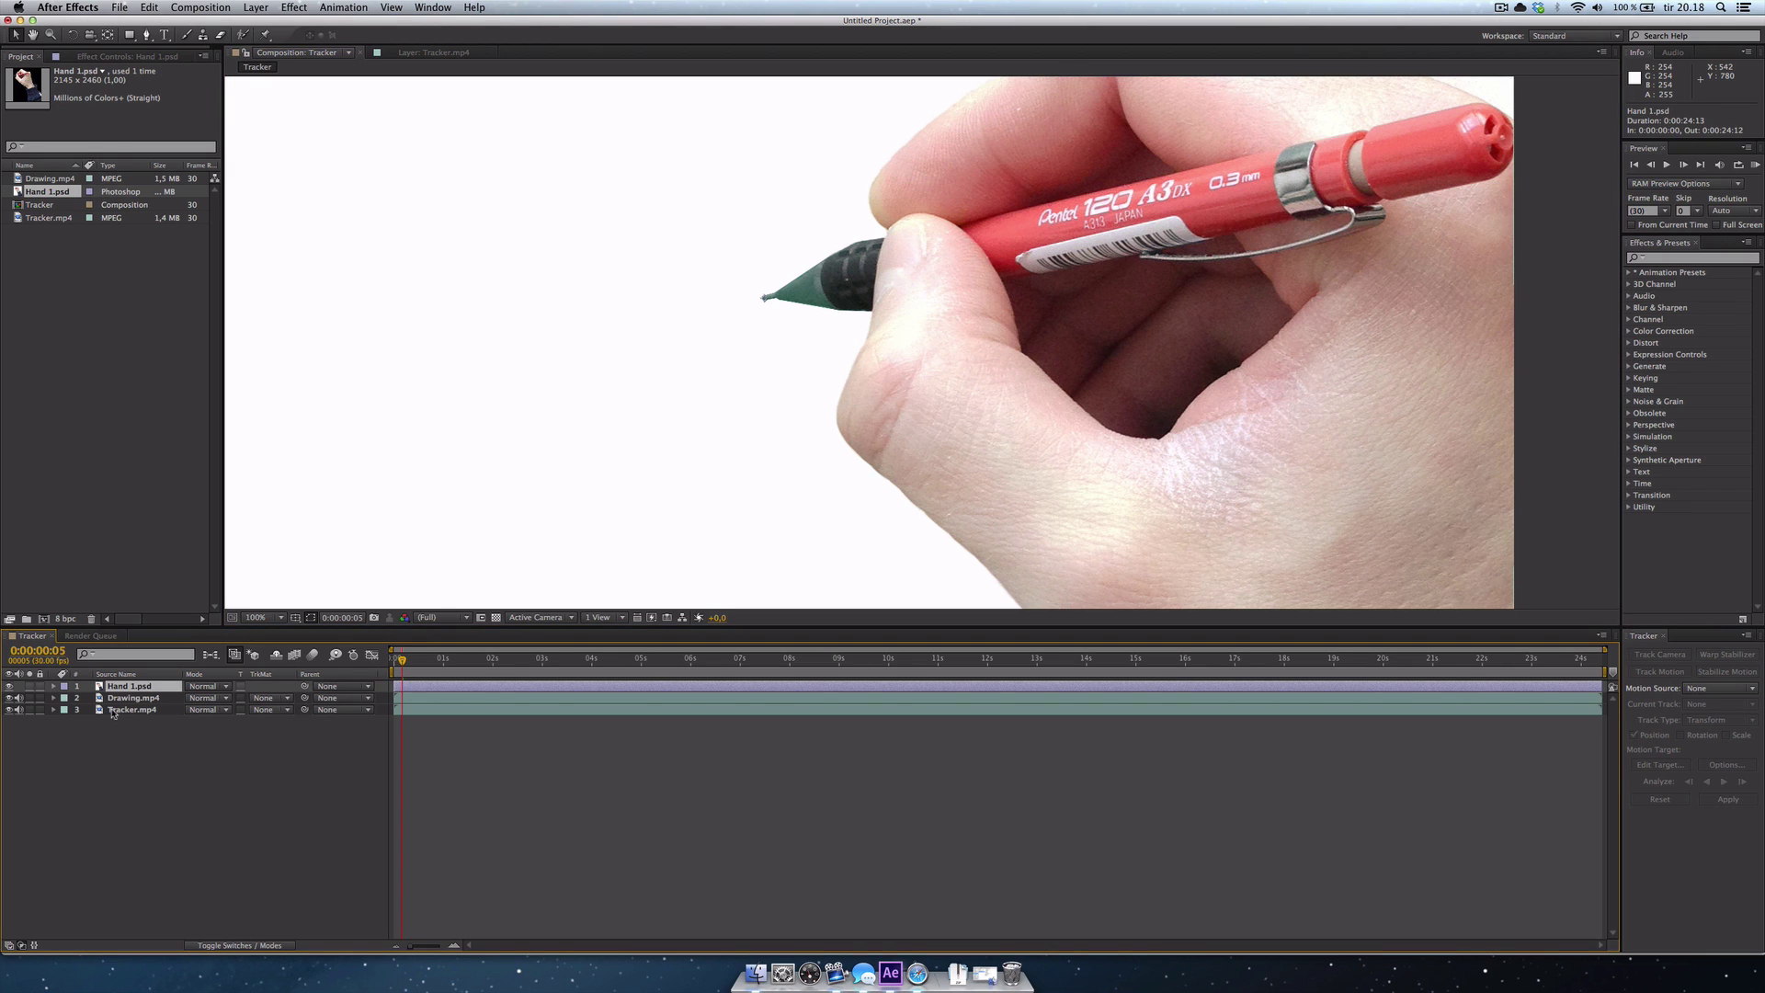
{"action": "left_click", "coordinate": [125, 710]}
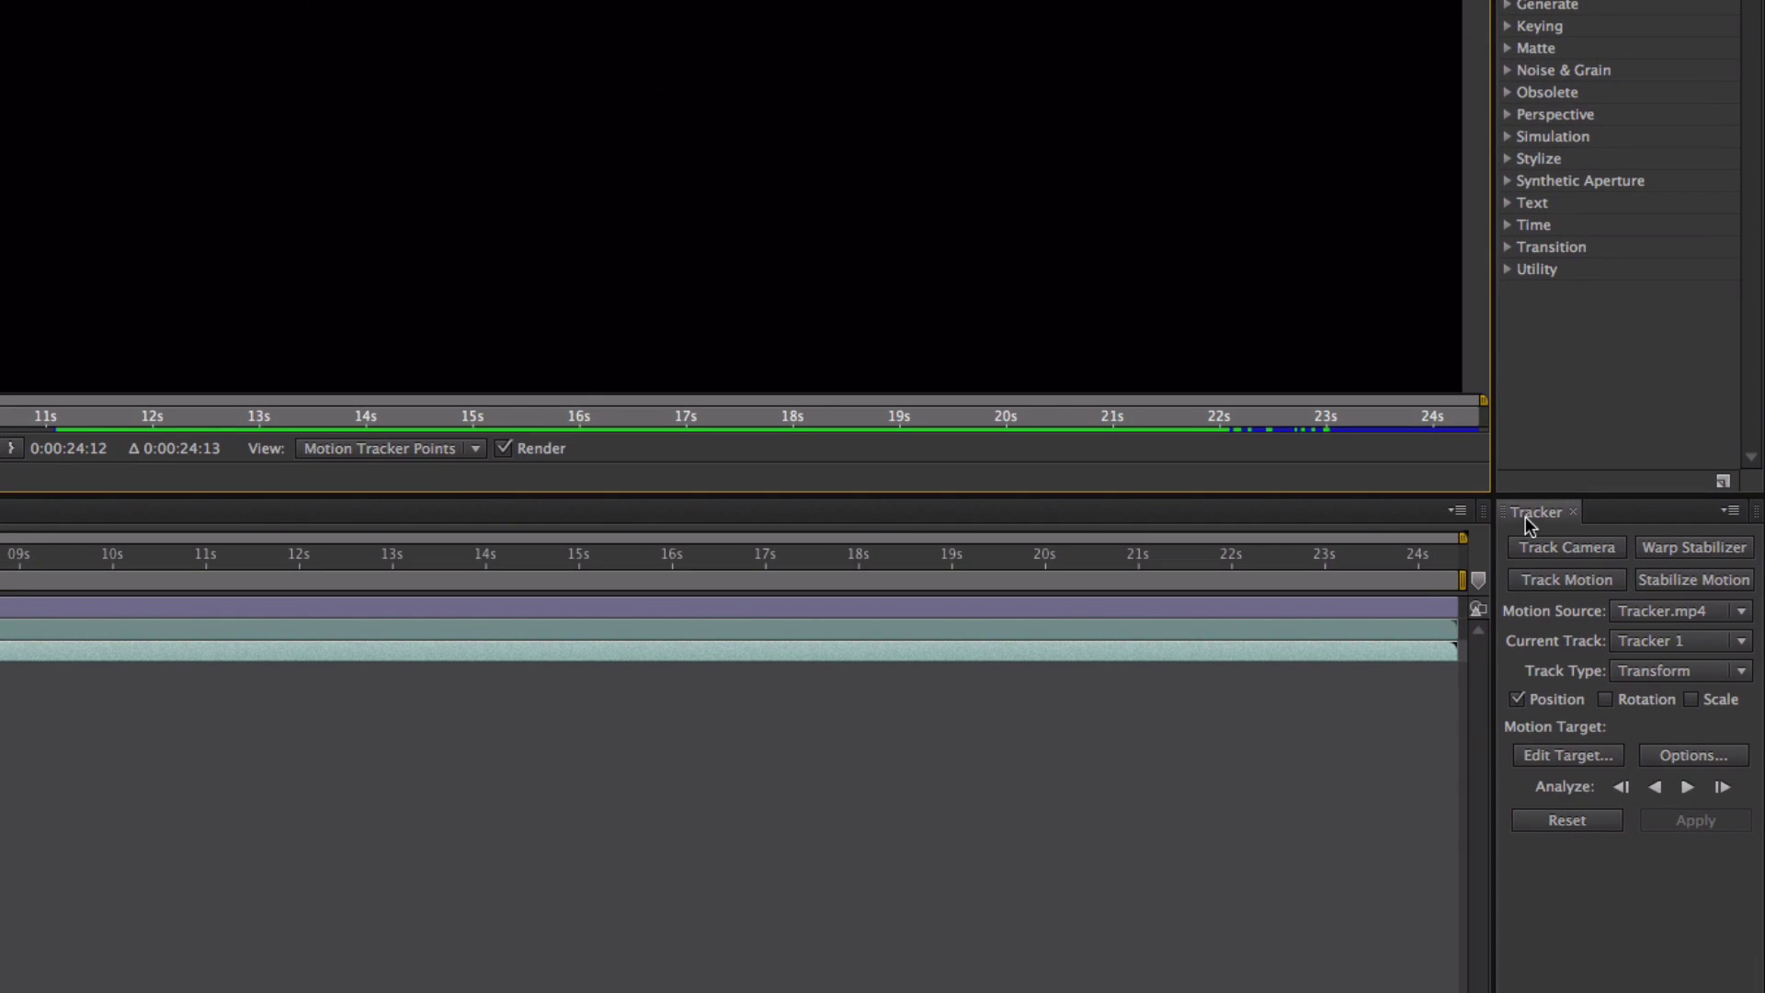
{"action": "left_click", "coordinate": [1580, 765]}
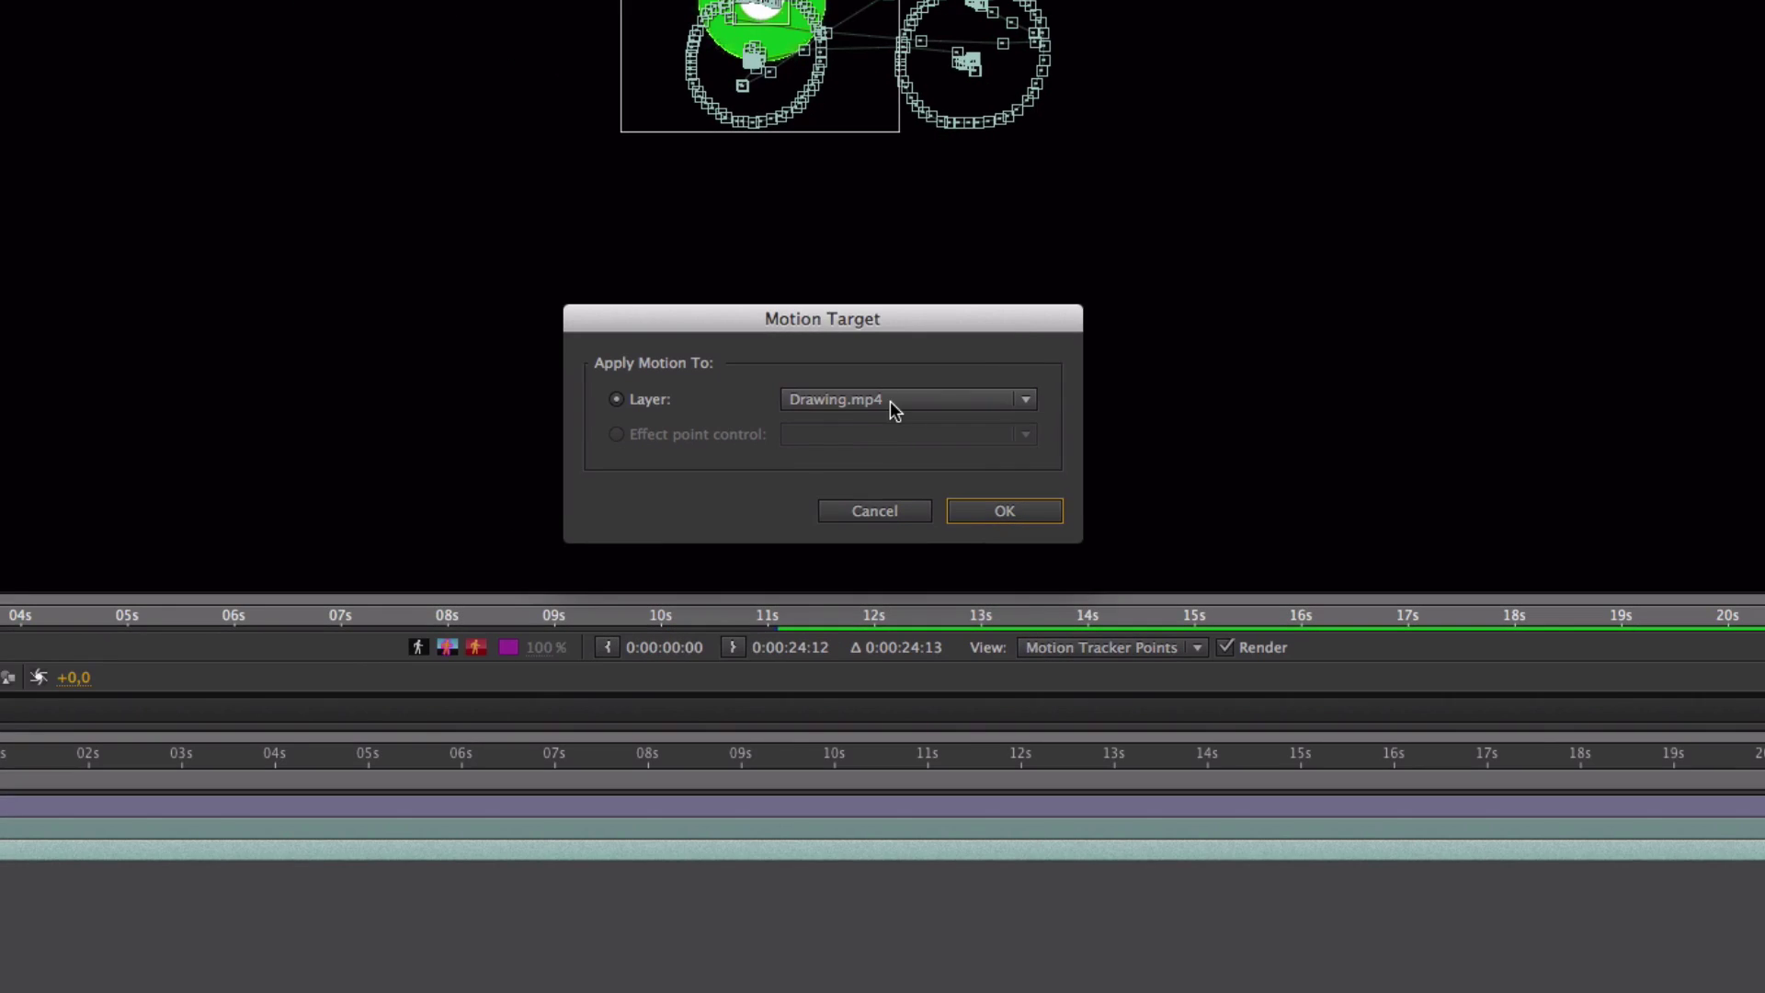
{"action": "left_click", "coordinate": [892, 399]}
{"action": "left_click", "coordinate": [895, 397]}
{"action": "left_click", "coordinate": [897, 398]}
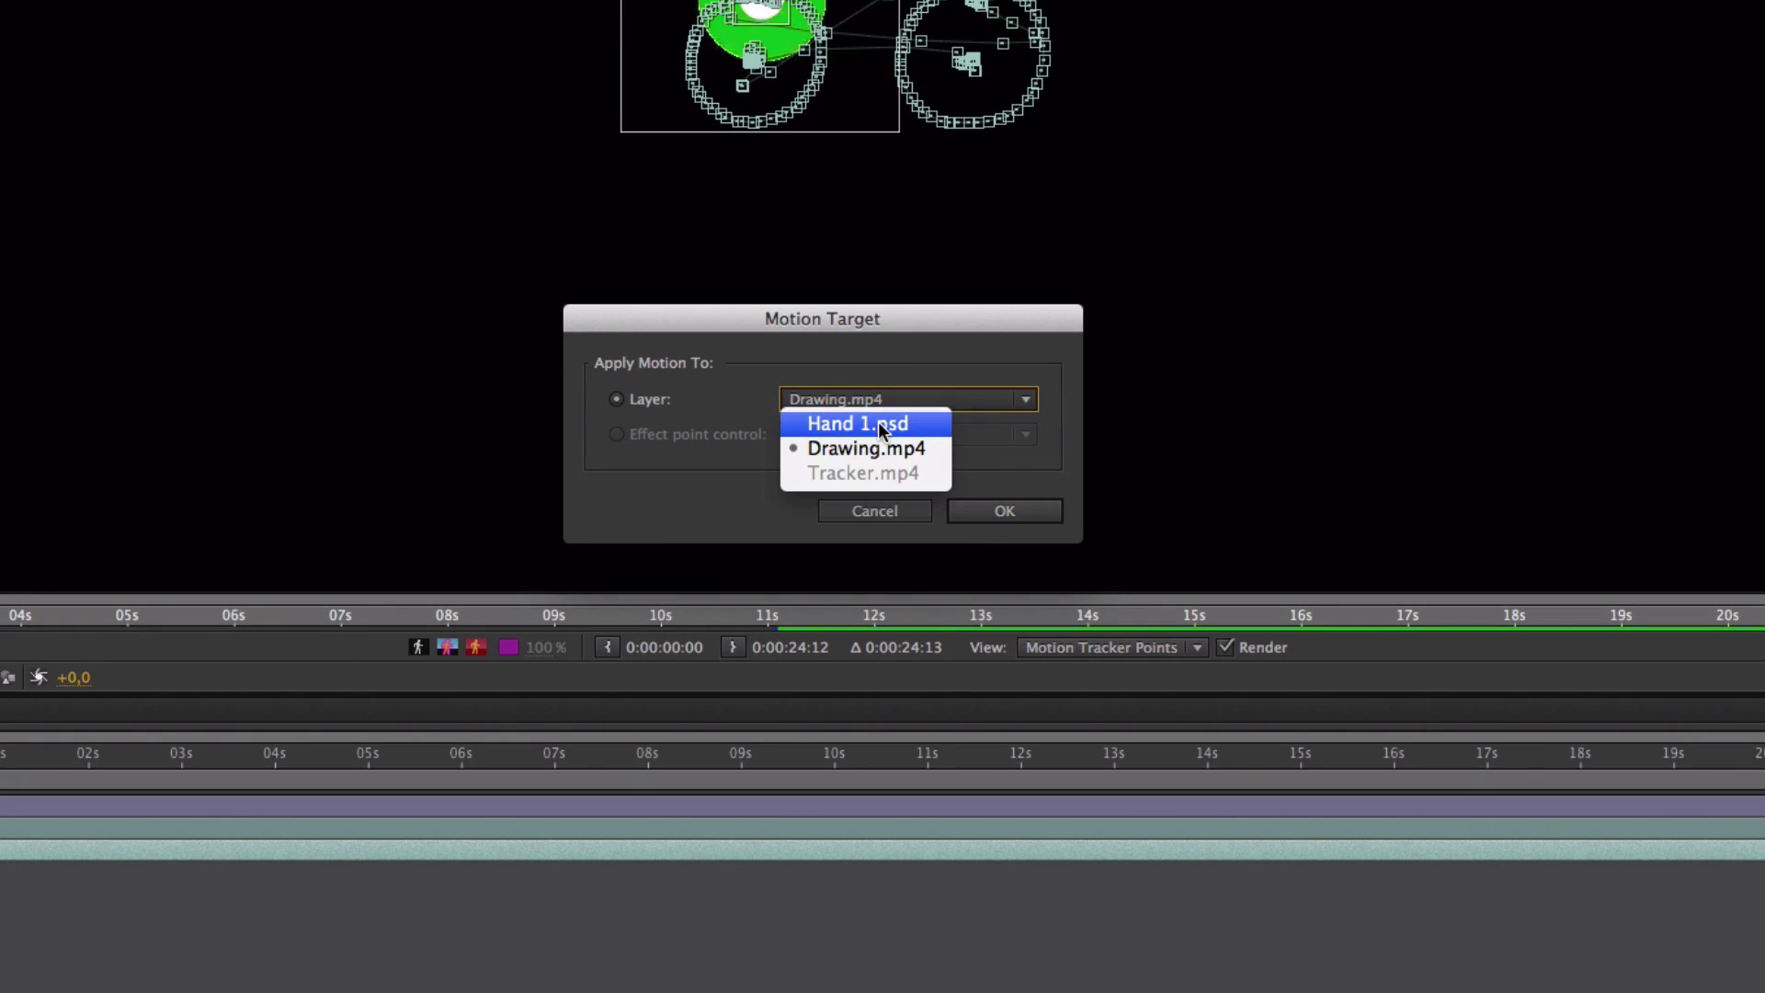
{"action": "left_click", "coordinate": [839, 425]}
{"action": "left_click", "coordinate": [1011, 510]}
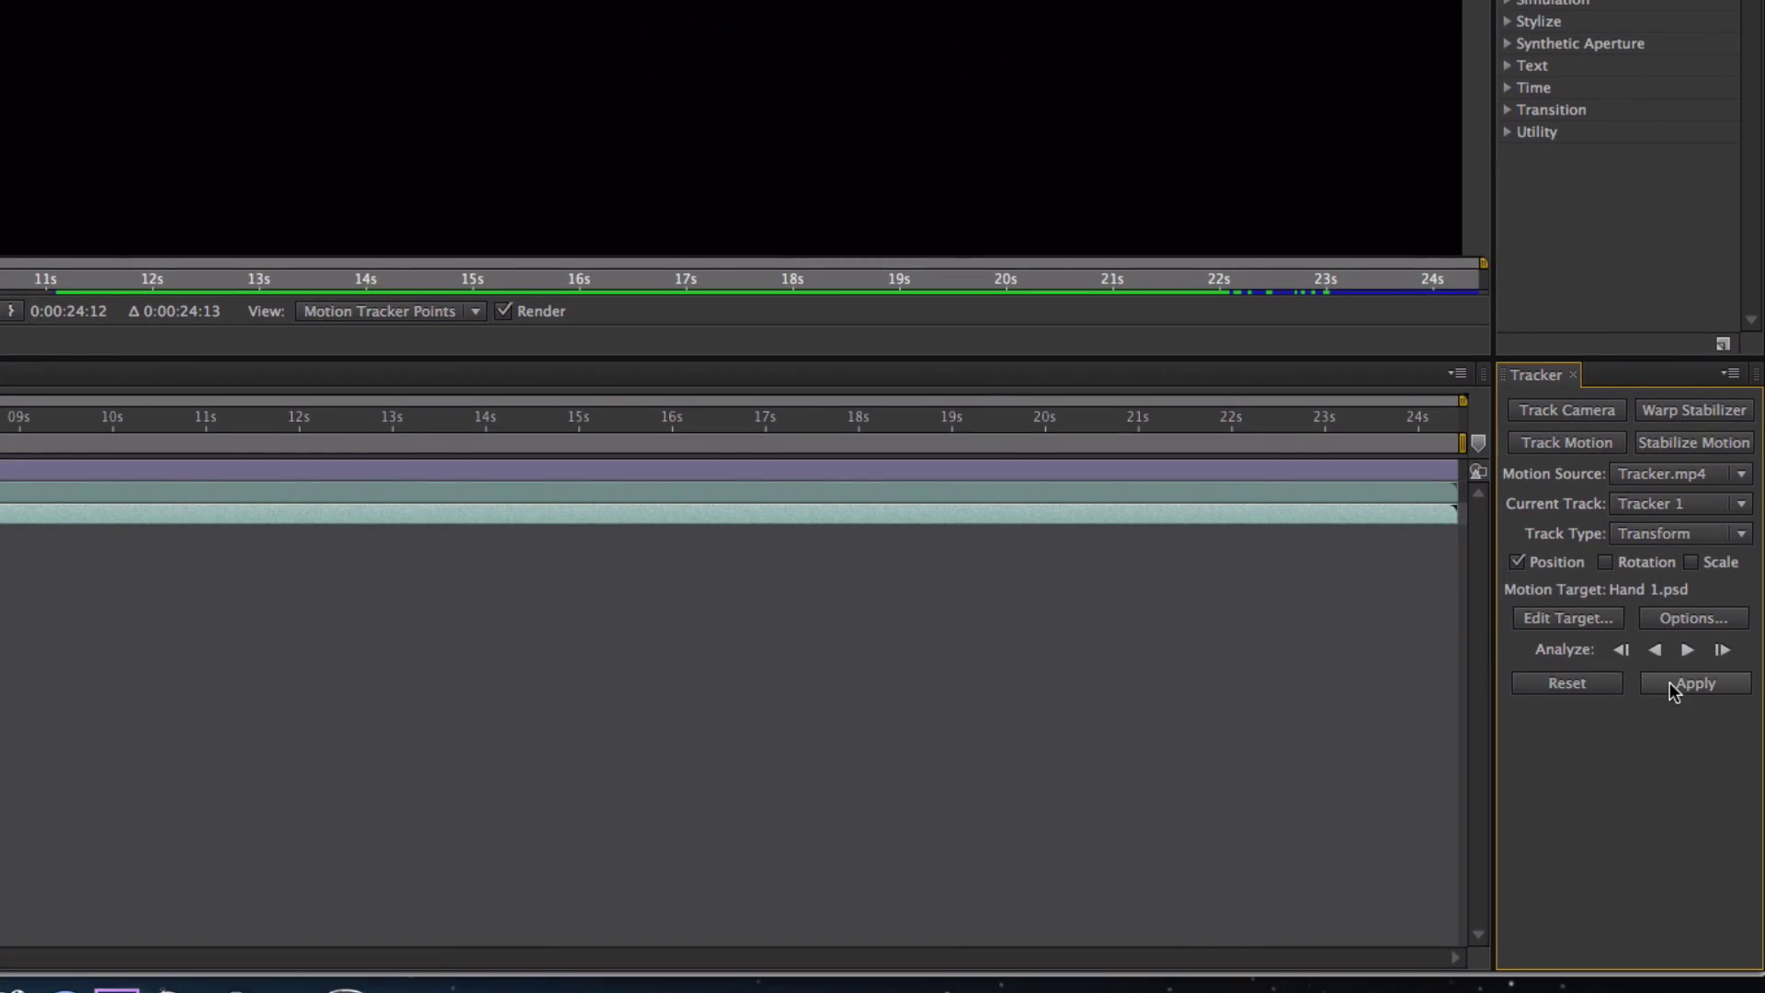
{"action": "left_click", "coordinate": [1670, 682]}
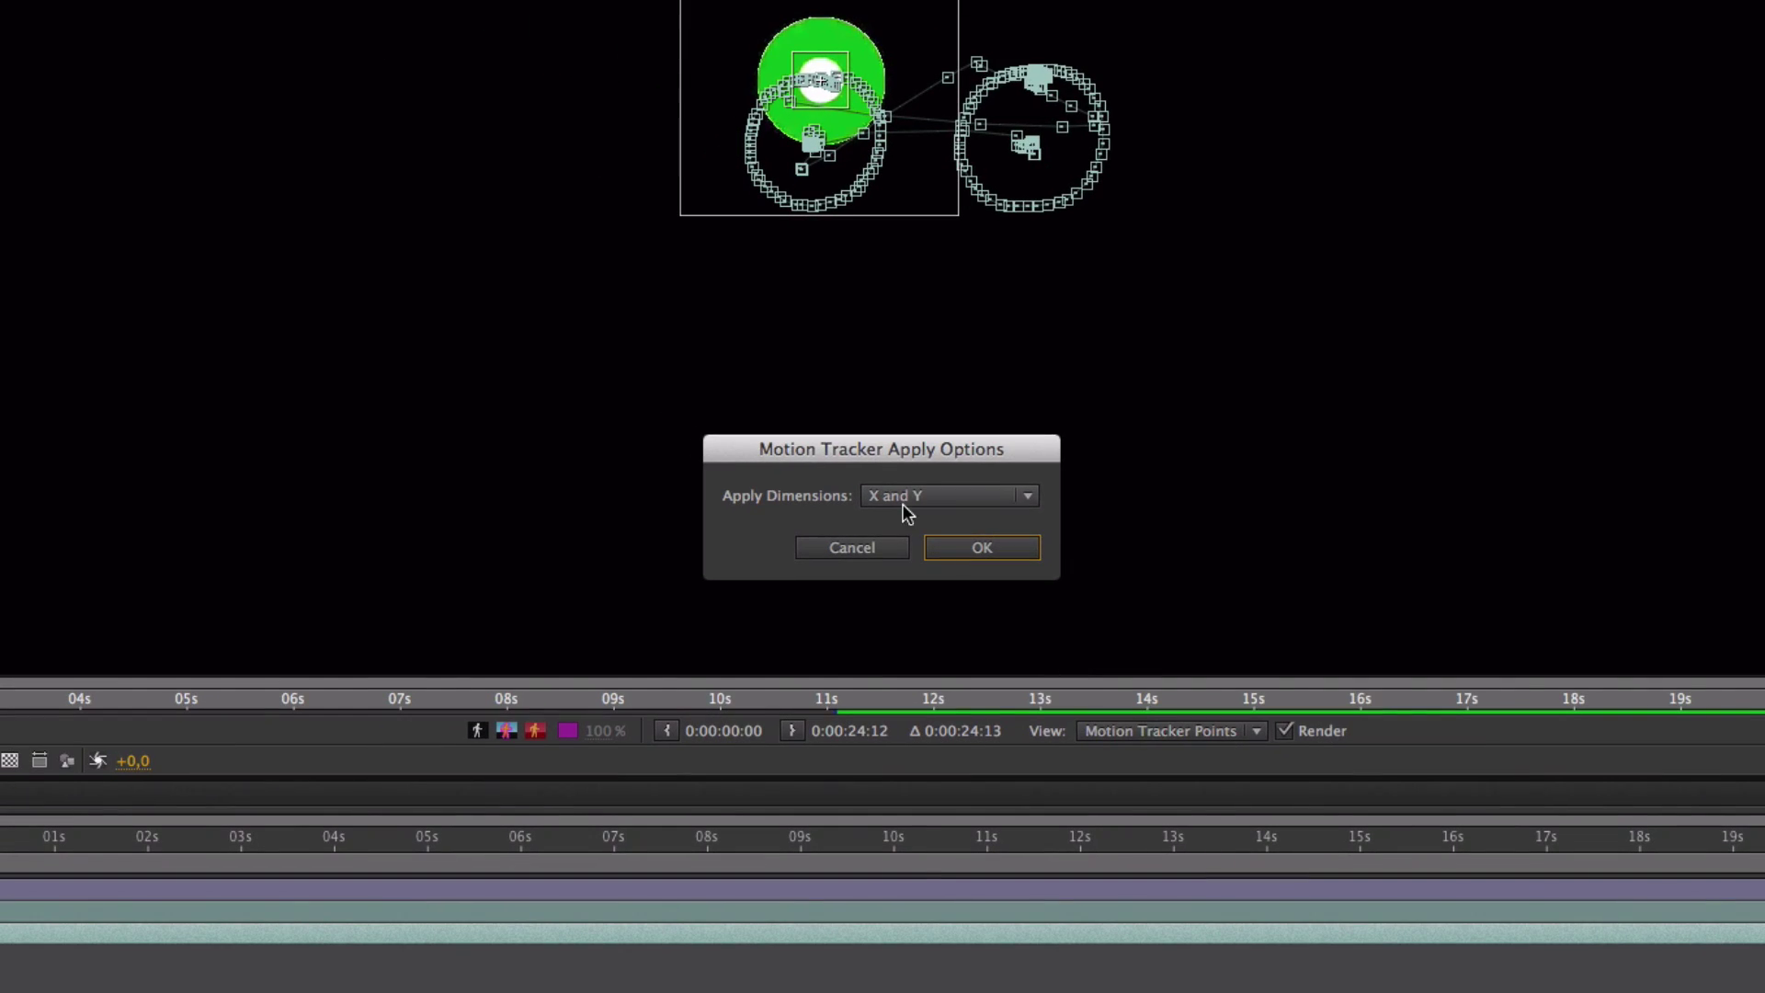
{"action": "left_click", "coordinate": [959, 550]}
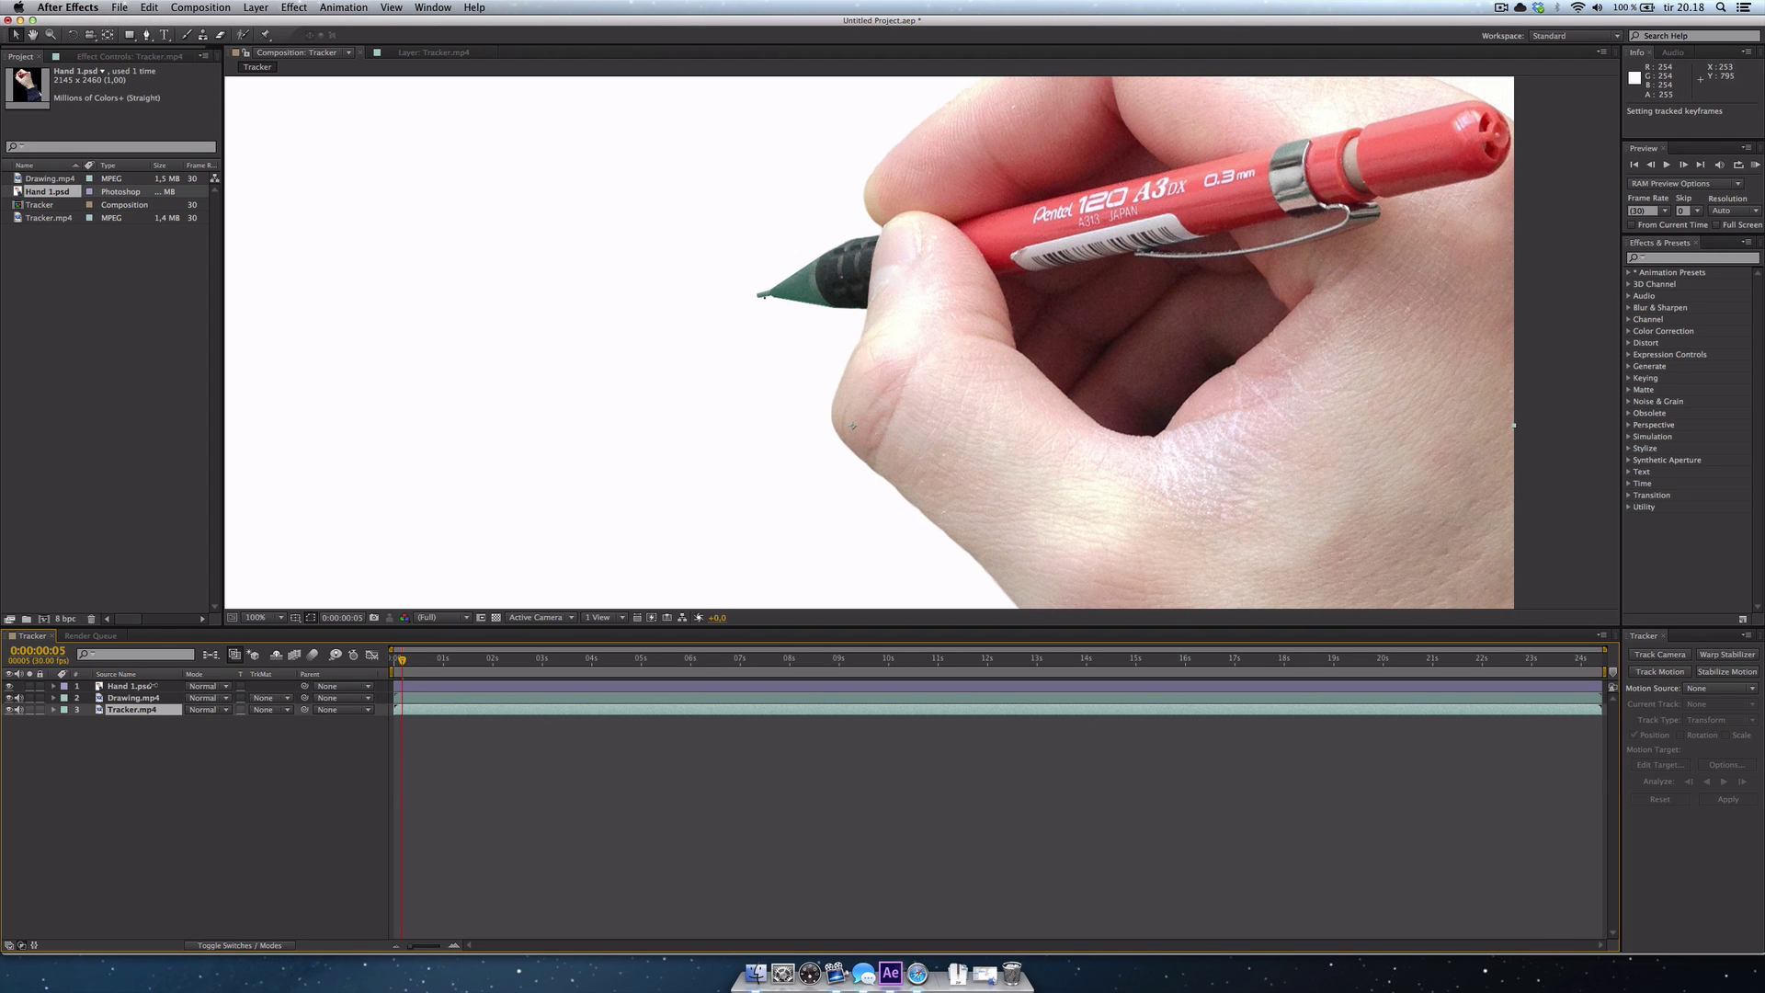
Step: Reveal Hand 1.psd's Anchor Point and zoom the viewer to 200% on the pen tip
{"action": "left_click", "coordinate": [140, 689]}
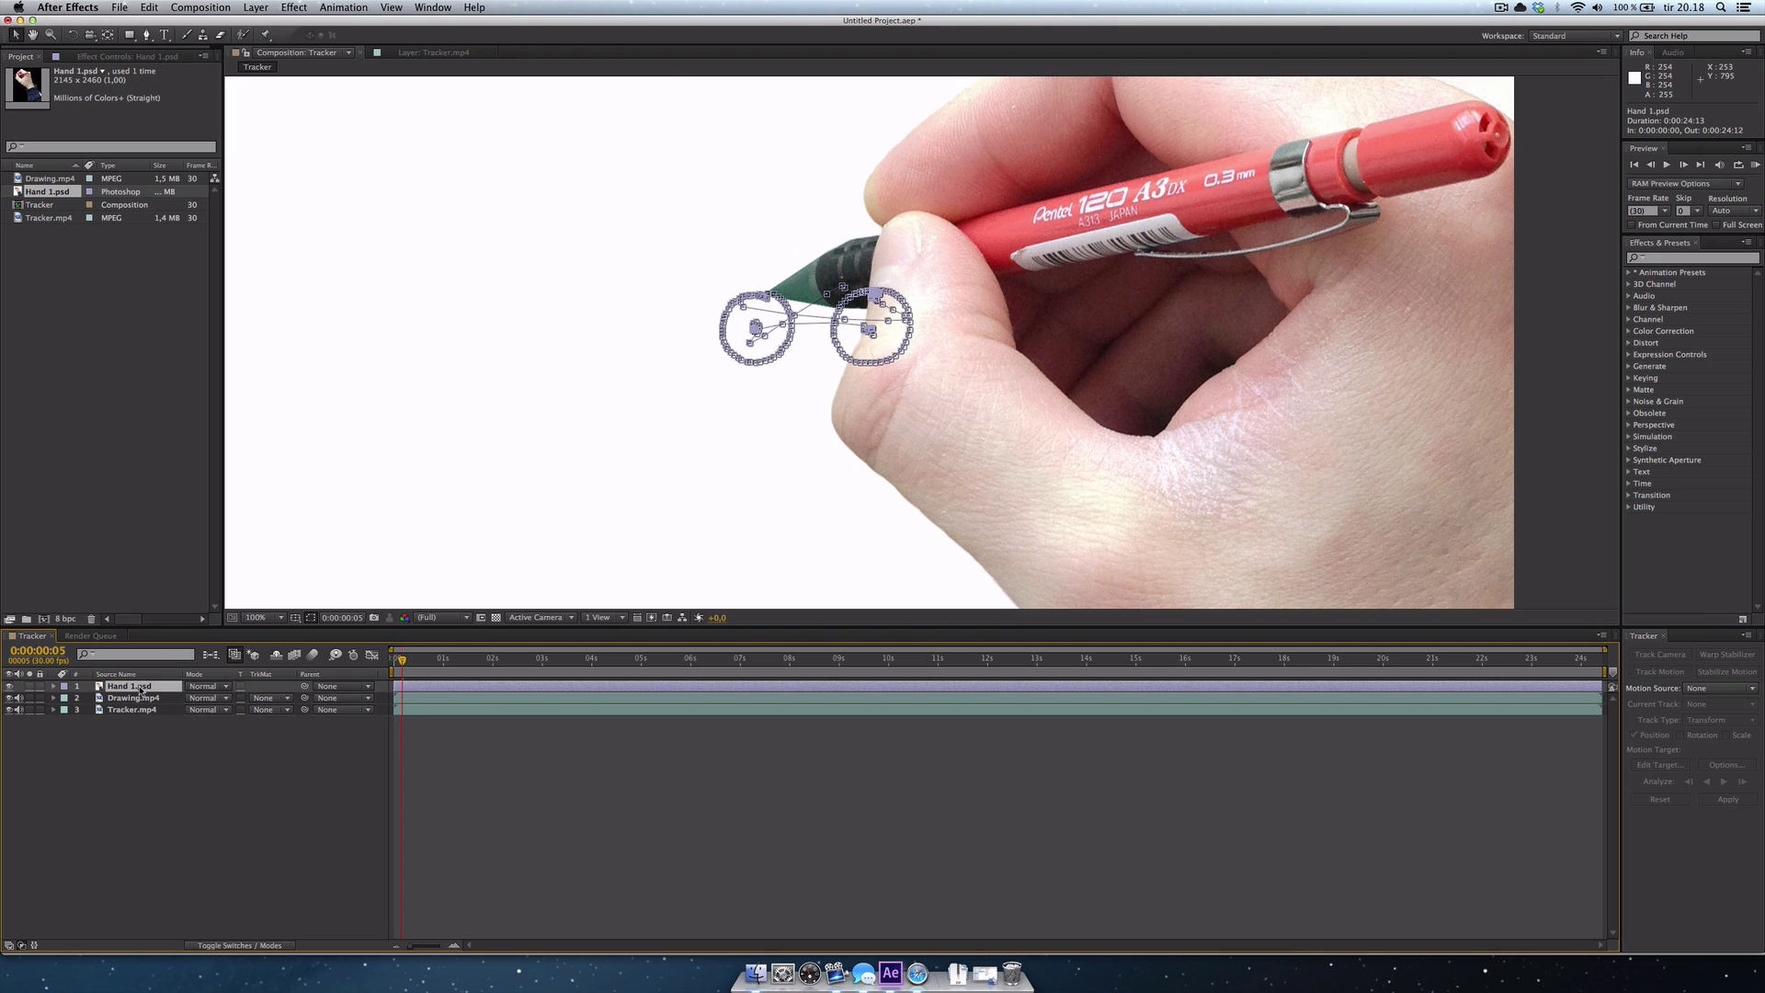
{"action": "key", "text": "a"}
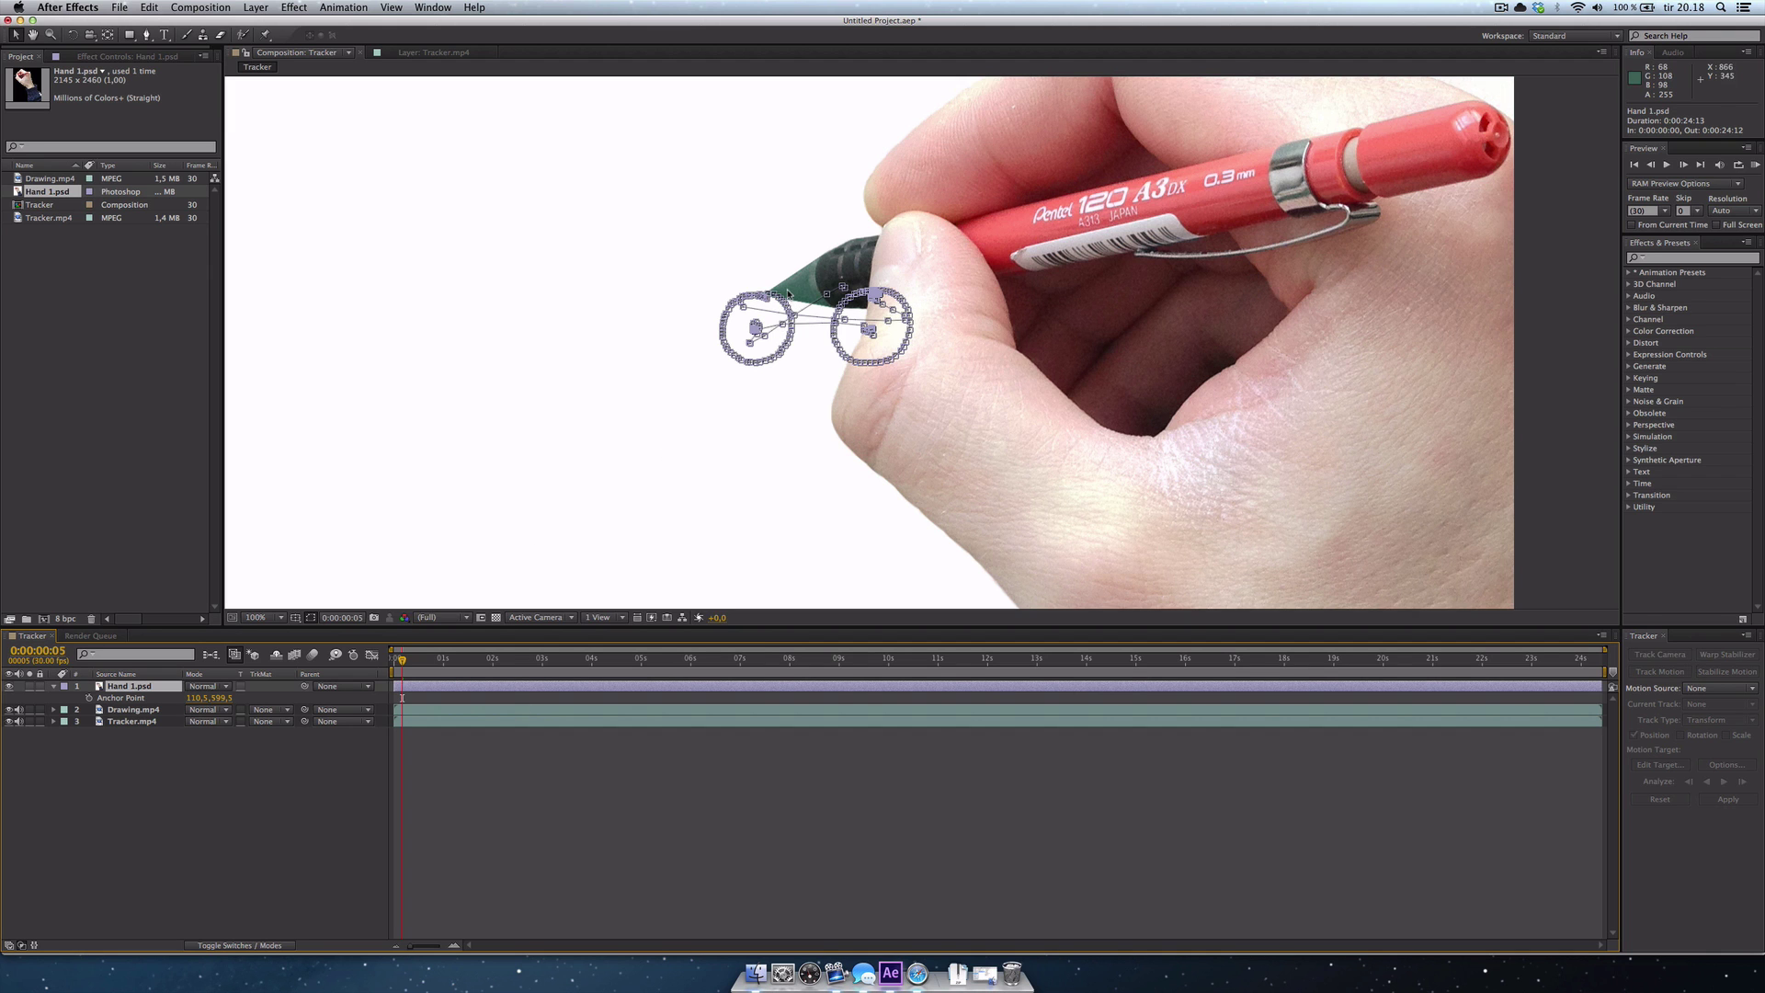
{"action": "key", "text": "period"}
{"action": "scroll", "coordinate": [578, 243], "scroll_direction": "up", "scroll_amount": 4}
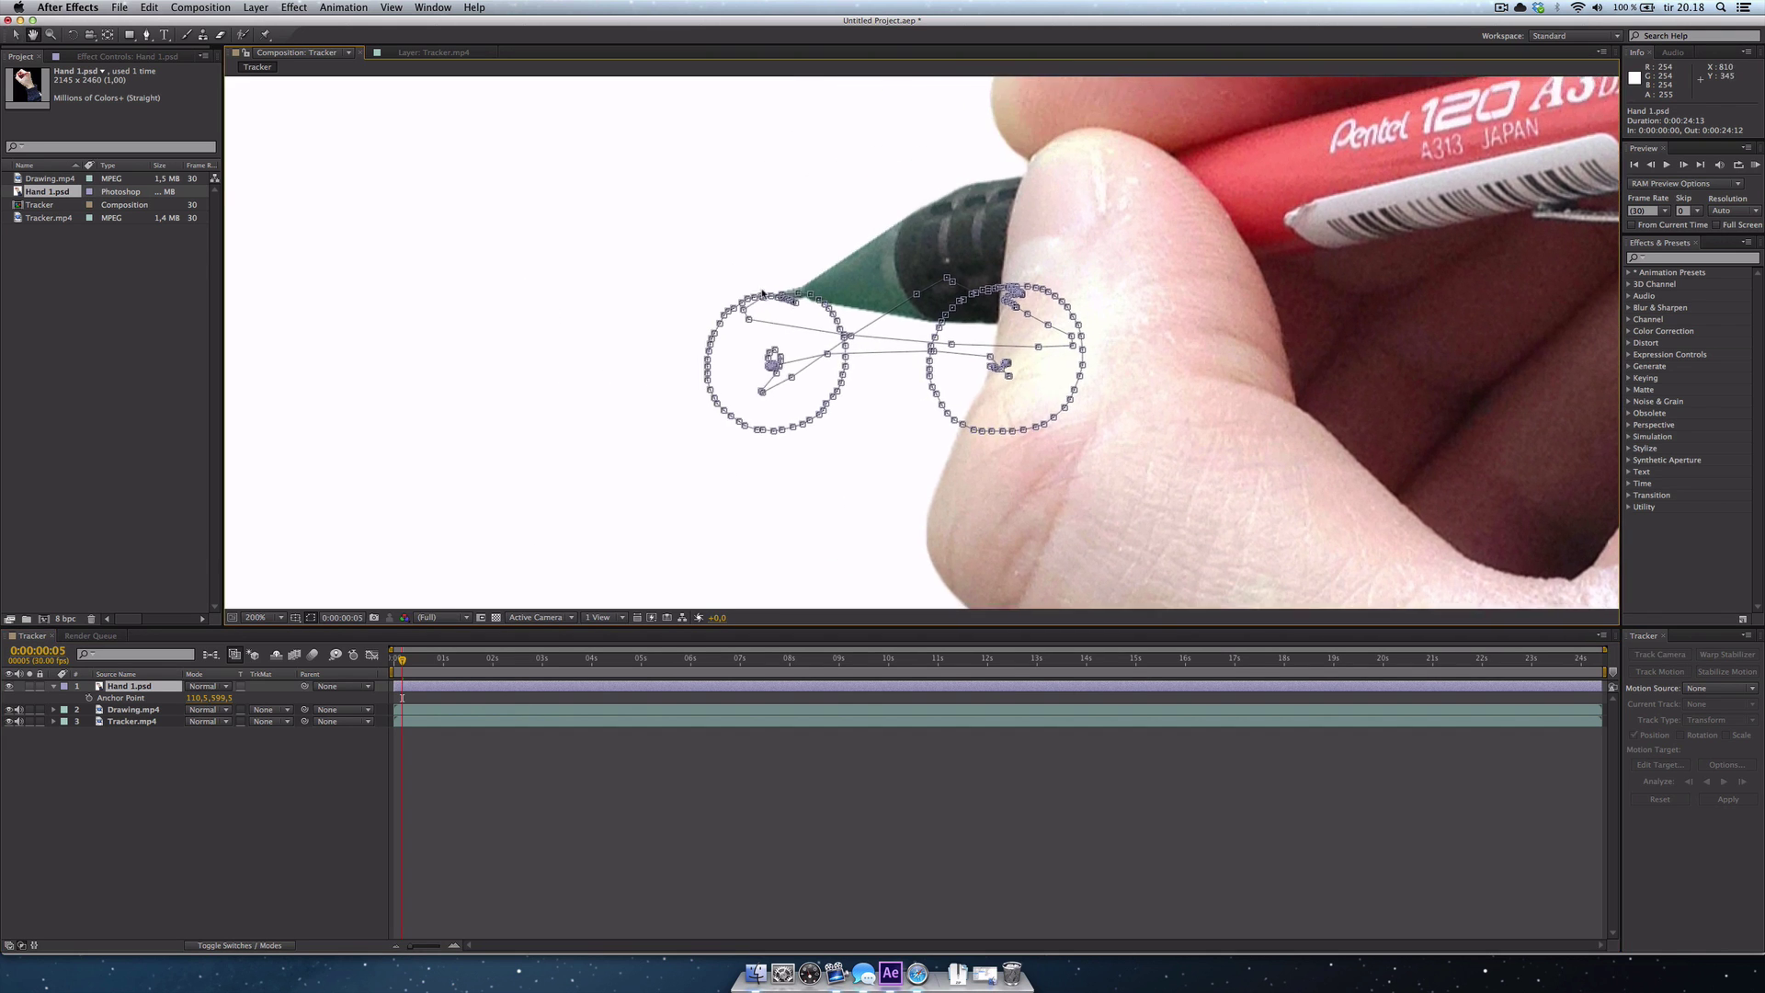
{"action": "key", "text": "space"}
{"action": "left_click_drag", "start_coordinate": [891, 355], "coordinate": [977, 367]}
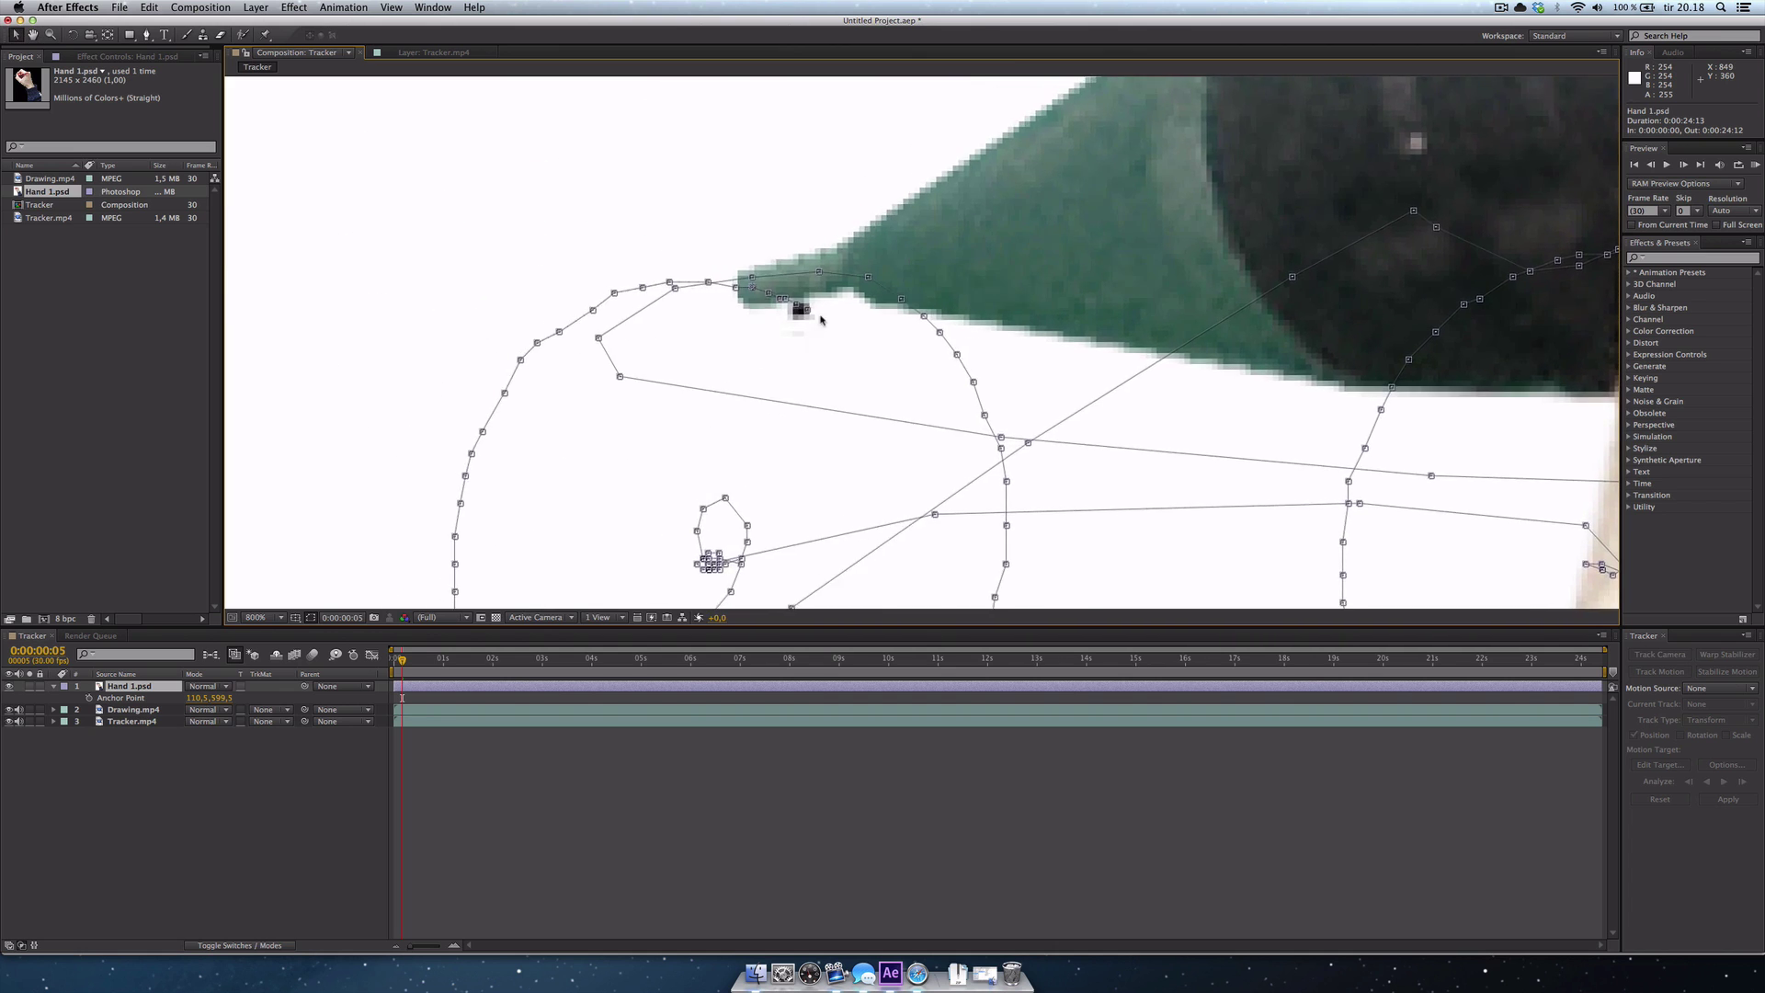
{"action": "scroll", "coordinate": [918, 338], "scroll_direction": "up", "scroll_amount": 1}
{"action": "scroll", "coordinate": [918, 339], "scroll_direction": "down", "scroll_amount": 1}
Step: Set the hand's Anchor Point X to 101,5 so the pen tip sits on the path
{"action": "left_click_drag", "start_coordinate": [194, 704], "coordinate": [189, 704]}
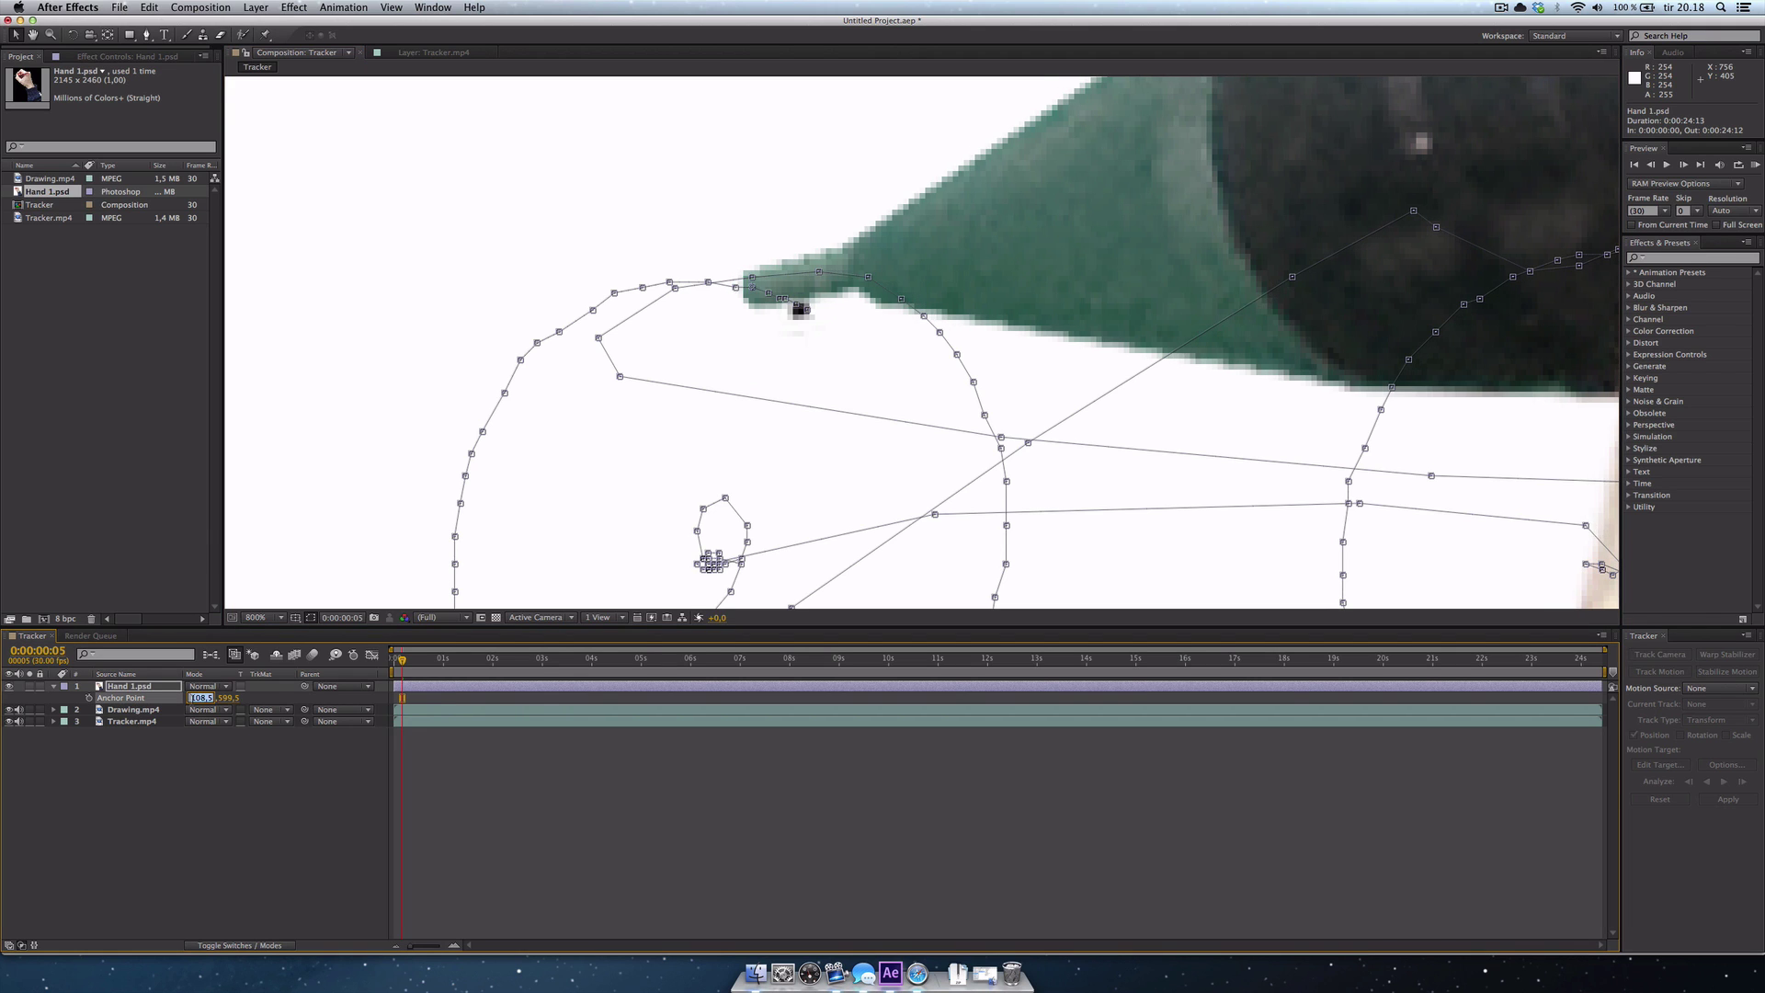
{"action": "left_click", "coordinate": [197, 699]}
{"action": "type", "text": "103,5"}
{"action": "key", "text": "Return"}
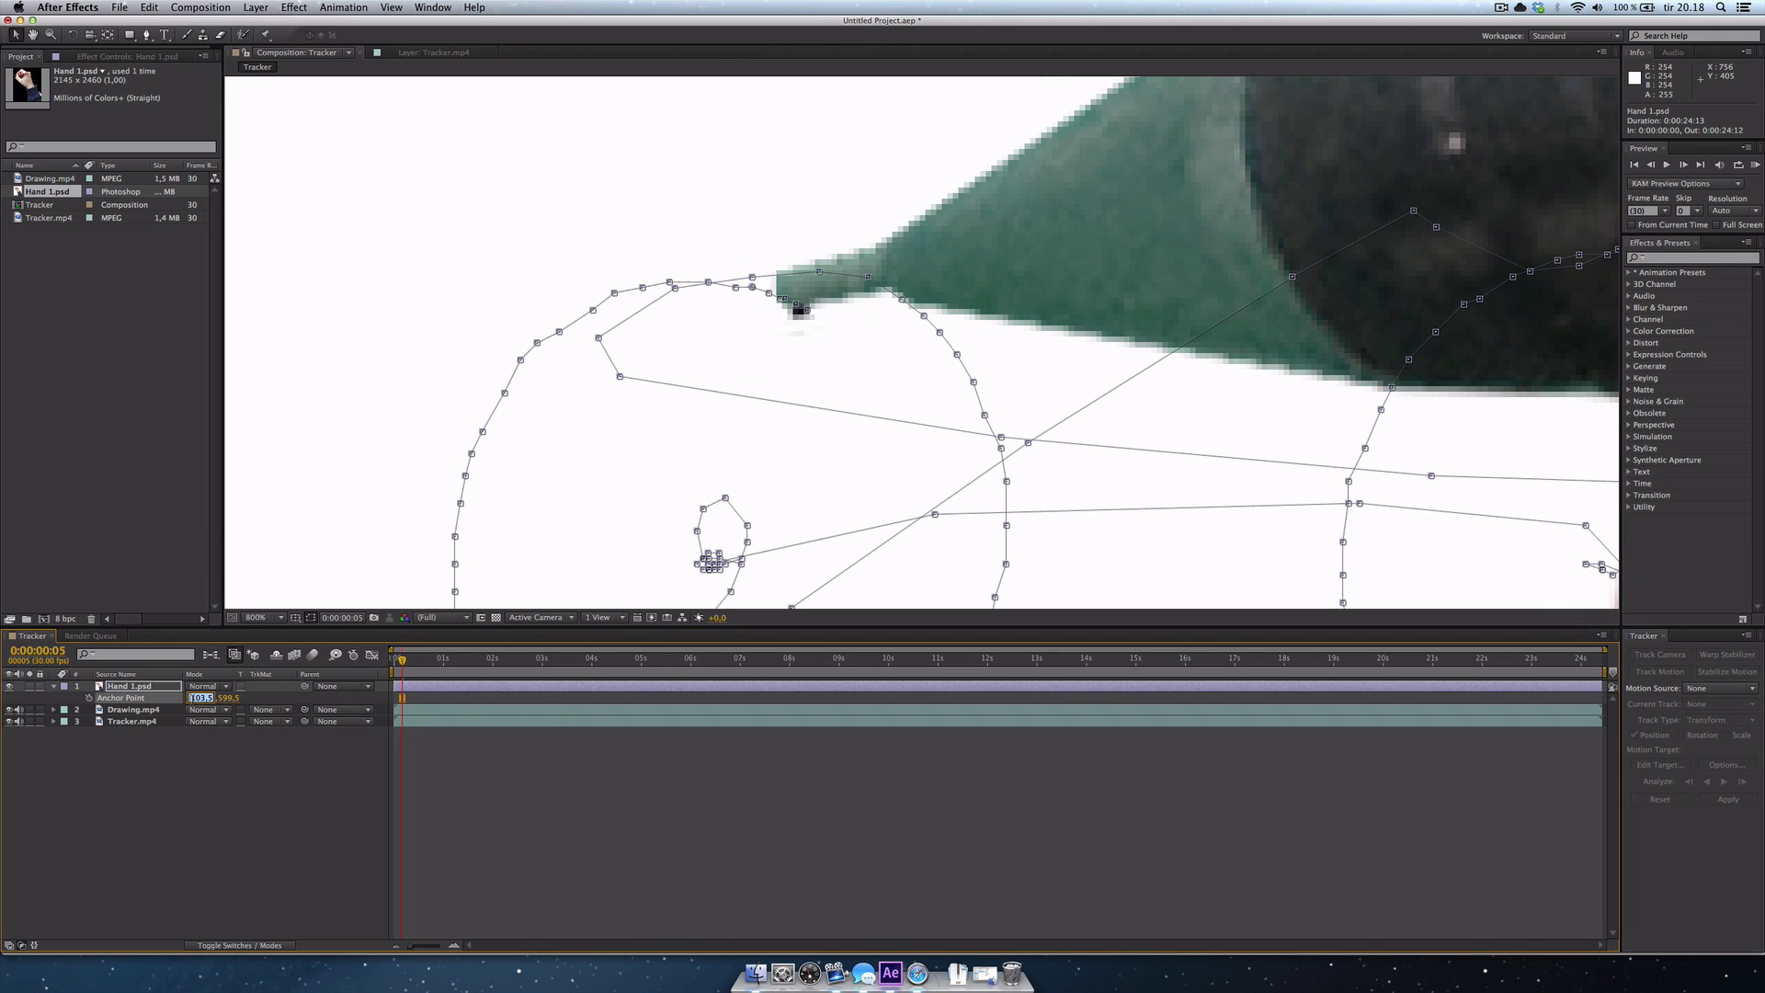
{"action": "left_click", "coordinate": [226, 697]}
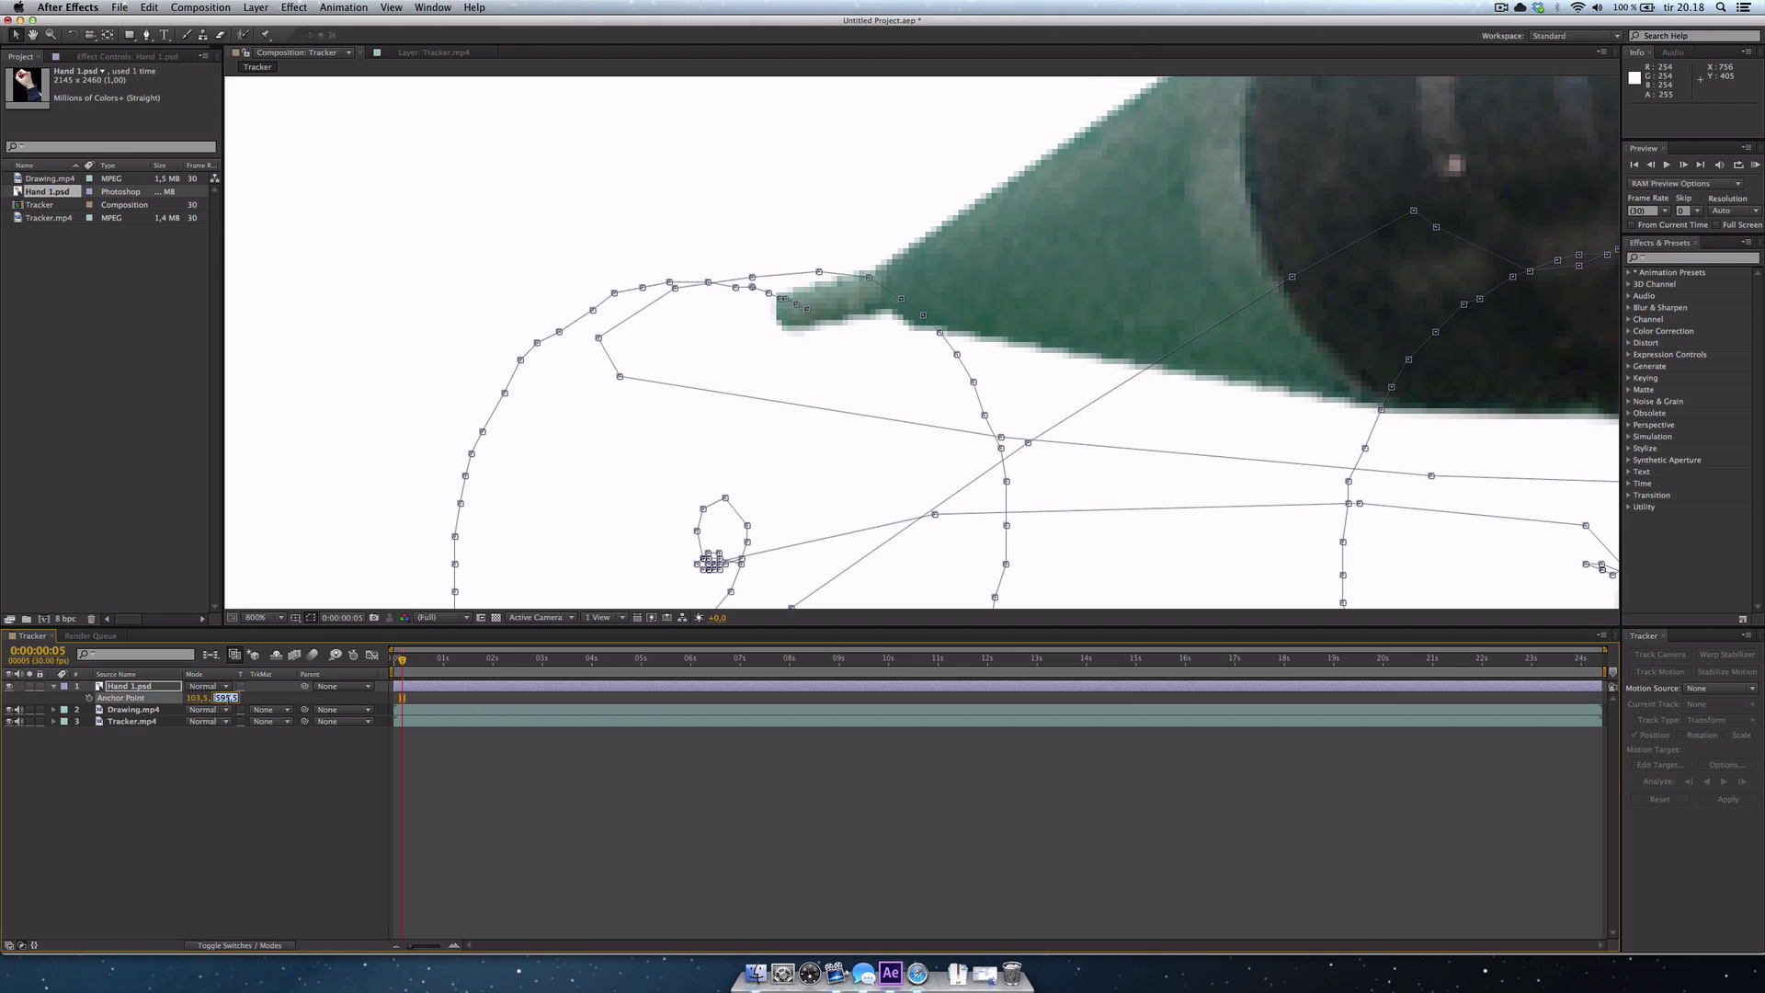
{"action": "left_click_drag", "start_coordinate": [200, 704], "coordinate": [193, 705]}
{"action": "left_click", "coordinate": [198, 699]}
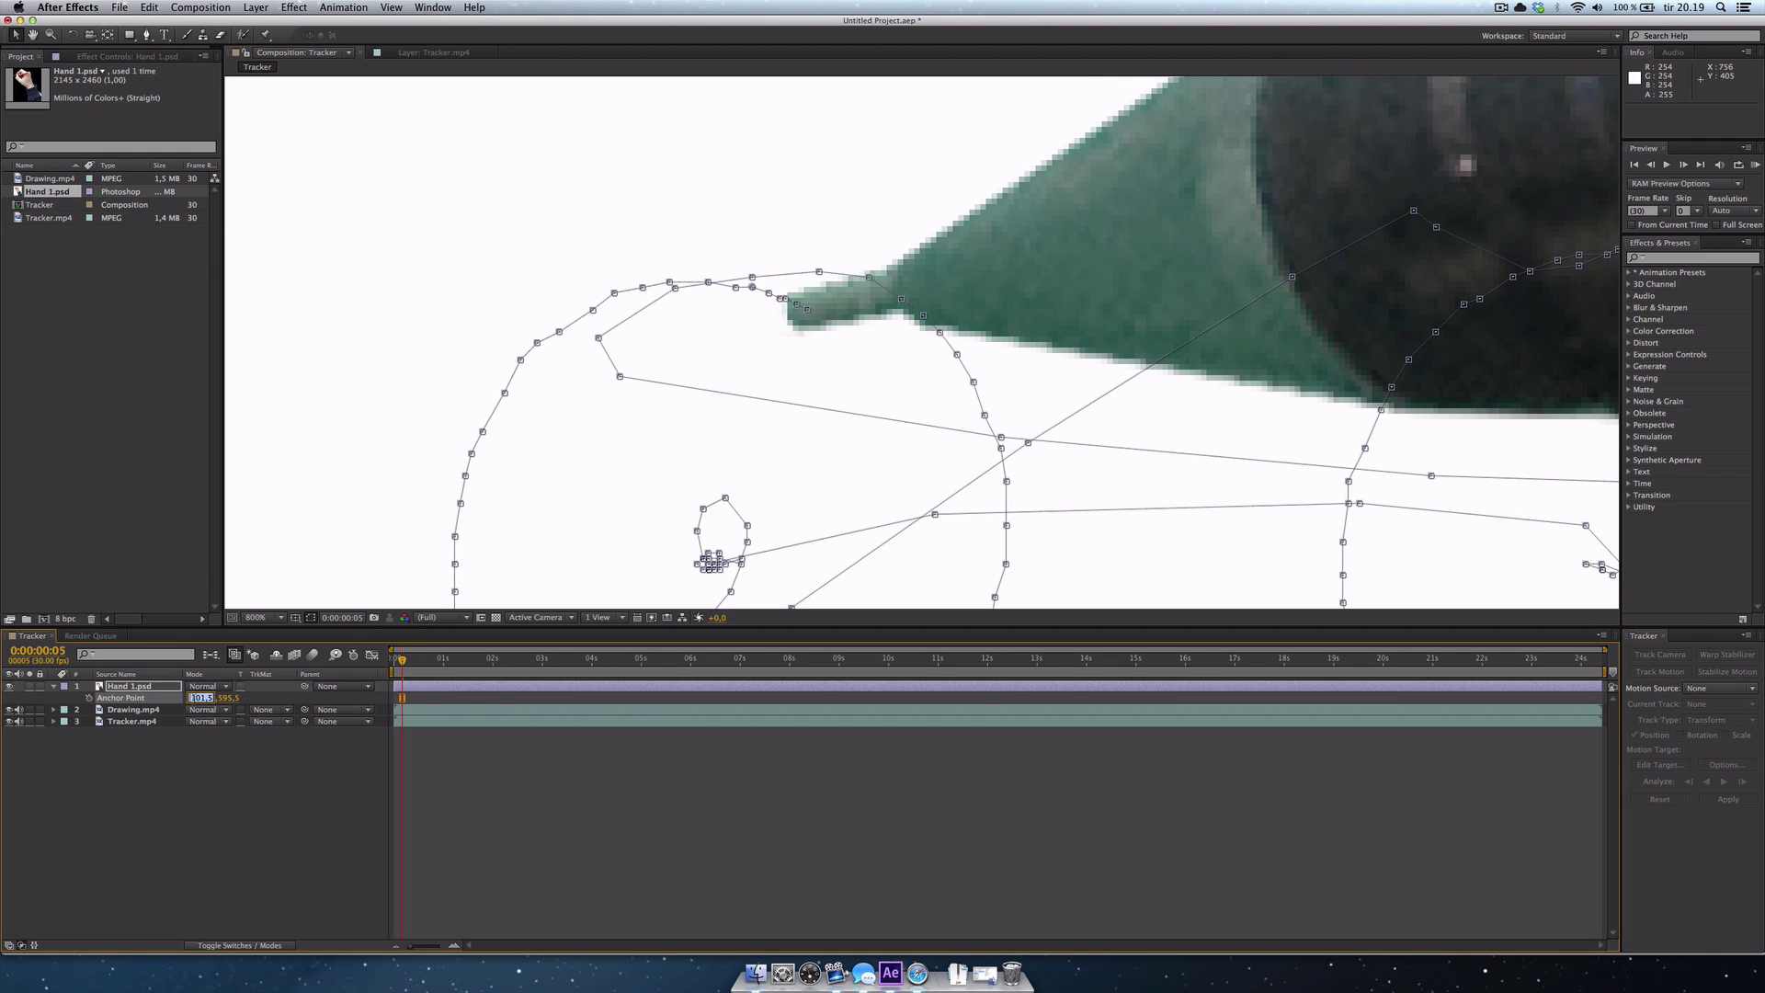
{"action": "left_click", "coordinate": [398, 783]}
Step: Hide the anchor property, zoom back out and scrub to preview the hand following the drawing
{"action": "left_click", "coordinate": [418, 687]}
{"action": "key", "text": "a"}
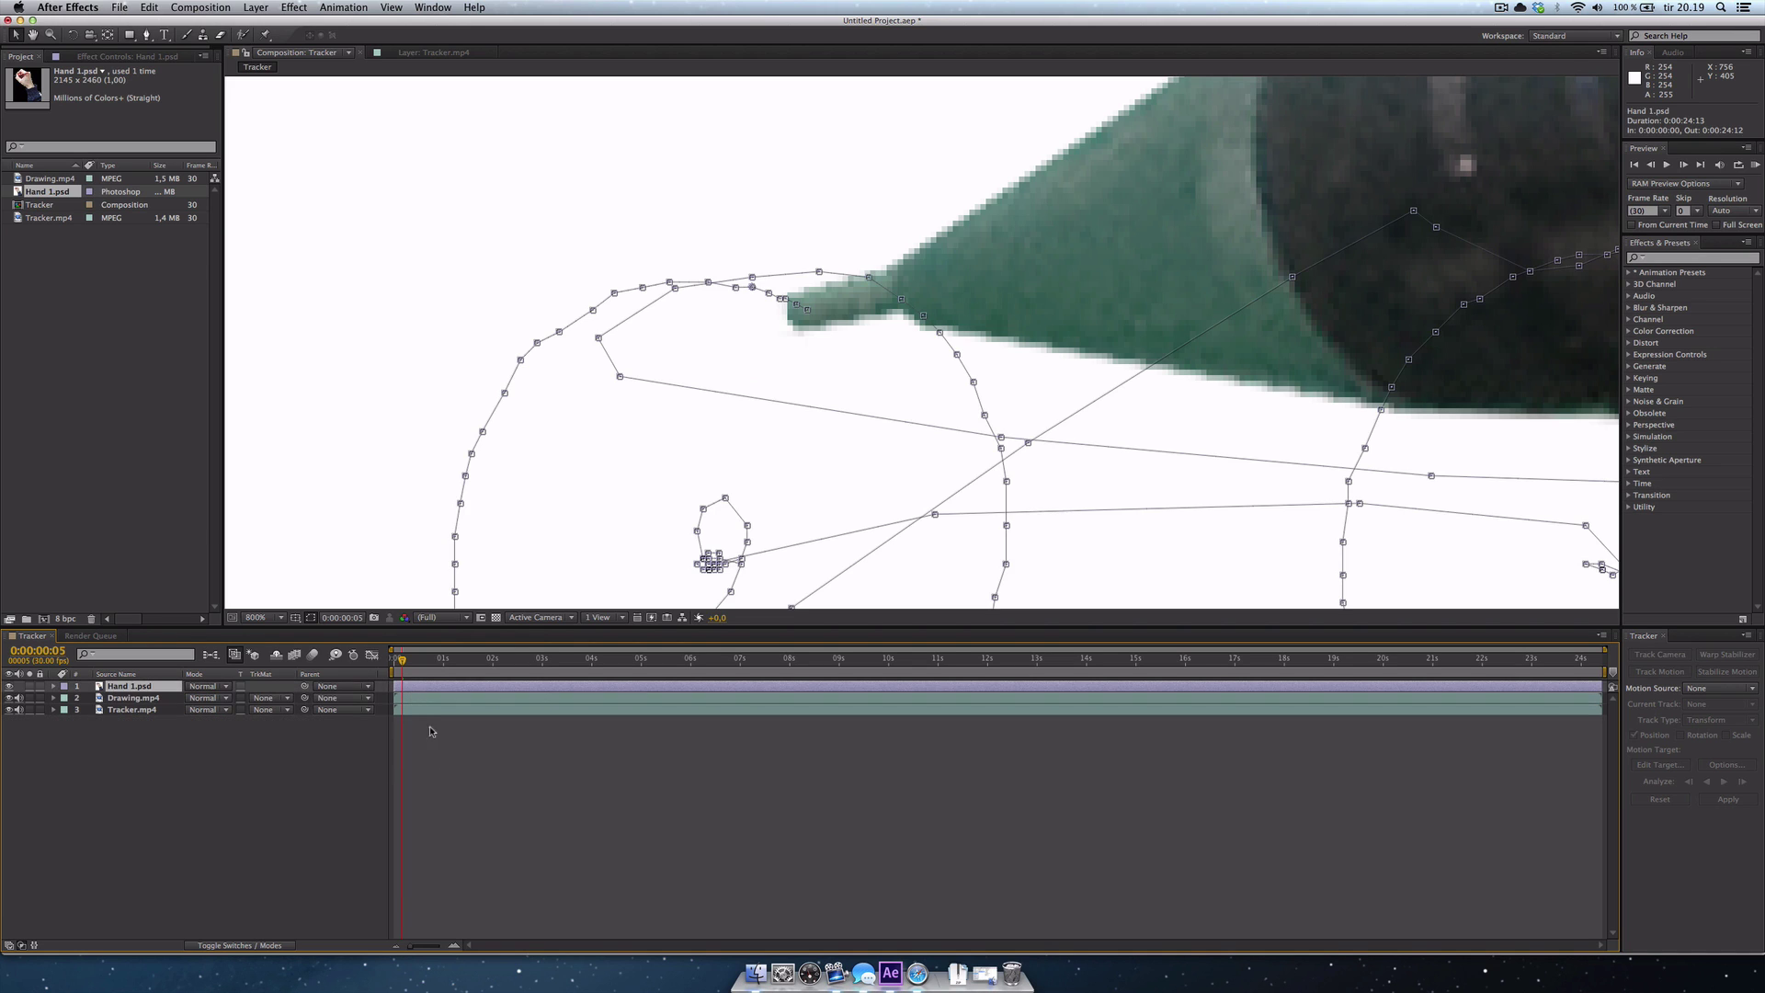
{"action": "left_click", "coordinate": [460, 789]}
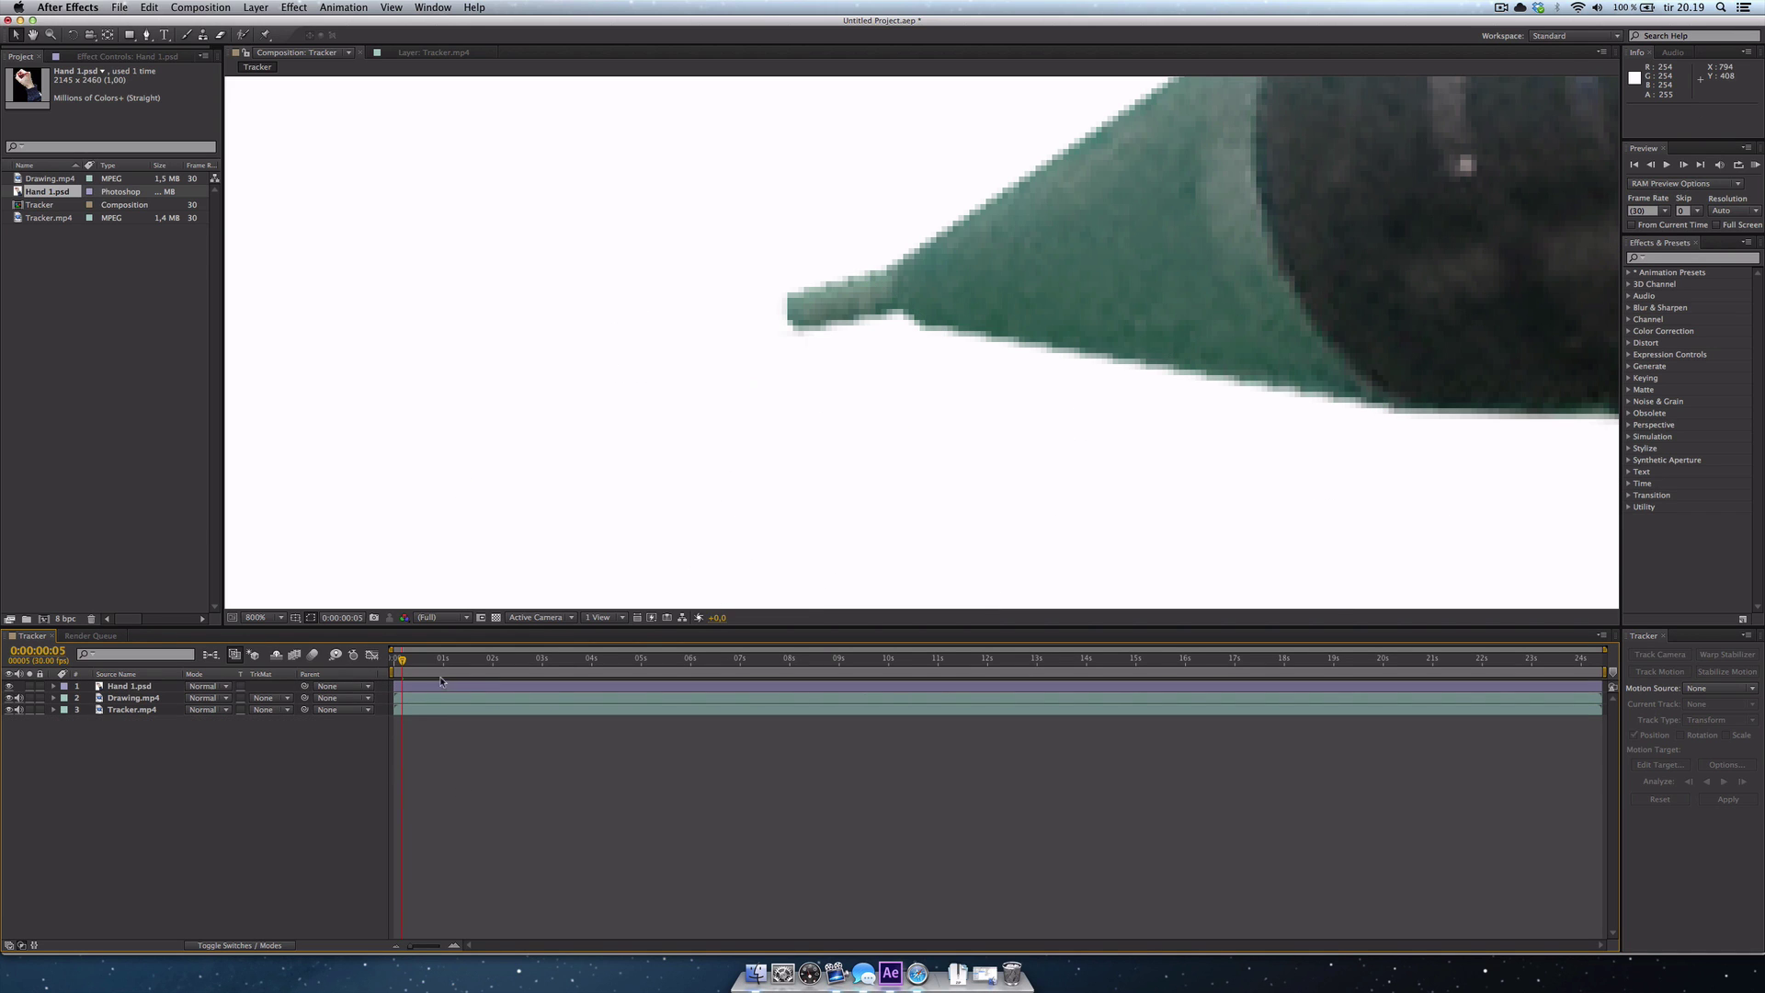
{"action": "left_click", "coordinate": [138, 687]}
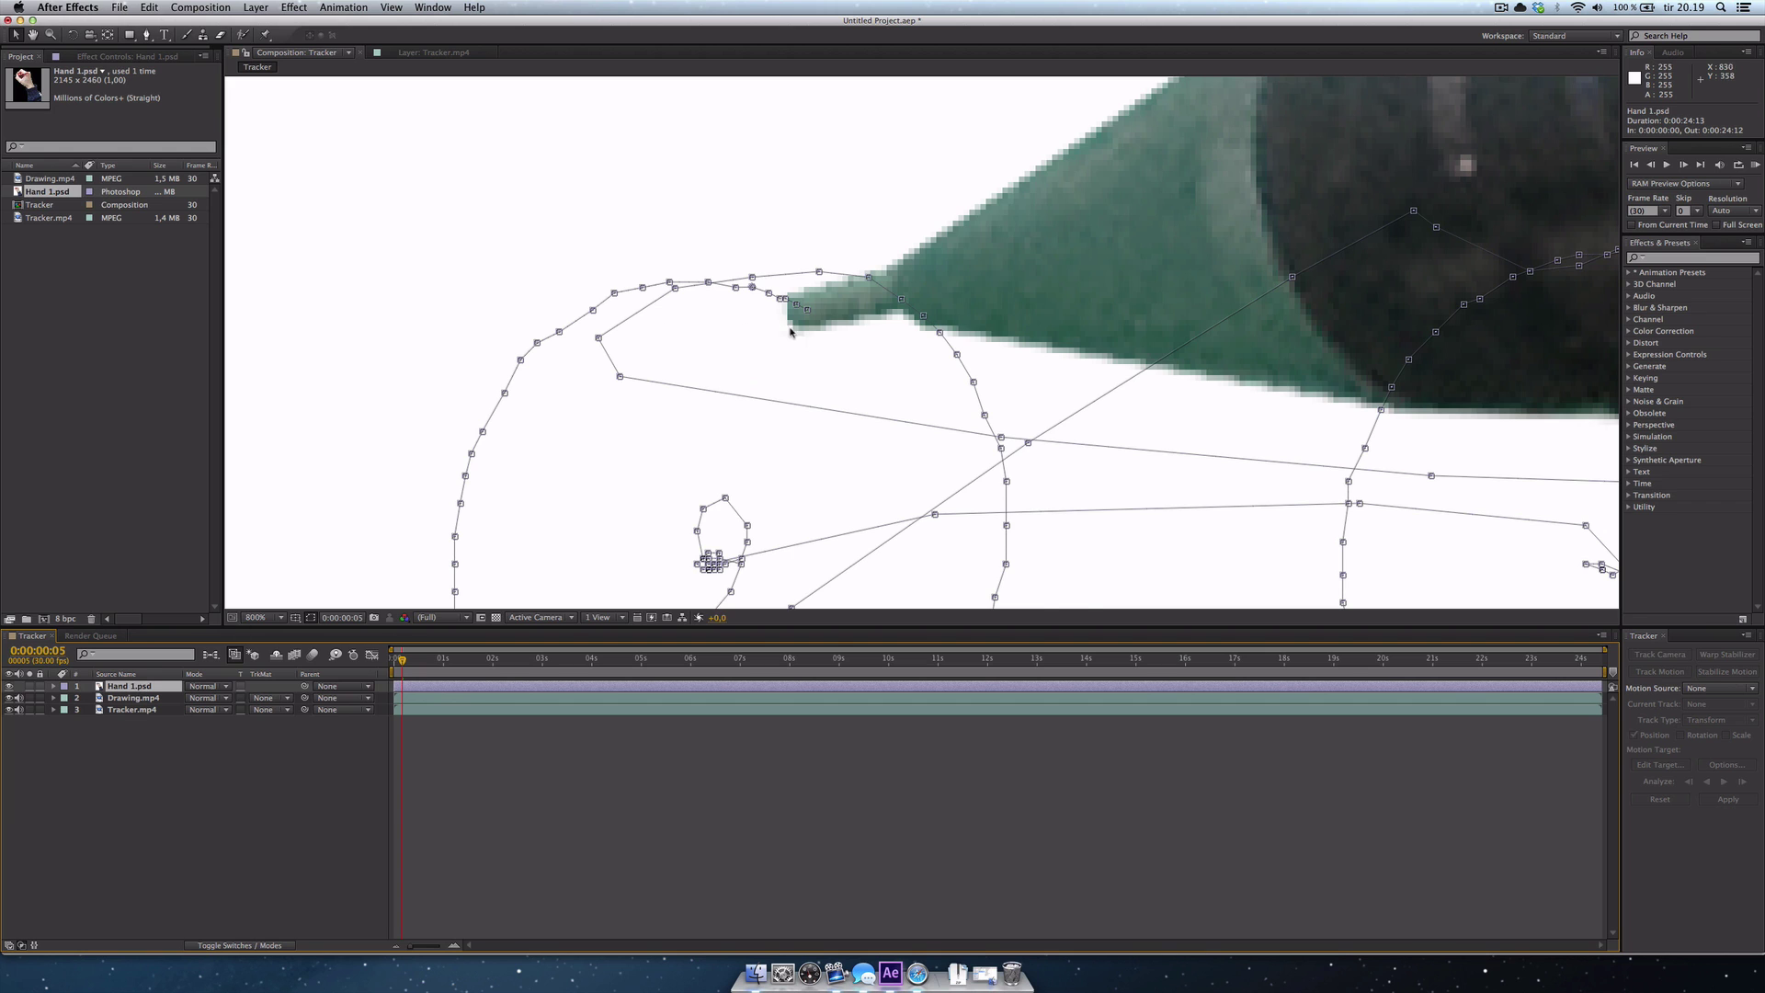
{"action": "key", "text": "period"}
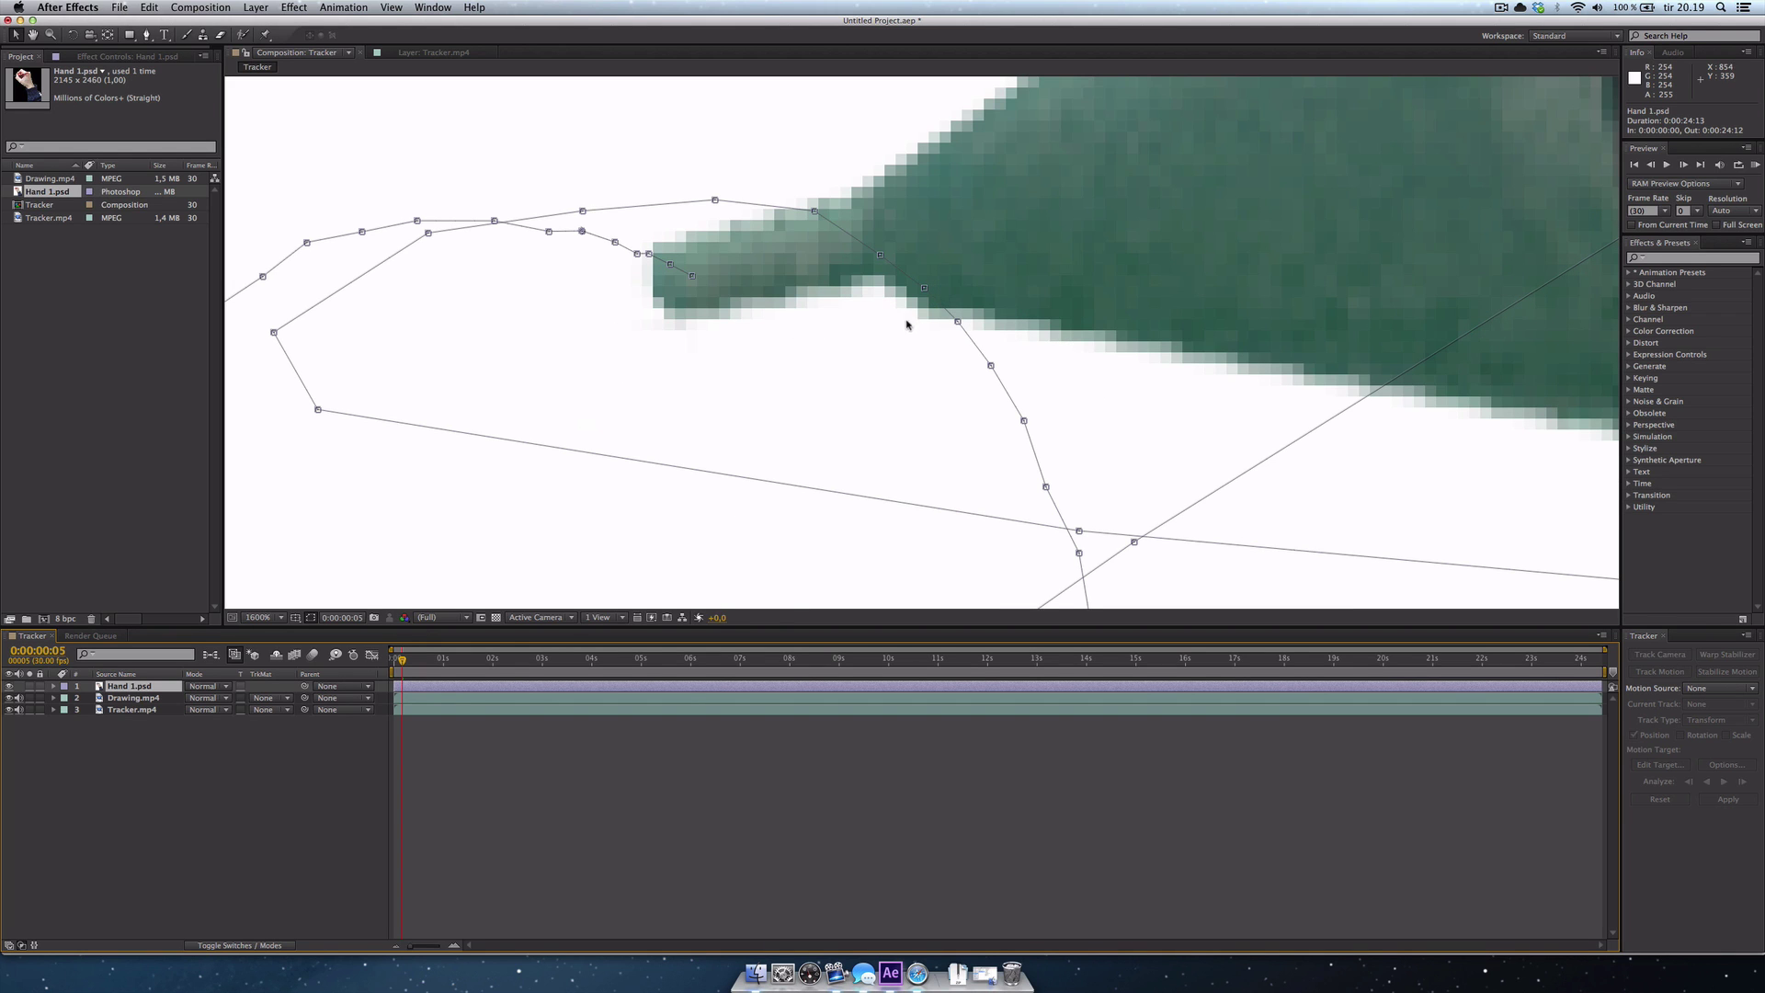
{"action": "key", "text": "comma"}
{"action": "key", "text": "comma"}
{"action": "key", "text": "comma"}
{"action": "key", "text": "comma"}
{"action": "key", "text": "comma"}
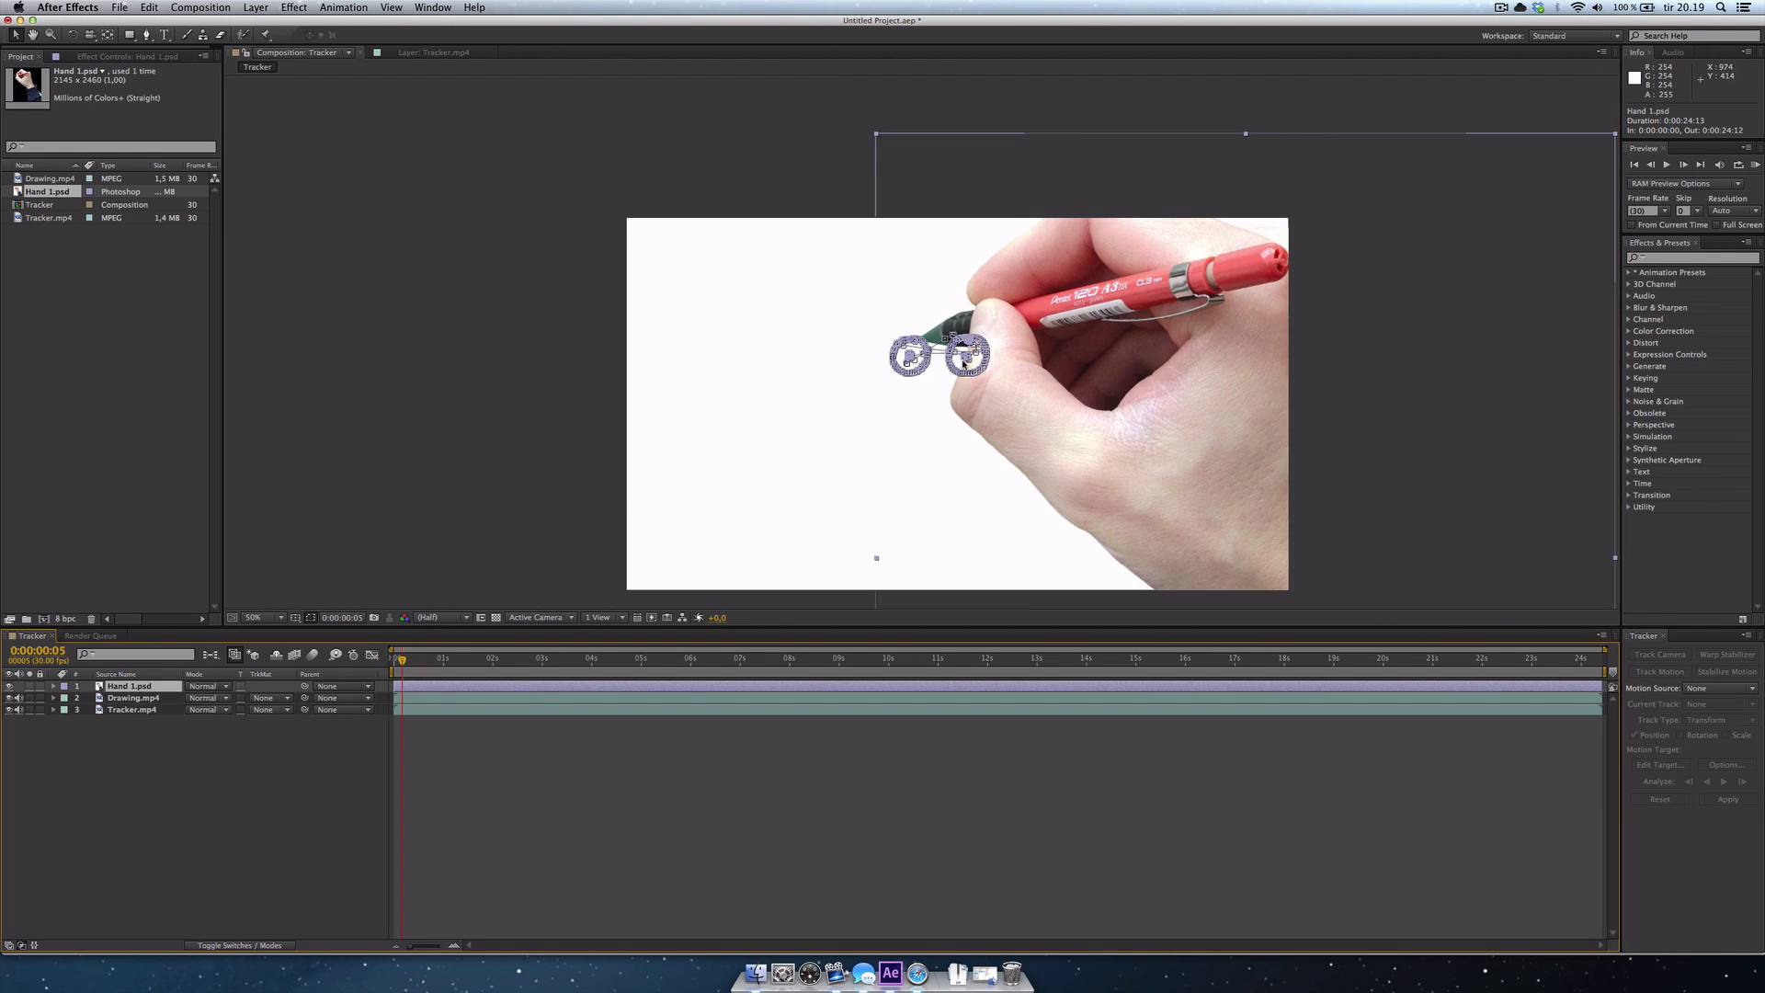
{"action": "left_click", "coordinate": [808, 184]}
{"action": "key", "text": "period"}
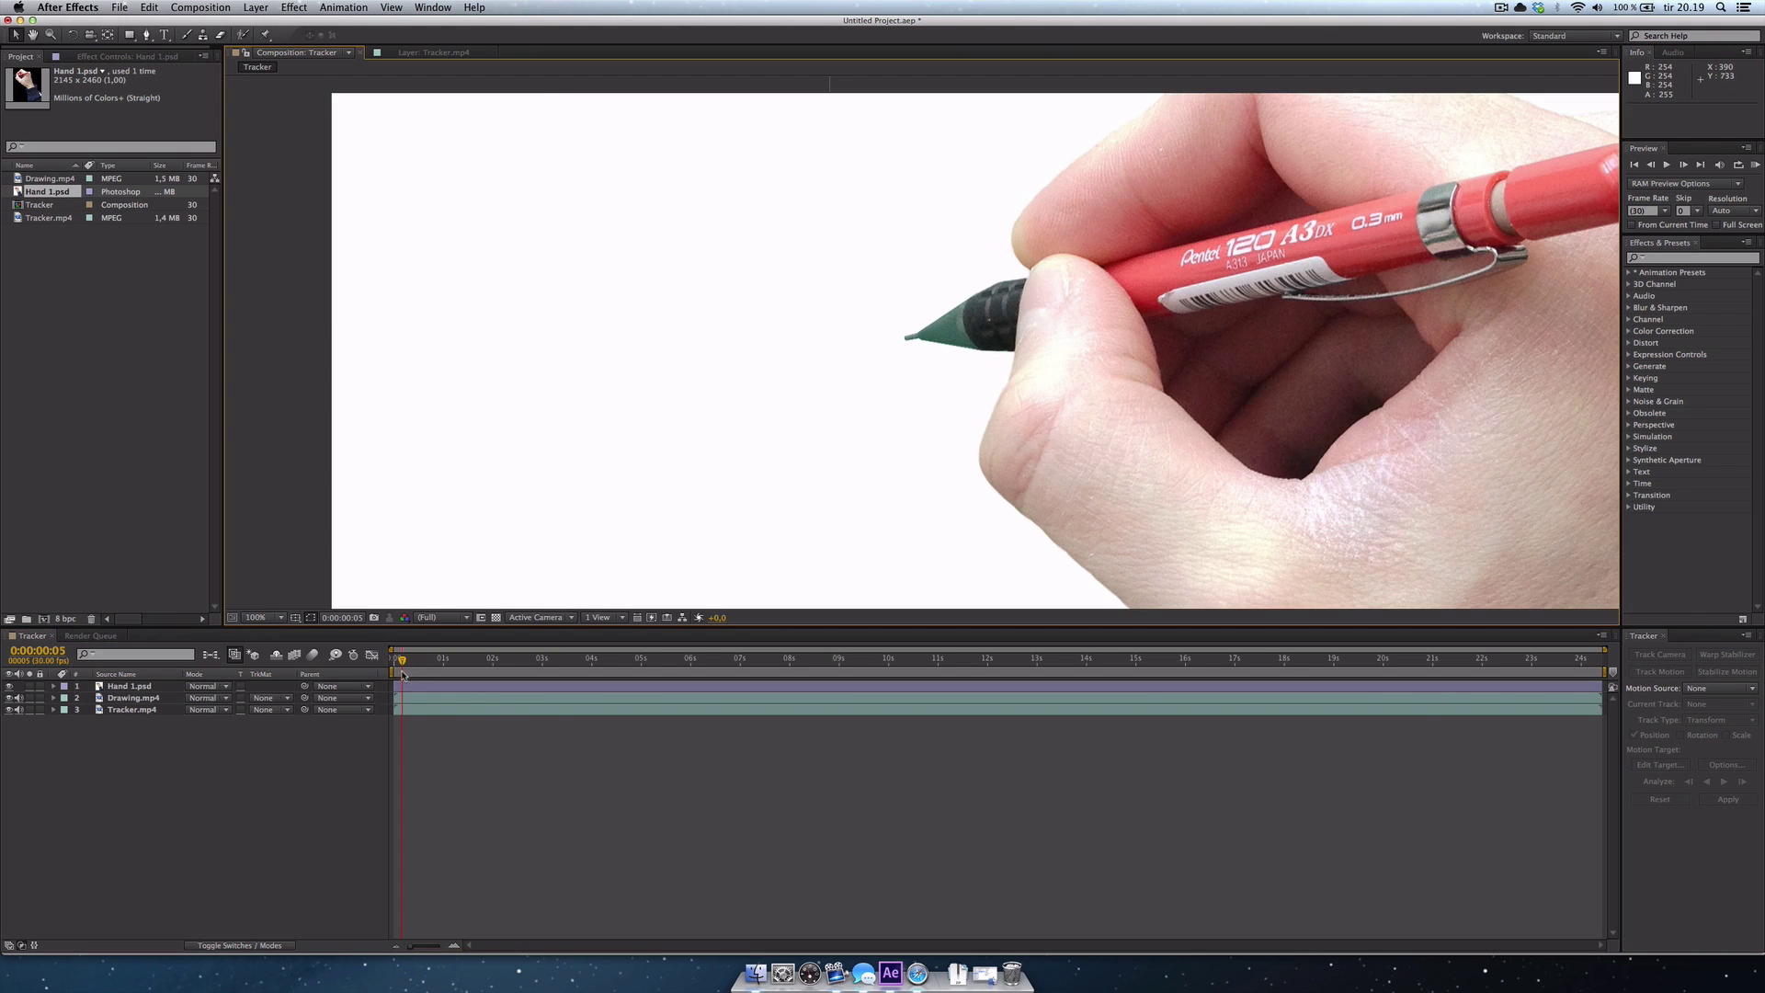
{"action": "left_click_drag", "start_coordinate": [403, 665], "coordinate": [642, 679]}
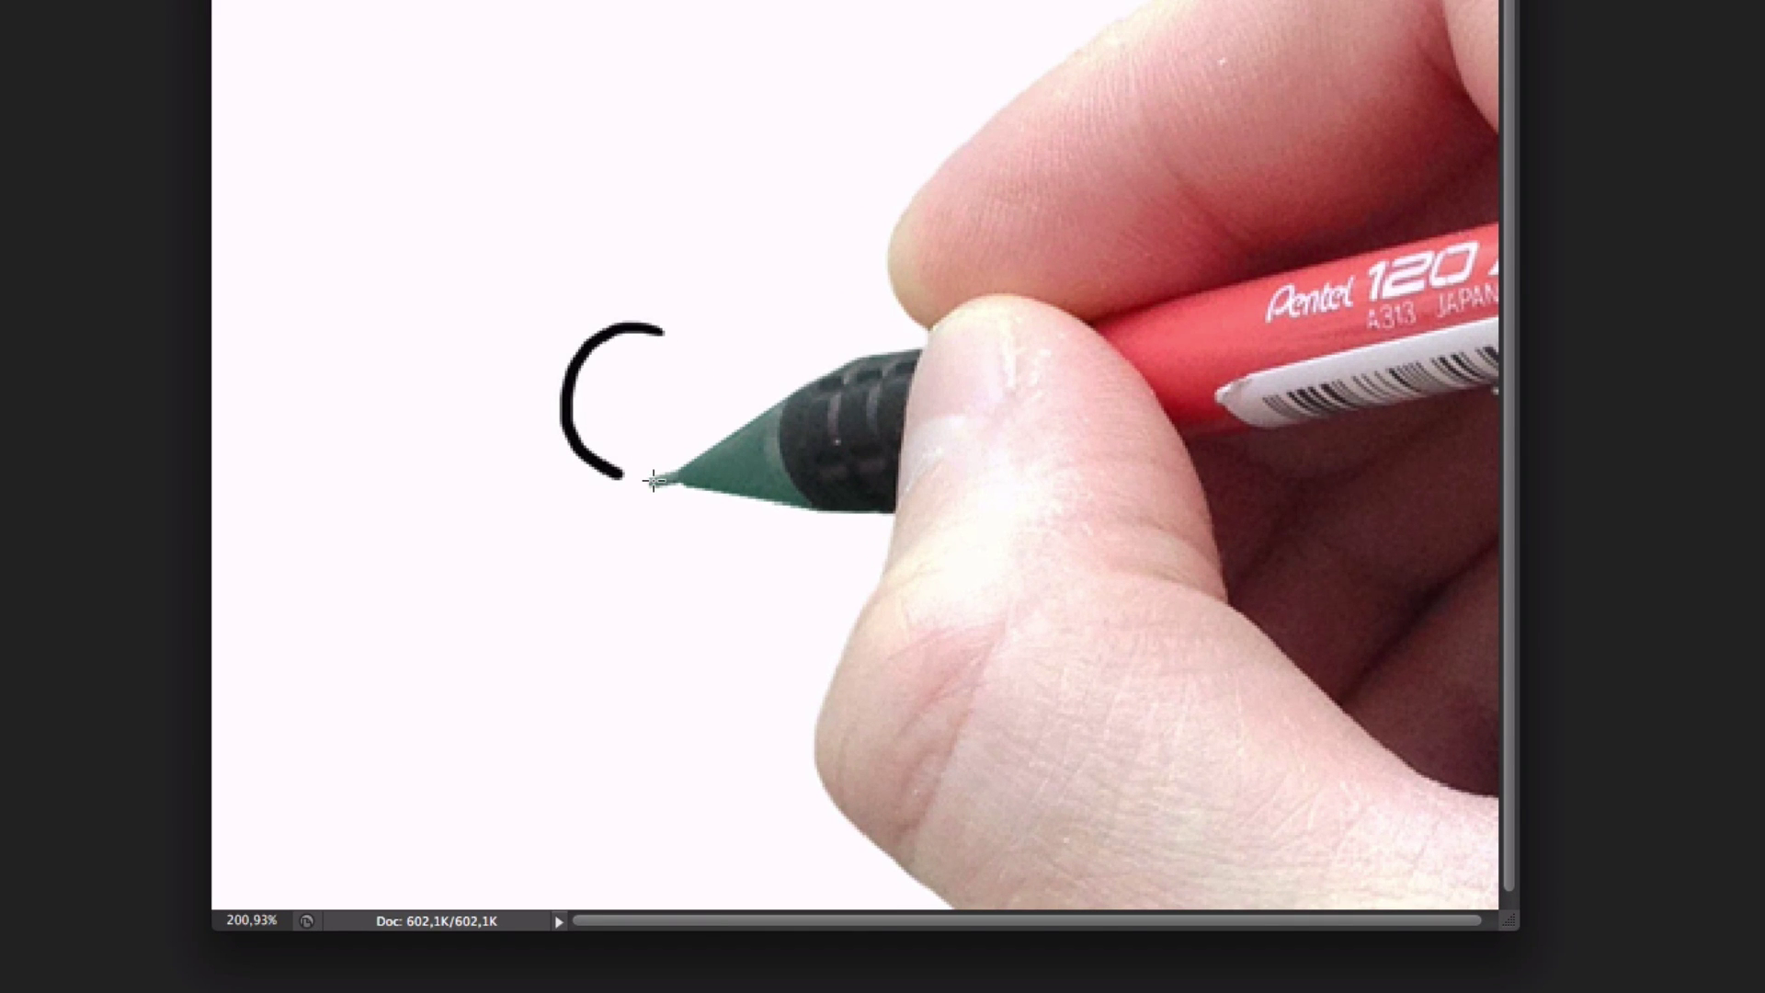
{"action": "left_click", "coordinate": [653, 482]}
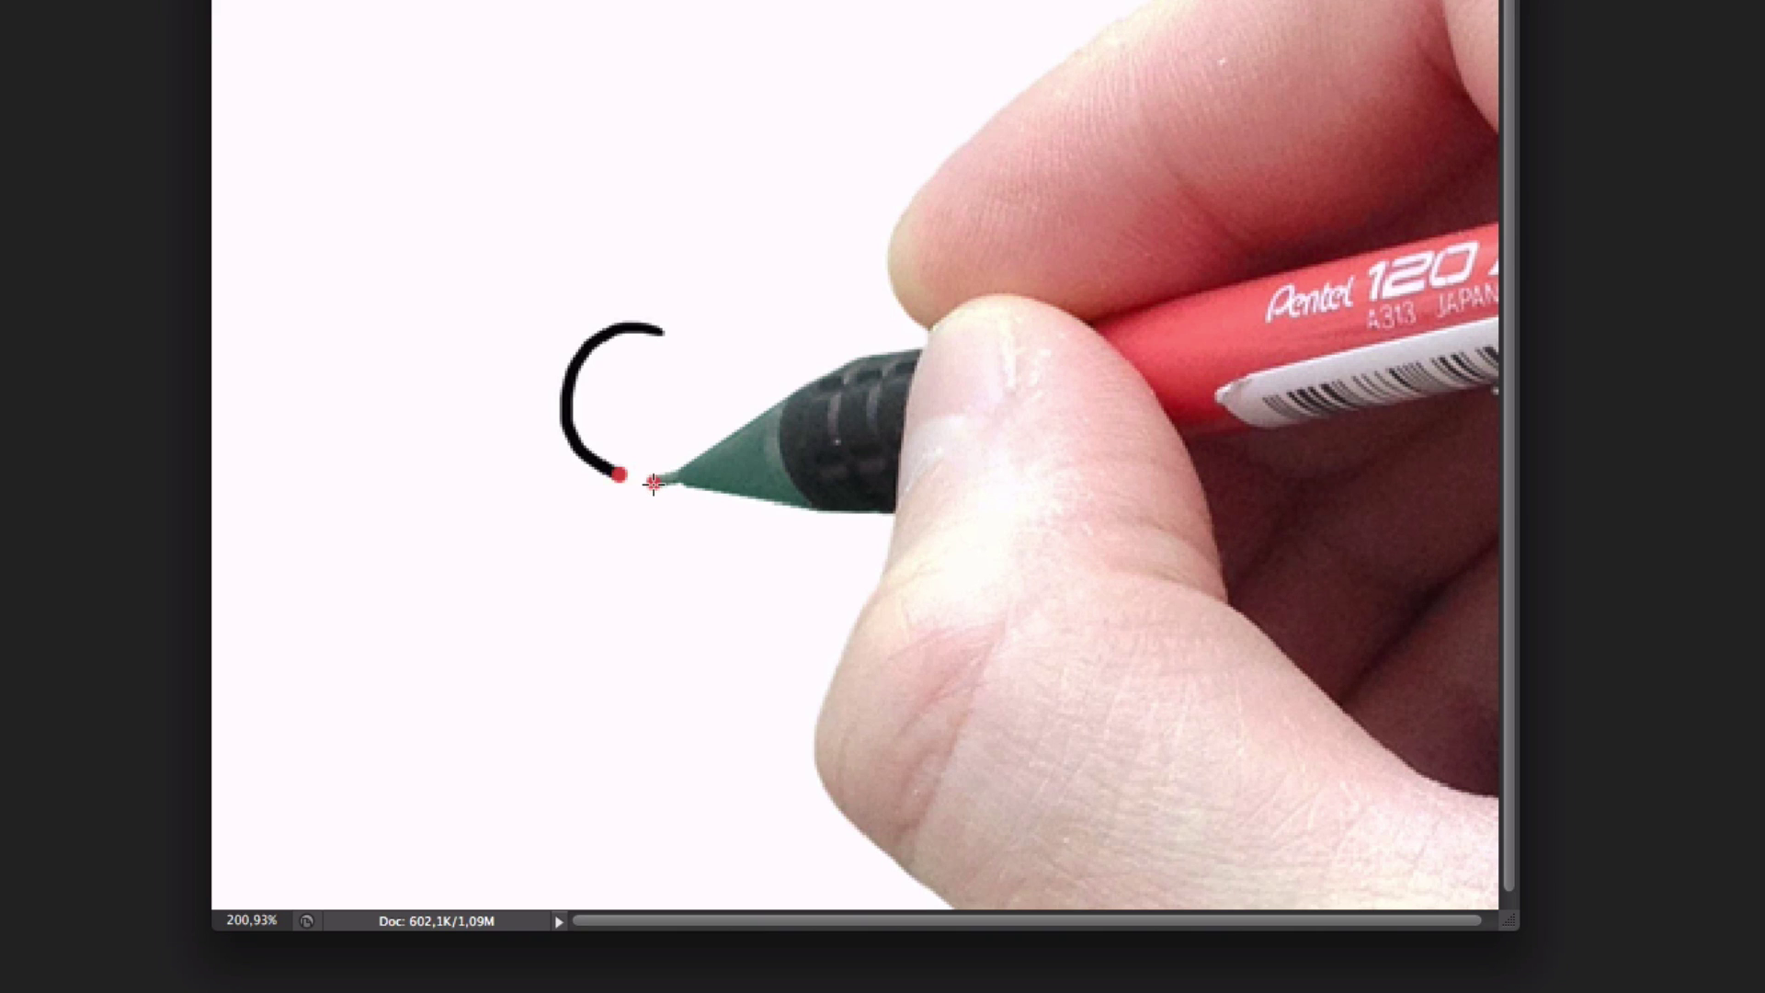
{"action": "key", "text": "ctrl+alt+z"}
{"action": "key", "text": "ctrl+alt+z"}
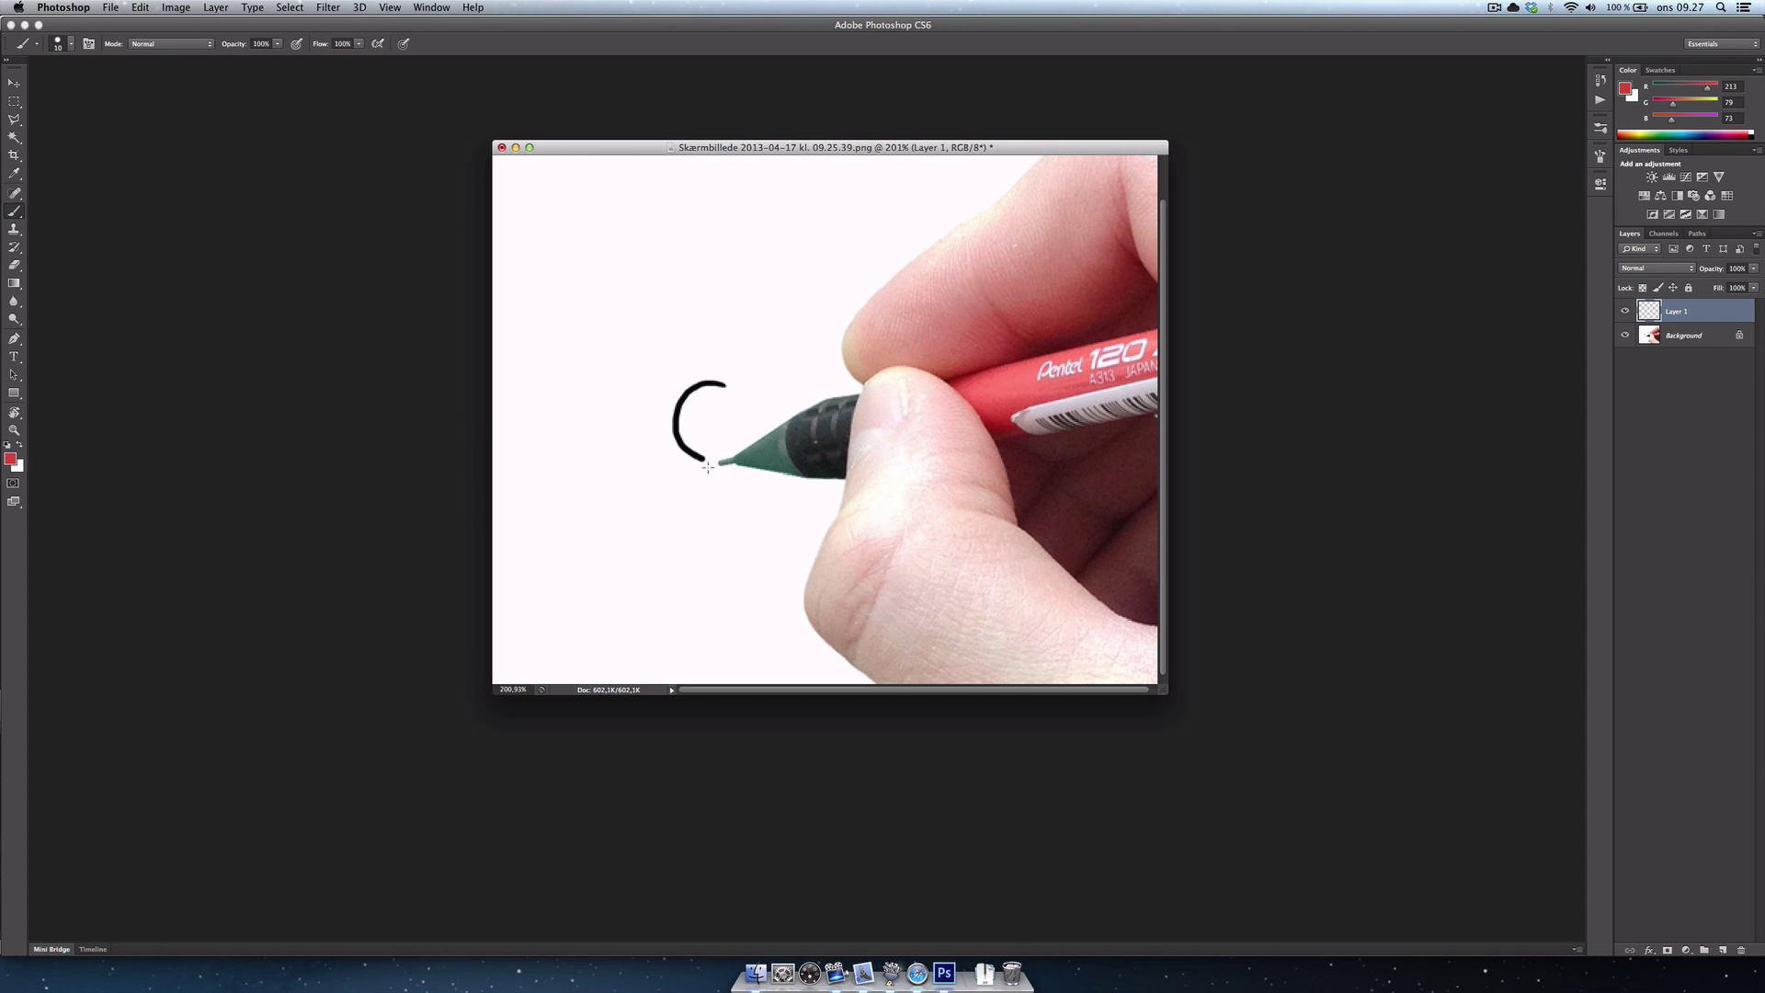
{"action": "key", "text": "super+1"}
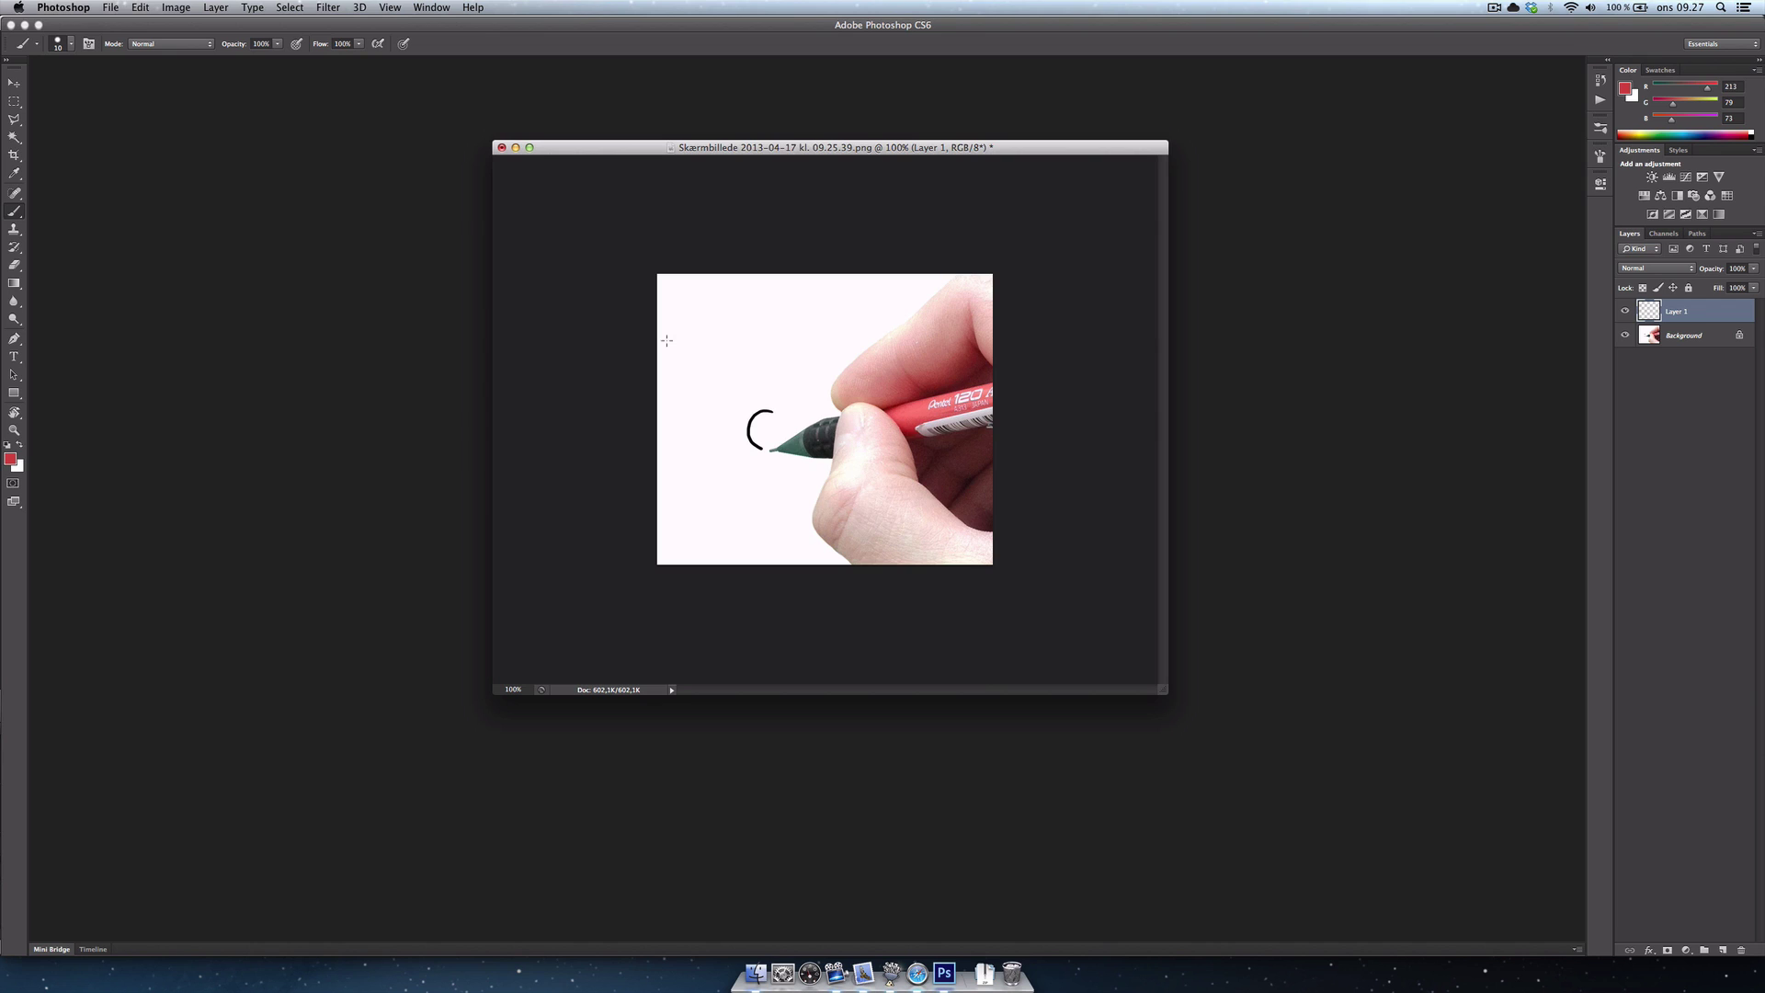
Step: Create a new white Photoshop document, move its window aside, and reset colours to default black
{"action": "key", "text": "super+n"}
{"action": "key", "text": "Return"}
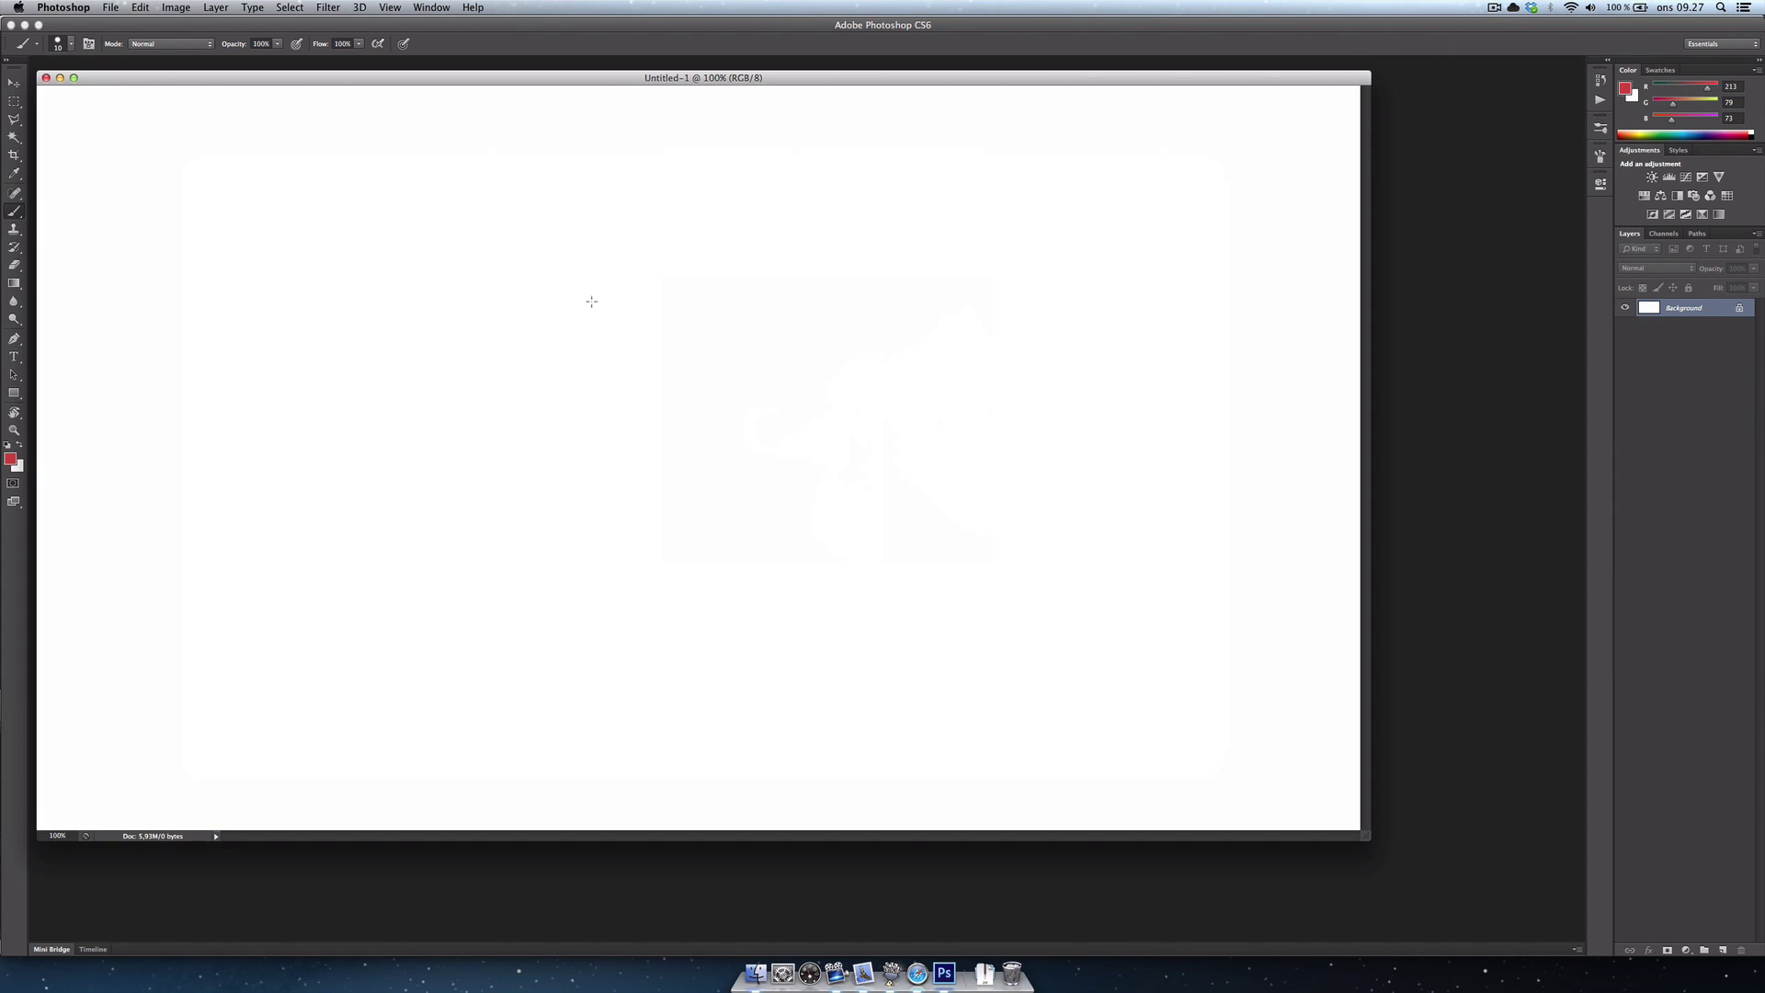
{"action": "left_click_drag", "start_coordinate": [762, 79], "coordinate": [867, 136]}
{"action": "key", "text": "d"}
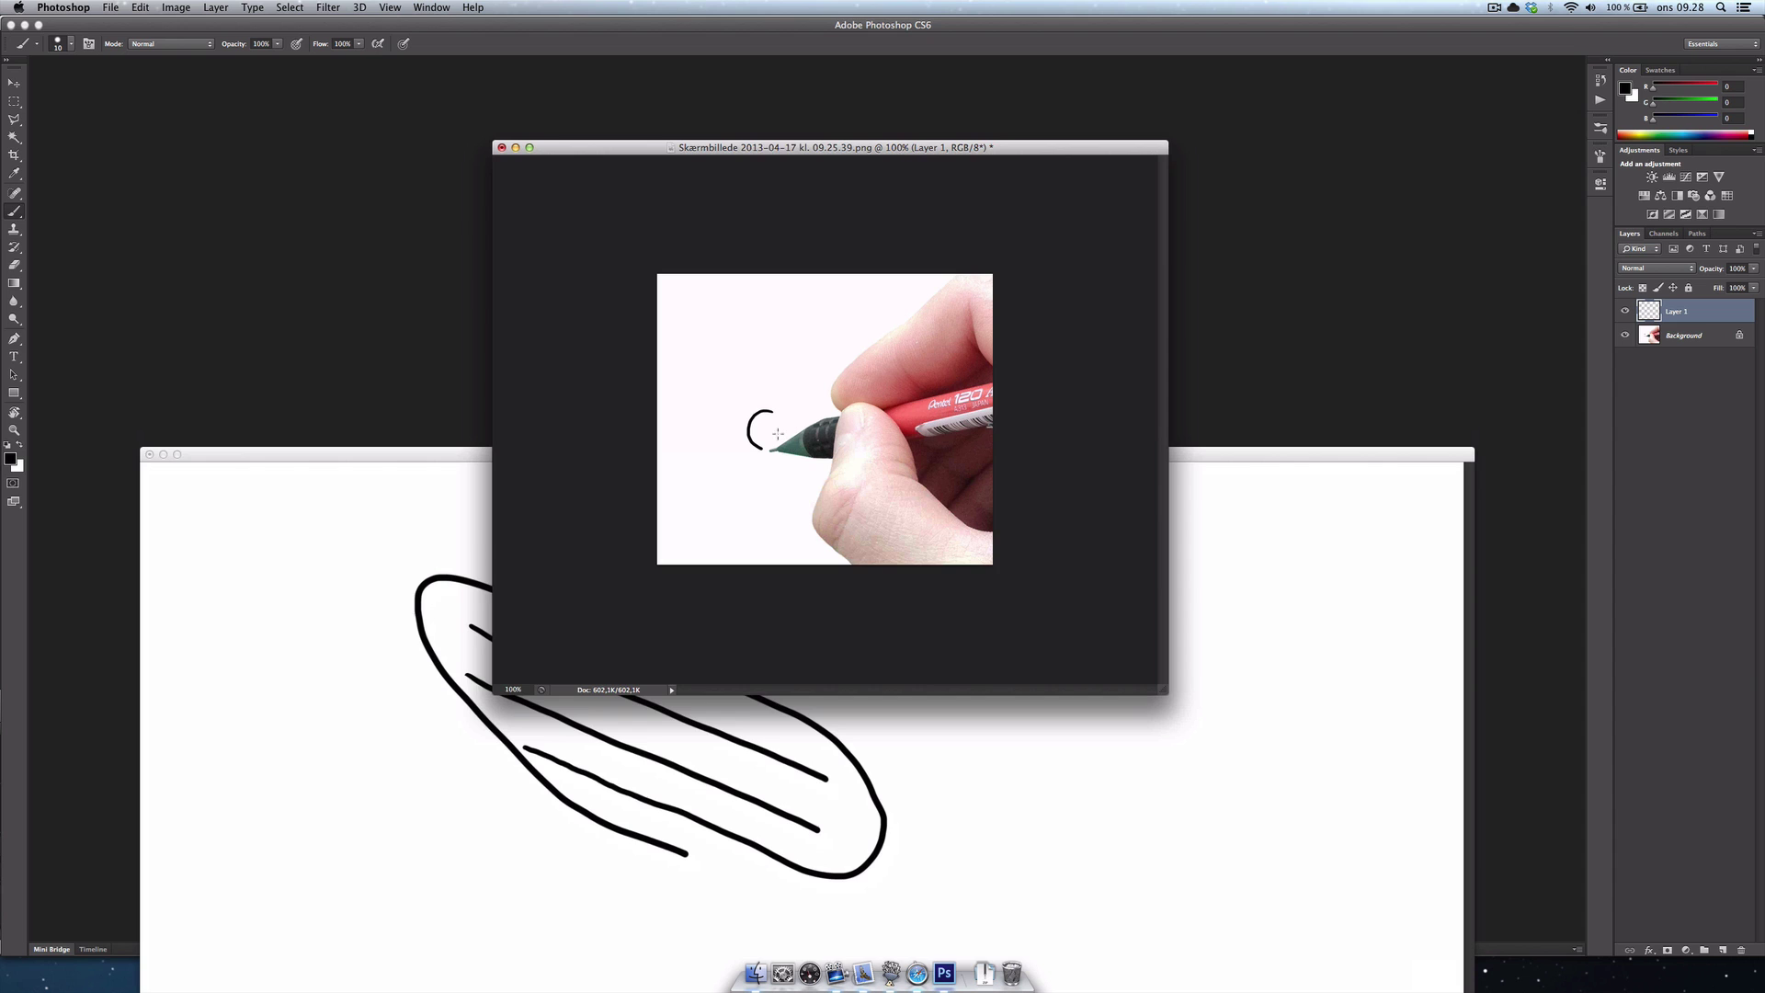
{"action": "scroll", "coordinate": [782, 433], "scroll_direction": "up", "scroll_amount": 6}
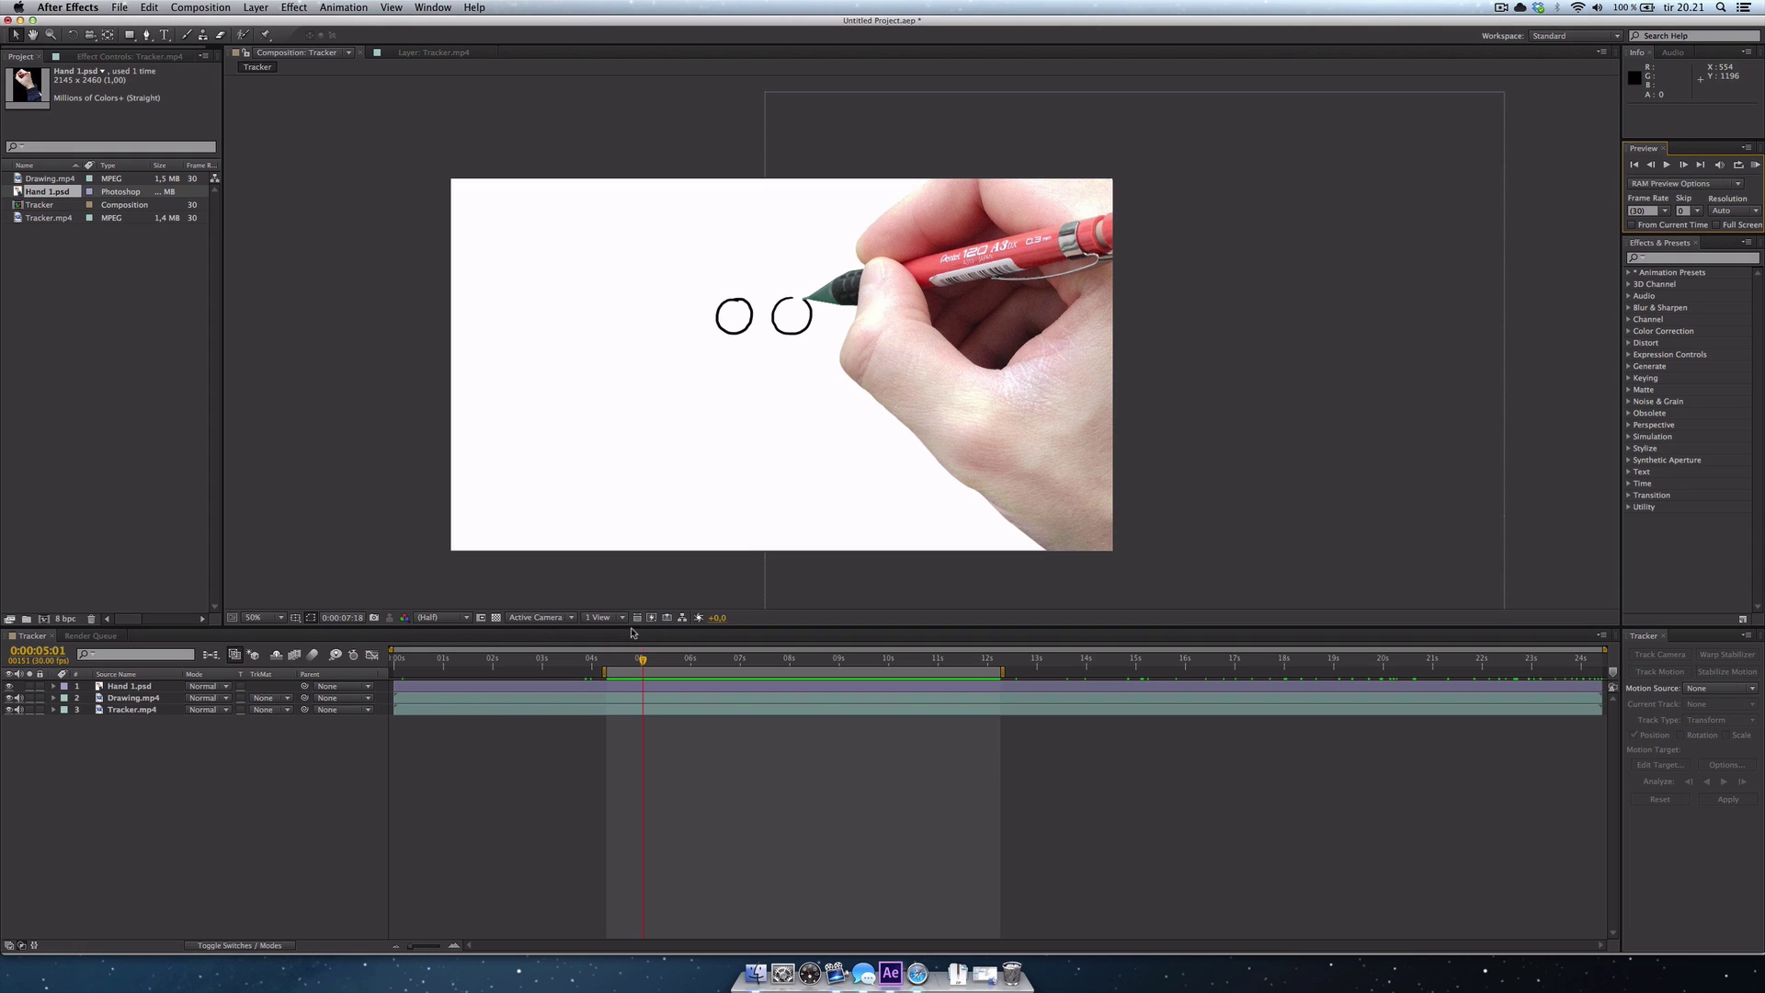
Step: At 0:00:06:12, add a Perspective > Drop Shadow effect to Hand 1.psd
{"action": "left_click", "coordinate": [668, 660]}
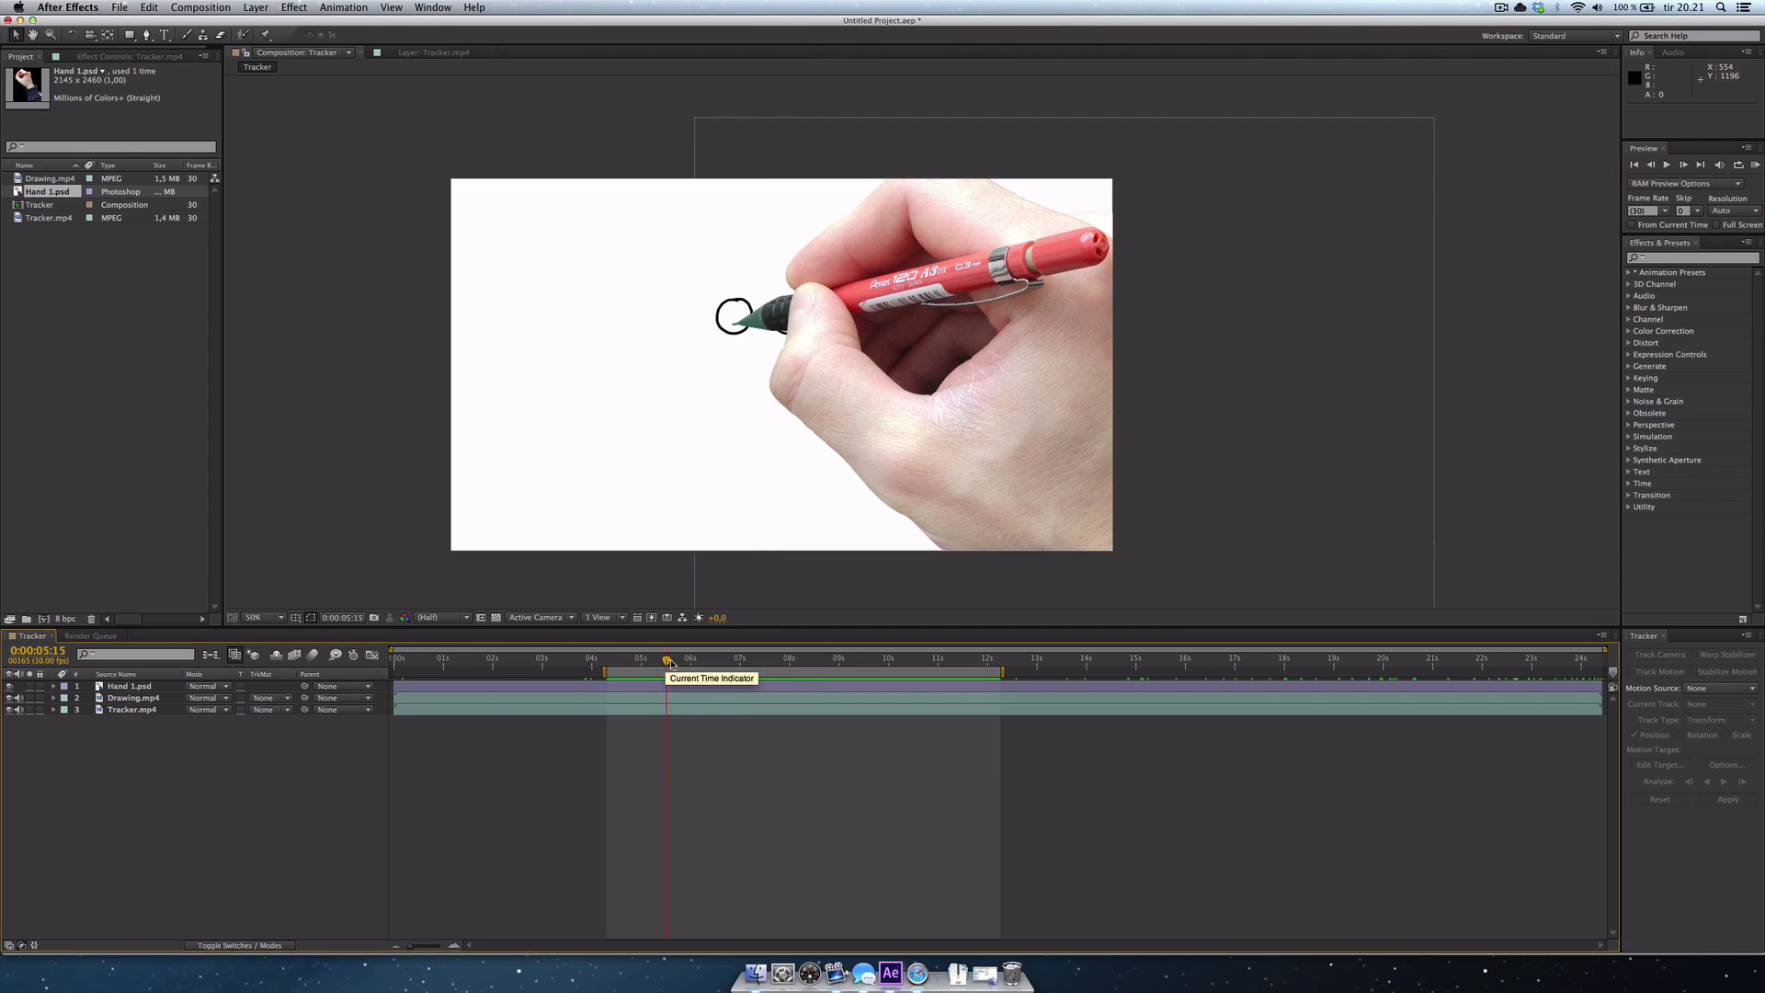
{"action": "left_click", "coordinate": [774, 661]}
{"action": "left_click", "coordinate": [711, 664]}
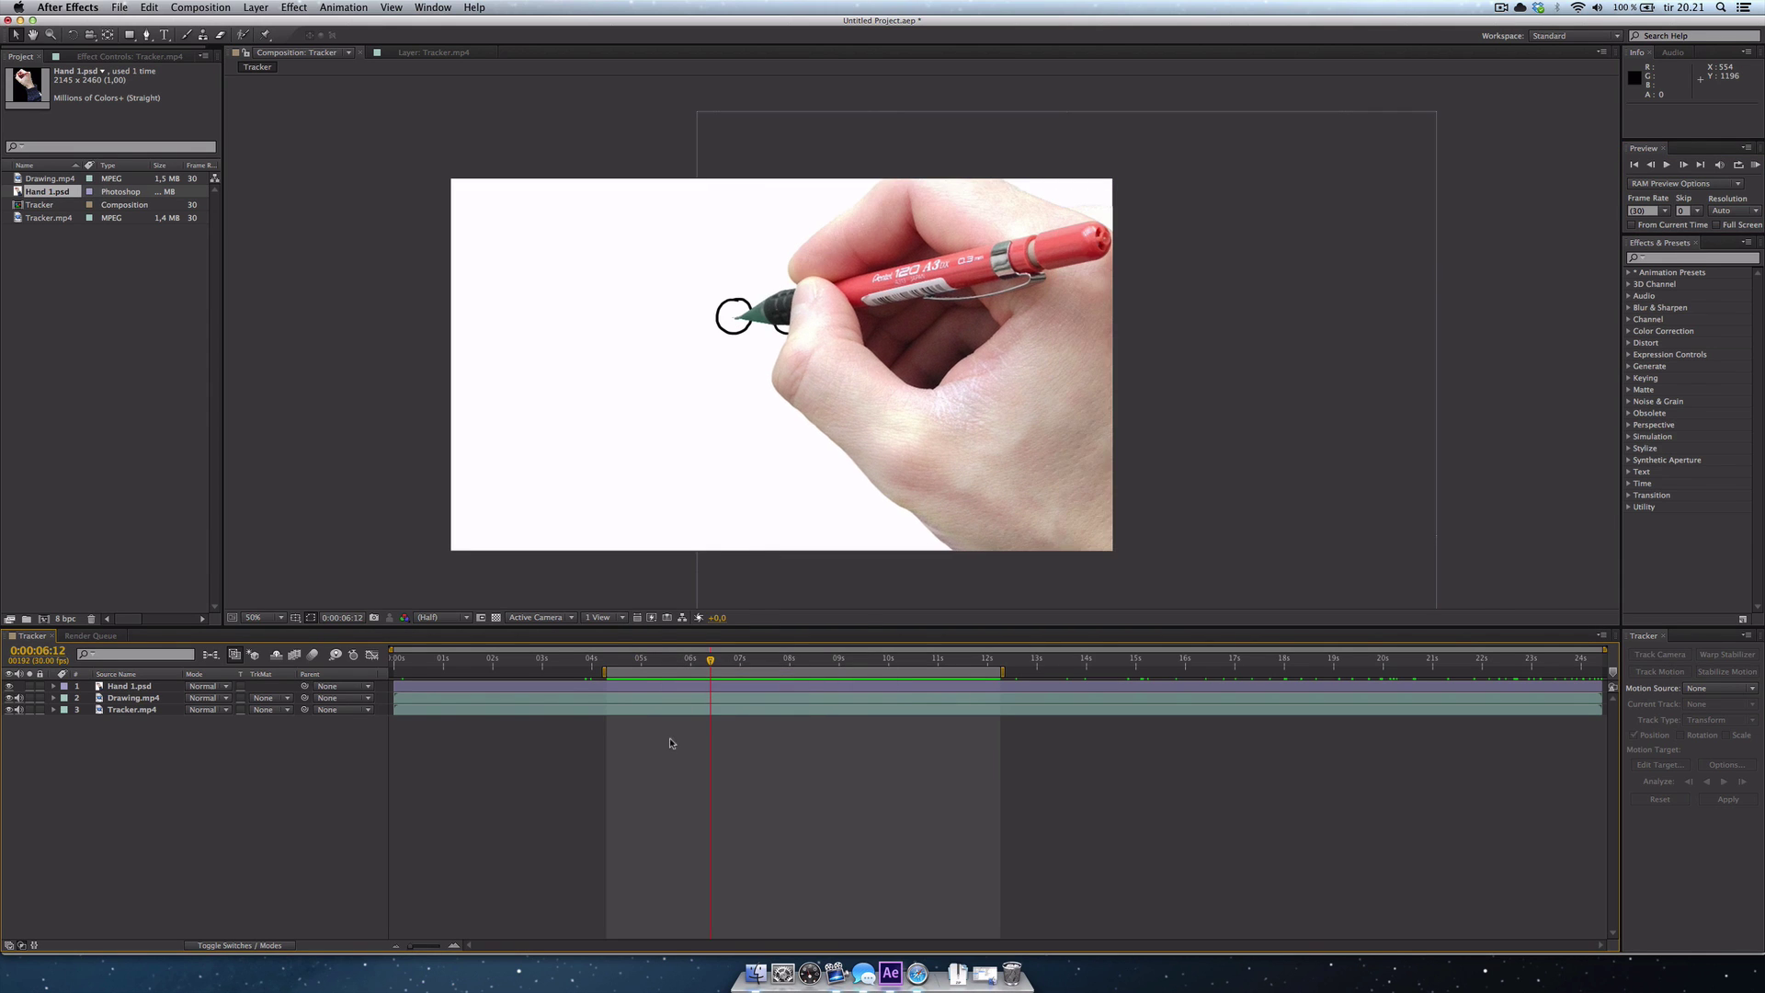
{"action": "left_click", "coordinate": [129, 688]}
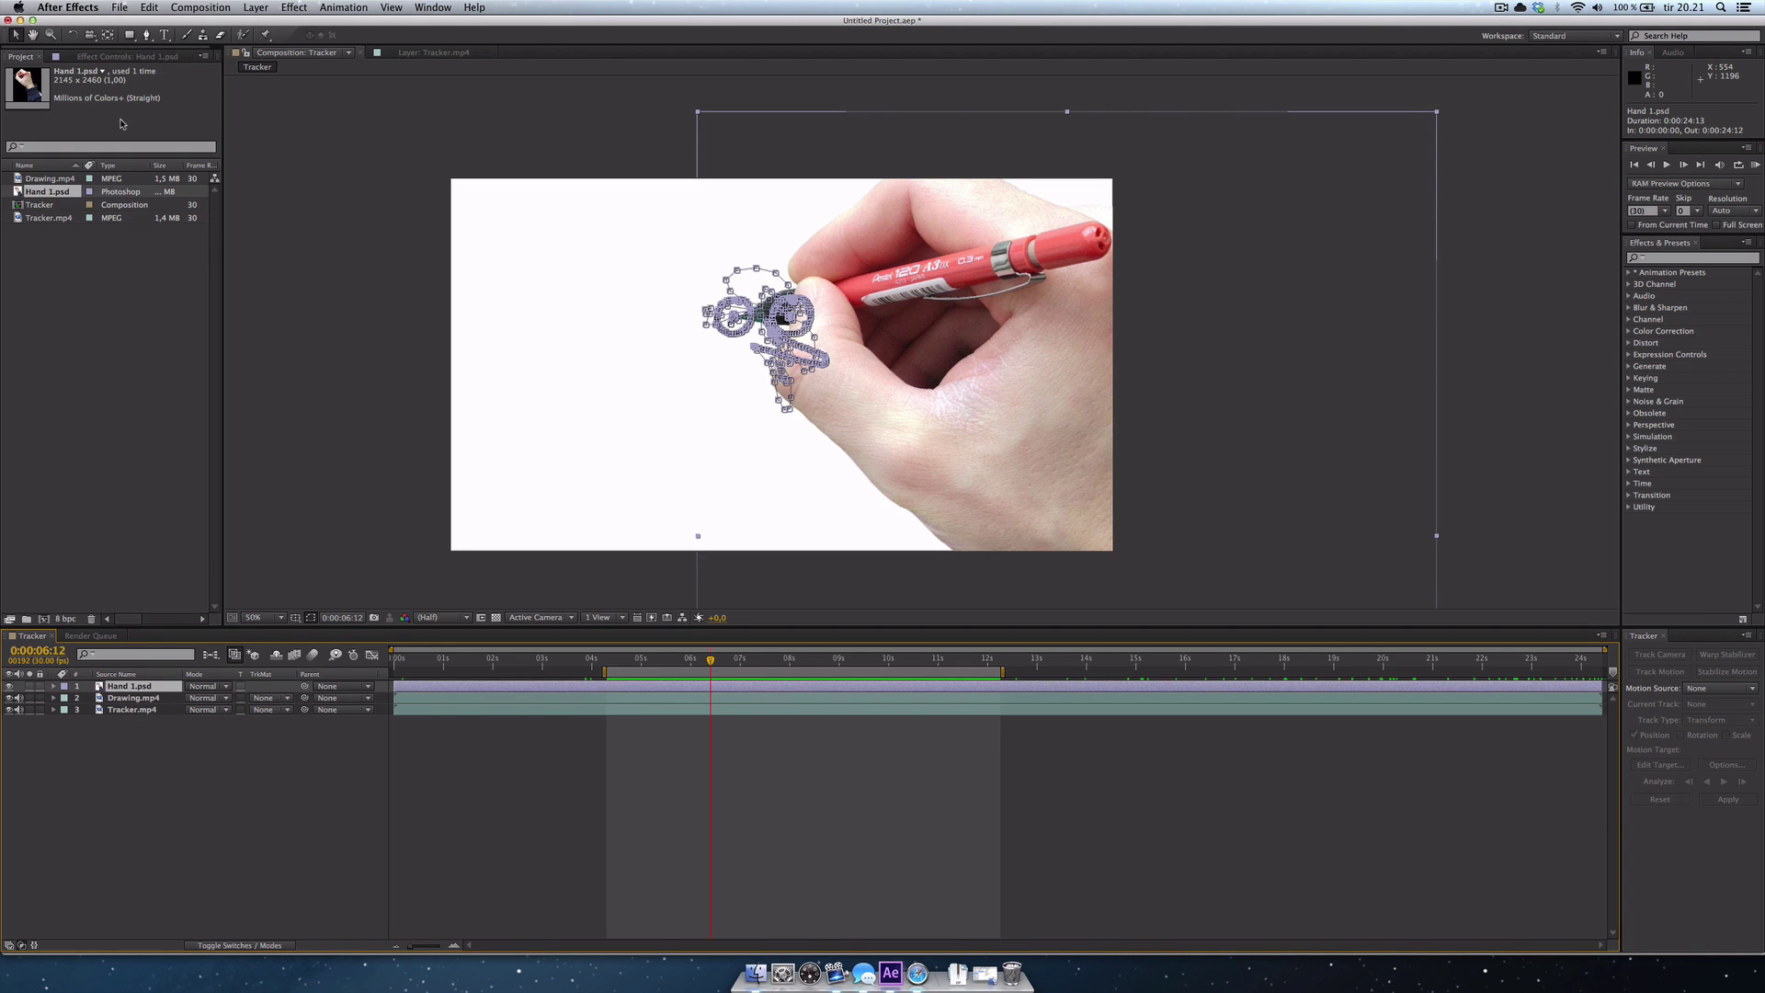
{"action": "left_click", "coordinate": [110, 57]}
{"action": "right_click", "coordinate": [73, 200]}
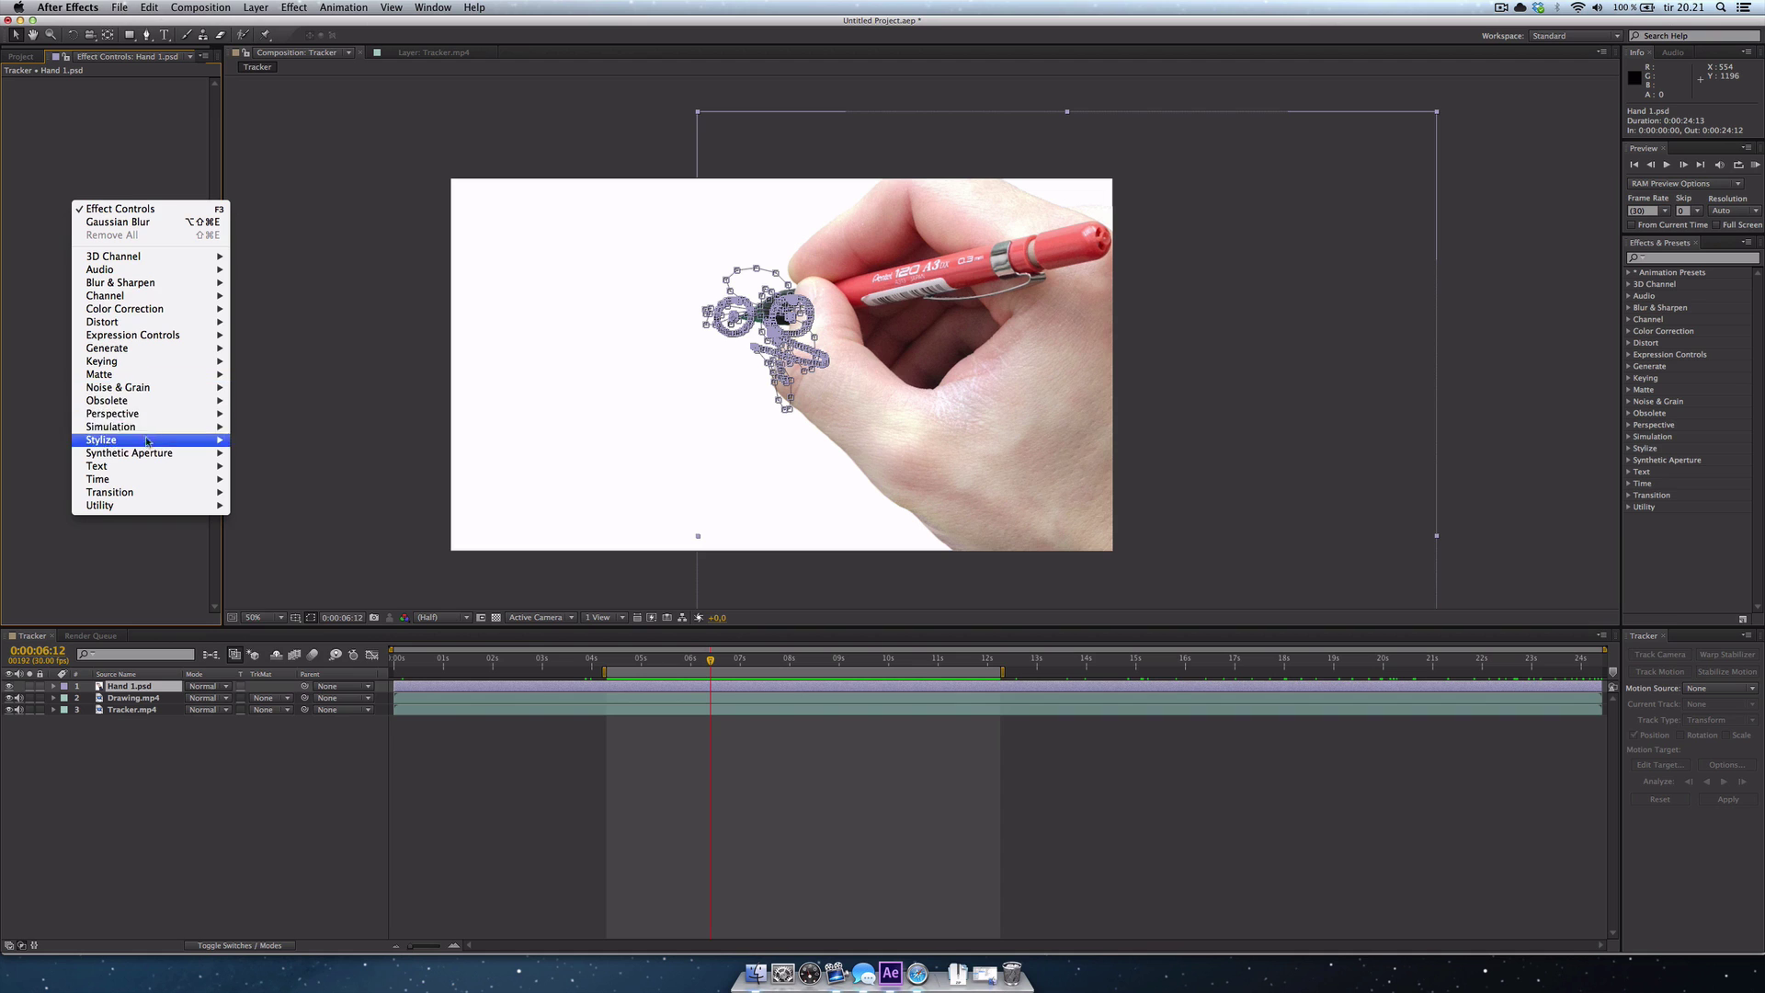
{"action": "mouse_move", "coordinate": [150, 413]}
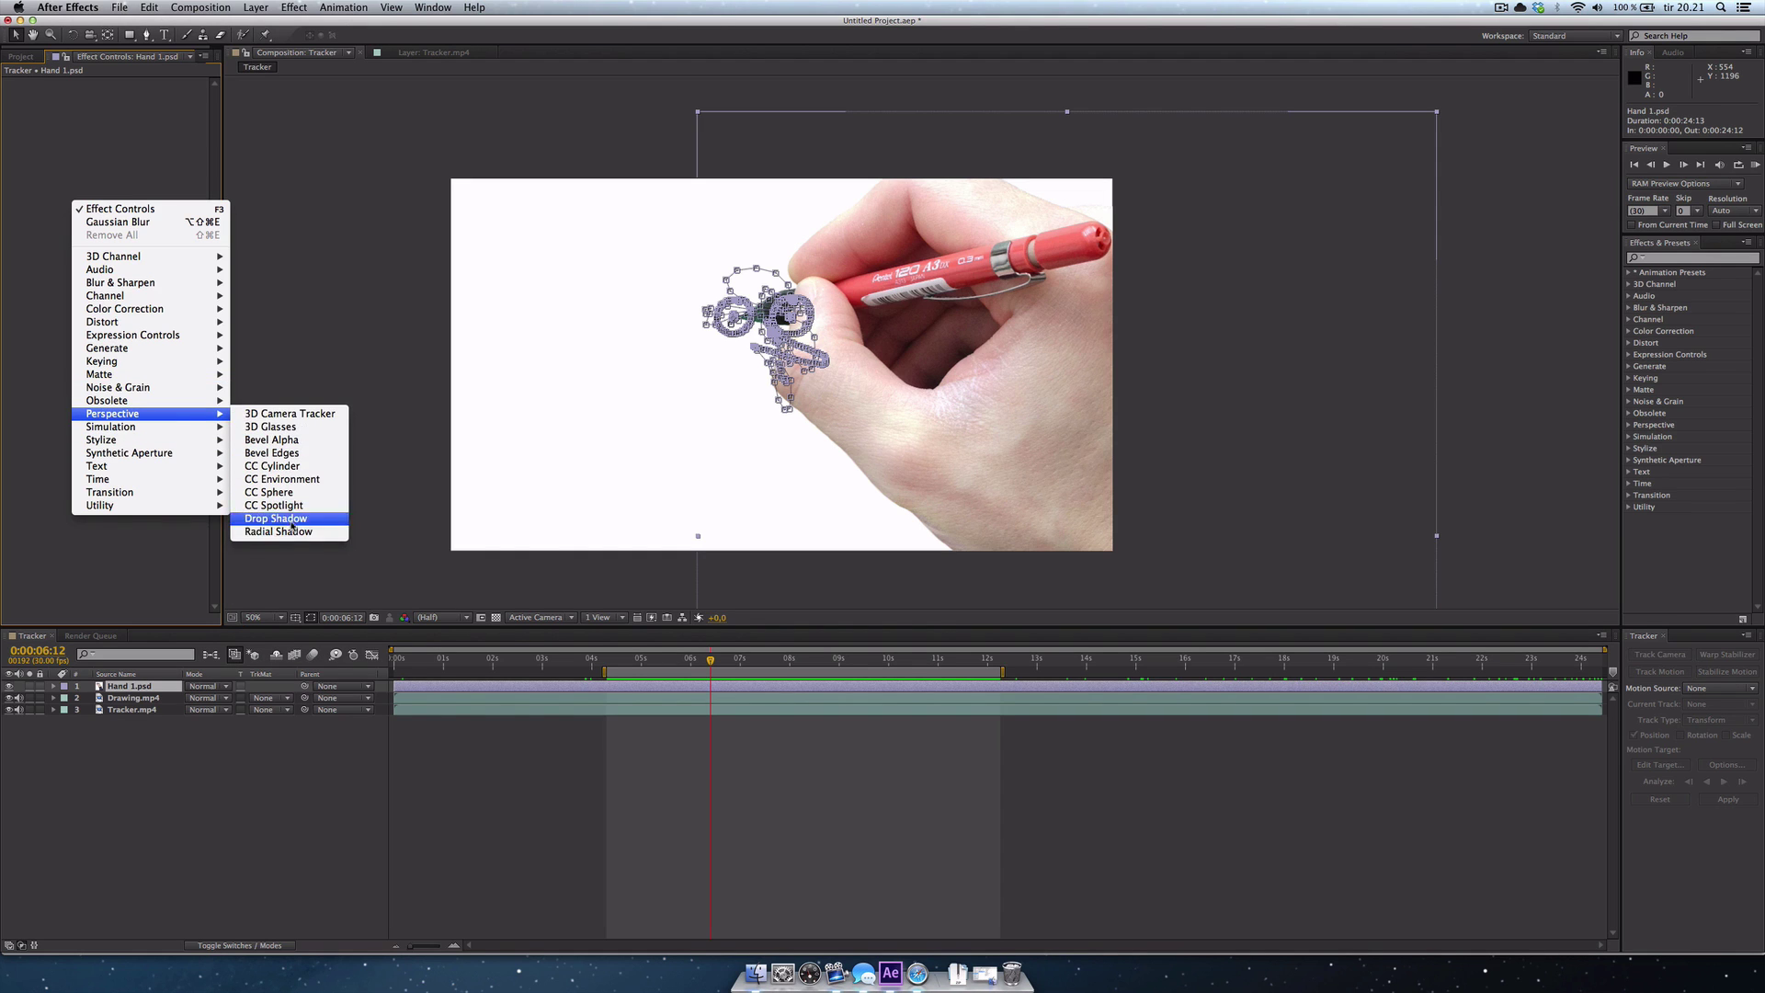
{"action": "left_click", "coordinate": [292, 523]}
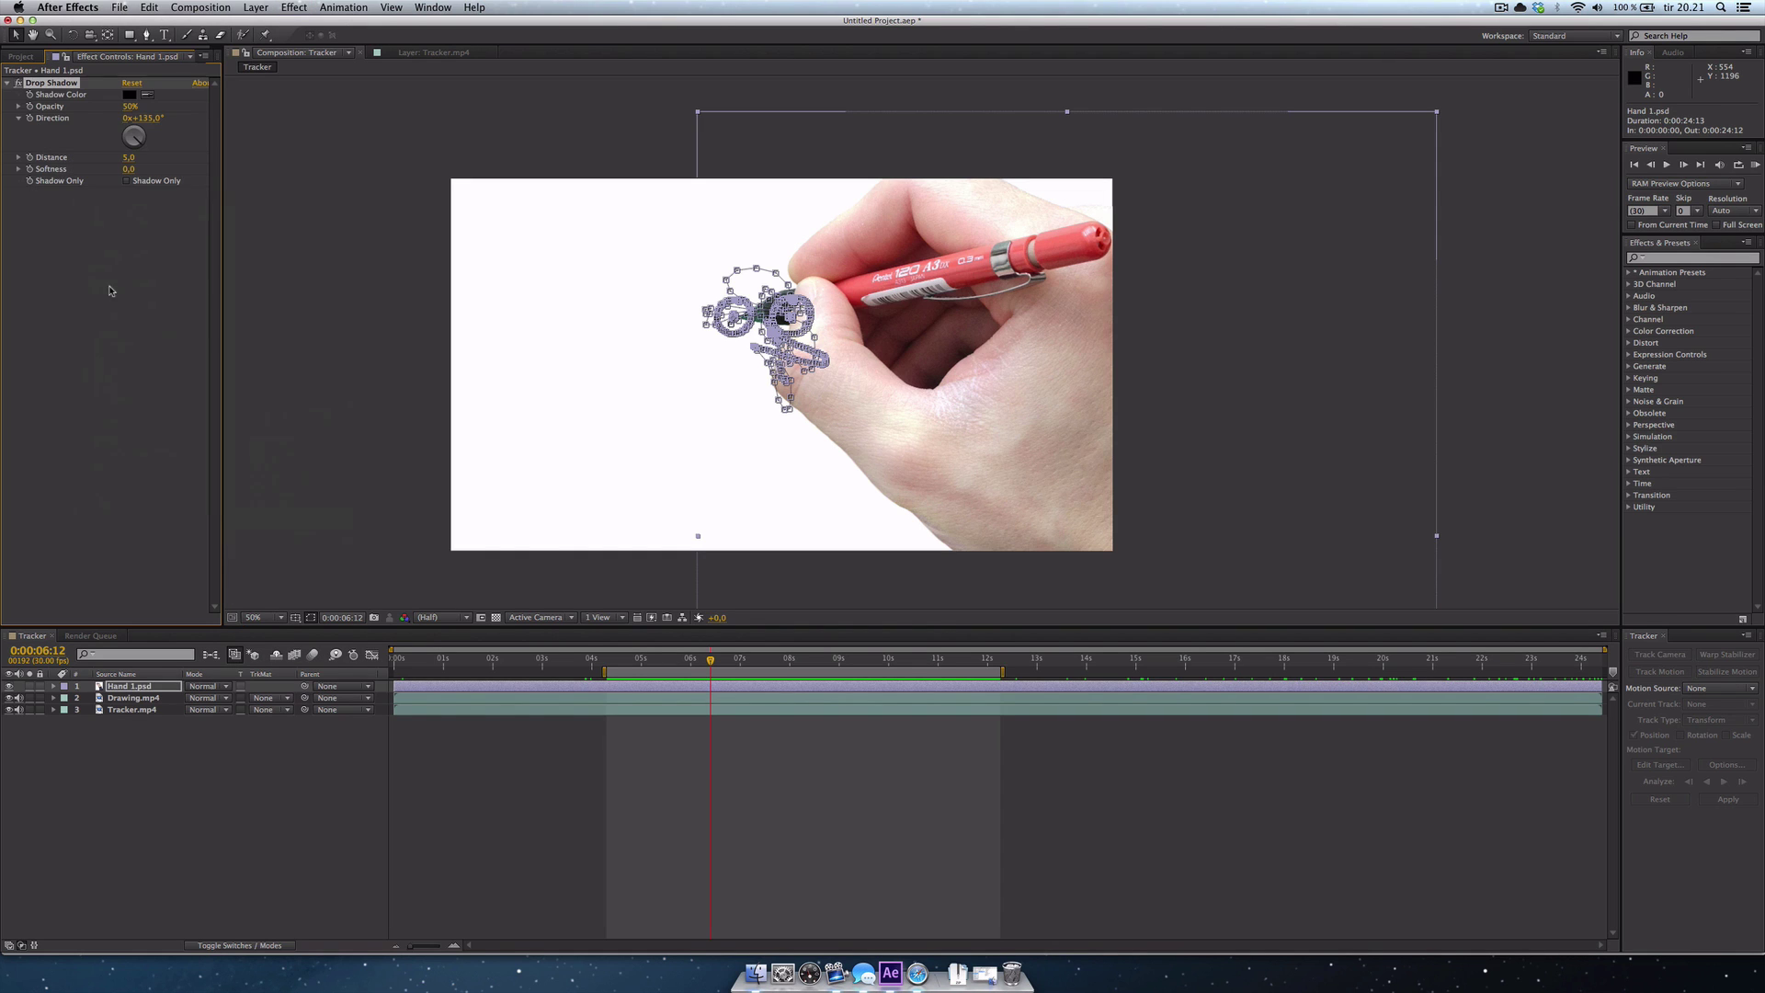
Step: Set the drop shadow Distance to 47 and Softness to 132, then check it across frames
{"action": "left_click", "coordinate": [543, 314]}
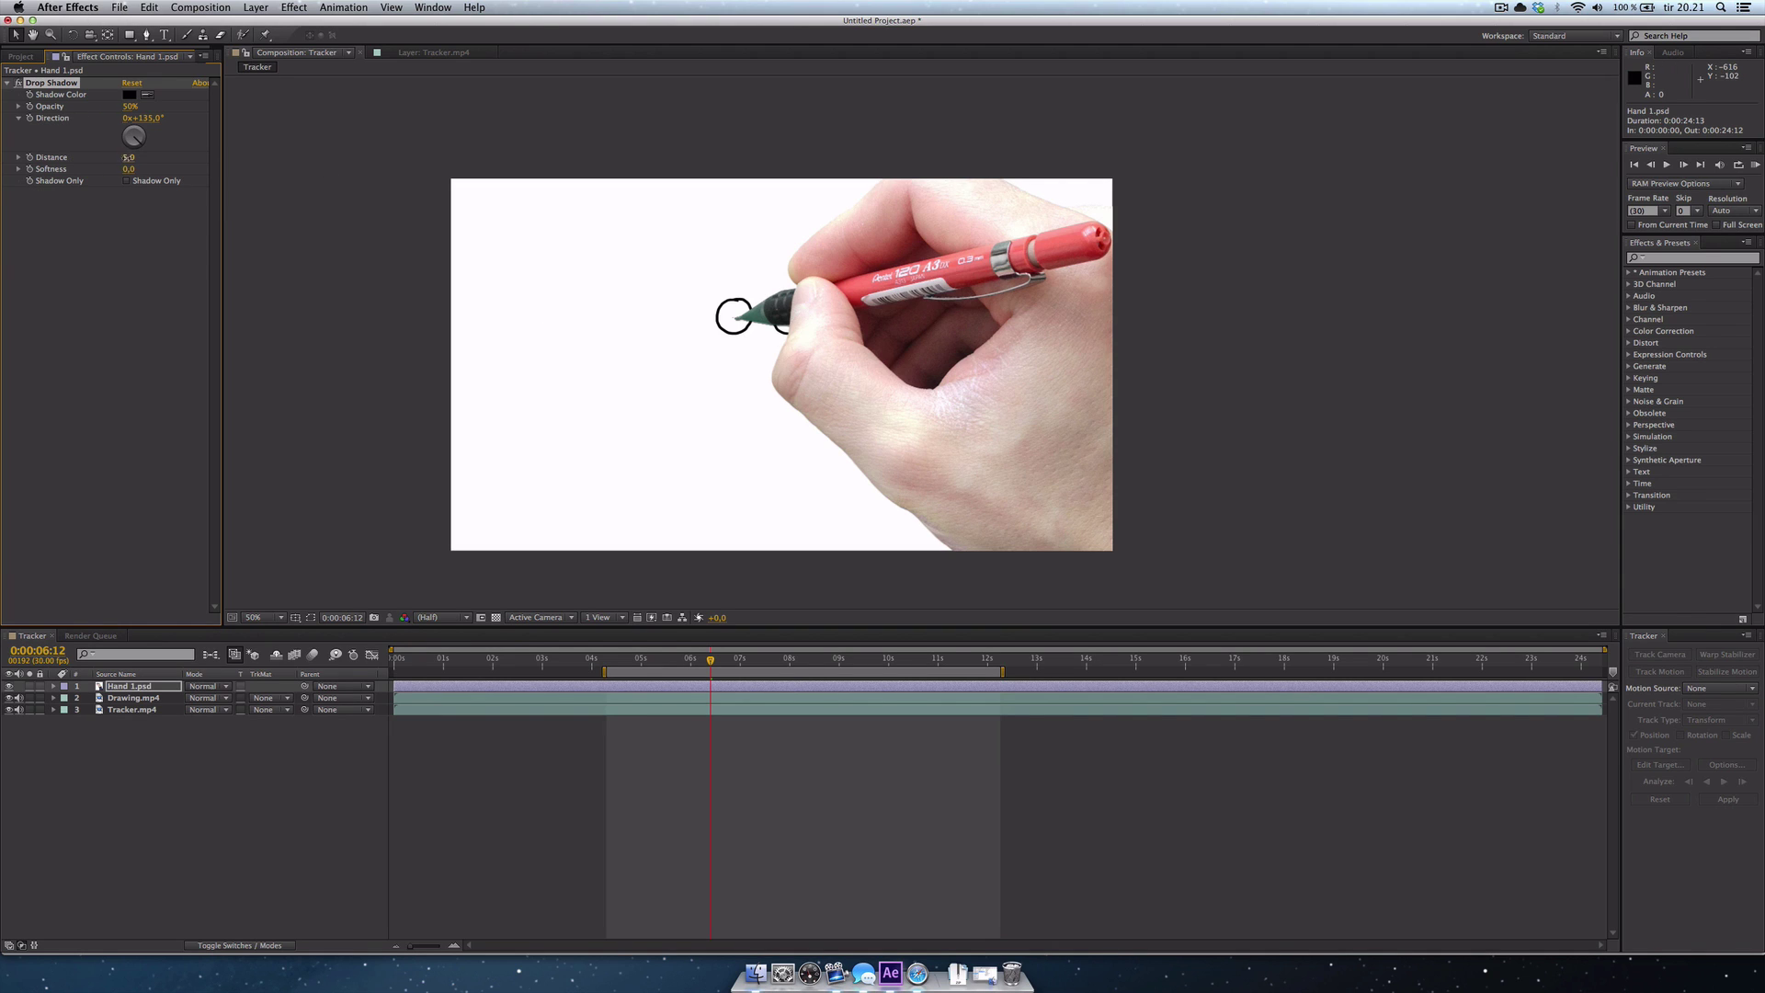
{"action": "left_click_drag", "start_coordinate": [128, 157], "coordinate": [213, 165]}
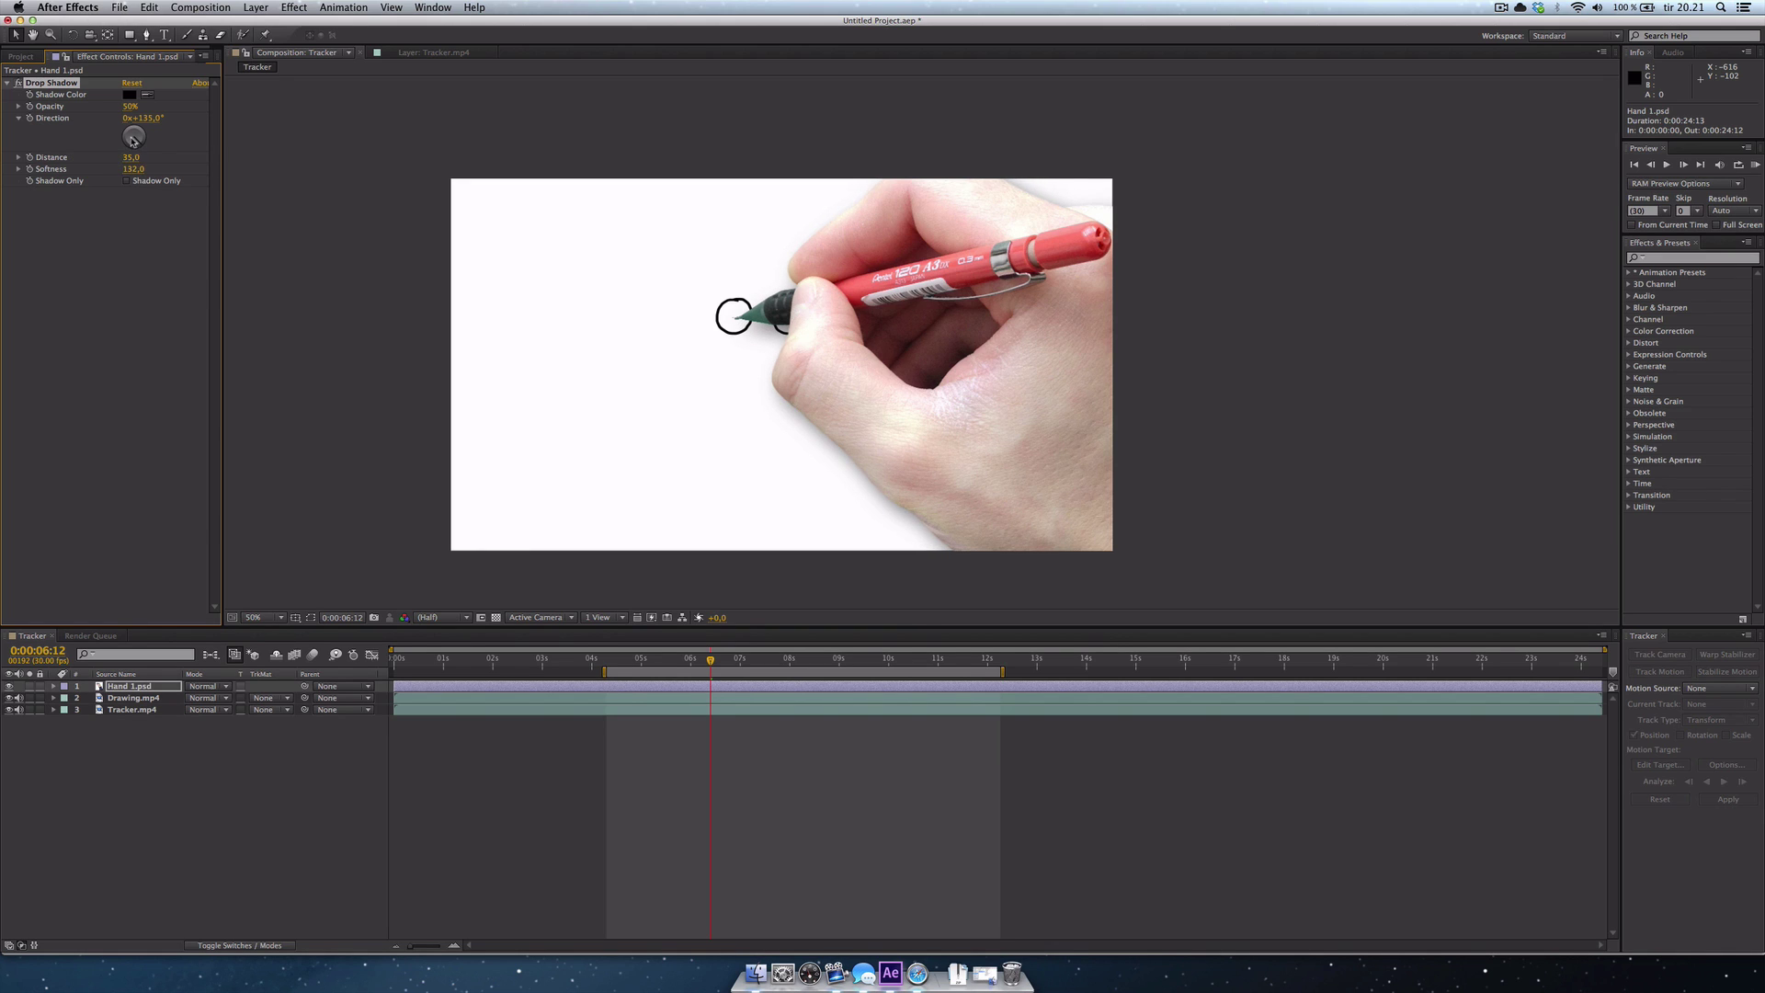
{"action": "left_click_drag", "start_coordinate": [142, 157], "coordinate": [132, 158]}
{"action": "mouse_move", "coordinate": [712, 661]}
{"action": "left_mouse_down"}
{"action": "mouse_move", "coordinate": [733, 662]}
{"action": "mouse_move", "coordinate": [705, 668]}
{"action": "left_mouse_up"}
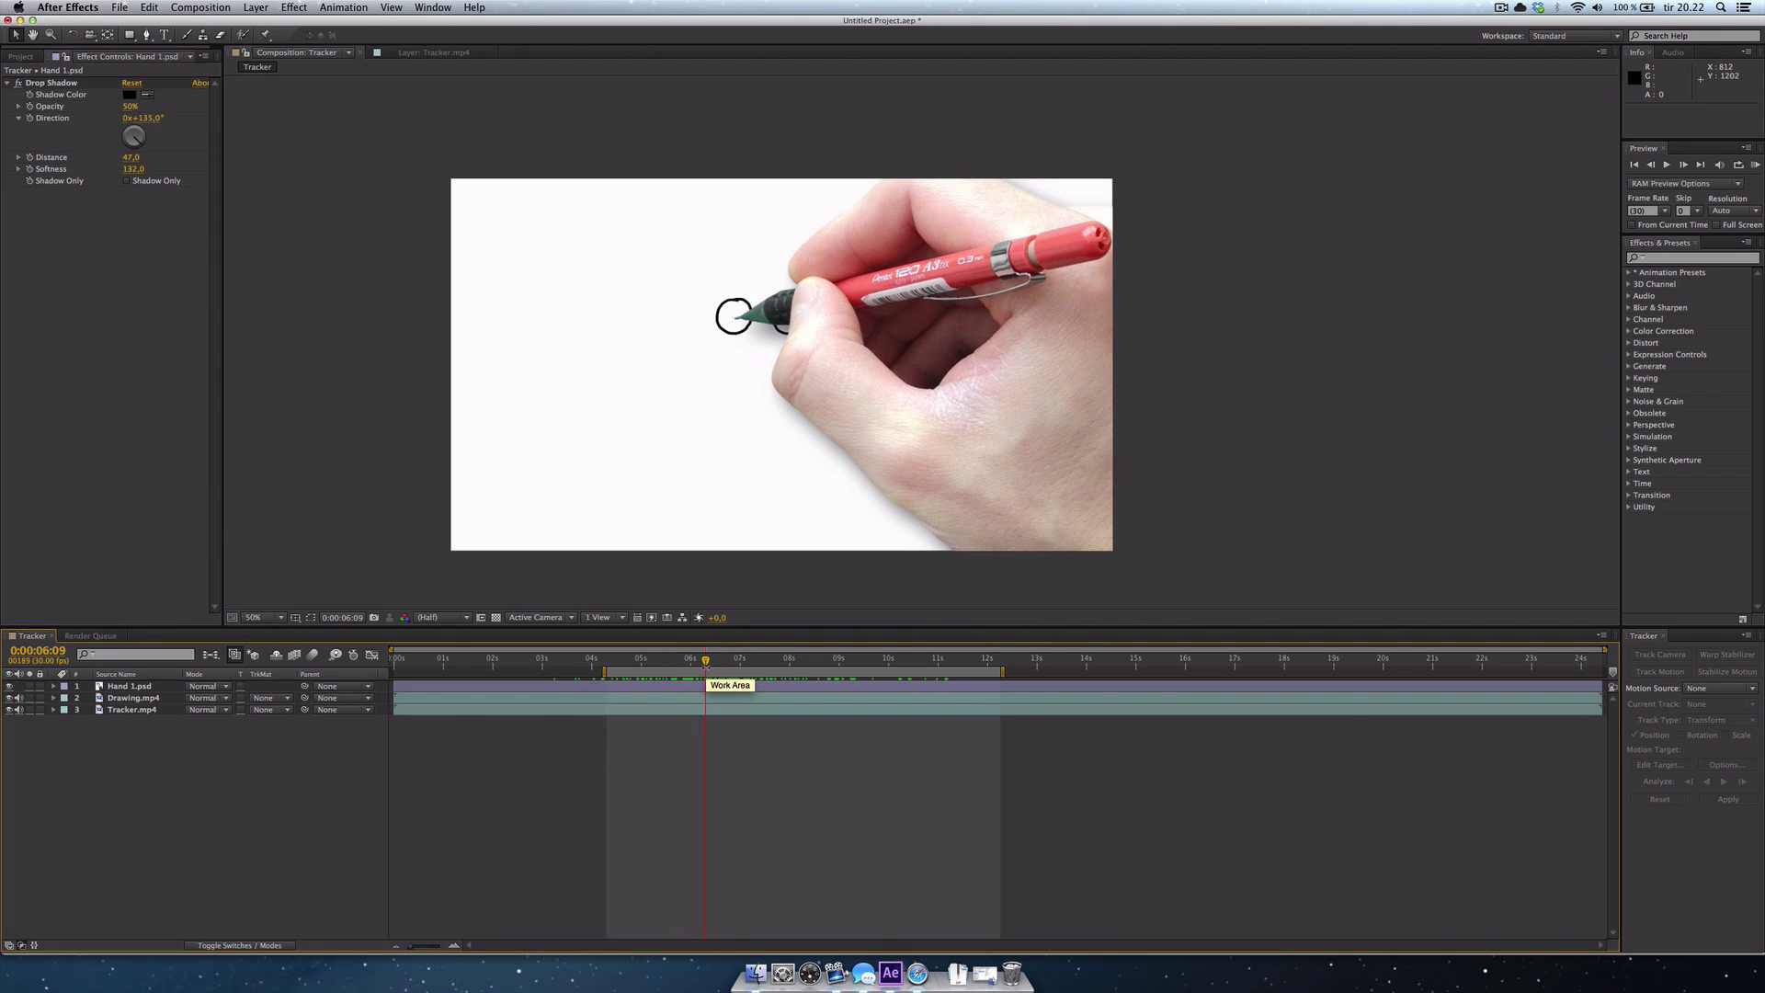
Step: Scale Hand 1.psd down to 55% and preview the smaller hand tracing the circle
{"action": "left_click", "coordinate": [691, 687]}
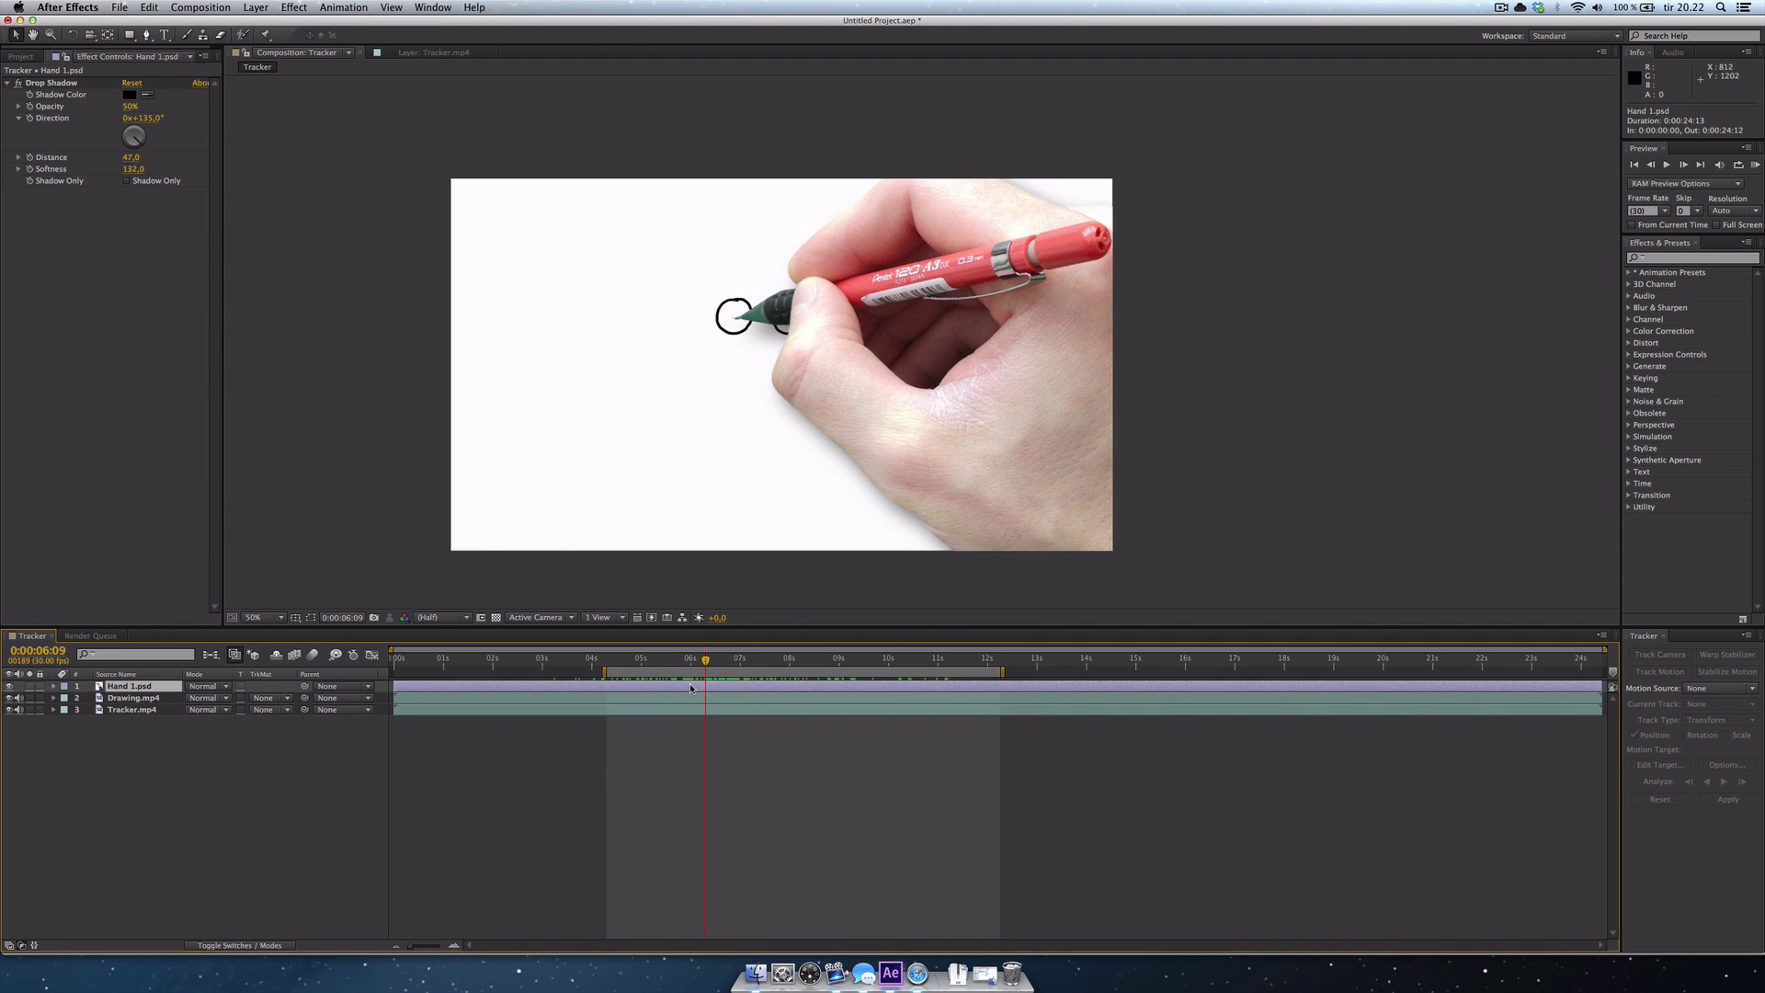
{"action": "key", "text": "s"}
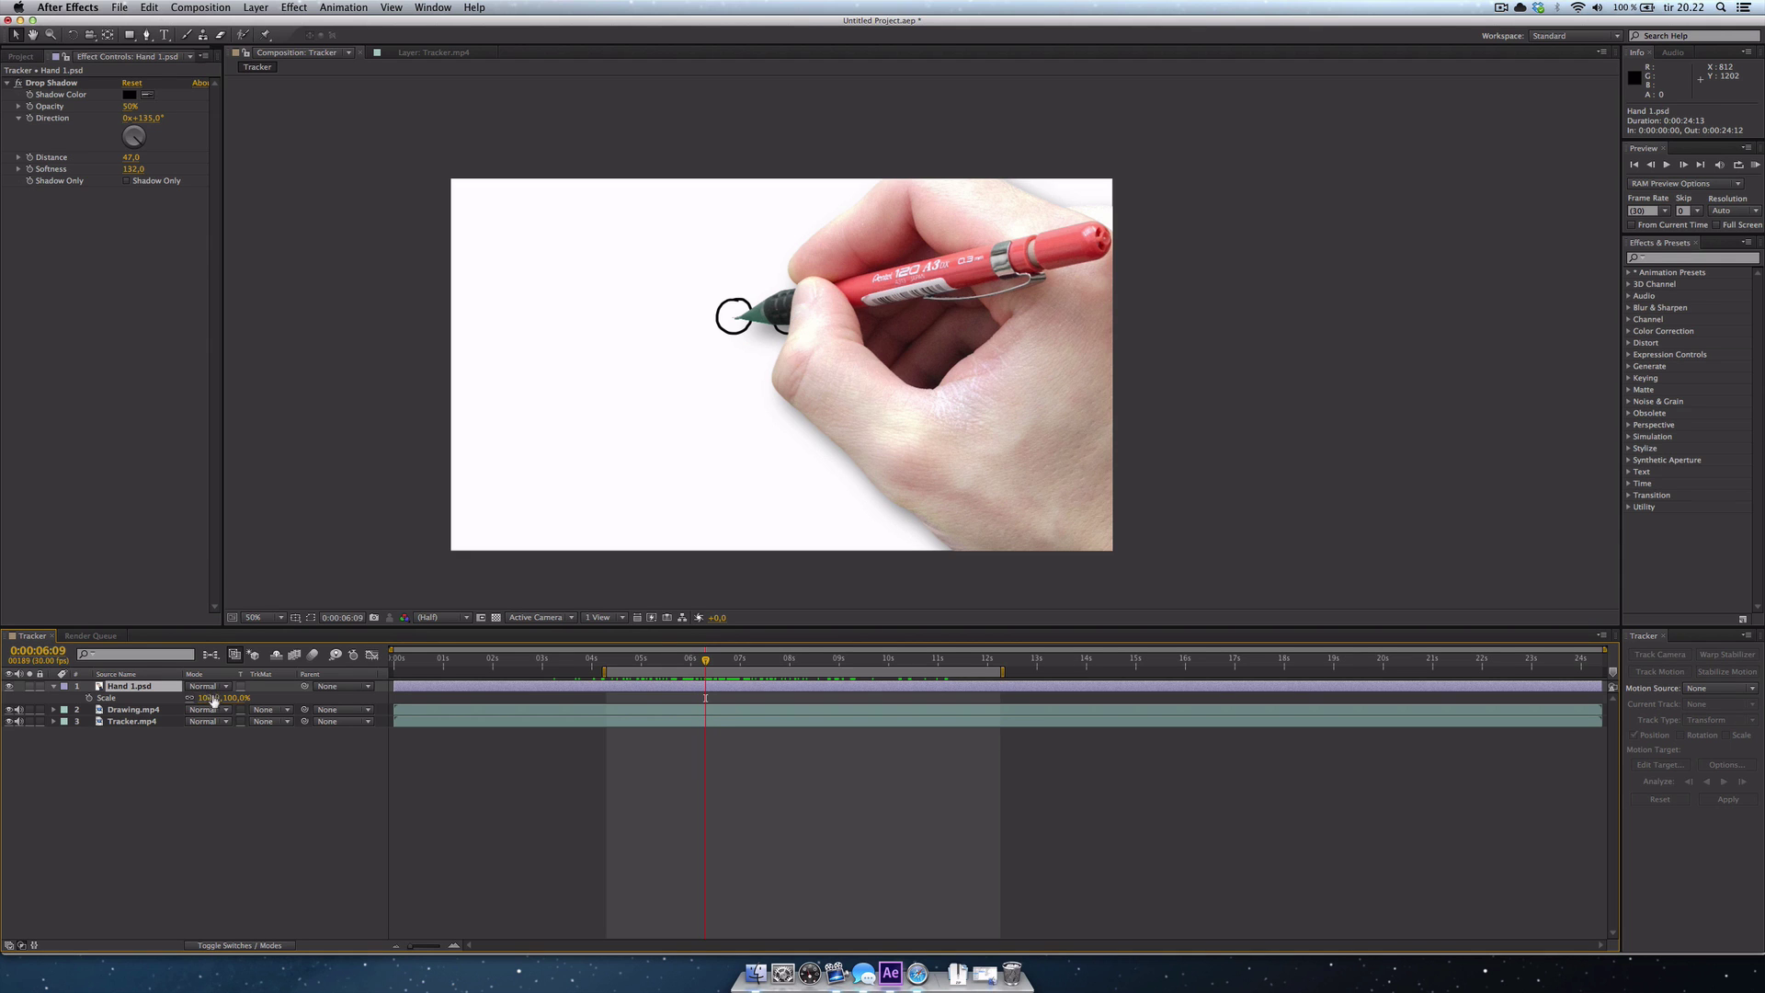
{"action": "left_click_drag", "start_coordinate": [213, 701], "coordinate": [175, 698]}
{"action": "left_click", "coordinate": [641, 754]}
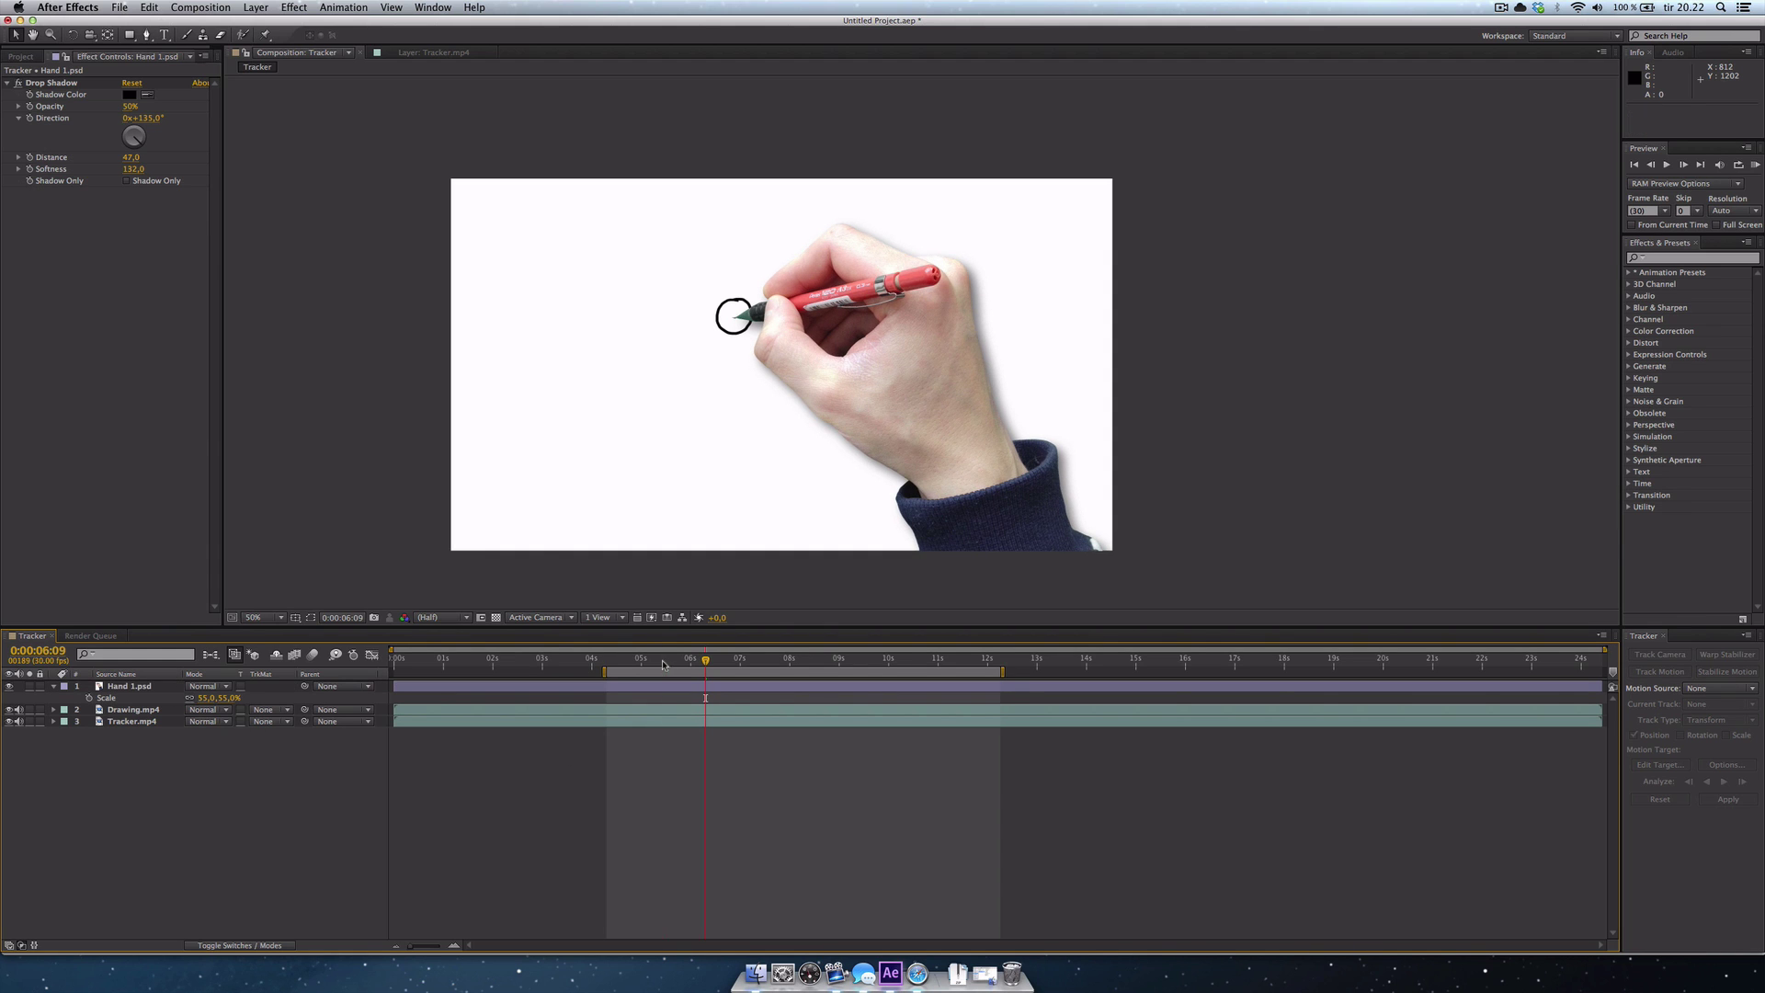
{"action": "mouse_move", "coordinate": [663, 664]}
{"action": "left_mouse_down"}
{"action": "mouse_move", "coordinate": [618, 663]}
{"action": "mouse_move", "coordinate": [913, 684]}
{"action": "left_mouse_up"}
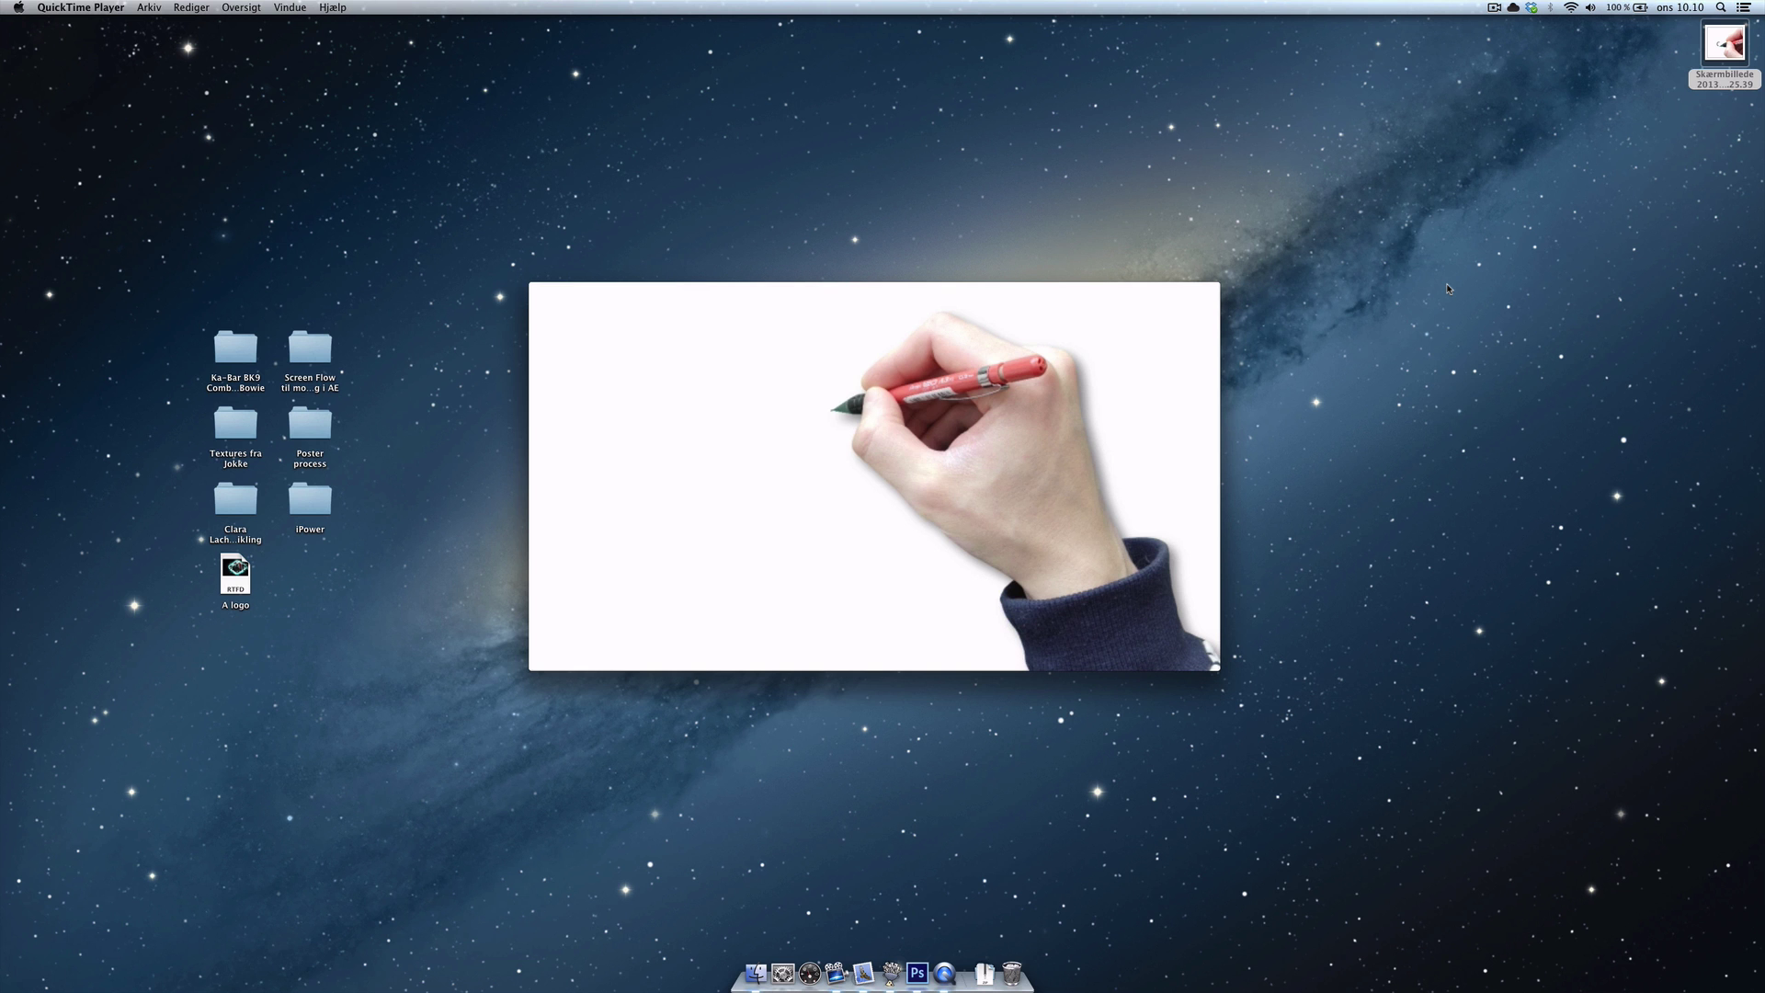